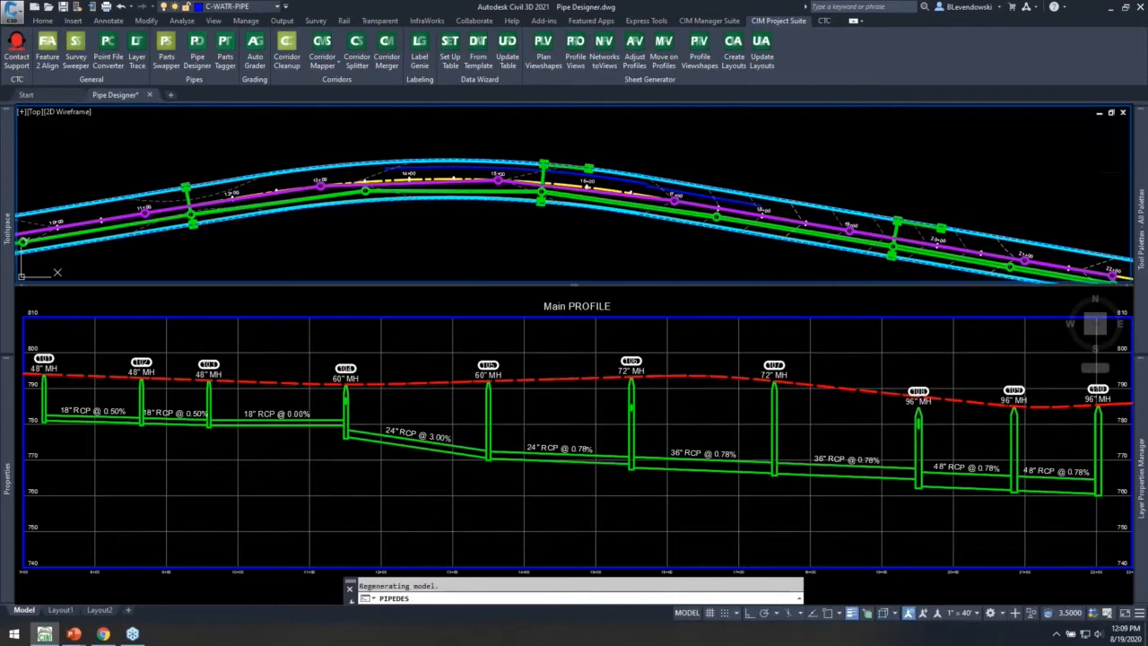
Inspect the rules and part properties of the 18" RCP pipe between structures 103 and 104, leaving them unedited
{"action": "left_click", "coordinate": [404, 339]}
{"action": "left_click", "coordinate": [341, 424]}
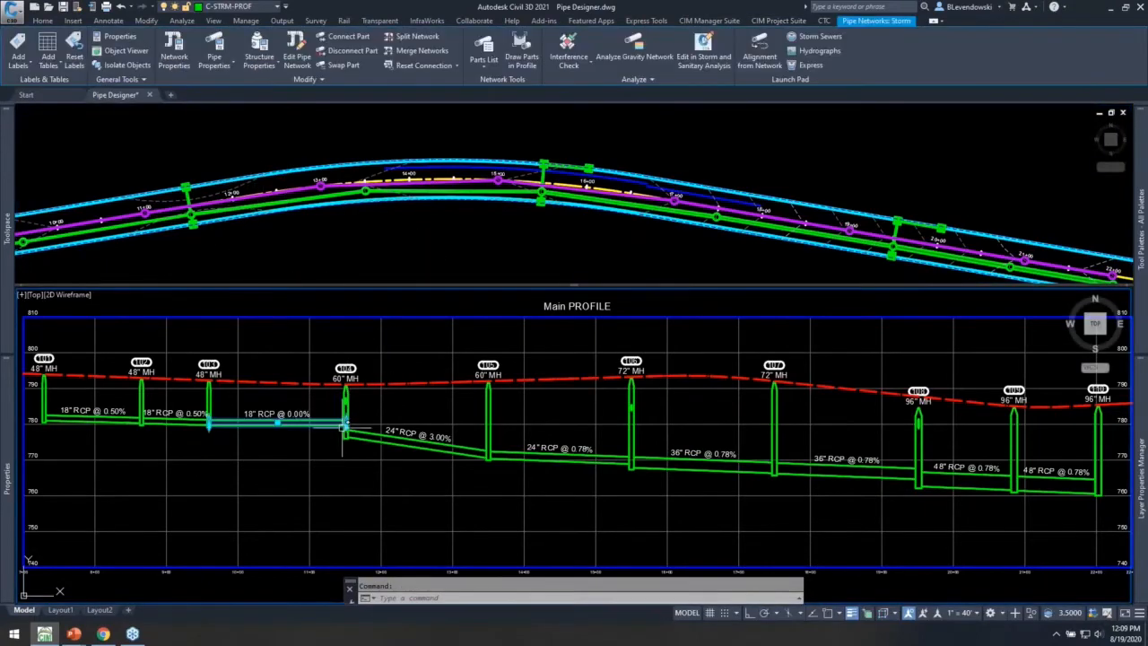
{"action": "scroll", "coordinate": [341, 429], "scroll_direction": "up", "scroll_amount": 5}
{"action": "scroll", "coordinate": [510, 434], "scroll_direction": "down", "scroll_amount": 1}
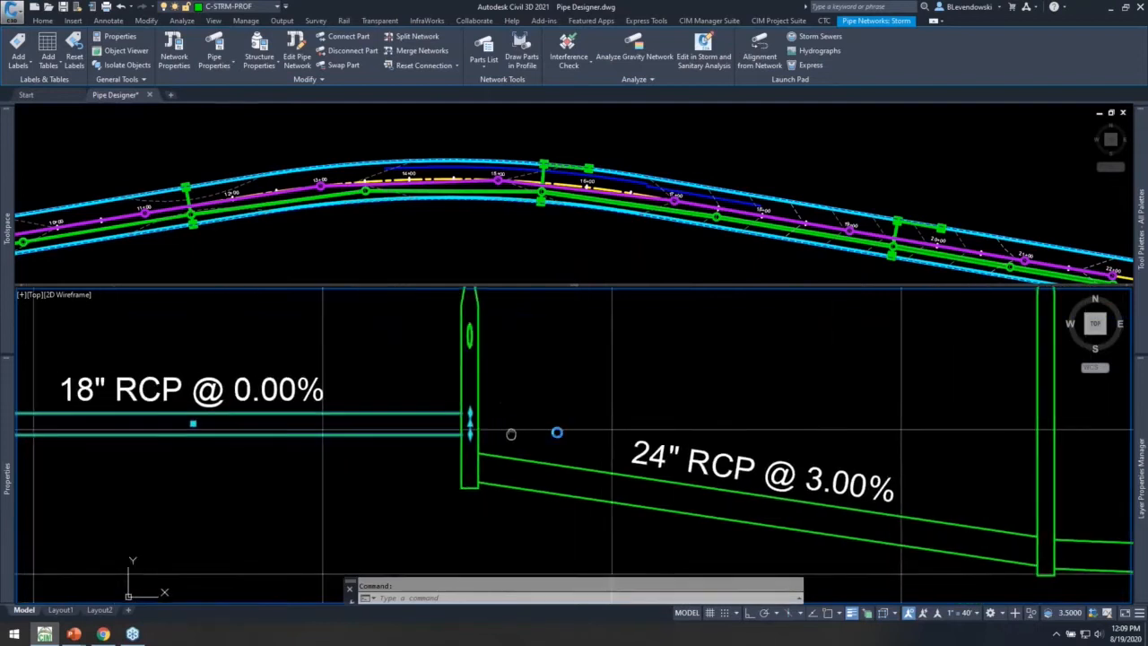
{"action": "middle_click_drag", "start_coordinate": [510, 434], "coordinate": [595, 422]}
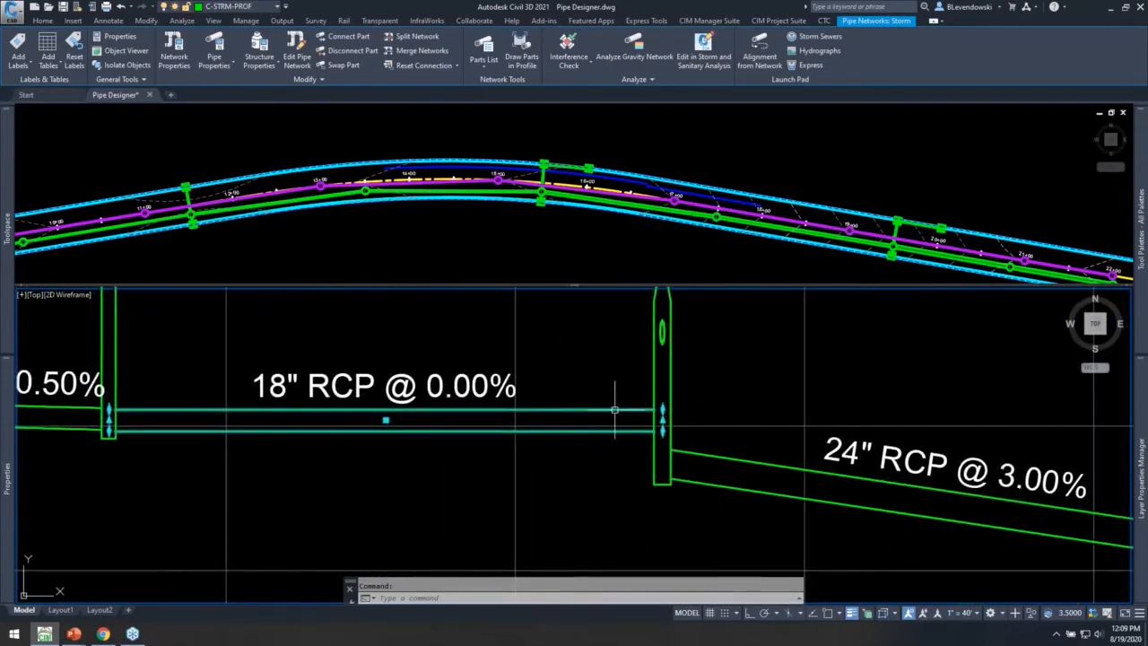
{"action": "right_click", "coordinate": [589, 382]}
{"action": "left_click", "coordinate": [637, 523]}
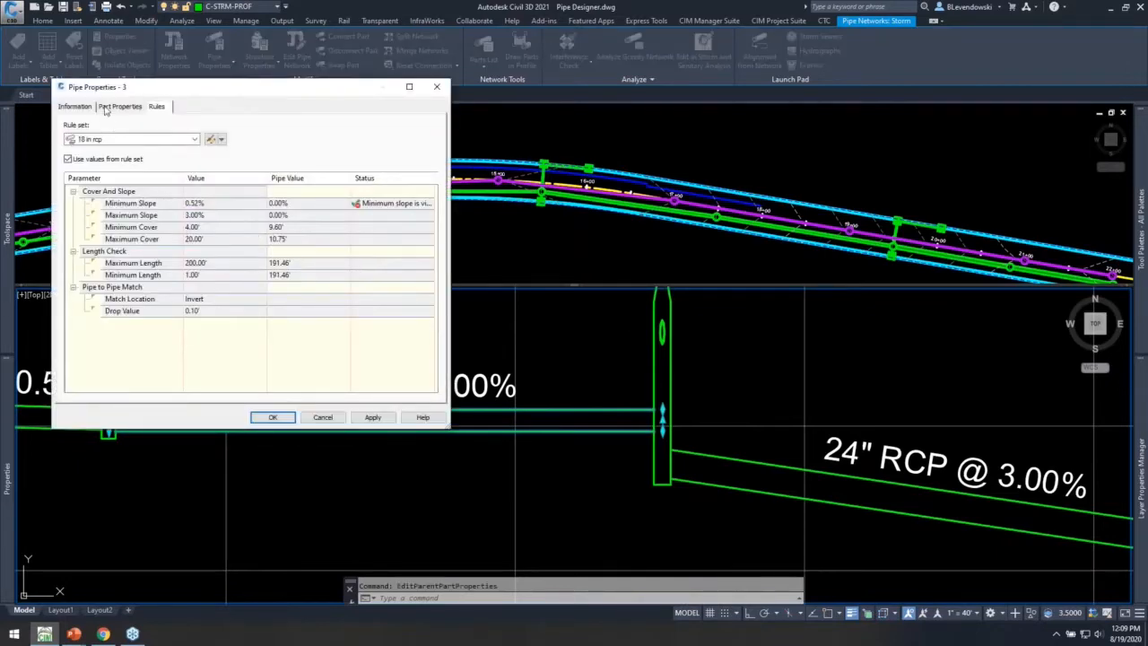
{"action": "left_click", "coordinate": [119, 107]}
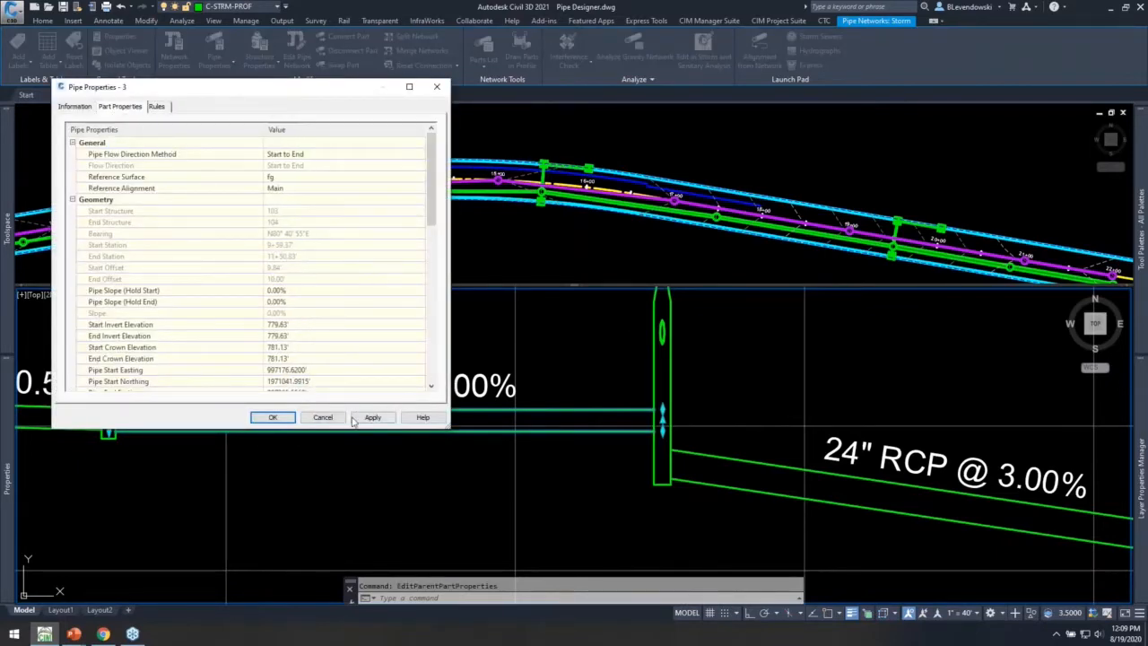
{"action": "left_click", "coordinate": [323, 417]}
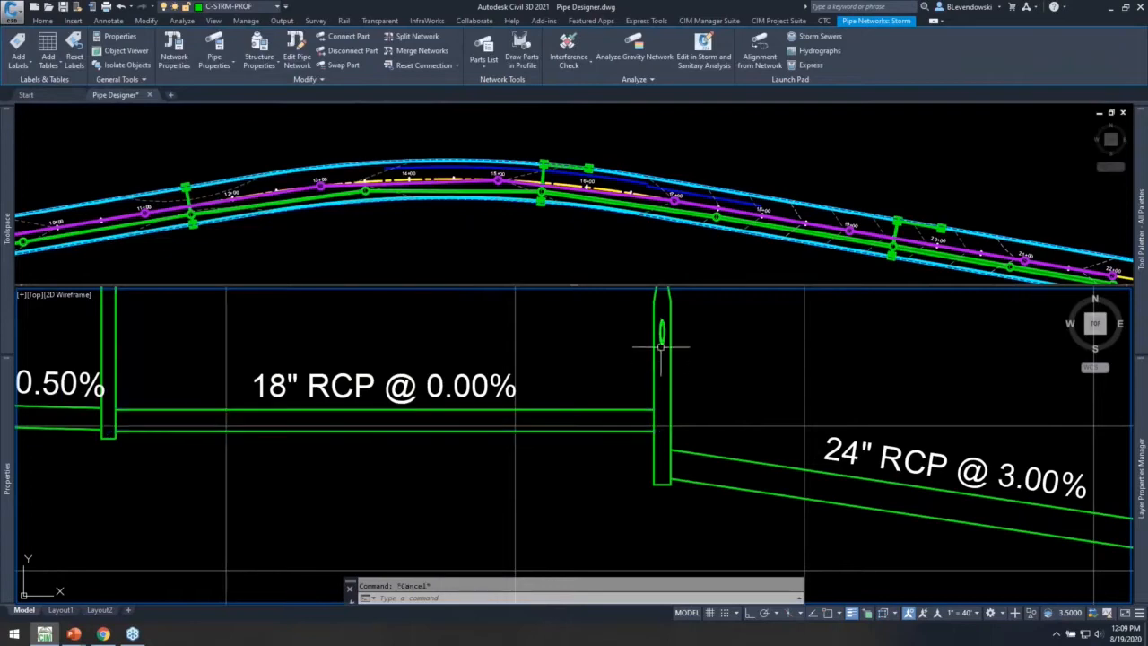
Inspect the structure properties of manhole 104 in the profile, then close them without changes and clear the selection
{"action": "left_click", "coordinate": [661, 339]}
{"action": "right_click", "coordinate": [736, 384]}
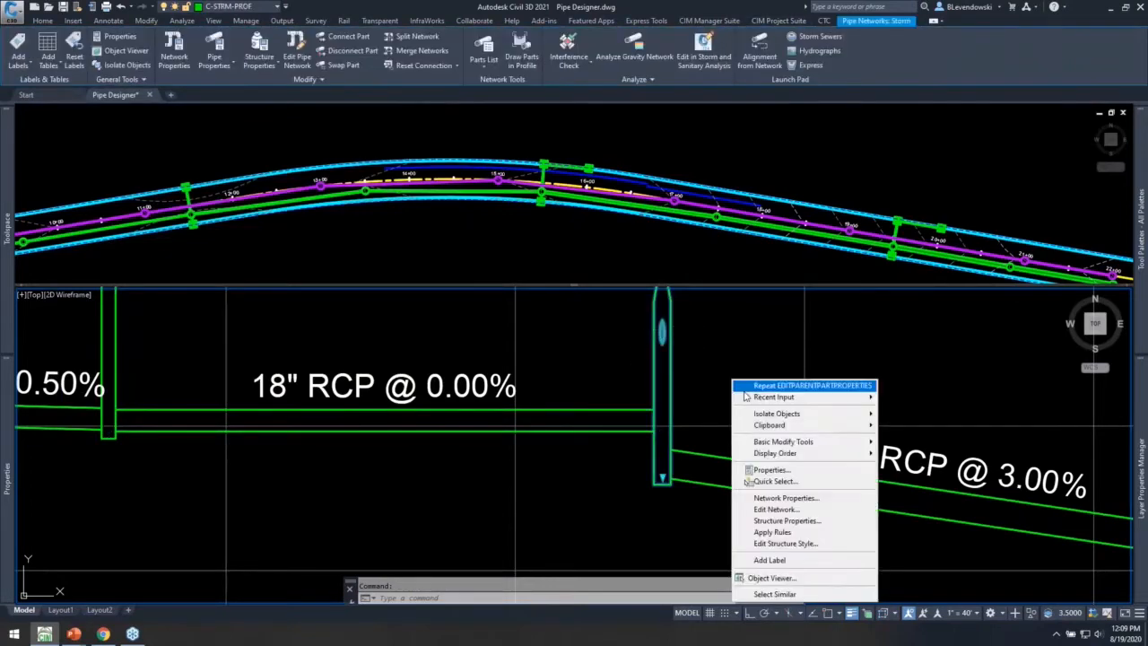
{"action": "left_click", "coordinate": [782, 520]}
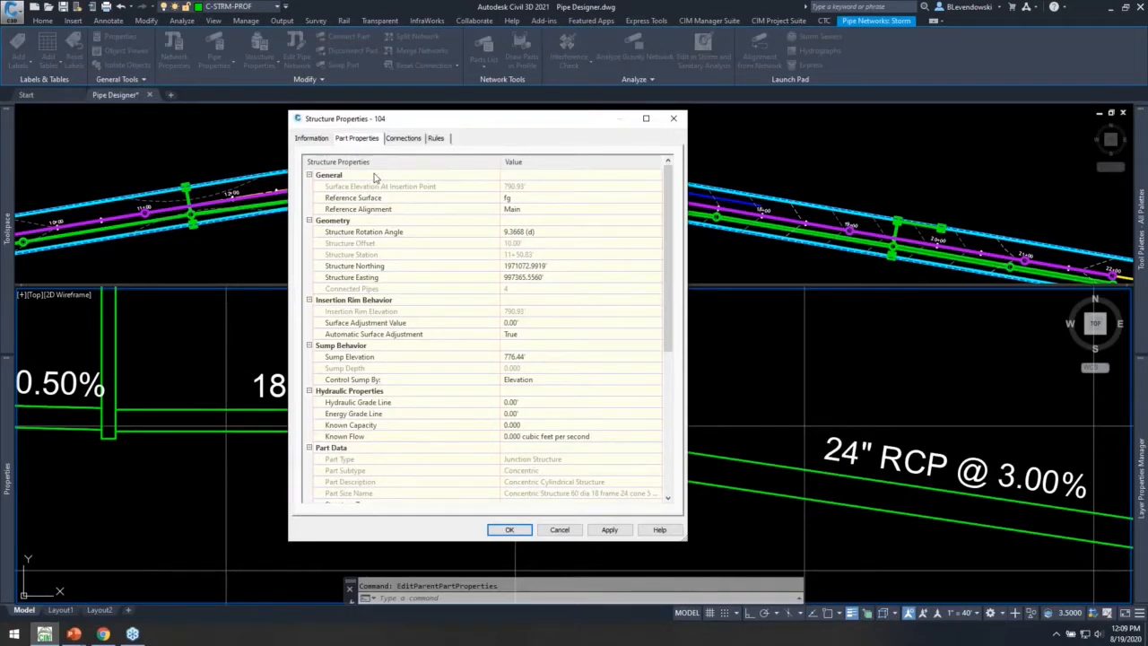
{"action": "left_click", "coordinate": [563, 533]}
{"action": "scroll", "coordinate": [737, 453], "scroll_direction": "down", "scroll_amount": 4}
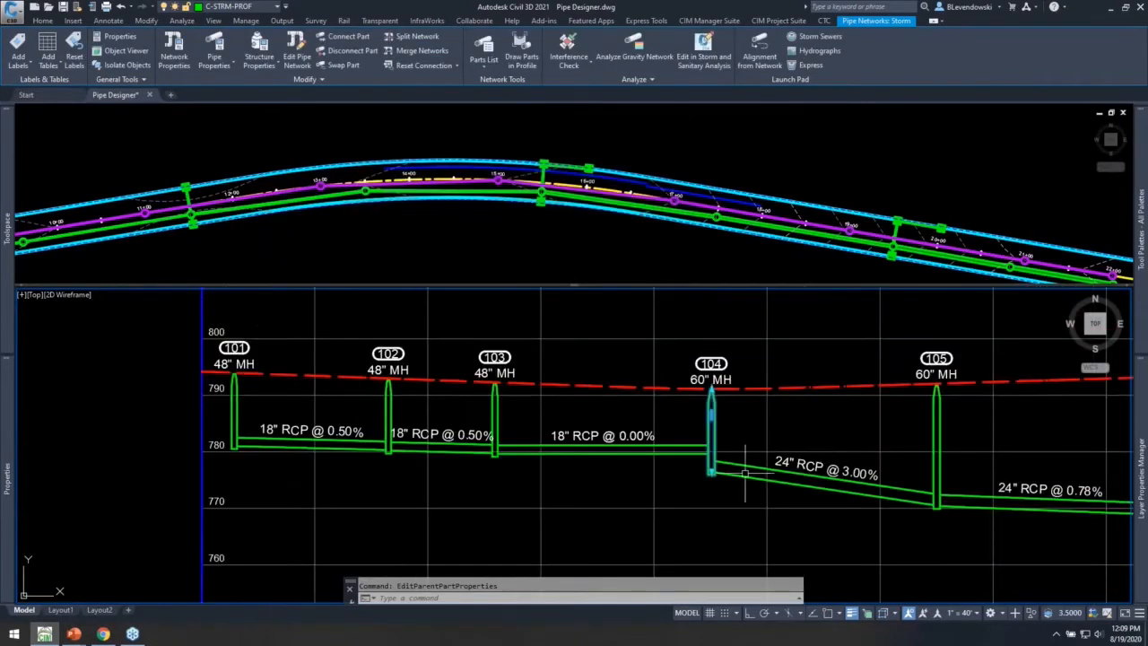
{"action": "middle_click_drag", "start_coordinate": [762, 483], "coordinate": [569, 471]}
{"action": "key", "text": "Escape"}
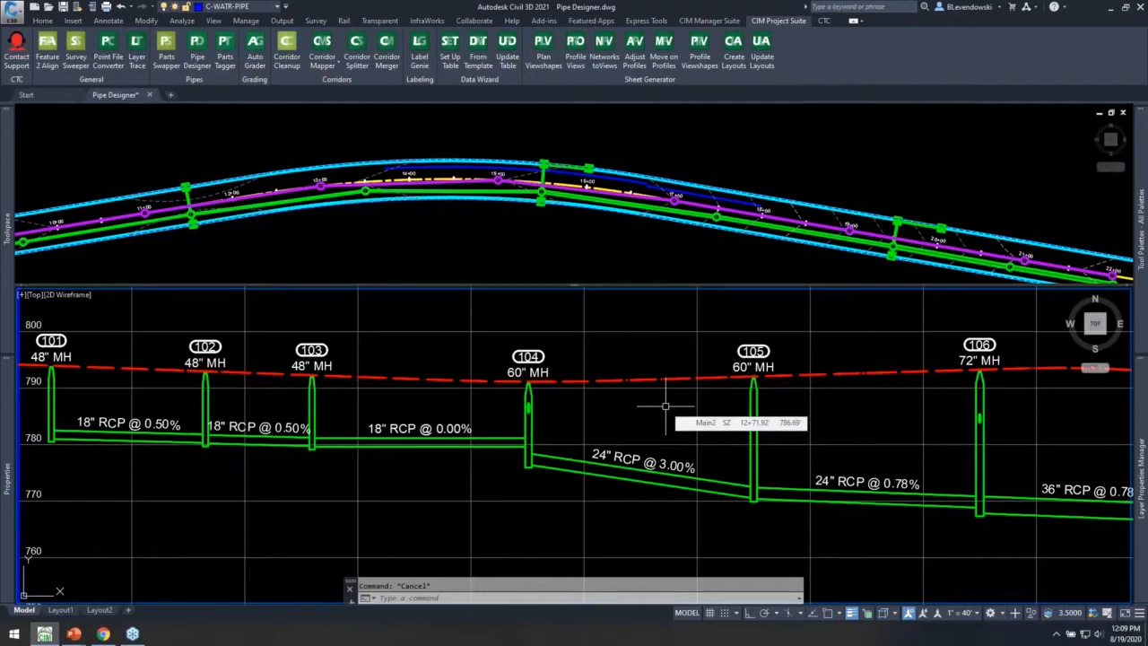
Load the pipe run from structure 101 to 106 into Pipe Designer and arrange its window above the profile
{"action": "left_click", "coordinate": [366, 244]}
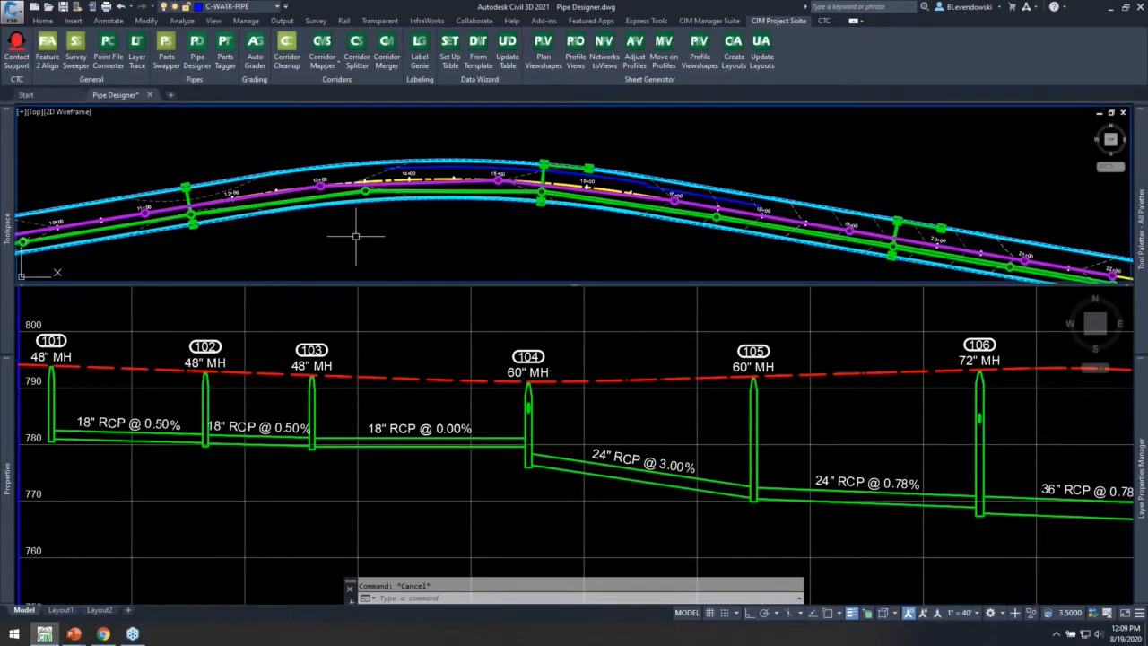
{"action": "left_click", "coordinate": [197, 49]}
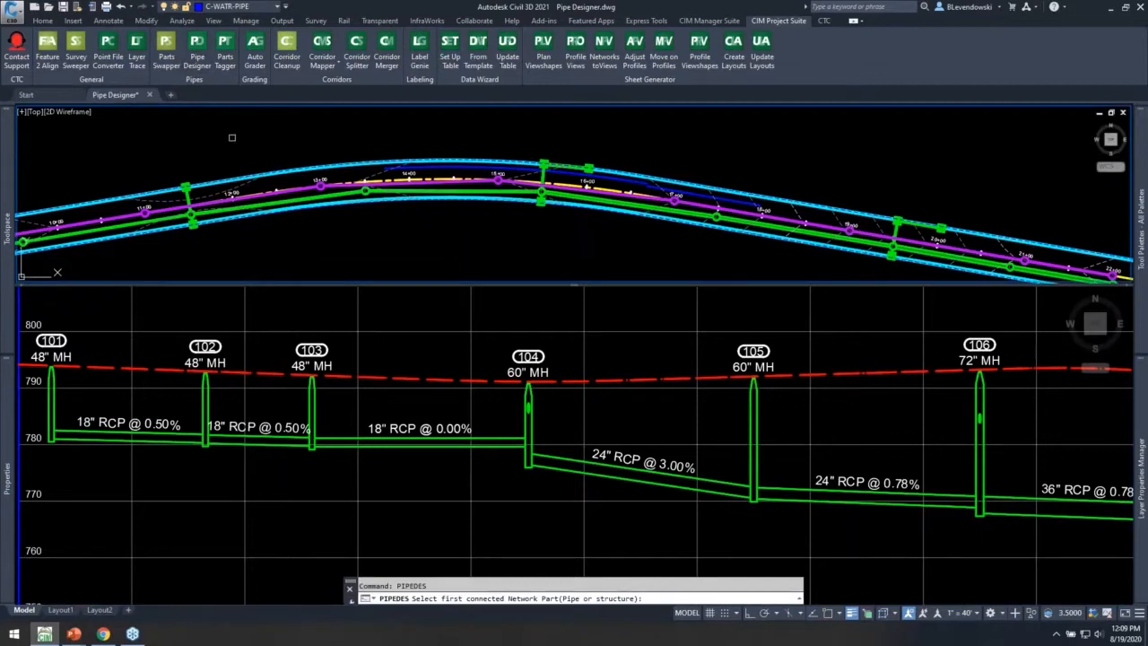
{"action": "left_click", "coordinate": [71, 397]}
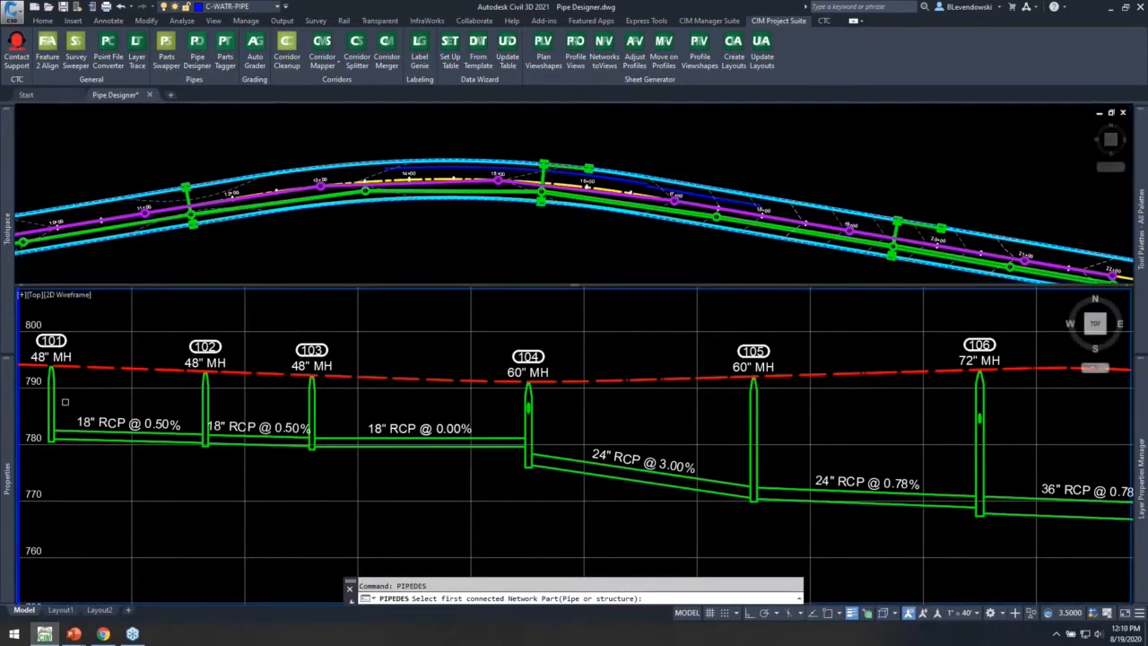
{"action": "left_click", "coordinate": [56, 401]}
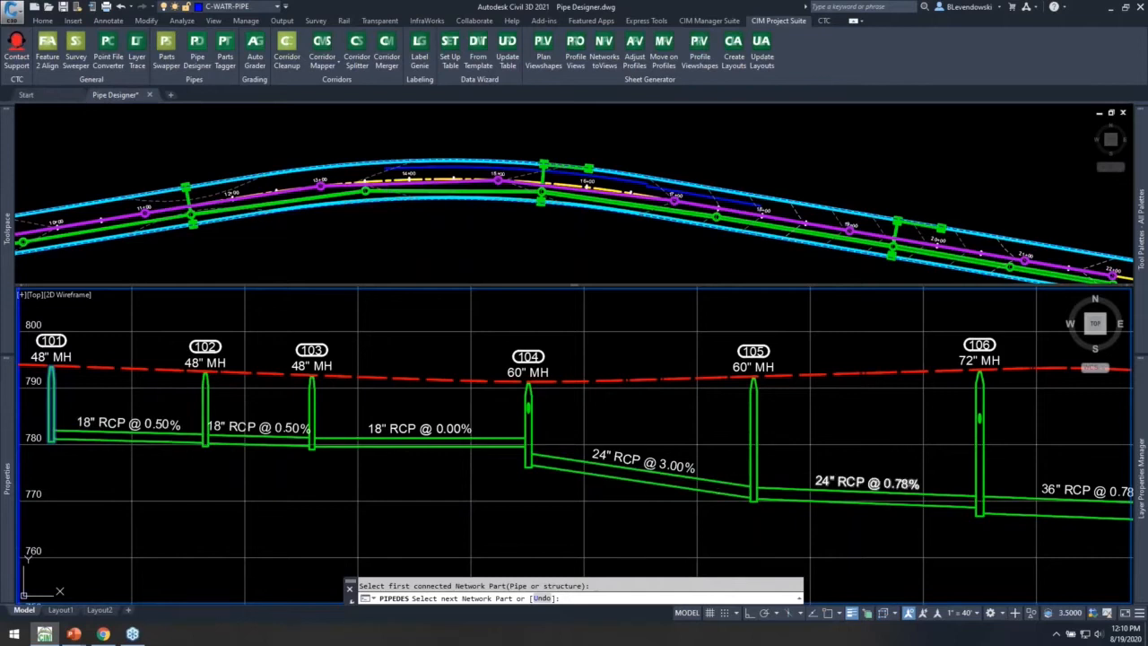
{"action": "left_click", "coordinate": [981, 401]}
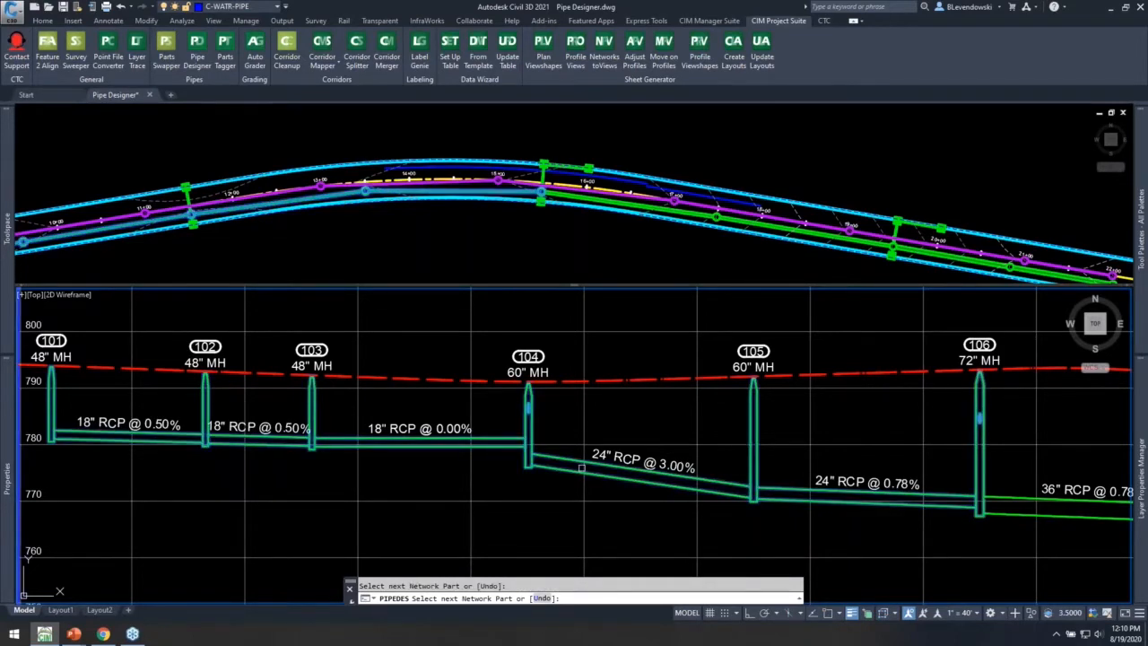
{"action": "key", "text": "Return"}
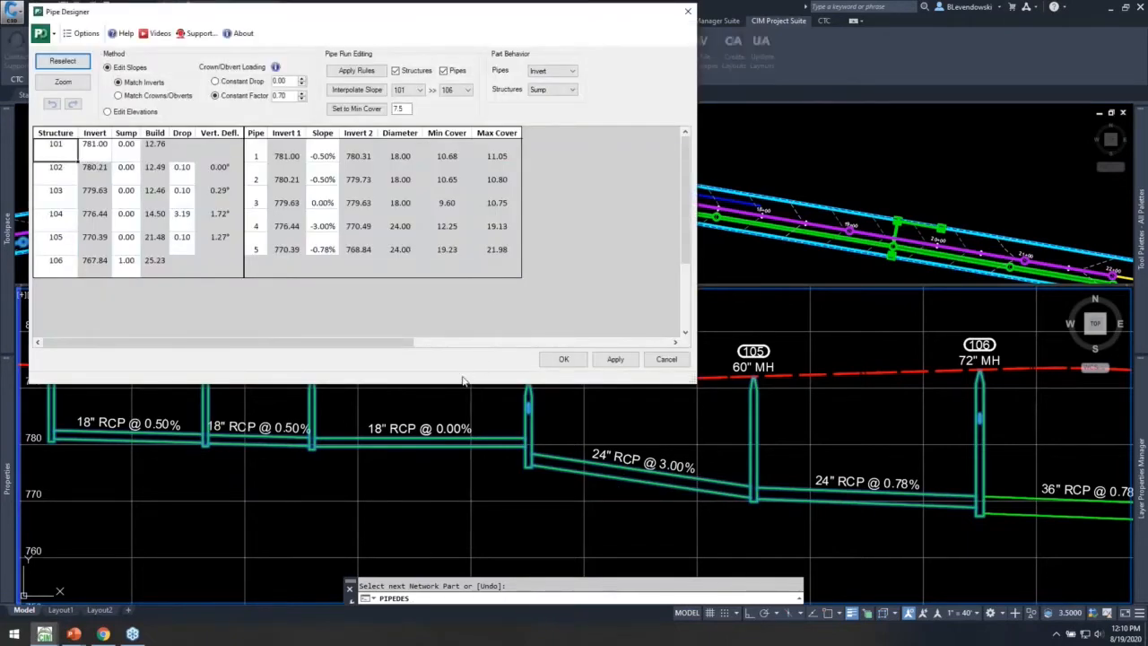
{"action": "left_click_drag", "start_coordinate": [455, 373], "coordinate": [454, 329]}
{"action": "left_click_drag", "start_coordinate": [404, 17], "coordinate": [538, 27]}
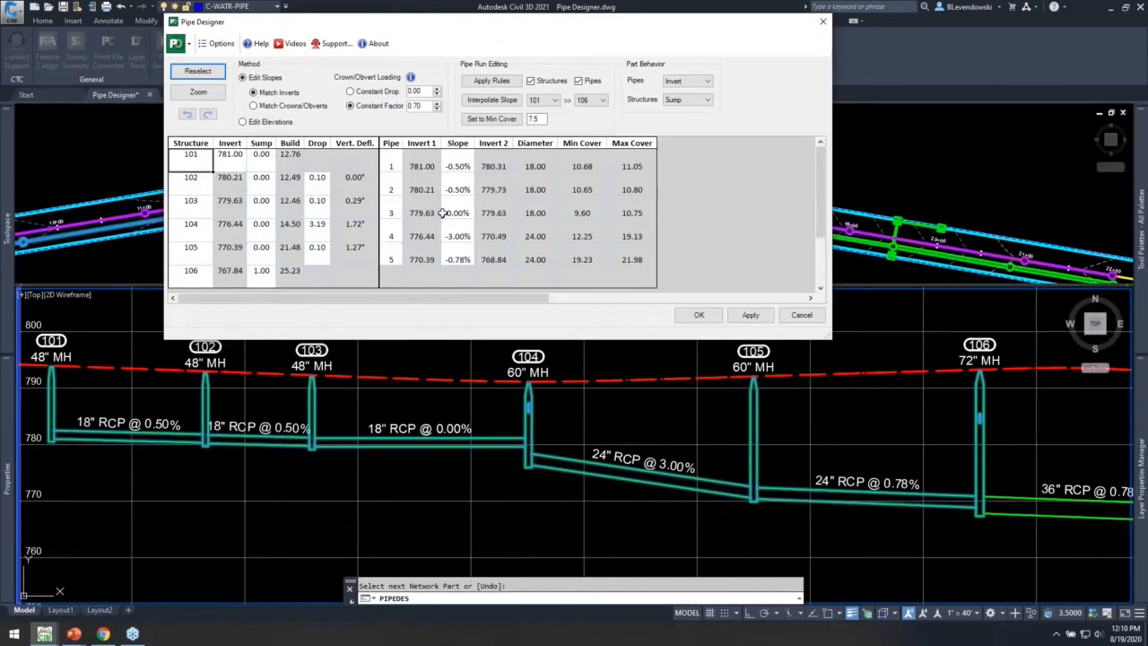
Fill pipe 1's slope of -0.50% down to pipes 2 through 5 and apply it to the model
{"action": "left_click", "coordinate": [459, 165]}
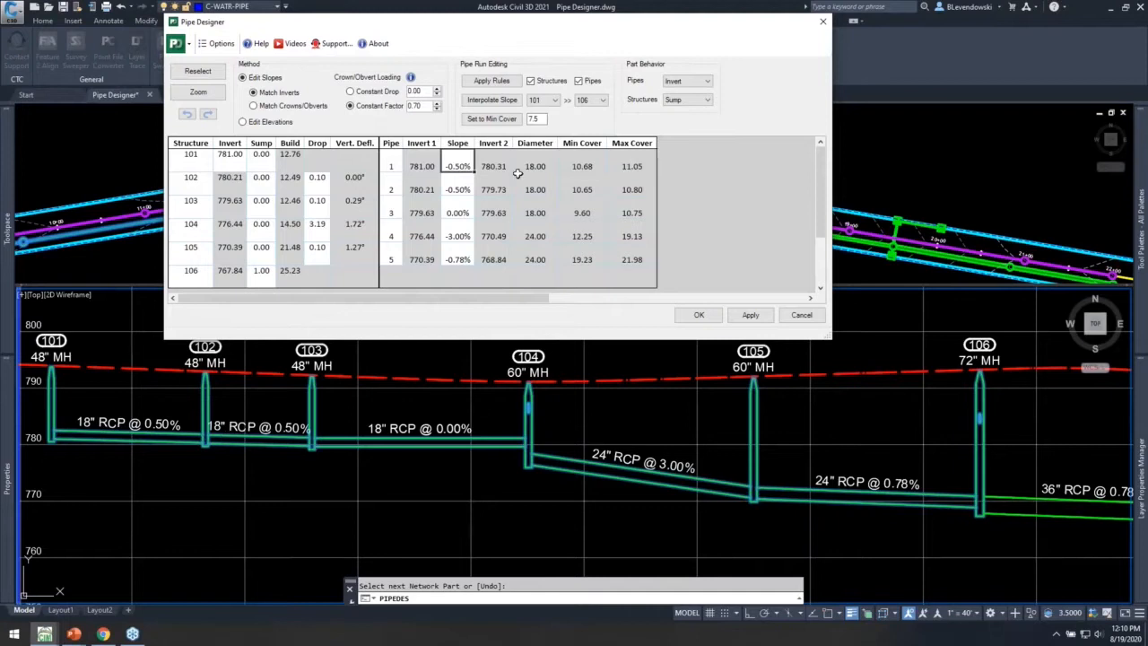
{"action": "left_click", "coordinate": [458, 191]}
{"action": "left_click", "coordinate": [464, 165]}
{"action": "left_click_drag", "start_coordinate": [472, 170], "coordinate": [468, 265]}
{"action": "key", "text": "ctrl+d"}
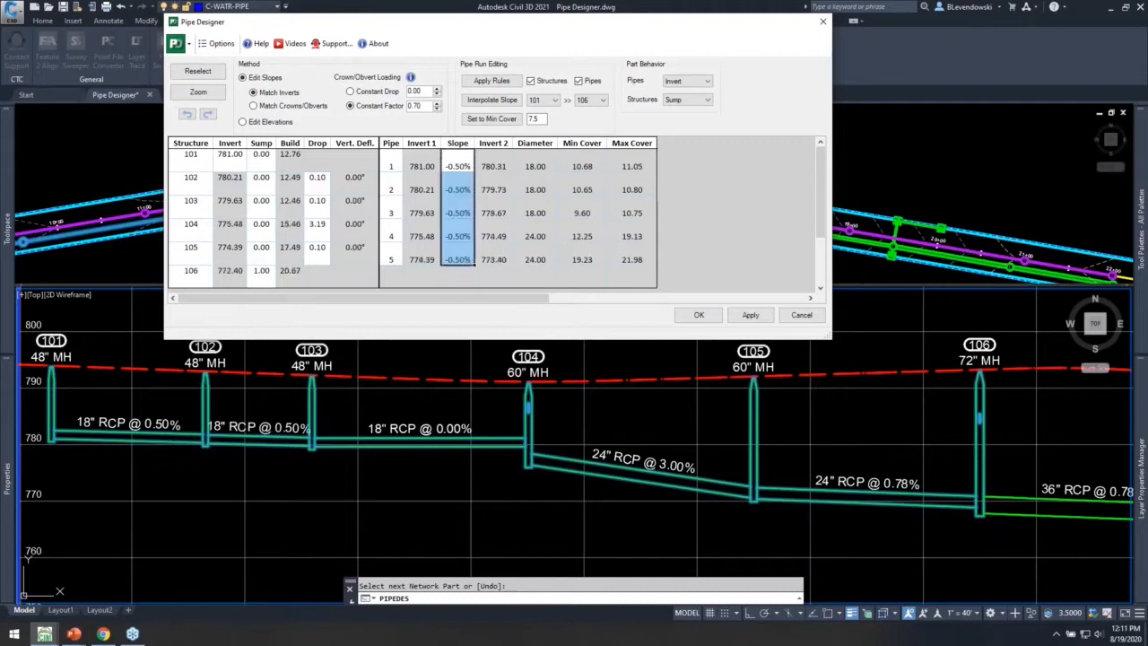
{"action": "left_click", "coordinate": [751, 315]}
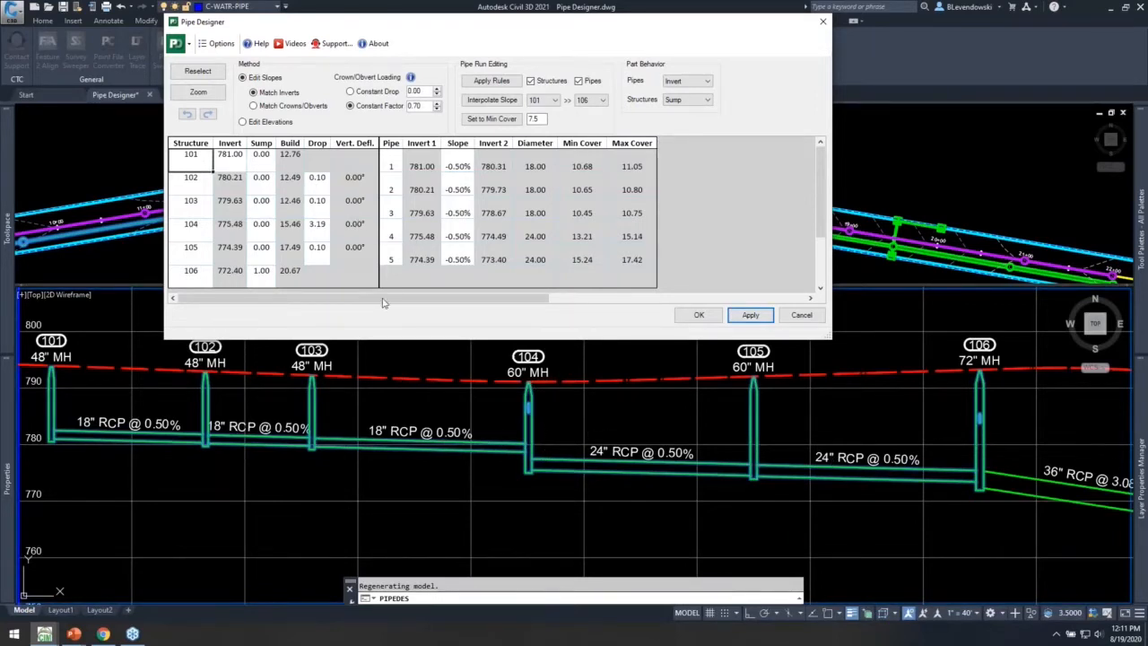
Copy the 0.10 drop from structure 103 to structure 104 and apply the change to the pipe run
{"action": "left_click", "coordinate": [318, 203]}
{"action": "left_click_drag", "start_coordinate": [332, 228], "coordinate": [332, 244]}
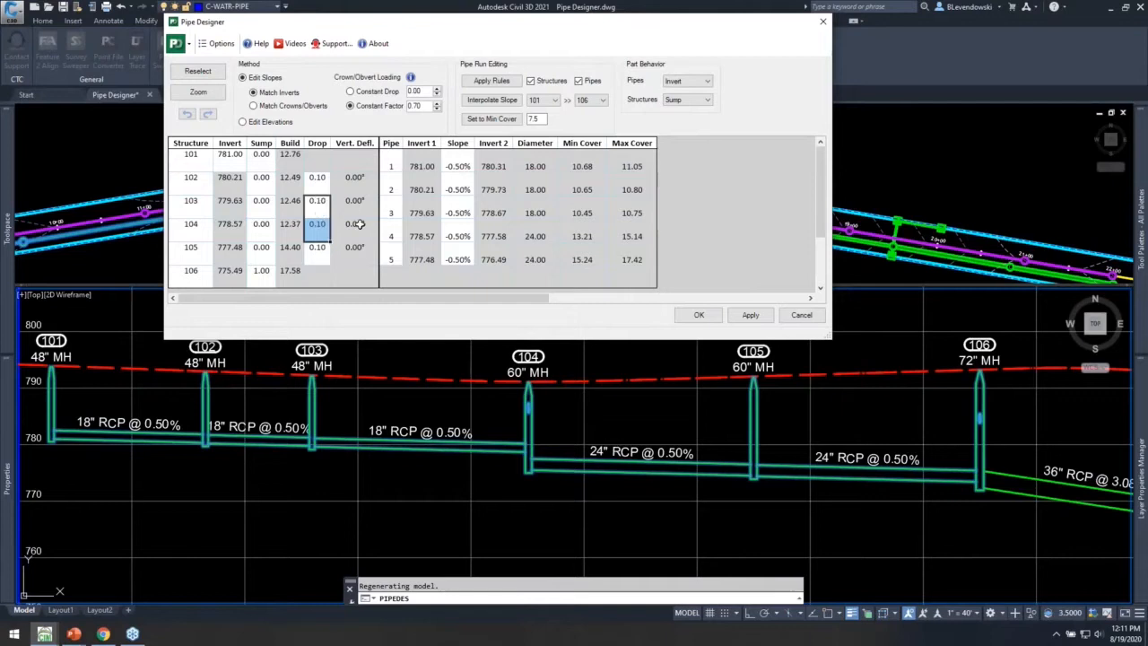
{"action": "left_click", "coordinate": [752, 315]}
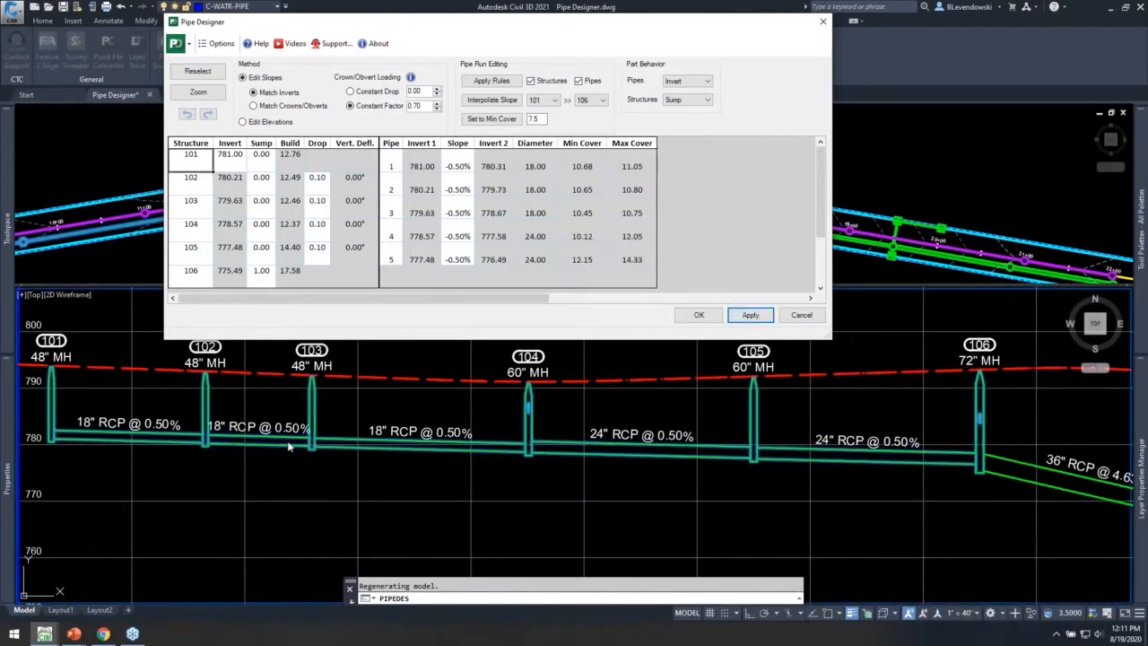
Set structure 101's invert to 779 and apply the change to the pipe run
{"action": "left_click", "coordinate": [231, 157]}
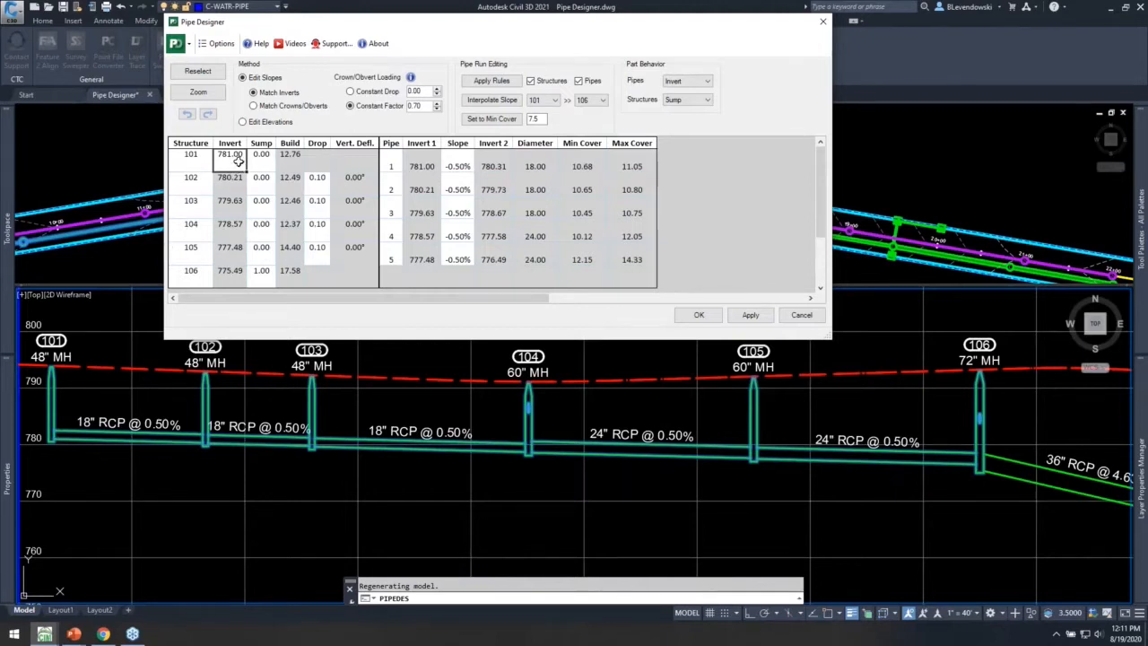
{"action": "type", "text": "779"}
{"action": "key", "text": "Tab"}
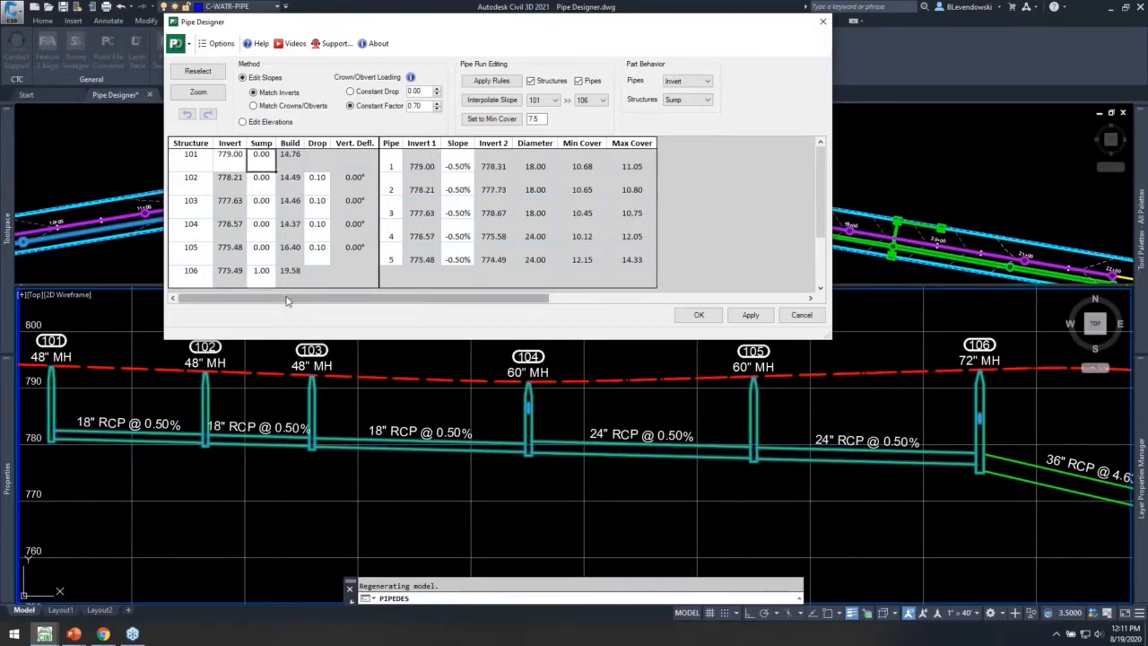
{"action": "left_click", "coordinate": [750, 315]}
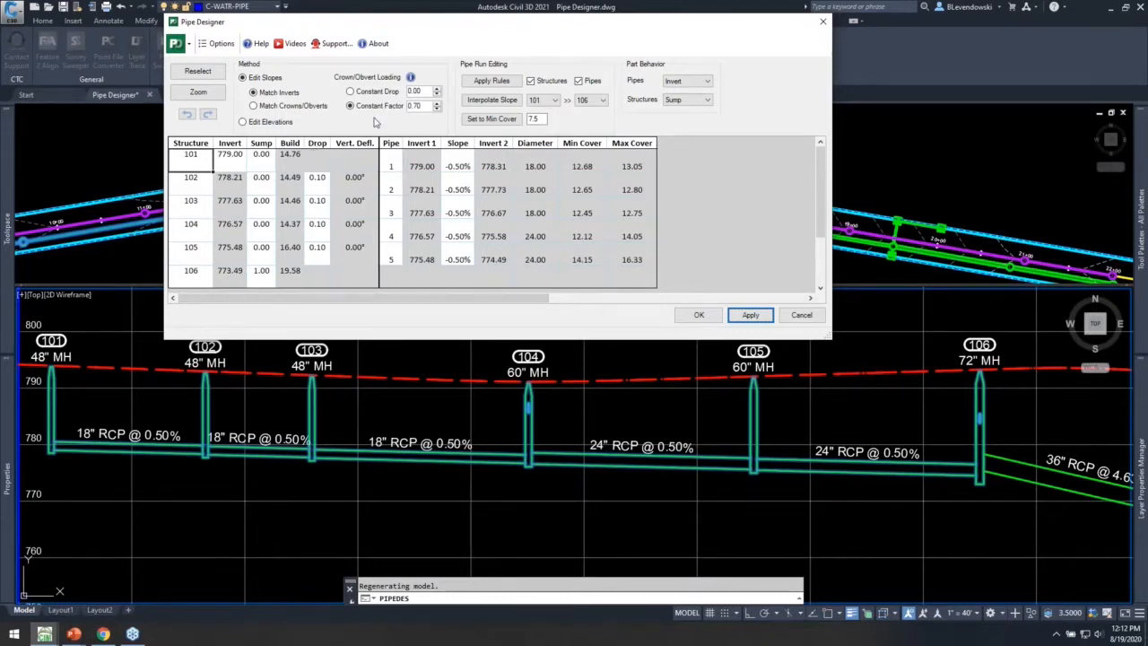
Switch slope editing to Match Crowns/Obverts and select the factor value of structure 102
{"action": "mouse_move", "coordinate": [489, 23]}
{"action": "left_mouse_down"}
{"action": "mouse_move", "coordinate": [457, 32]}
{"action": "mouse_move", "coordinate": [486, 23]}
{"action": "left_mouse_up"}
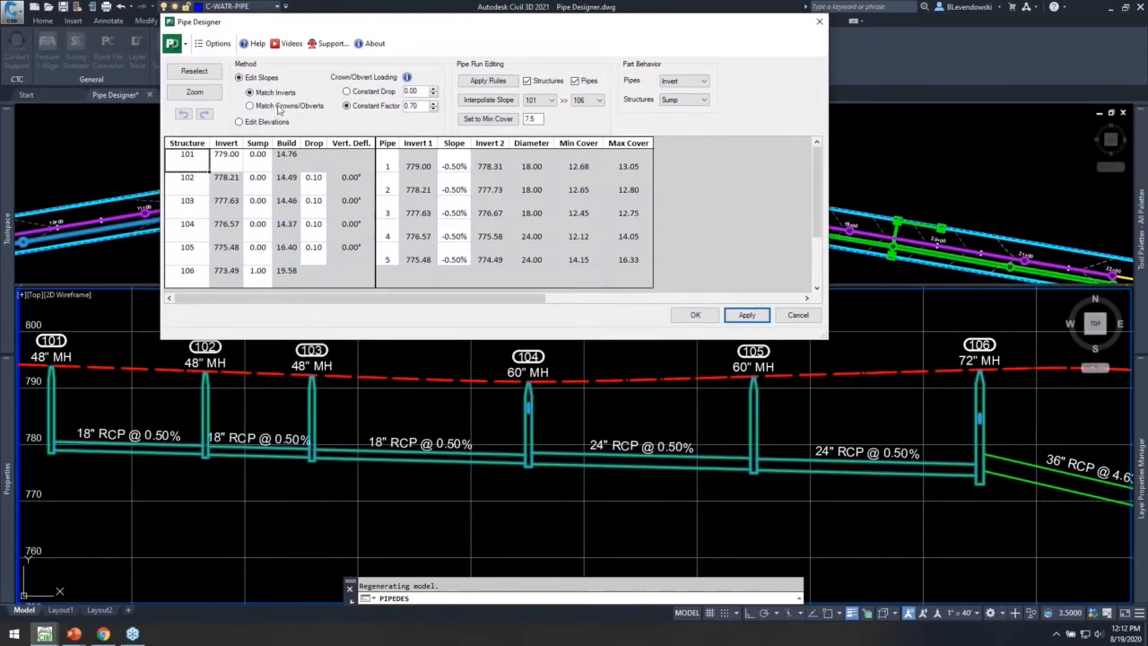
{"action": "left_click", "coordinate": [278, 107]}
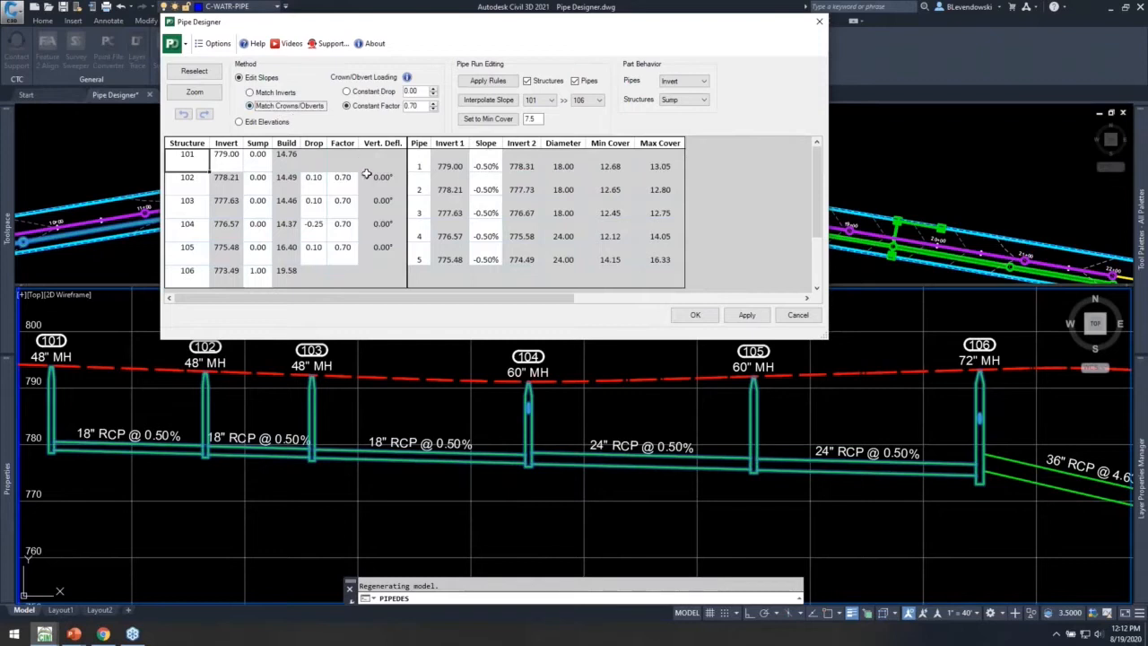
{"action": "mouse_move", "coordinate": [342, 181]}
{"action": "left_mouse_down"}
{"action": "mouse_move", "coordinate": [337, 254]}
{"action": "mouse_move", "coordinate": [349, 192]}
{"action": "left_mouse_up"}
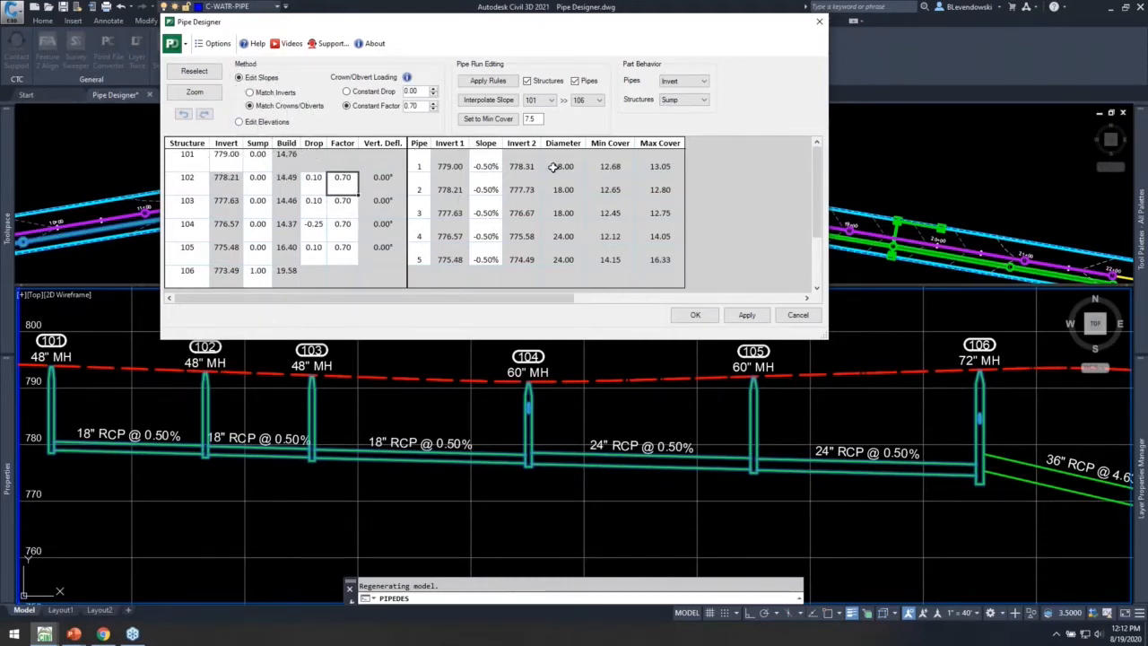
Switch to Edit Elevations to review the pipe invert columns, then return to Edit Slopes with Match Inverts
{"action": "left_click", "coordinate": [270, 126]}
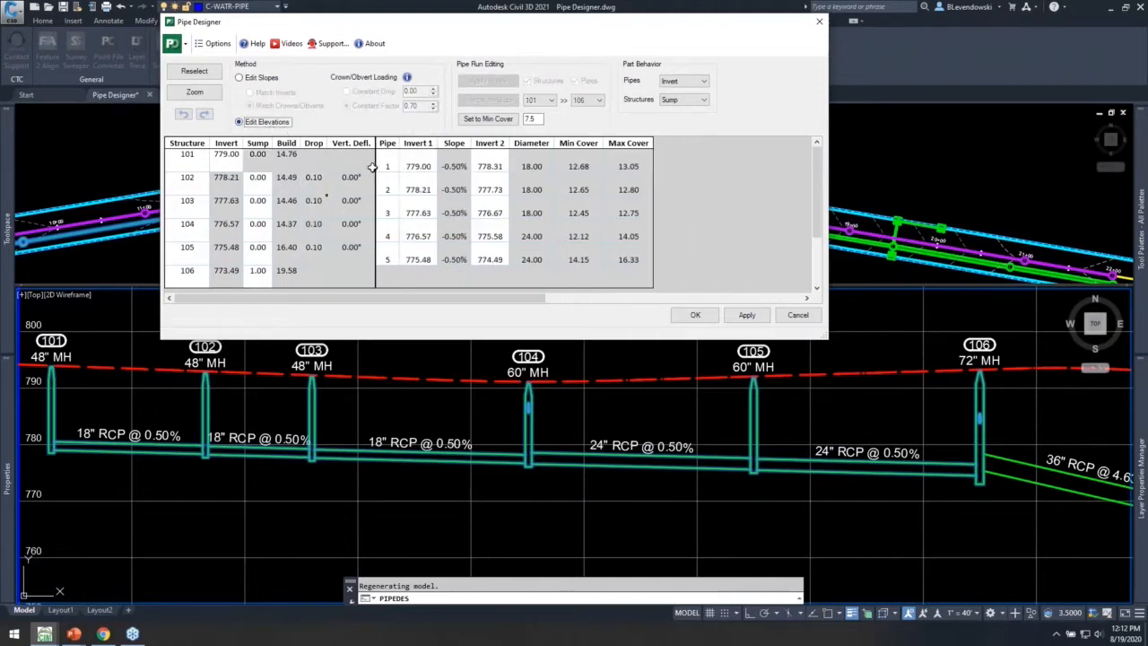
{"action": "left_click_drag", "start_coordinate": [461, 161], "coordinate": [451, 253]}
{"action": "left_click_drag", "start_coordinate": [492, 164], "coordinate": [494, 253]}
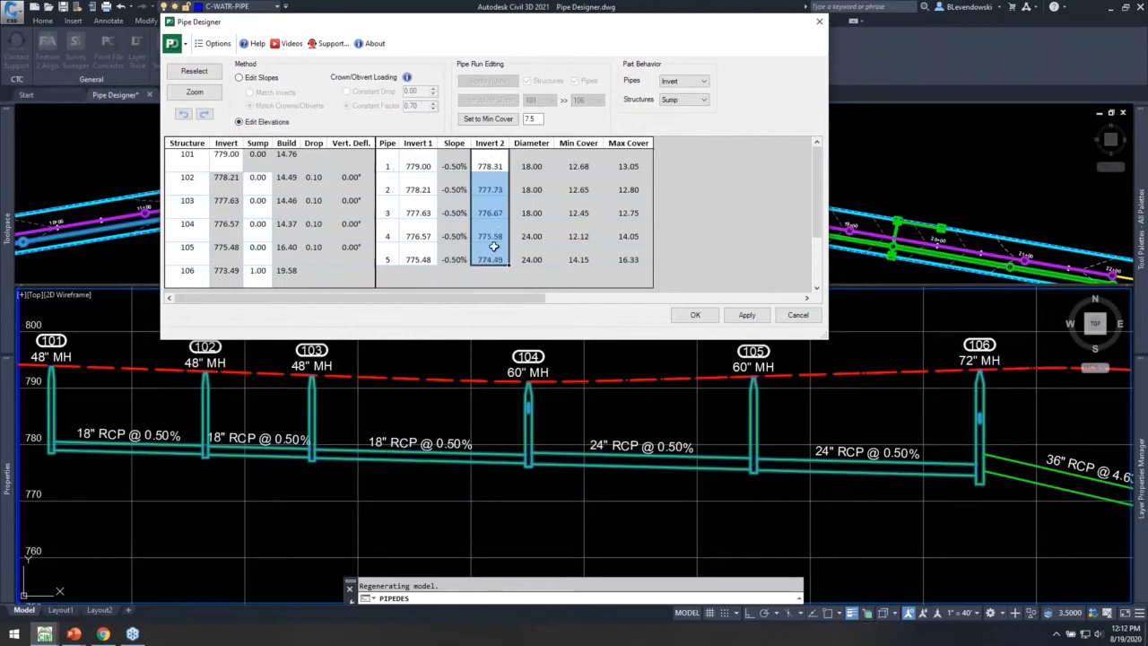
{"action": "left_click", "coordinate": [424, 167]}
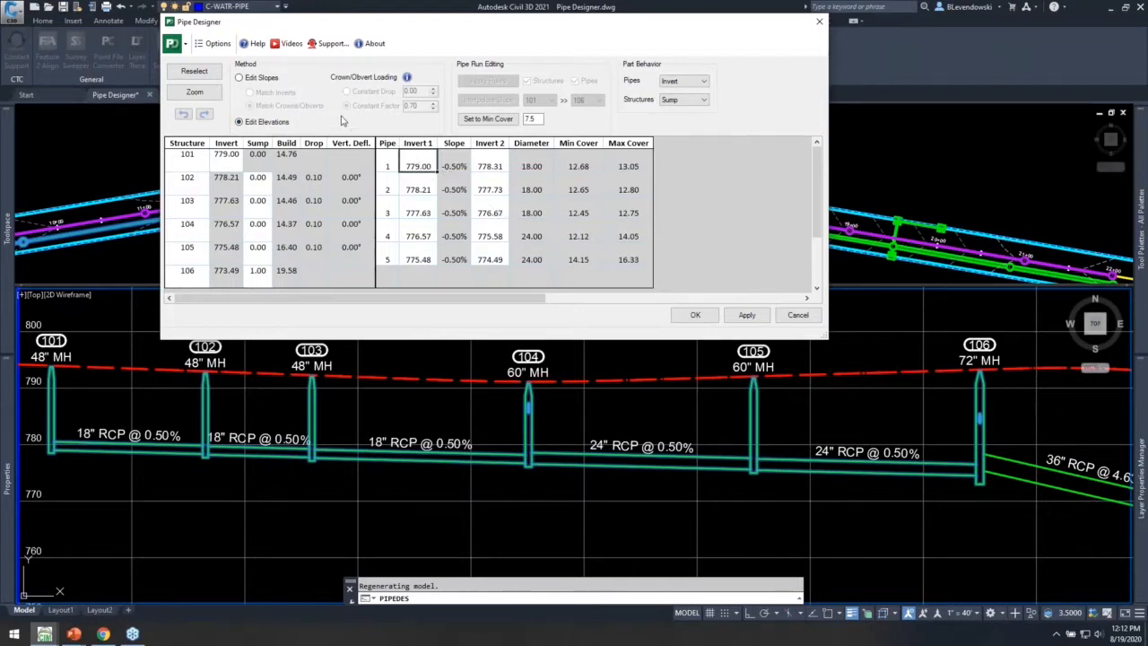
{"action": "left_click", "coordinate": [265, 79]}
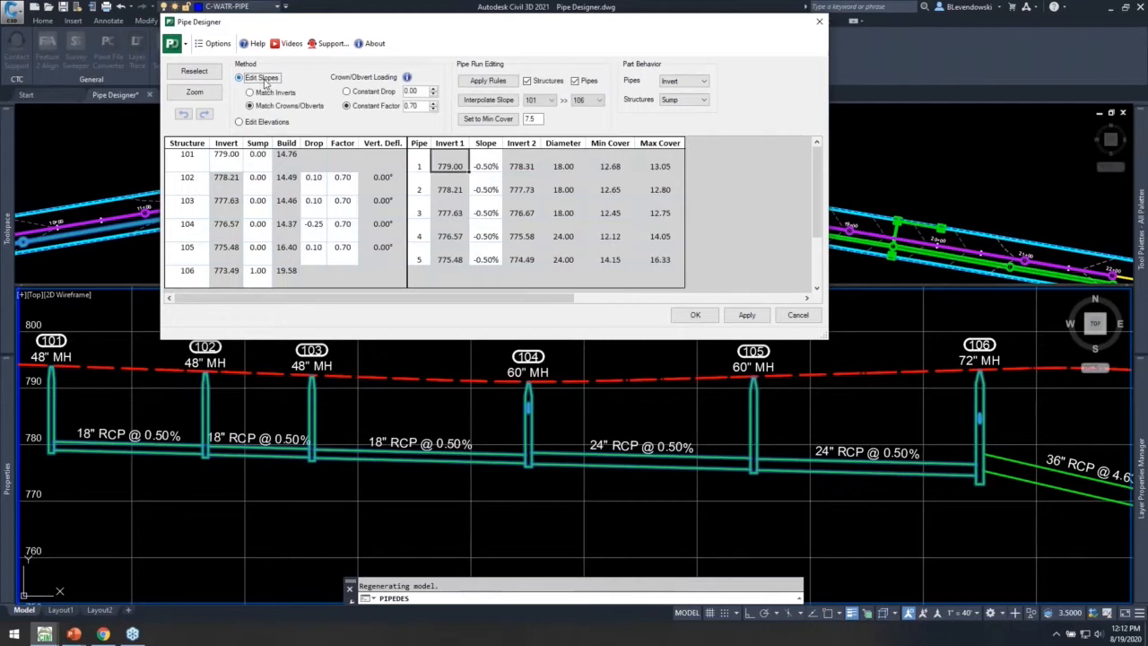
{"action": "left_click", "coordinate": [250, 92]}
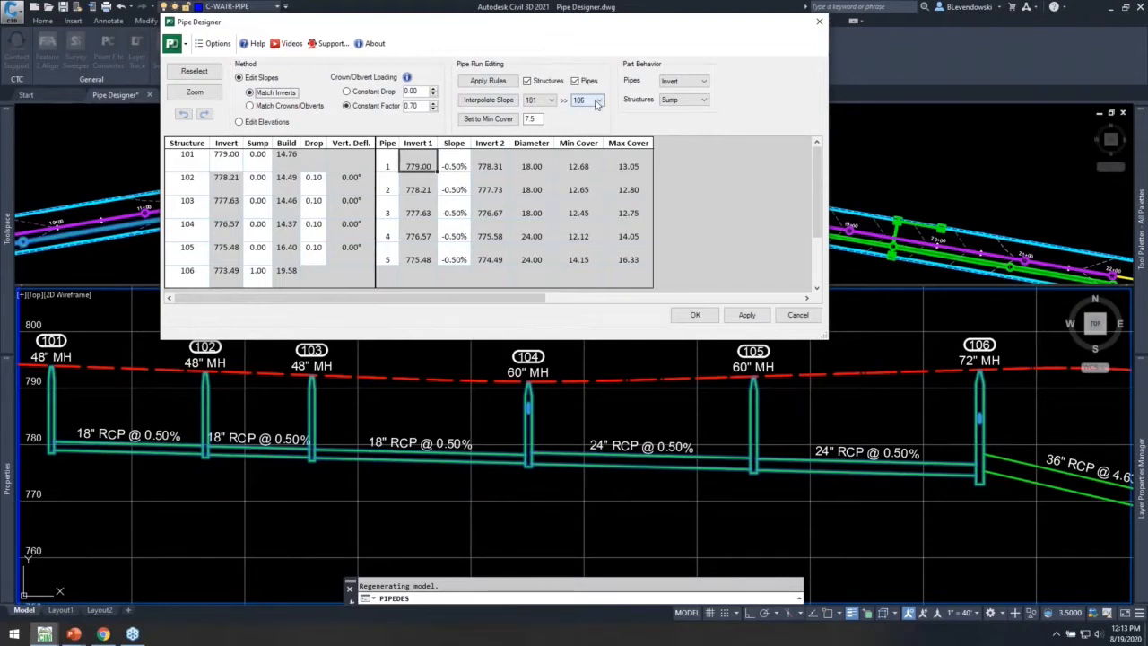
Set the part behavior for pipes to Crown/Obvert
{"action": "left_click", "coordinate": [699, 82]}
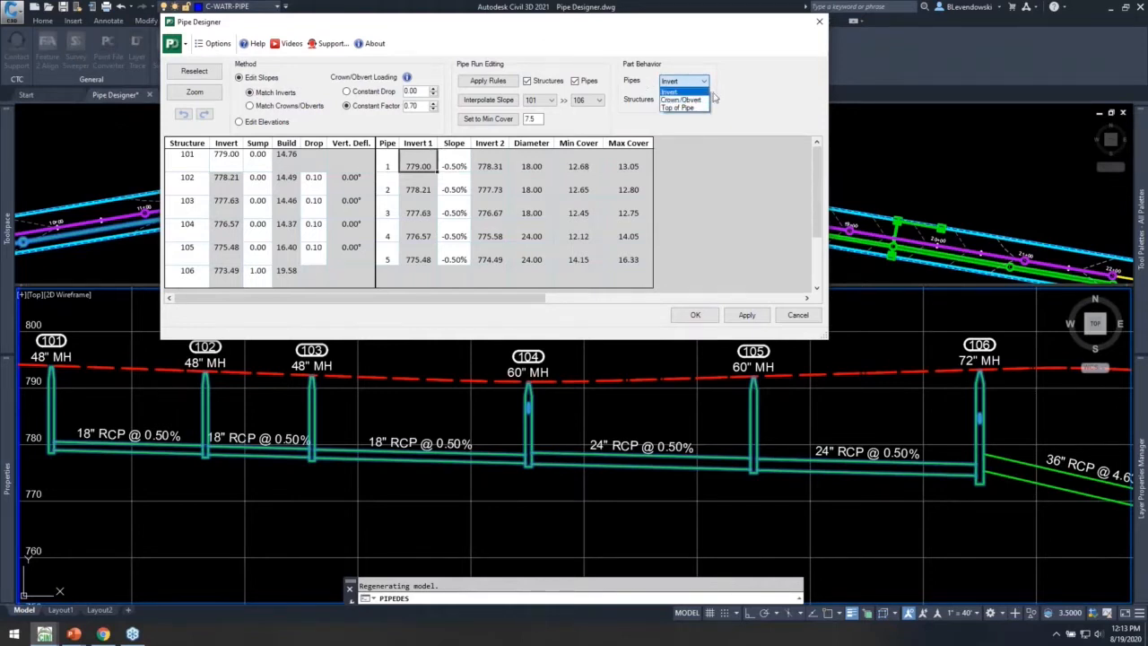
{"action": "left_click", "coordinate": [679, 101]}
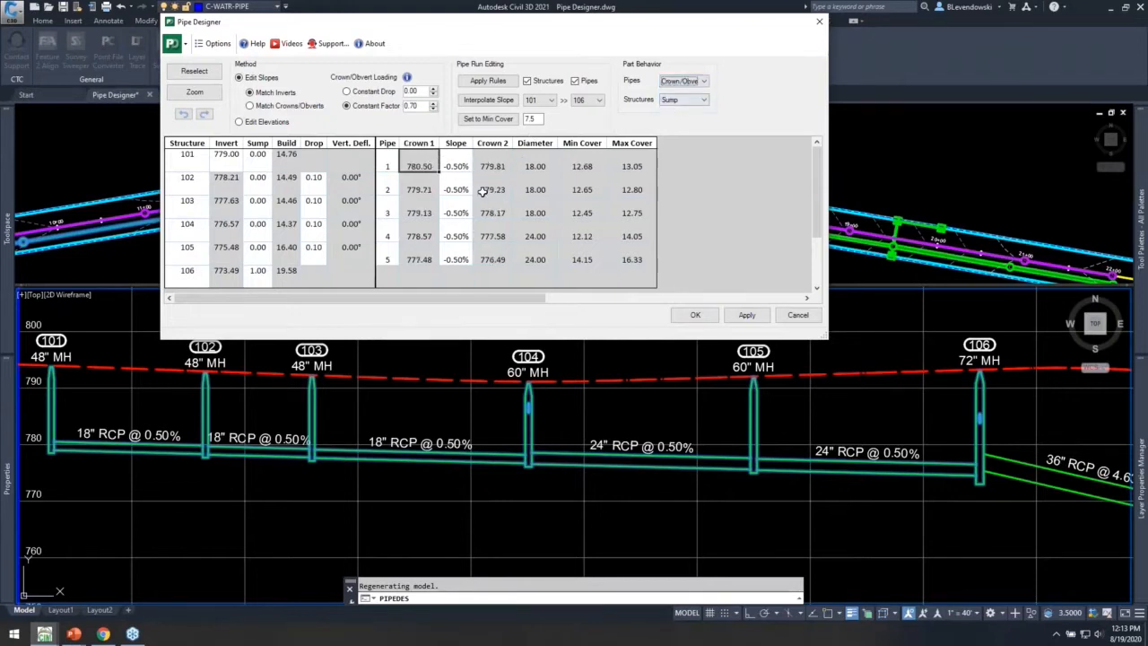
Check the part behavior options for structures and switch the pipes' part behavior to Top of Pipe
{"action": "left_click", "coordinate": [691, 100]}
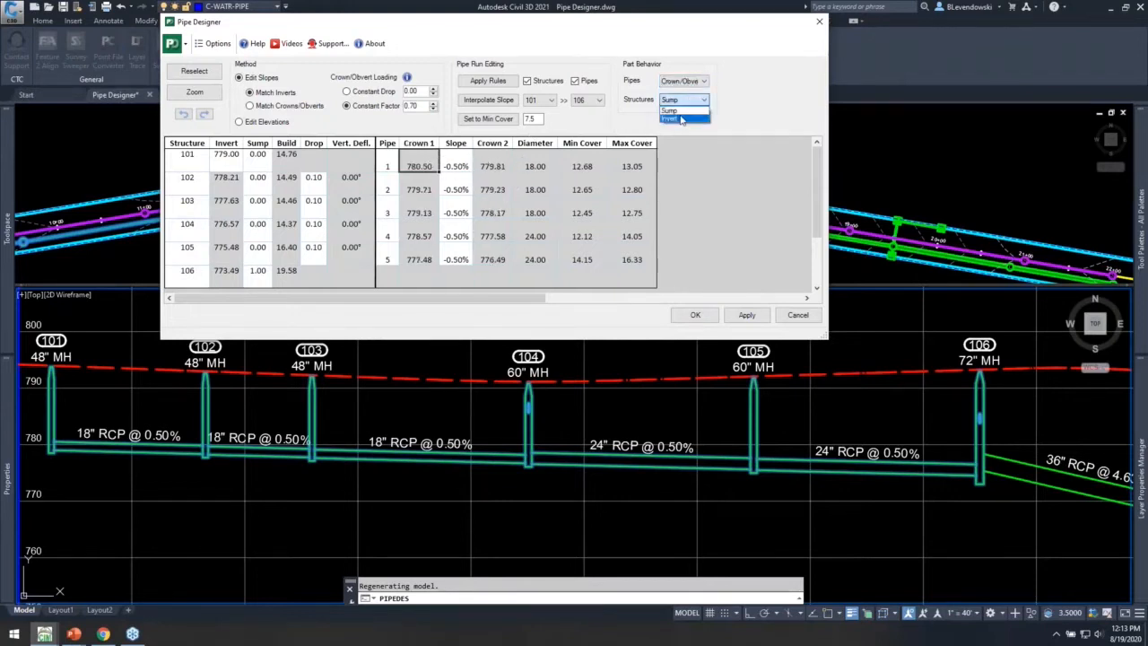
{"action": "left_click", "coordinate": [728, 92]}
{"action": "left_click", "coordinate": [693, 82]}
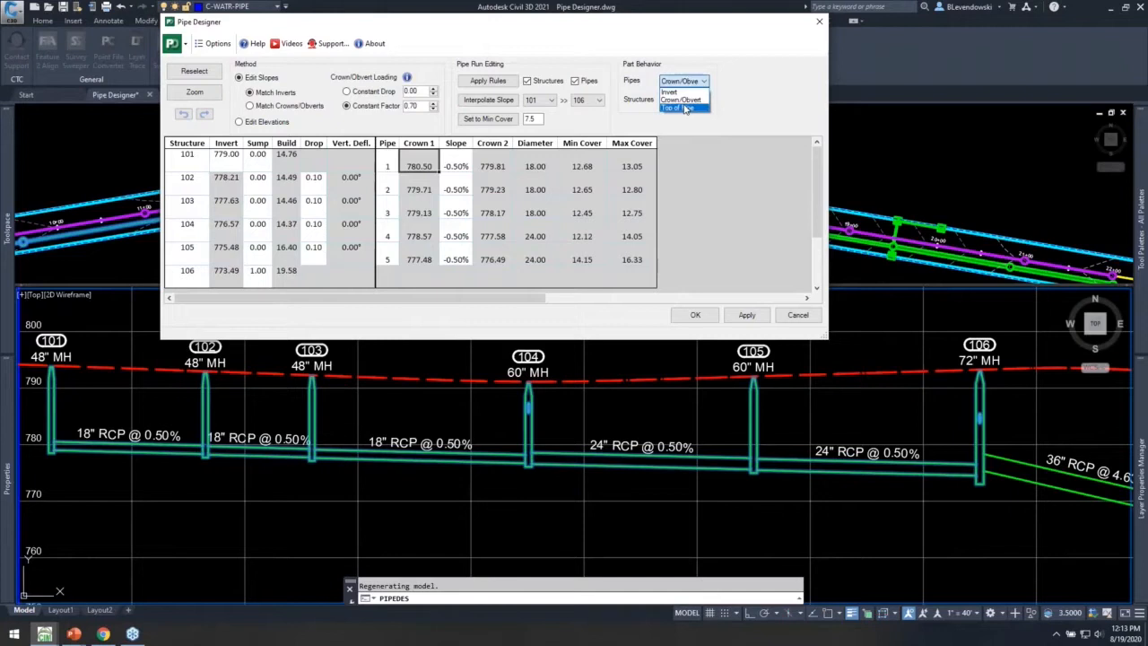
{"action": "left_click", "coordinate": [692, 105]}
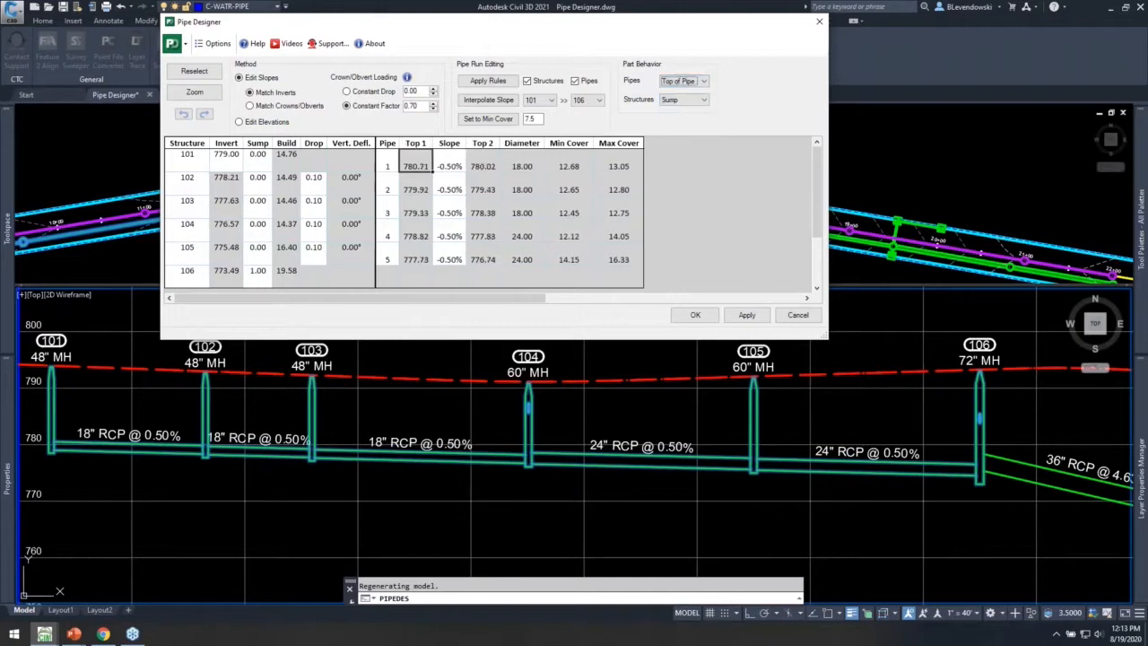
Set the part behavior for pipes to Invert and keep structures on Sump
{"action": "left_click", "coordinate": [689, 83]}
{"action": "left_click", "coordinate": [684, 92]}
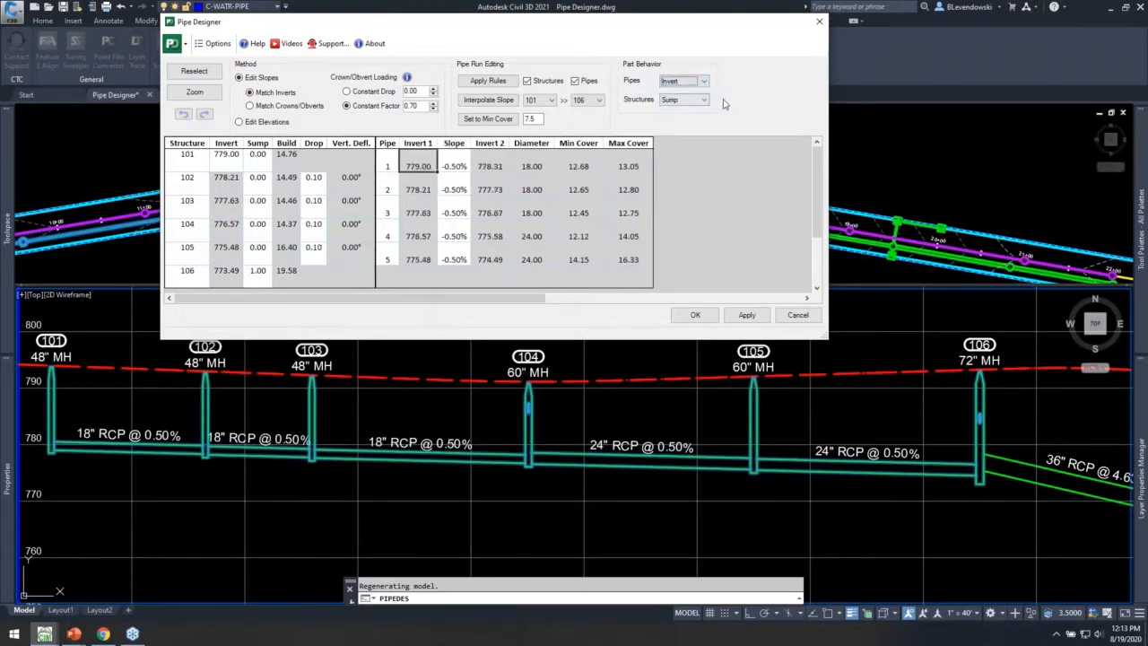
{"action": "left_click", "coordinate": [690, 101]}
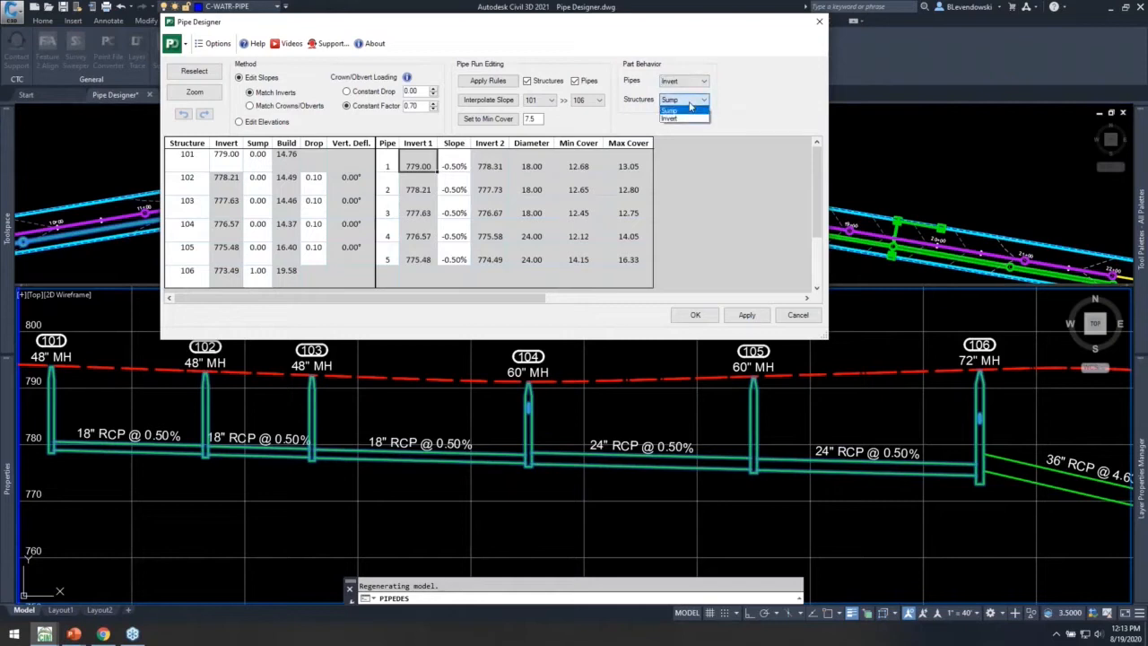
{"action": "left_click", "coordinate": [763, 98]}
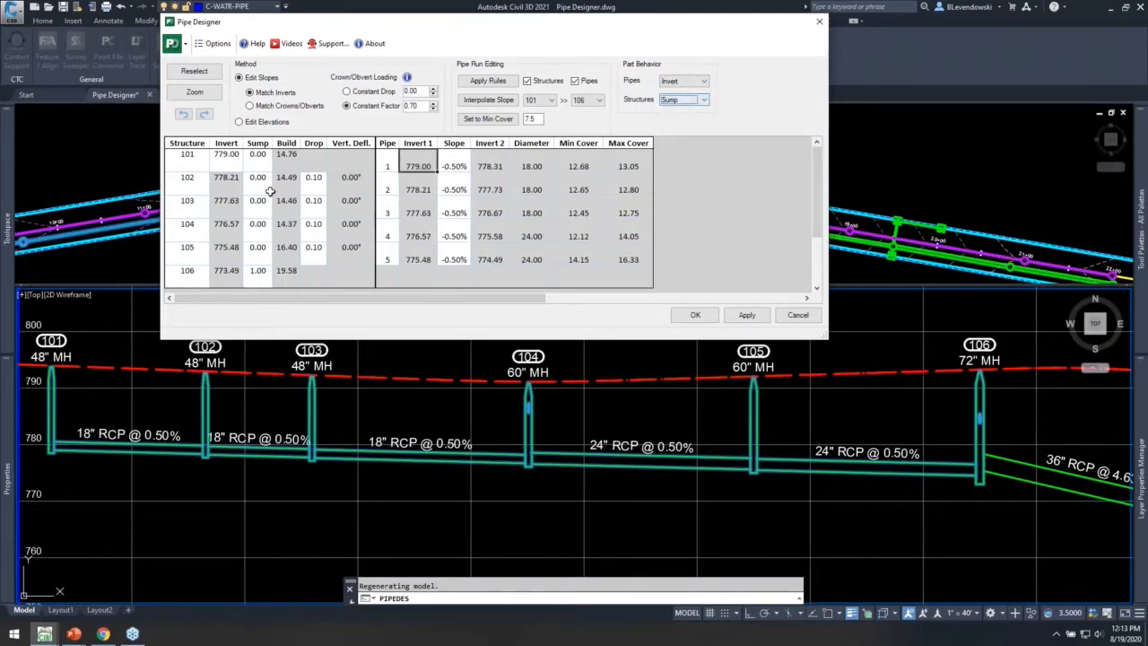
Highlight the sump, invert and drop values of structures 102 to 105 and the pipe slopes to examine which are editable
{"action": "left_click_drag", "start_coordinate": [258, 177], "coordinate": [260, 241]}
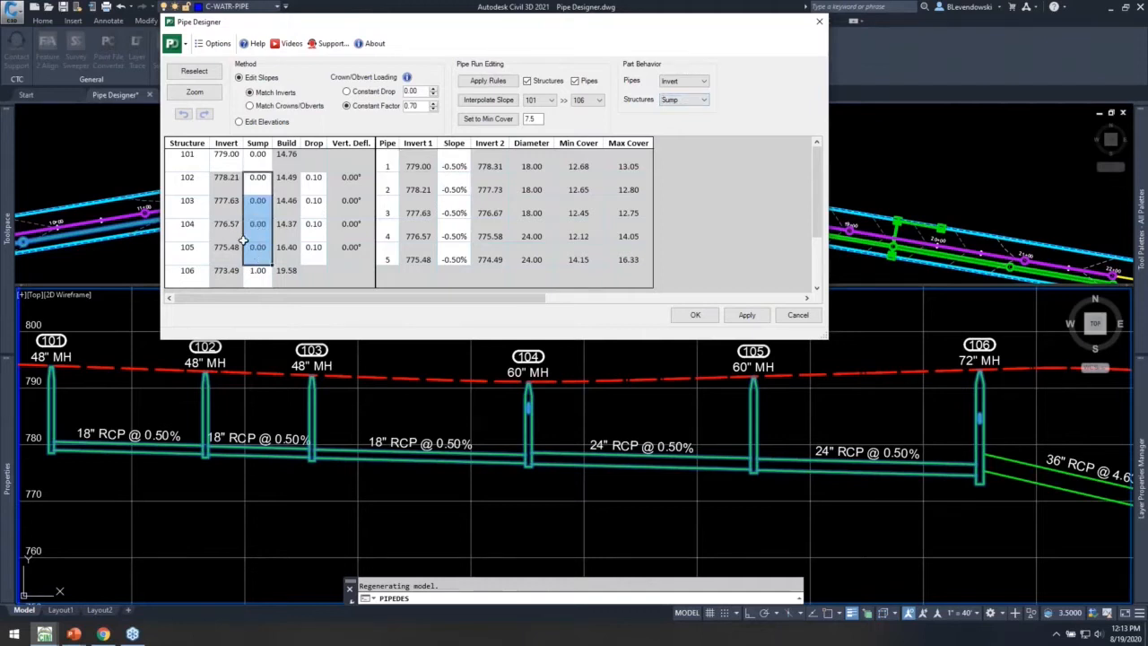
{"action": "left_click_drag", "start_coordinate": [226, 176], "coordinate": [227, 251]}
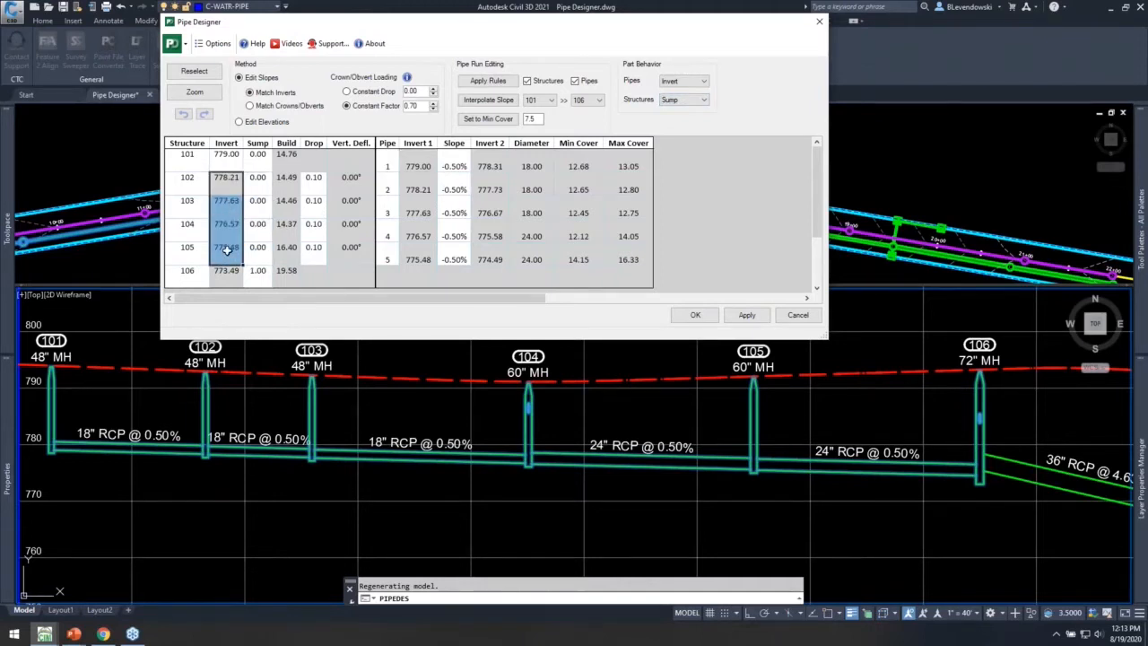
{"action": "left_click_drag", "start_coordinate": [260, 179], "coordinate": [263, 224]}
{"action": "left_click_drag", "start_coordinate": [314, 182], "coordinate": [313, 242]}
{"action": "left_click", "coordinate": [455, 165]}
{"action": "left_click_drag", "start_coordinate": [455, 165], "coordinate": [454, 236]}
Set the part behavior for structures to Invert and change structure 103's invert to 776
{"action": "left_click", "coordinate": [691, 101]}
{"action": "left_click", "coordinate": [682, 117]}
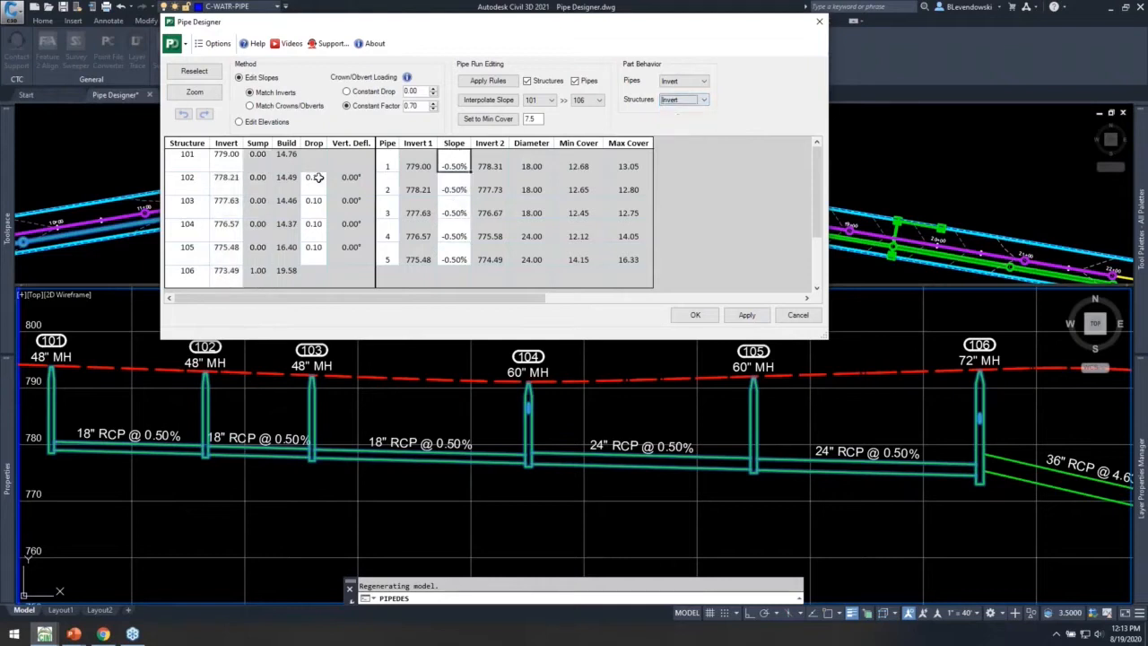
{"action": "left_click", "coordinate": [229, 206]}
{"action": "type", "text": "77"}
{"action": "key", "text": "Tab"}
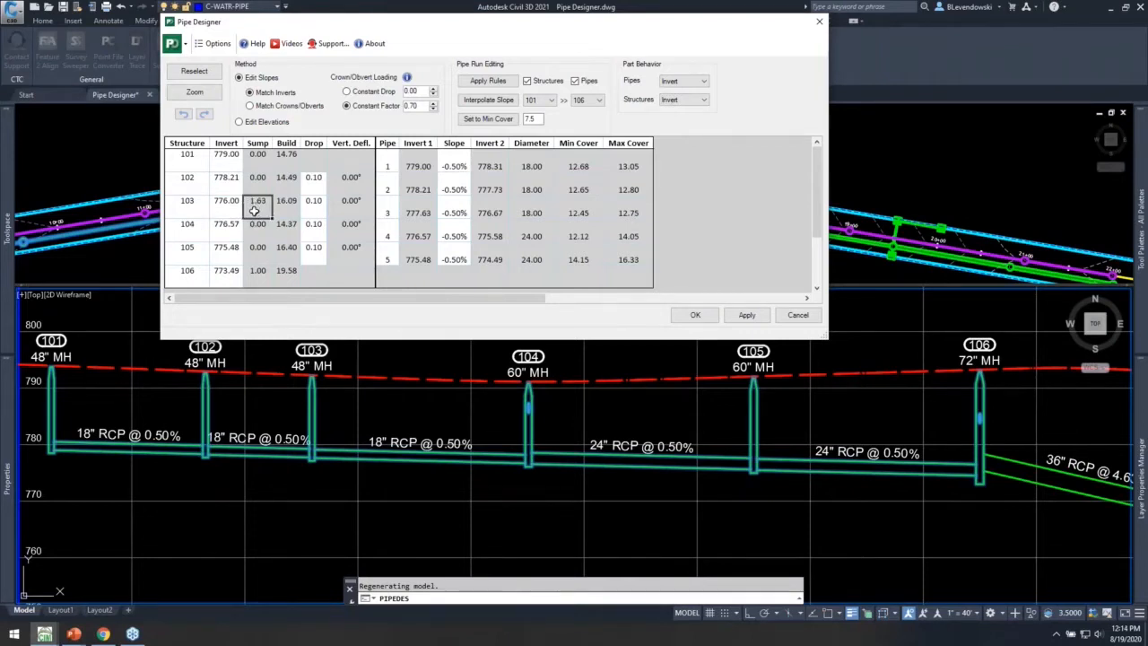
Undo the invert change on structure 103 and close the pipe run editor without applying anything
{"action": "left_click", "coordinate": [183, 115]}
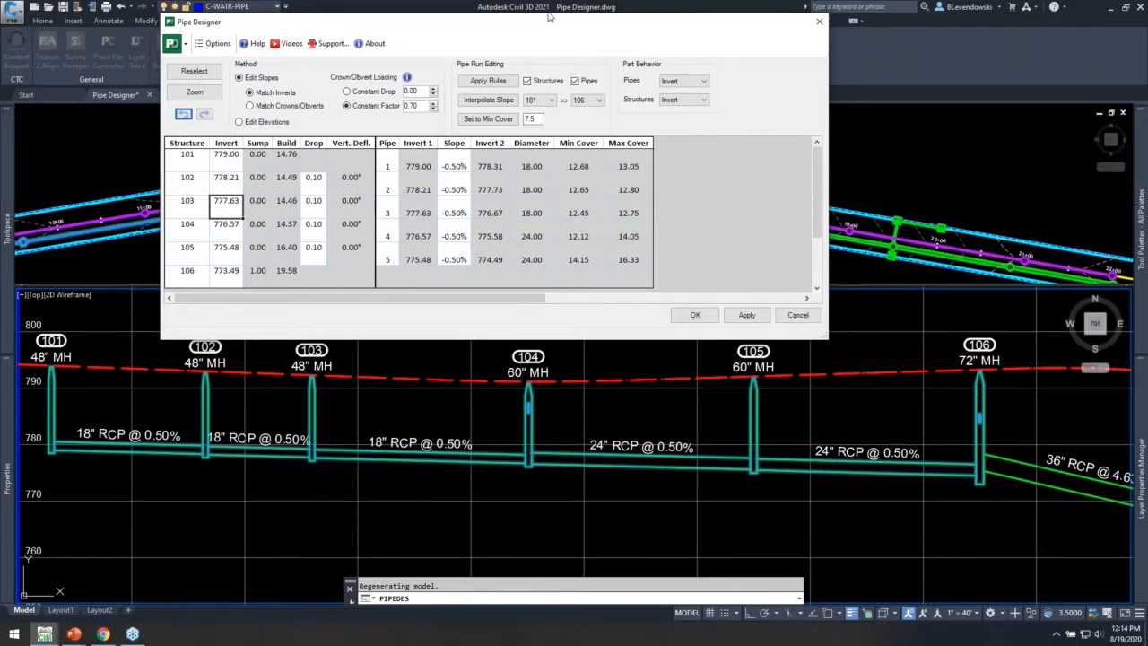
{"action": "left_click_drag", "start_coordinate": [538, 25], "coordinate": [534, 24]}
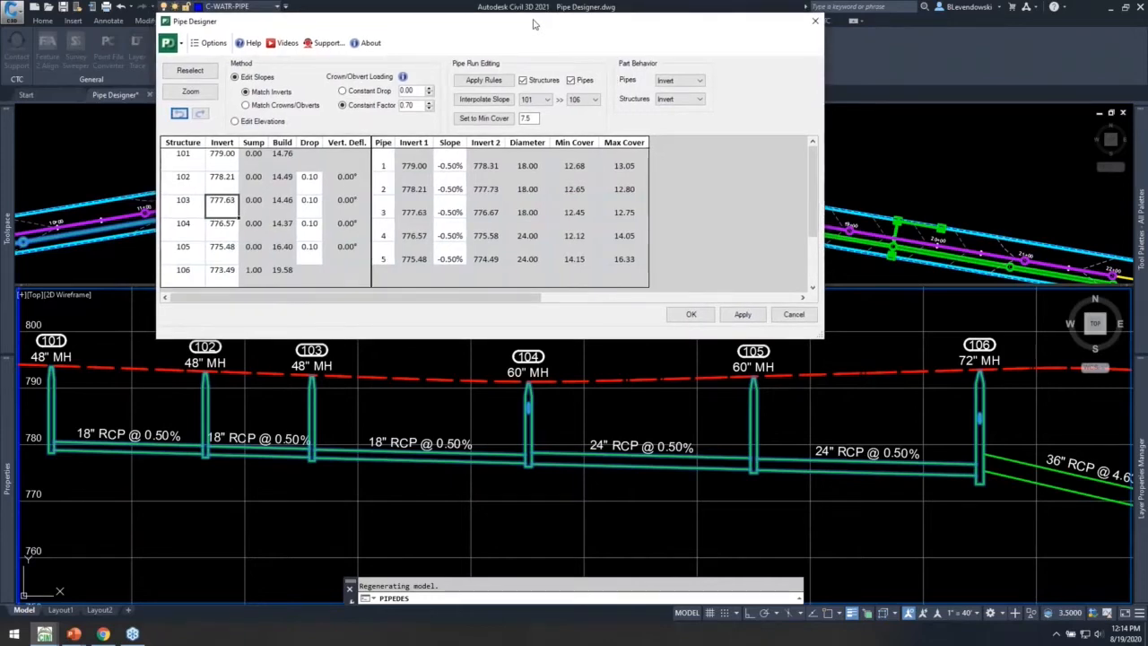
{"action": "left_click", "coordinate": [794, 314]}
Load the full storm run from structure 101 to structure 110 into Pipe Designer, review its table, and close it without changes
{"action": "left_click", "coordinate": [526, 206]}
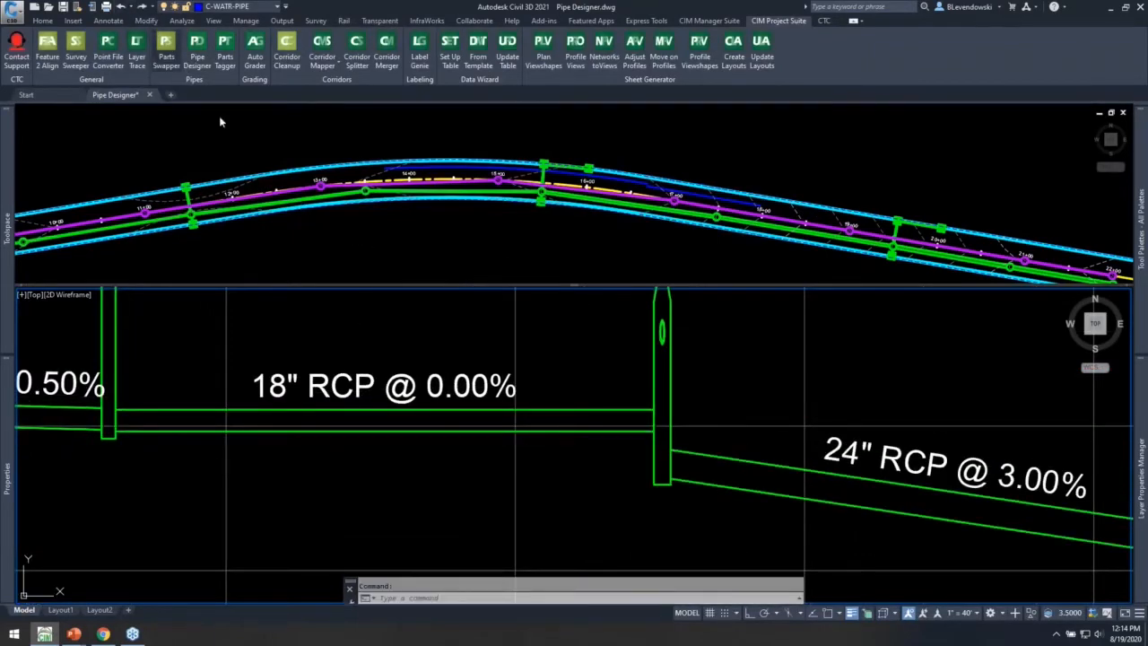
{"action": "scroll", "coordinate": [608, 408], "scroll_direction": "down", "scroll_amount": 9}
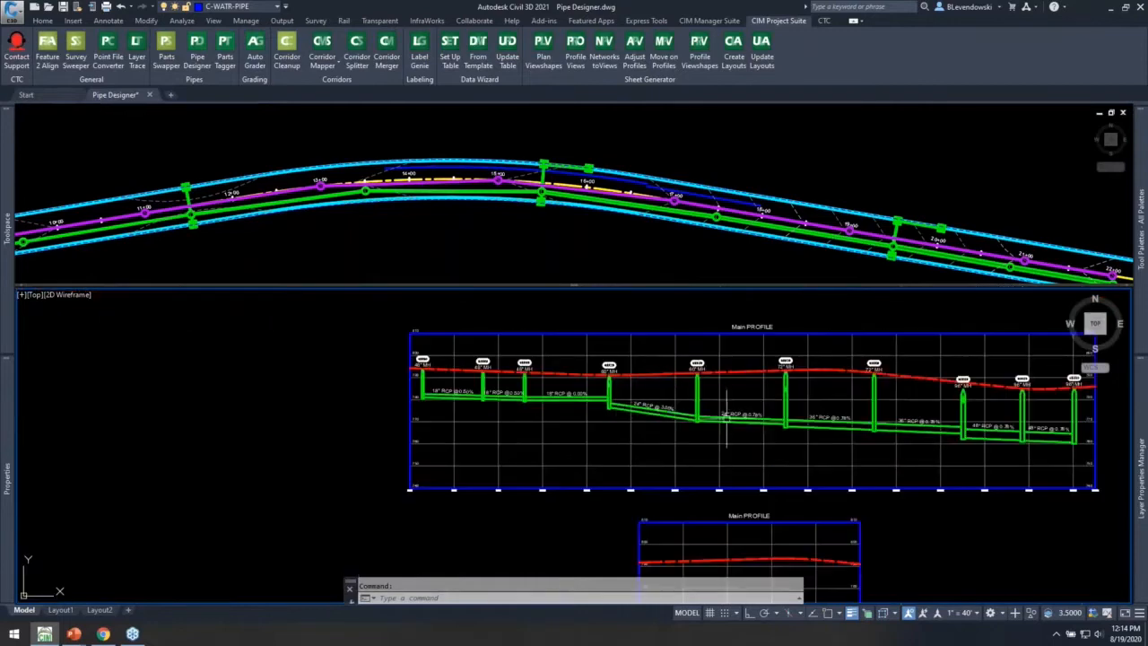
{"action": "middle_click_drag", "start_coordinate": [718, 413], "coordinate": [599, 411]}
{"action": "scroll", "coordinate": [599, 411], "scroll_direction": "up", "scroll_amount": 4}
{"action": "middle_click_drag", "start_coordinate": [709, 405], "coordinate": [639, 397]}
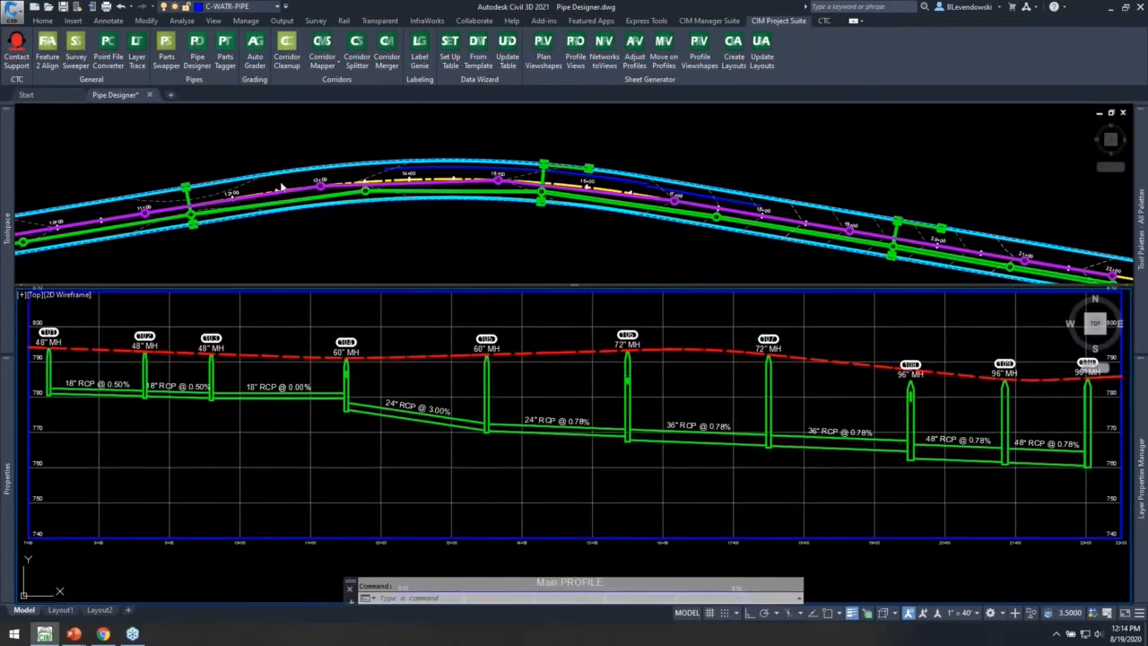
{"action": "left_click", "coordinate": [208, 153]}
{"action": "left_click", "coordinate": [197, 54]}
{"action": "left_click", "coordinate": [68, 372]}
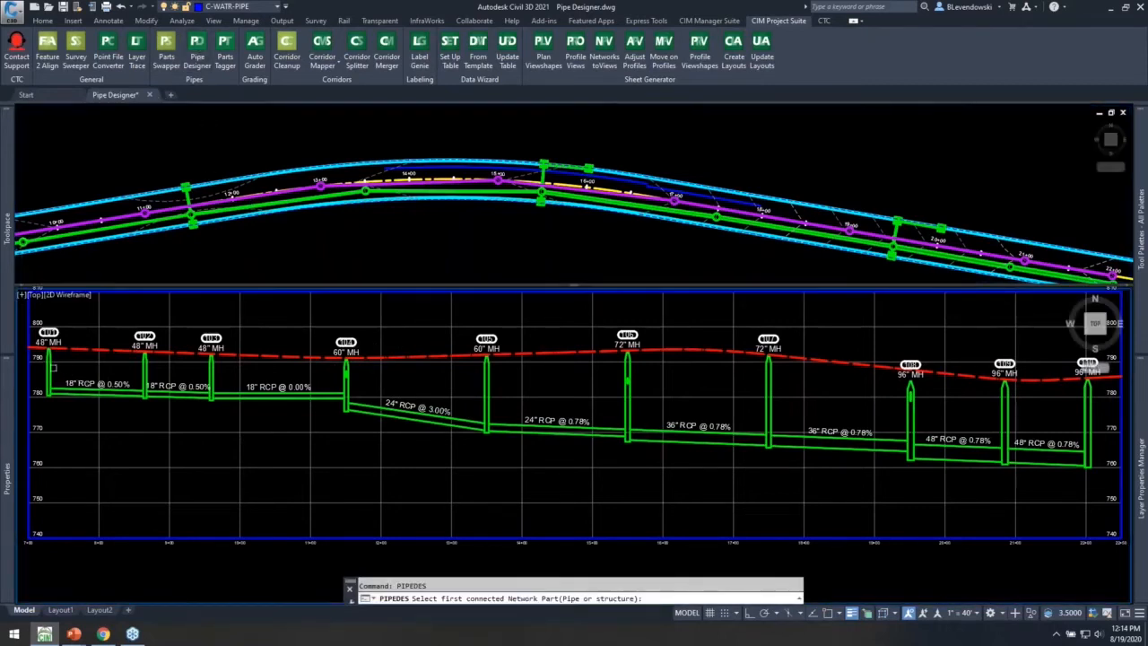
{"action": "left_click", "coordinate": [50, 368]}
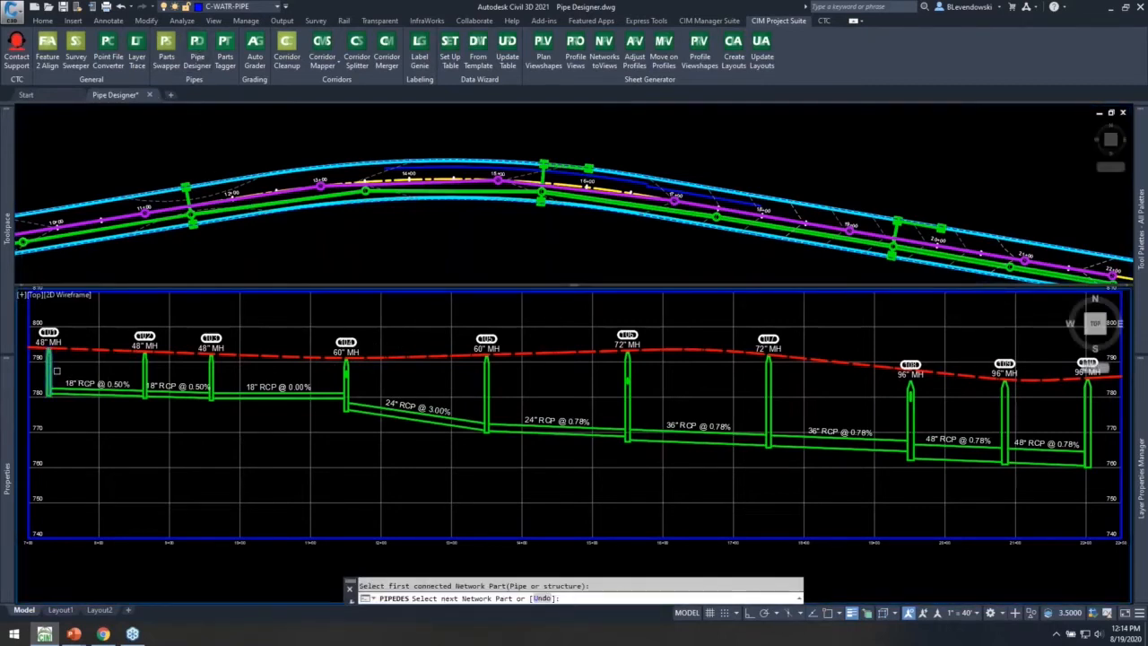
{"action": "left_click", "coordinate": [1088, 409]}
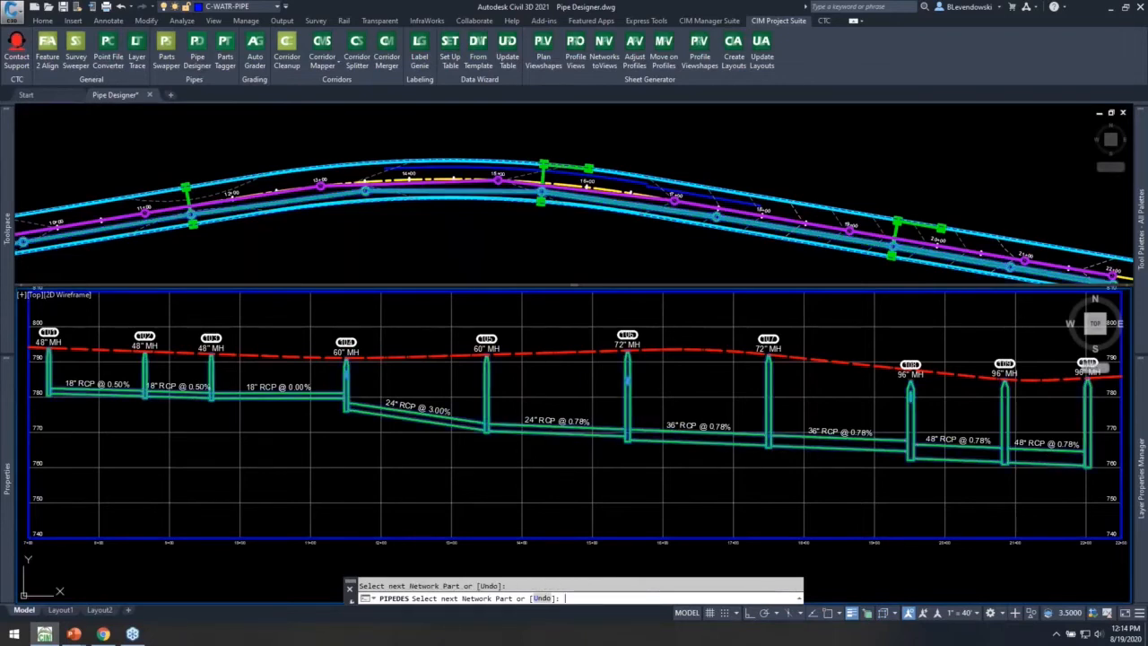
{"action": "key", "text": "Return"}
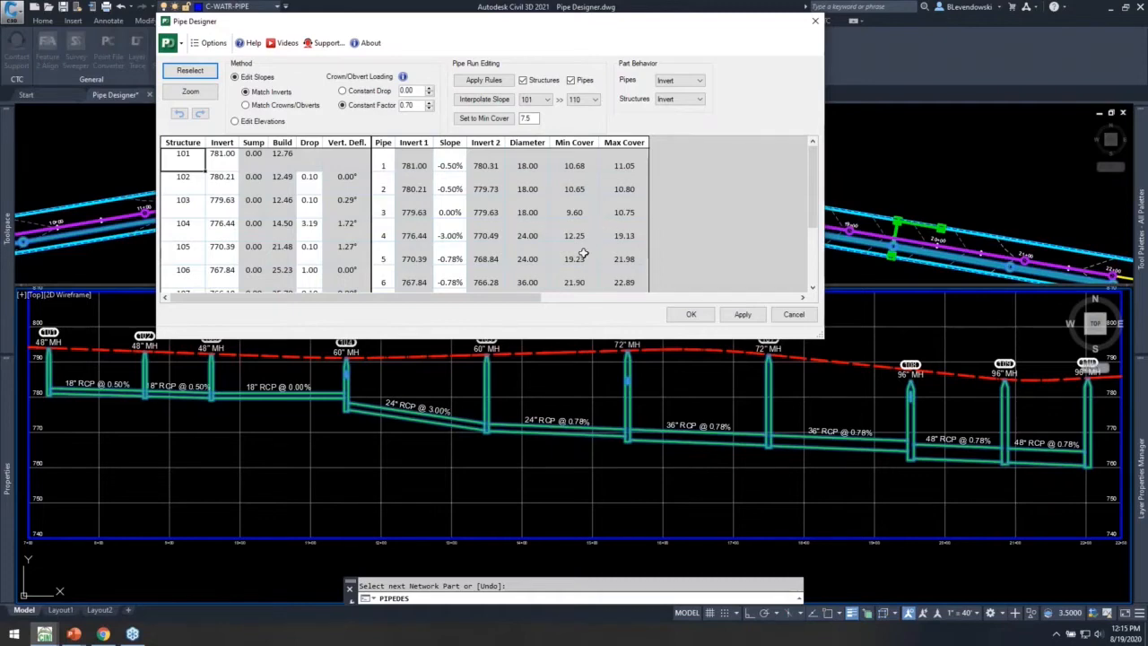
{"action": "left_click", "coordinate": [793, 315]}
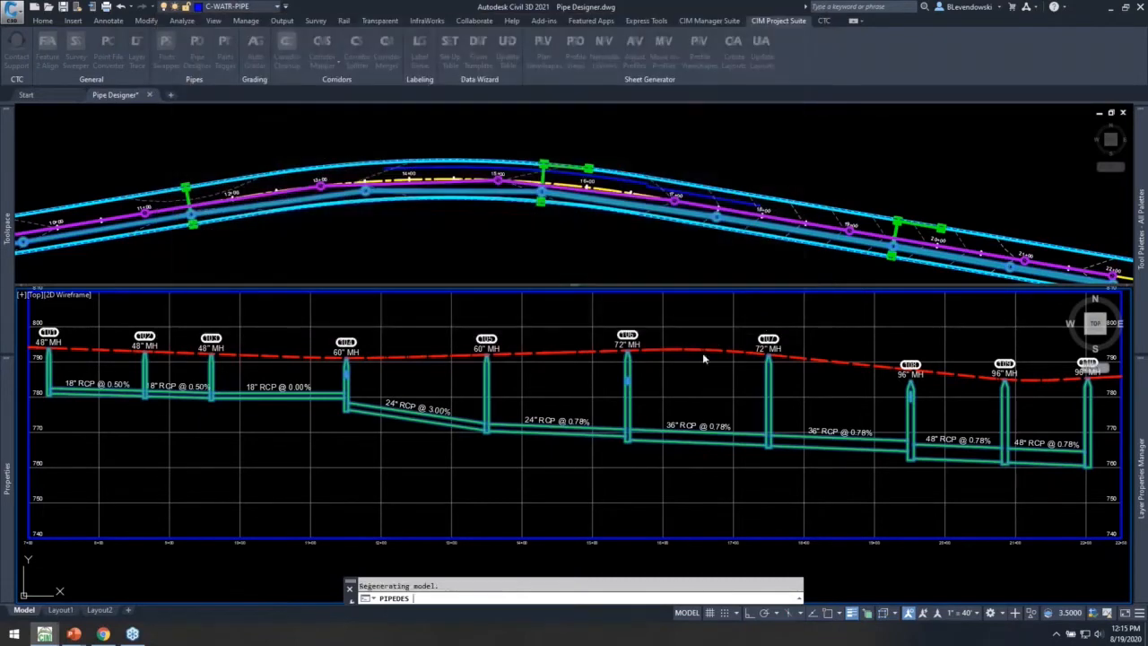
Apply the Civil 3D rules to the 24-inch pipe between structures 104 and 105
{"action": "left_click", "coordinate": [364, 408]}
{"action": "right_click", "coordinate": [411, 431]}
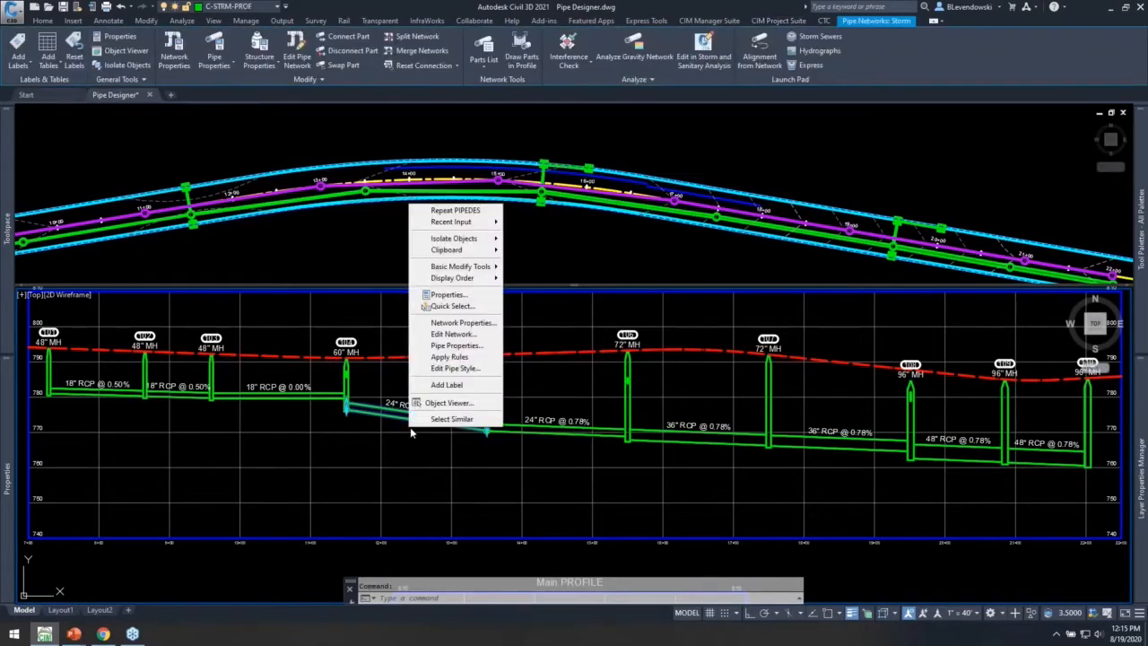
{"action": "left_click", "coordinate": [449, 356]}
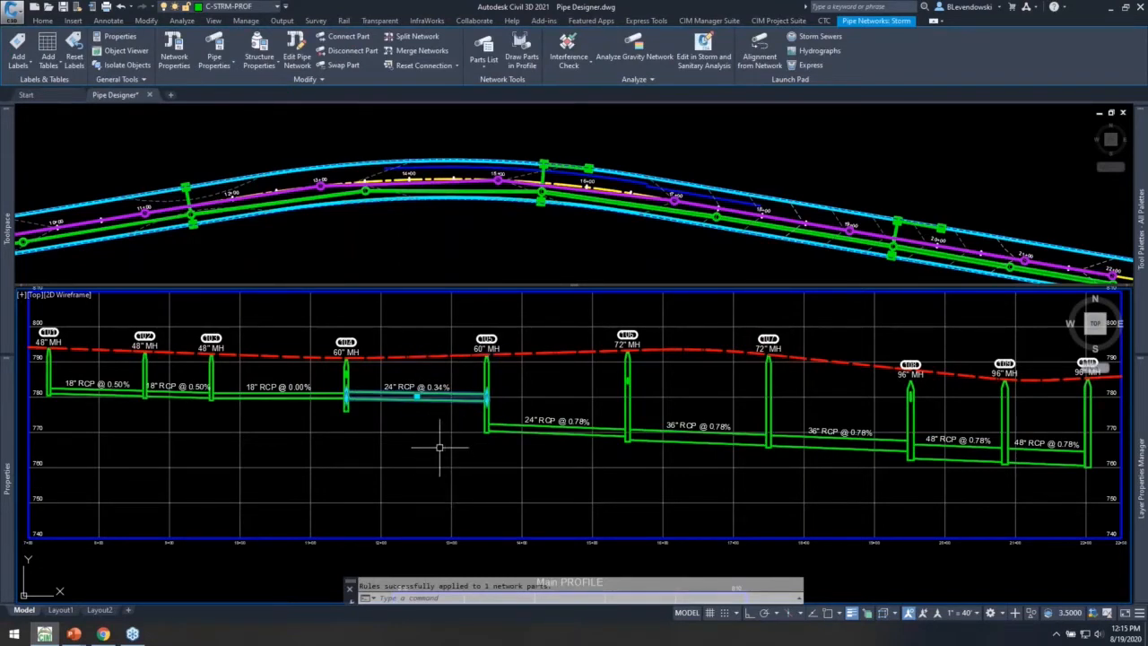
Open the properties of the 24-inch pipe between structures 104 and 105 and examine its slope, cover, length and match rules
{"action": "right_click", "coordinate": [482, 400]}
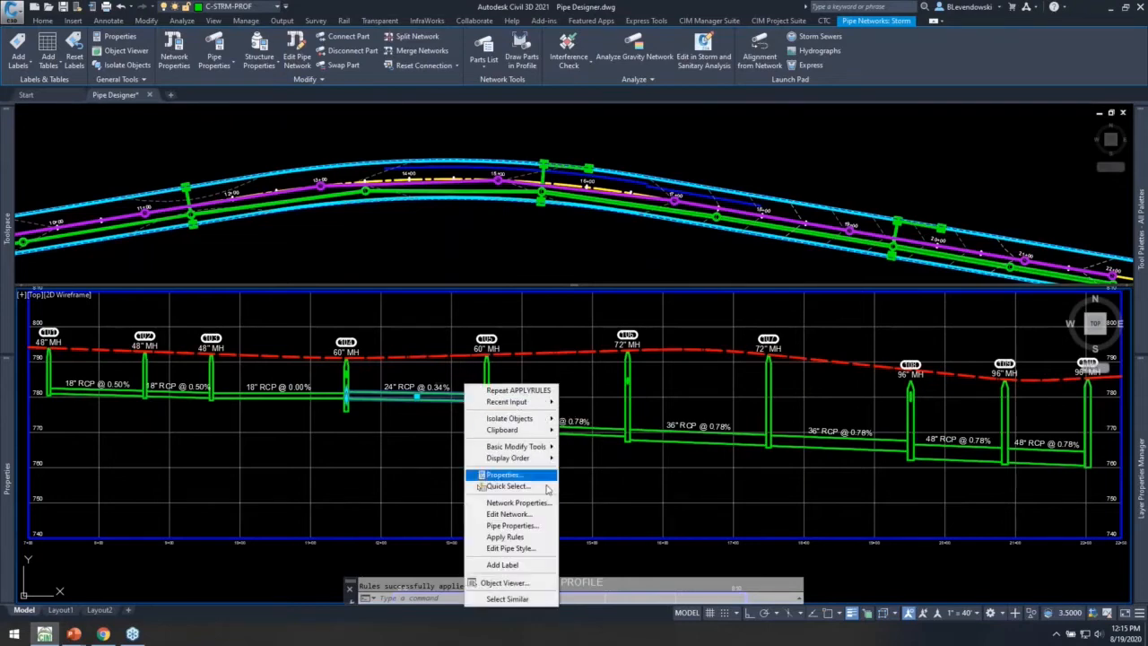
{"action": "left_click", "coordinate": [524, 529]}
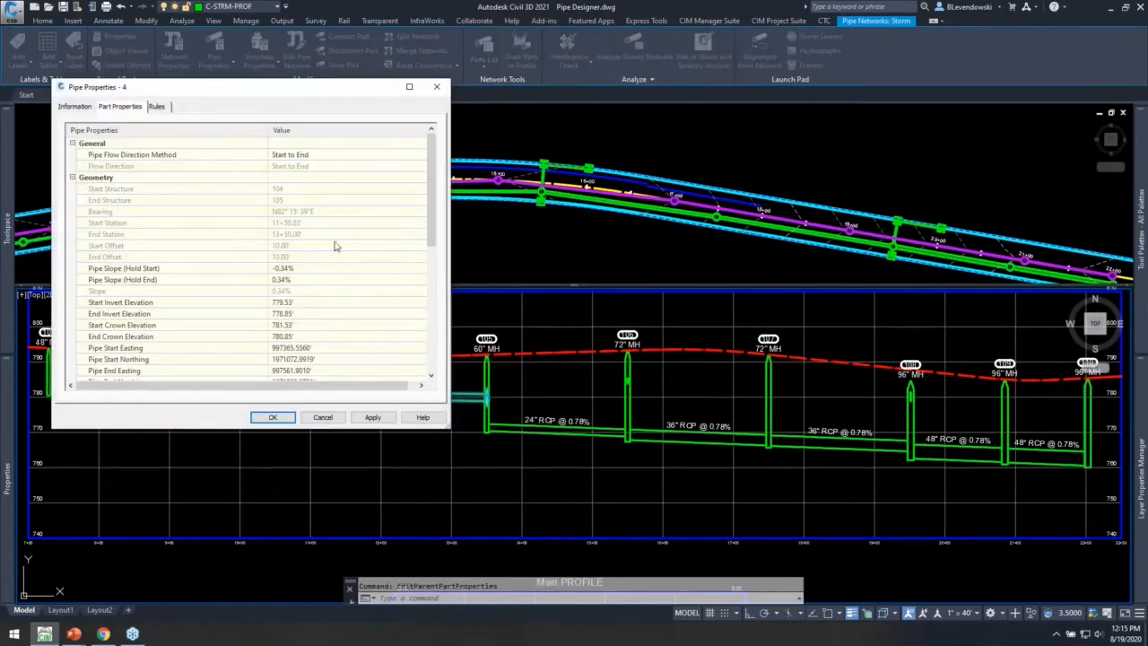
{"action": "left_click", "coordinate": [157, 107]}
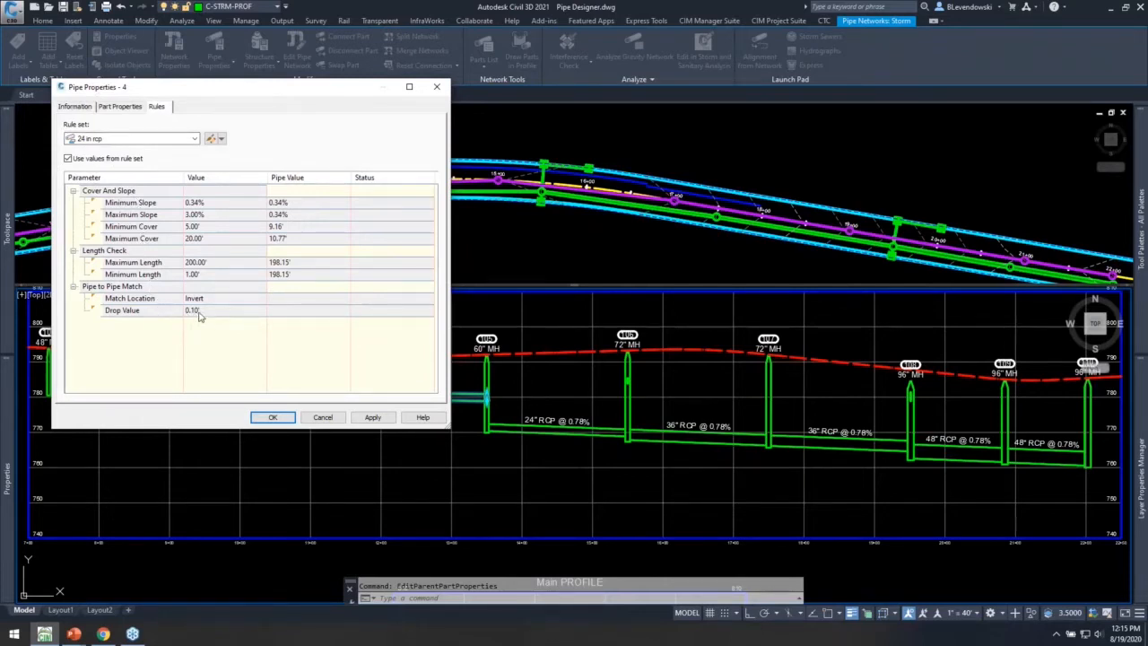
{"action": "left_click", "coordinate": [141, 252]}
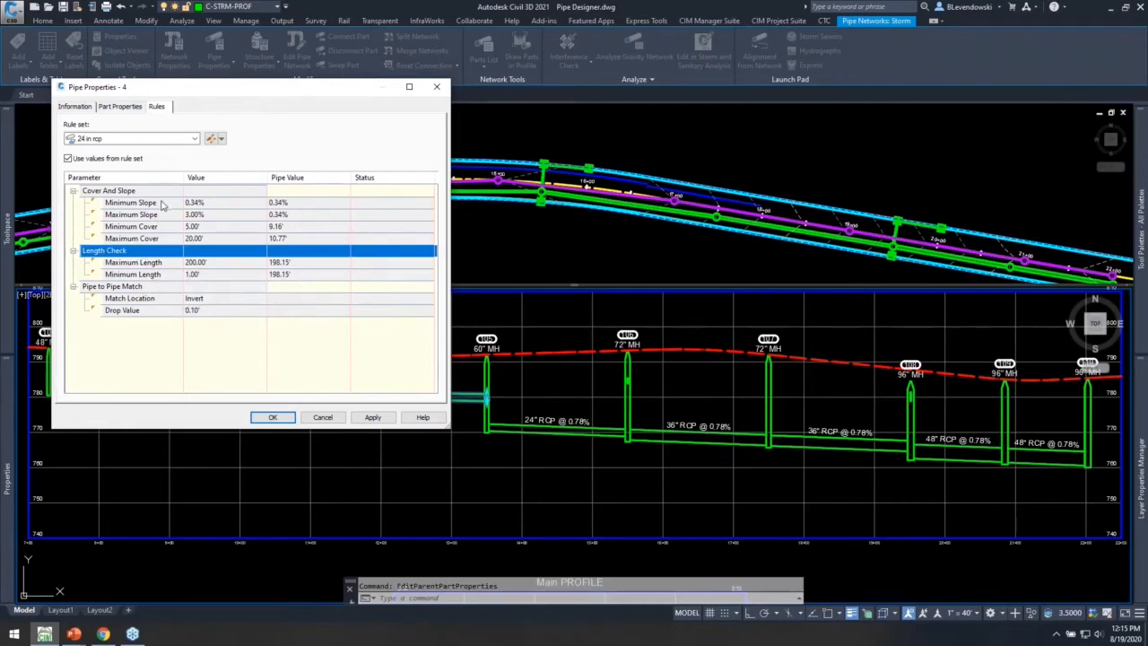
{"action": "left_click", "coordinate": [166, 205]}
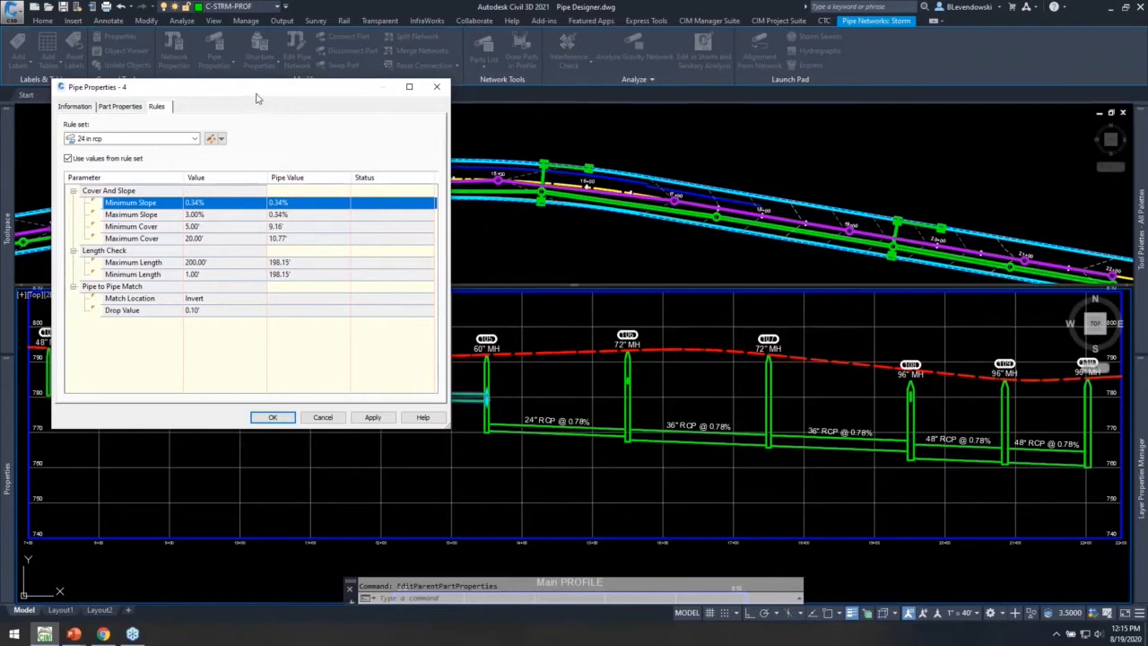
Look through the available rule sets for the pipe, cancel its properties without changes, and clear the selection
{"action": "left_click_drag", "start_coordinate": [259, 97], "coordinate": [263, 59]}
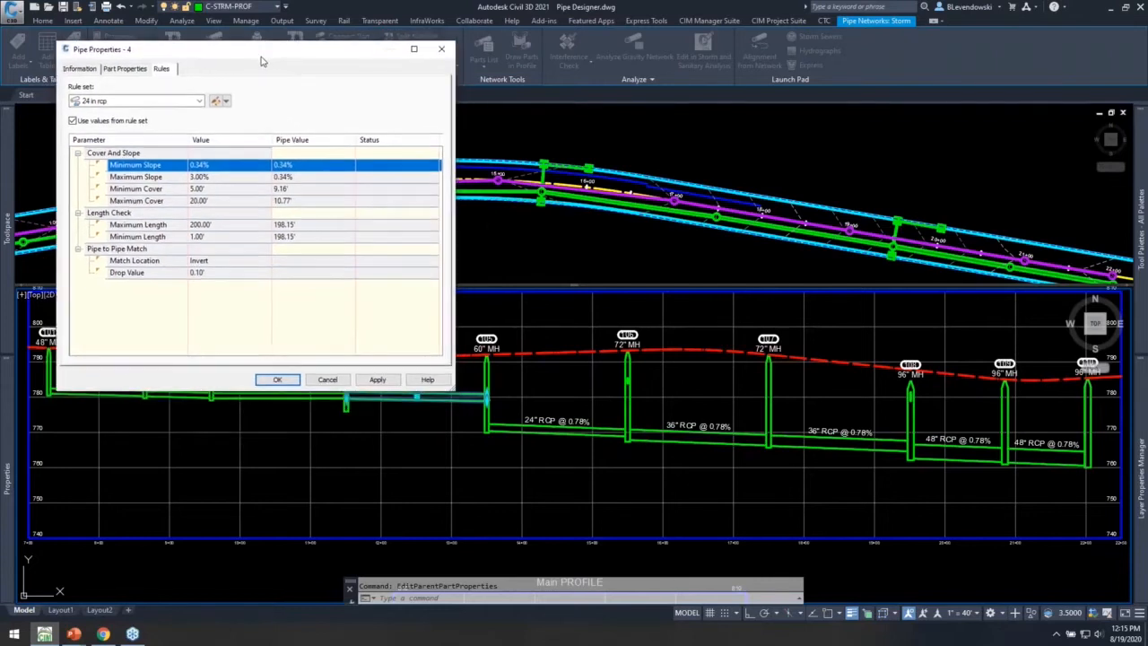
{"action": "left_click", "coordinate": [156, 101]}
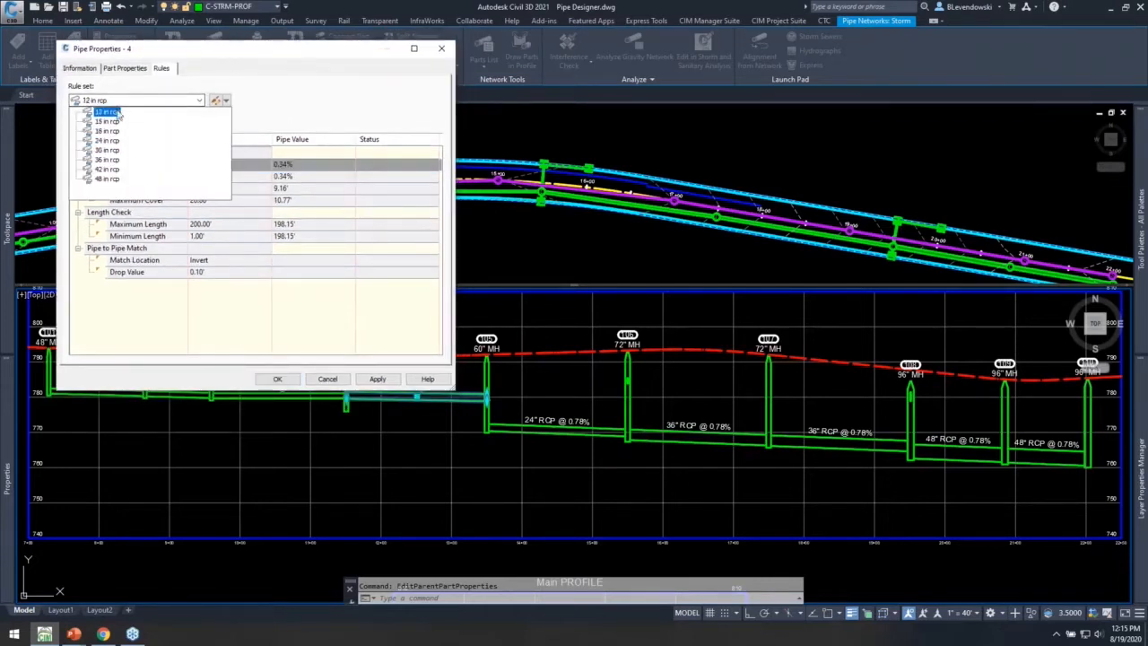
{"action": "left_click", "coordinate": [295, 91]}
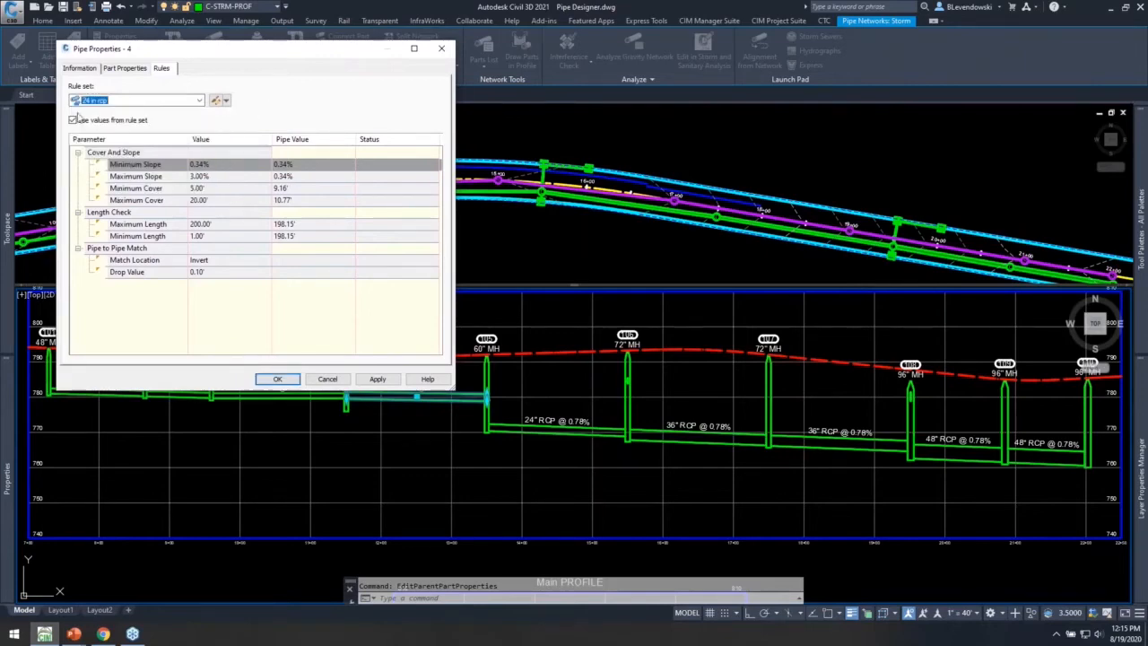
{"action": "left_click", "coordinate": [328, 378]}
{"action": "key", "text": "Escape"}
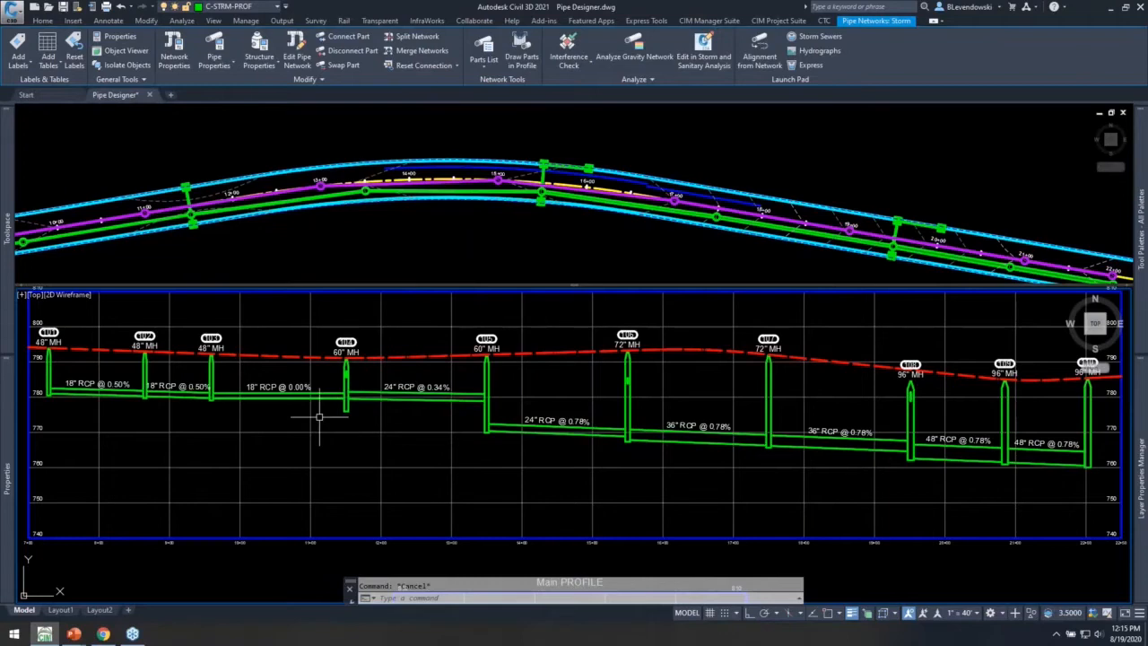
Open the Storm Sewer parts list from the drawing's pipe network settings
{"action": "mouse_move", "coordinate": [36, 311]}
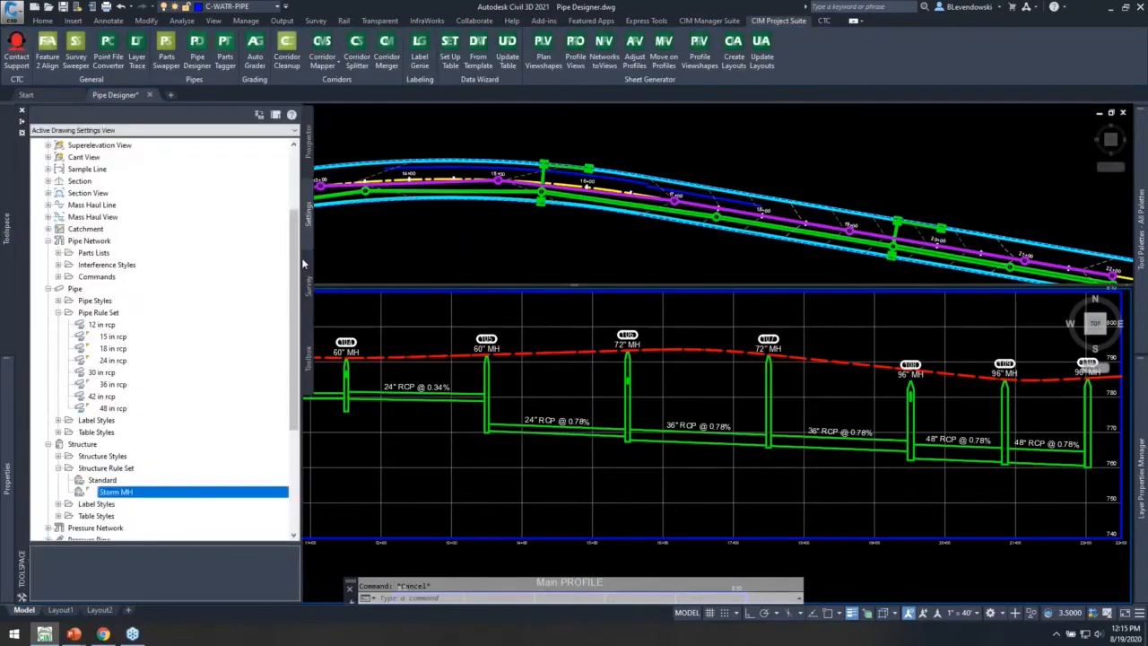
{"action": "scroll", "coordinate": [249, 276], "scroll_direction": "up", "scroll_amount": 3}
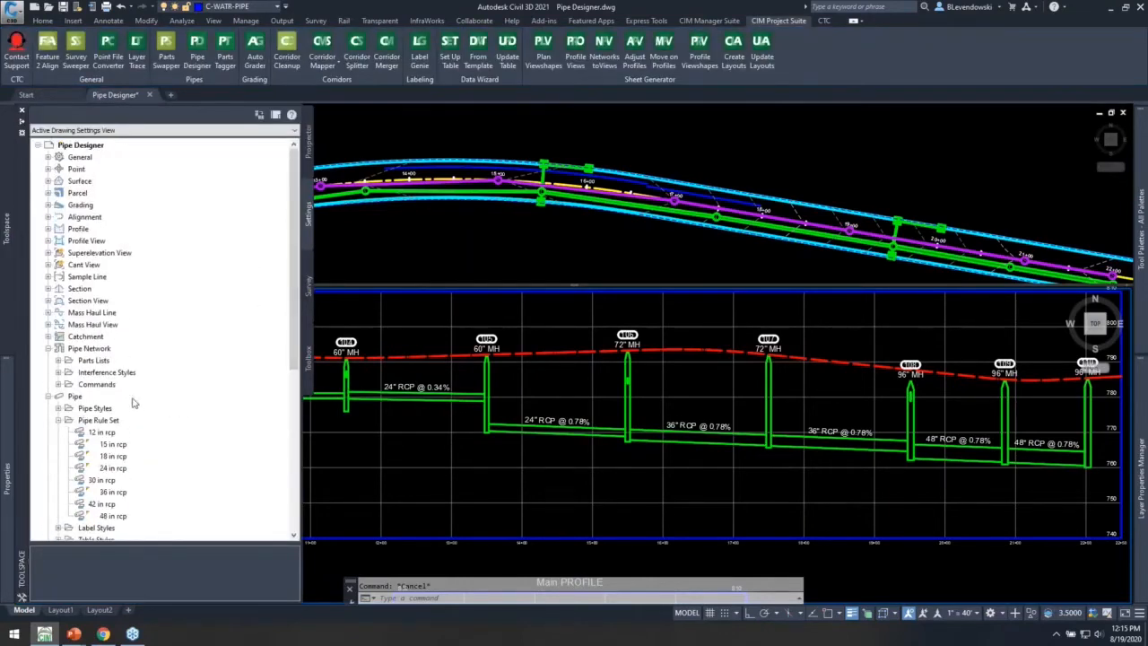
{"action": "left_click", "coordinate": [56, 395]}
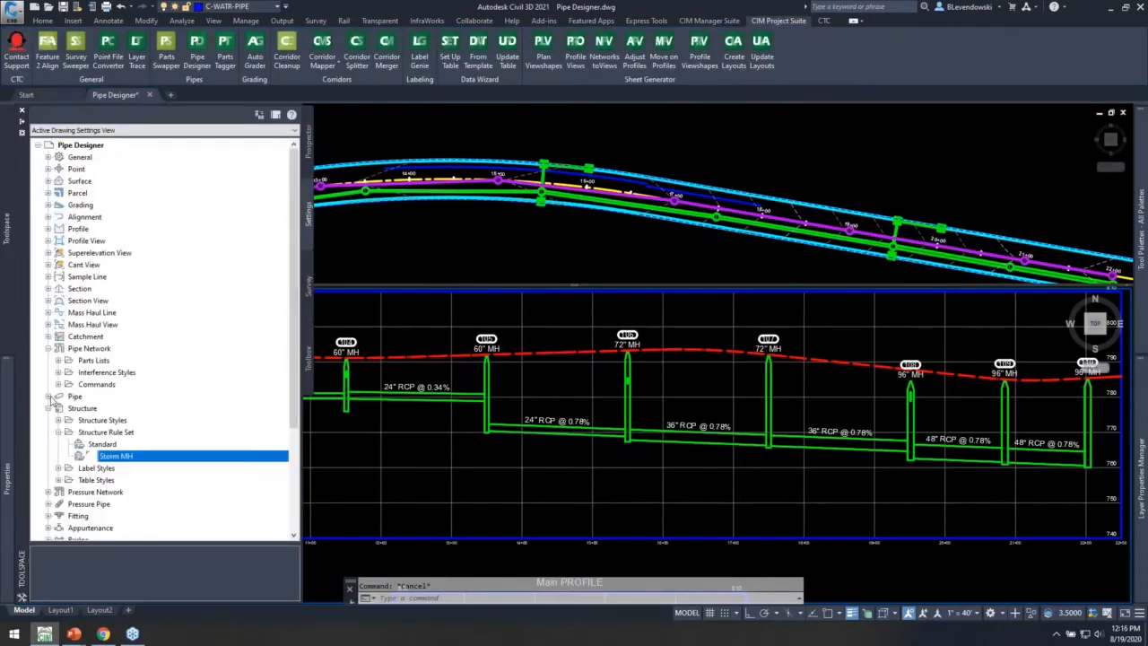
{"action": "double_click", "coordinate": [95, 361]}
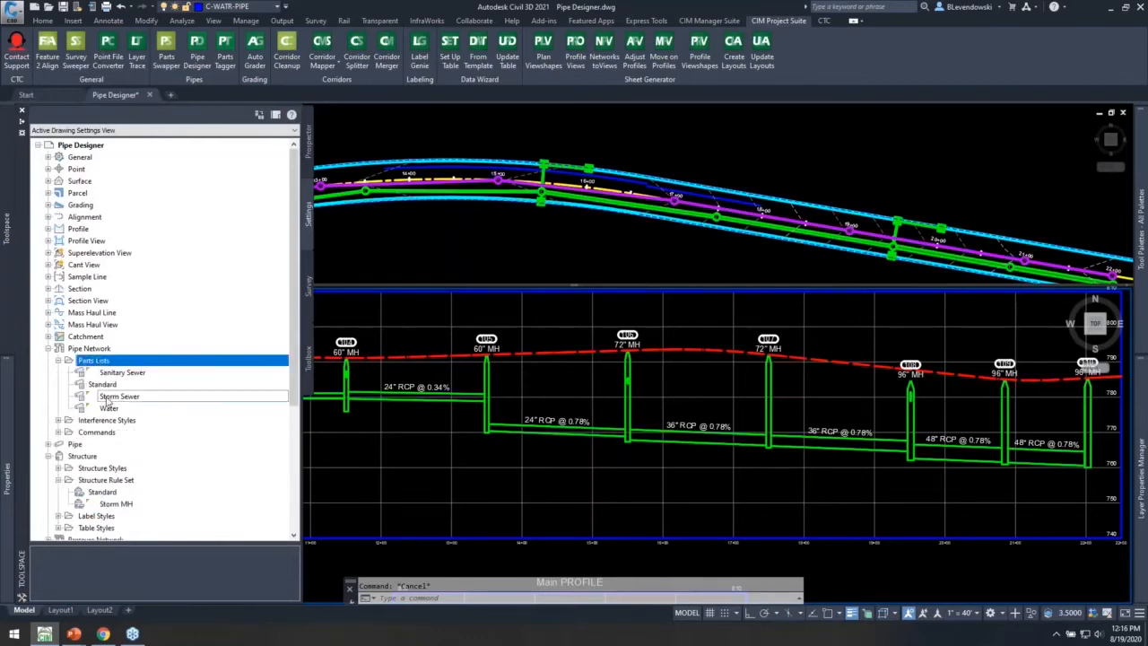
{"action": "double_click", "coordinate": [115, 397]}
Examine which rule set is assigned to each concrete pipe size in the Storm Sewer parts list, then cancel without changes
{"action": "left_click", "coordinate": [374, 158]}
{"action": "left_click", "coordinate": [342, 192]}
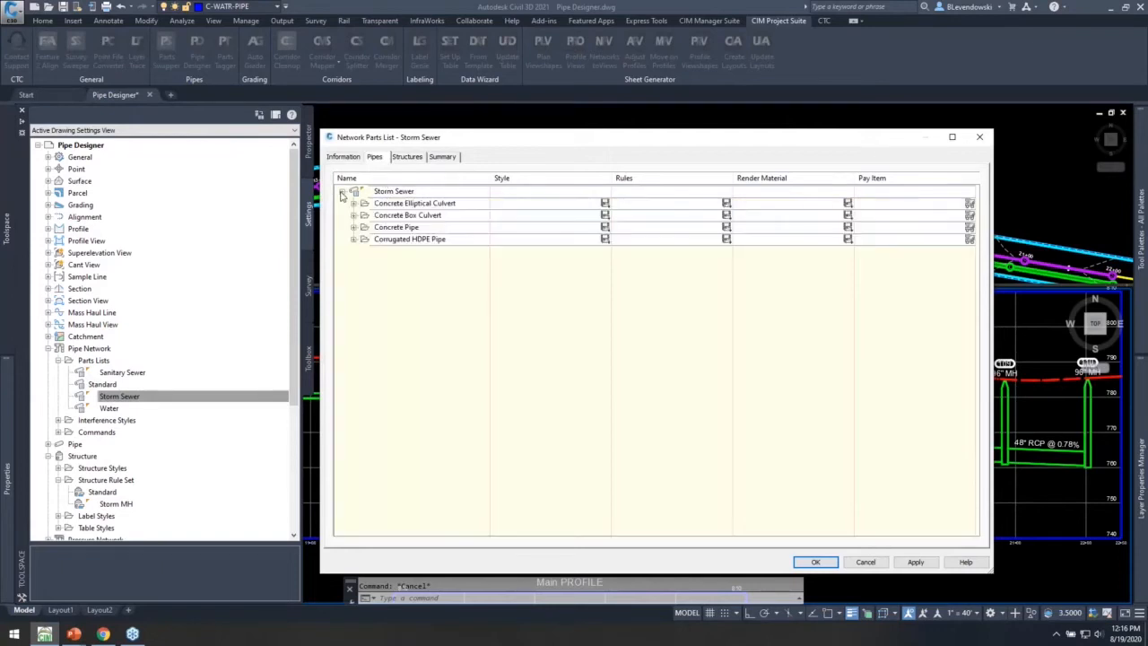
{"action": "left_click", "coordinate": [354, 227]}
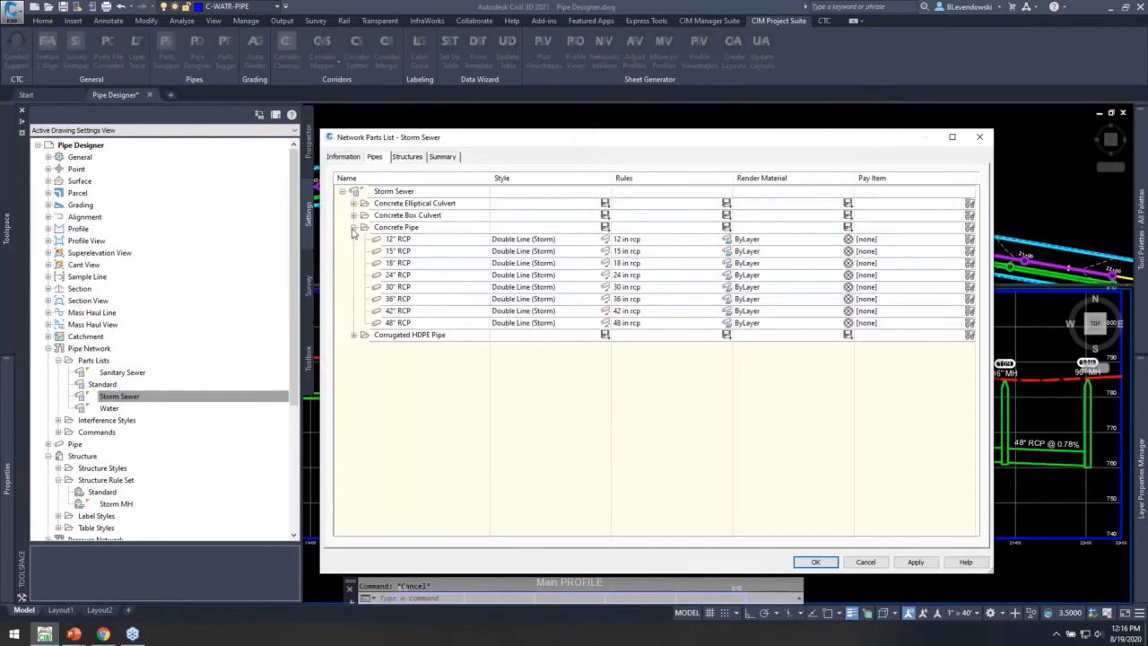
{"action": "double_click", "coordinate": [650, 248]}
{"action": "left_click_drag", "start_coordinate": [697, 576], "coordinate": [725, 388]}
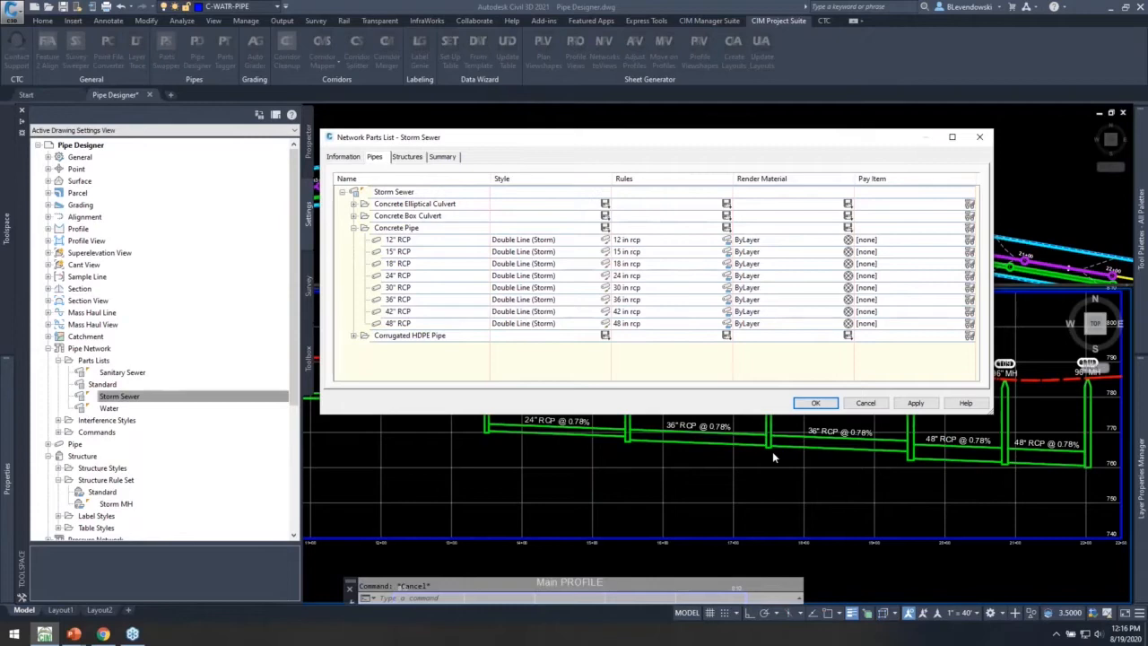
{"action": "left_click", "coordinate": [866, 404]}
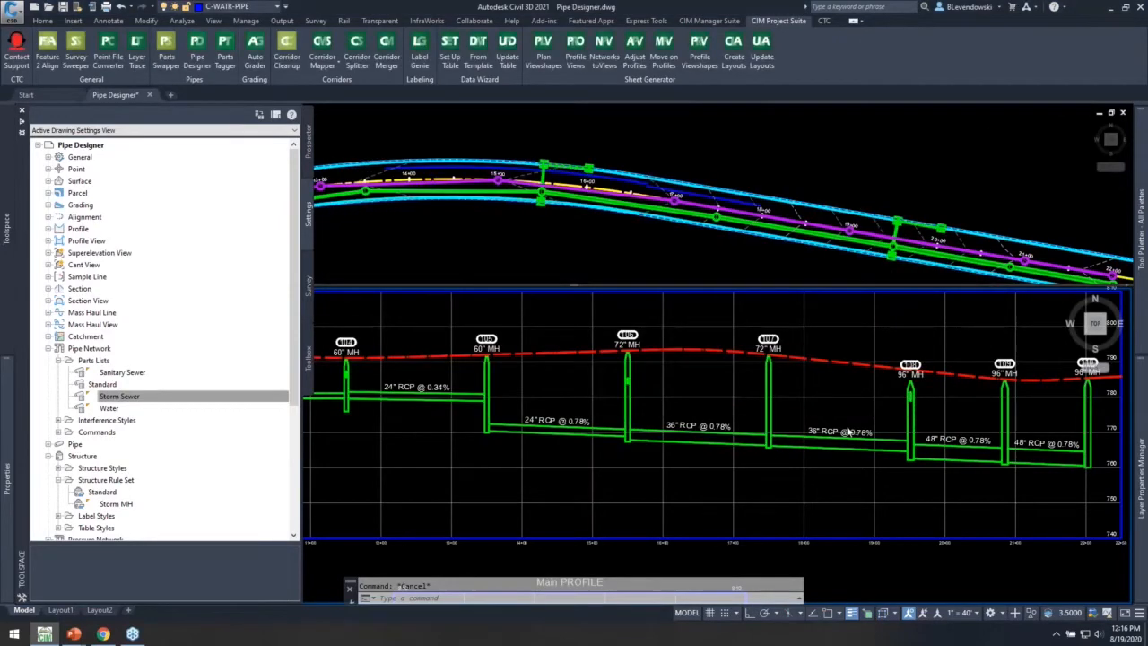
Load the storm run from structure 101 to structure 110 into Pipe Designer and enlarge its table to list the whole run
{"action": "middle_click_drag", "start_coordinate": [527, 391], "coordinate": [617, 389]}
{"action": "middle_click_drag", "start_coordinate": [402, 391], "coordinate": [457, 391]}
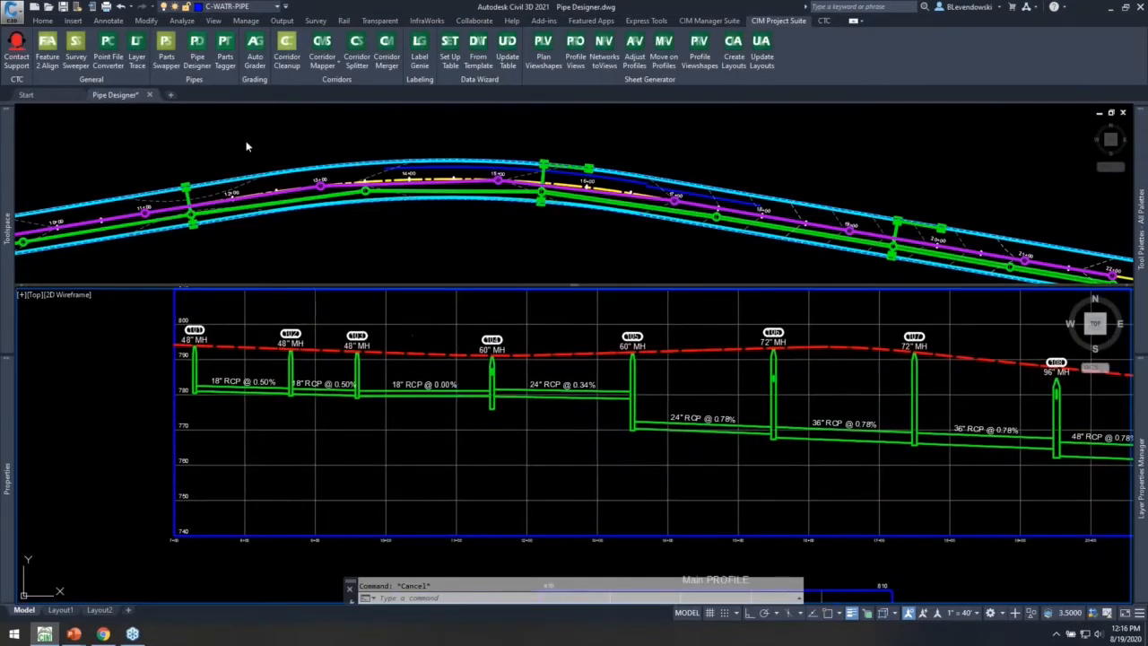
{"action": "left_click", "coordinate": [198, 54]}
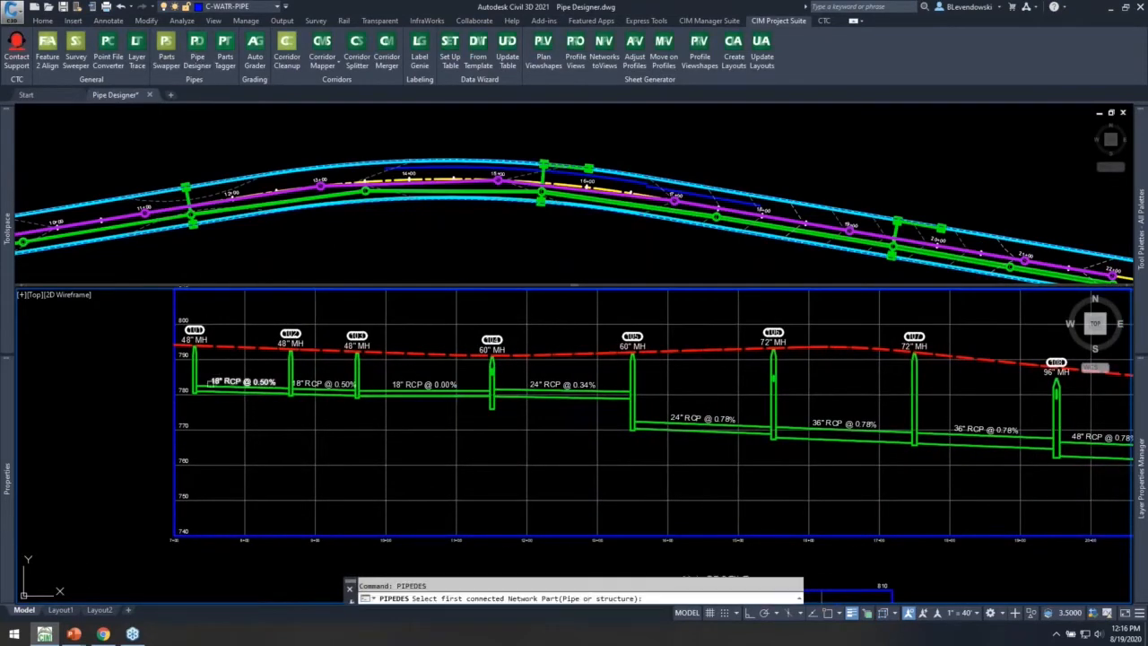
{"action": "left_click", "coordinate": [207, 369]}
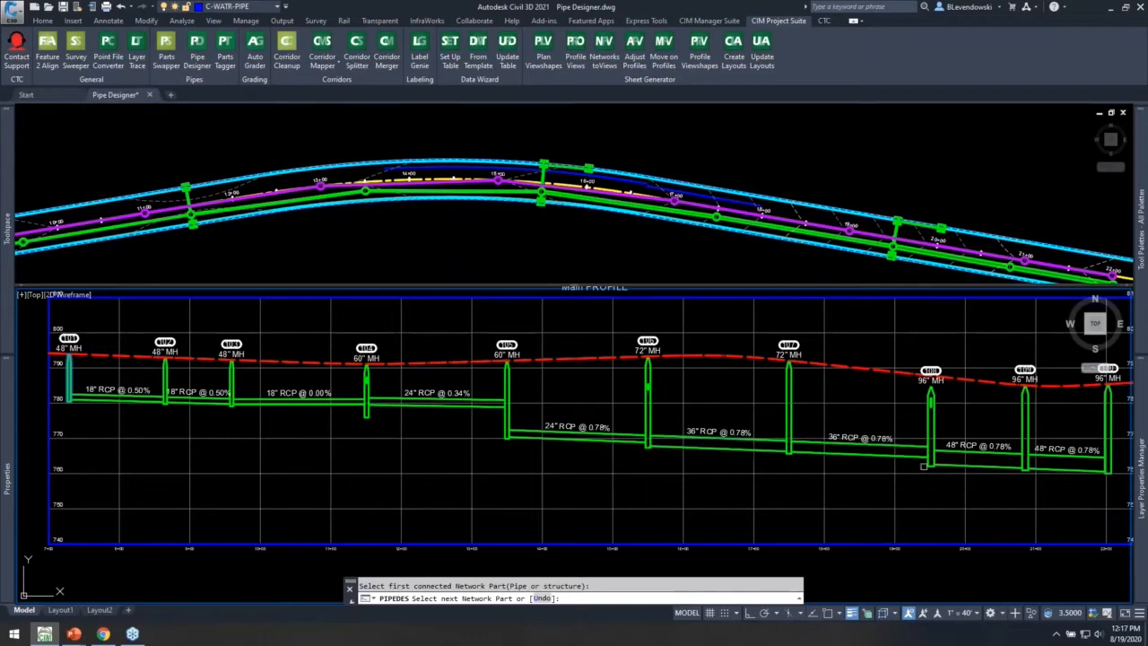
{"action": "left_click", "coordinate": [1099, 419]}
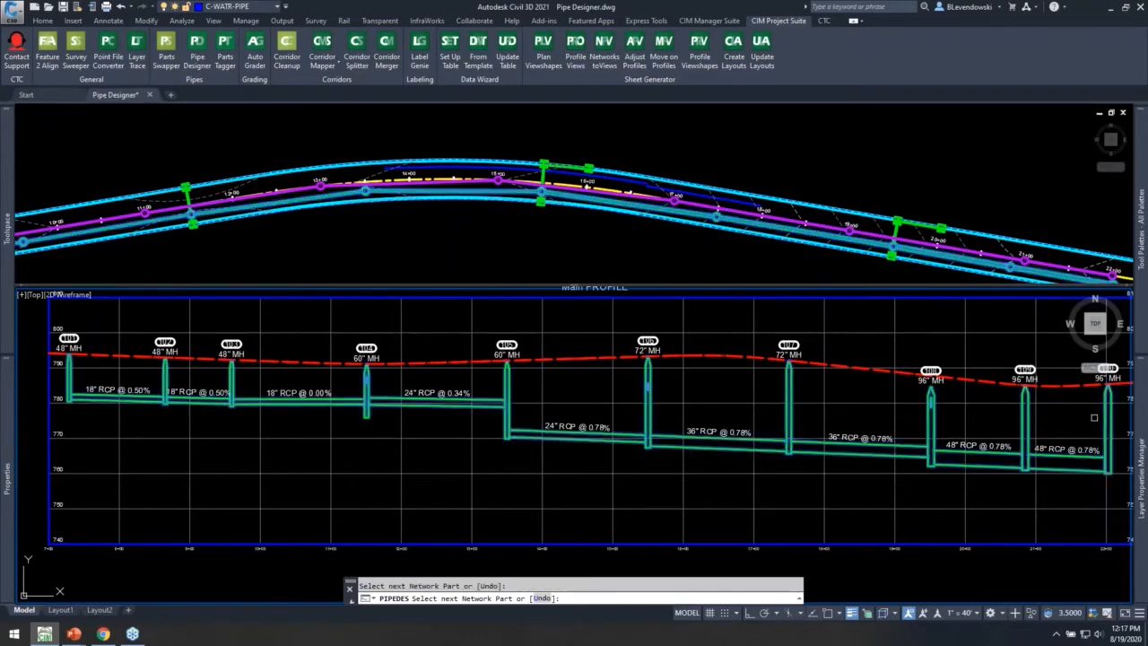
{"action": "key", "text": "Return"}
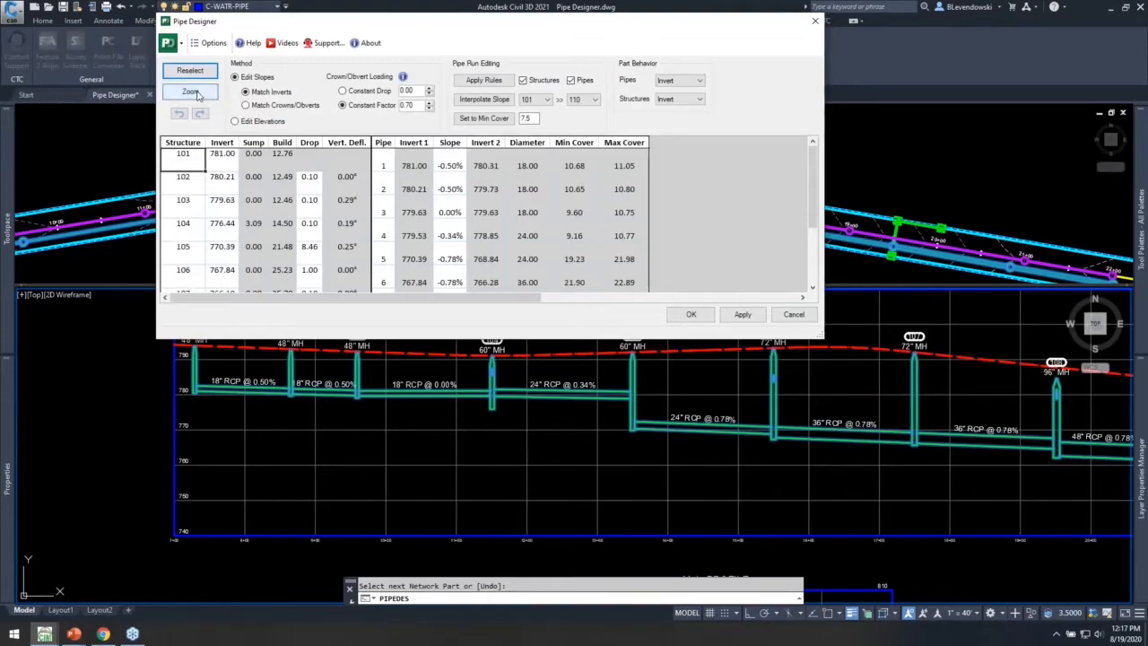
{"action": "left_click", "coordinate": [191, 93]}
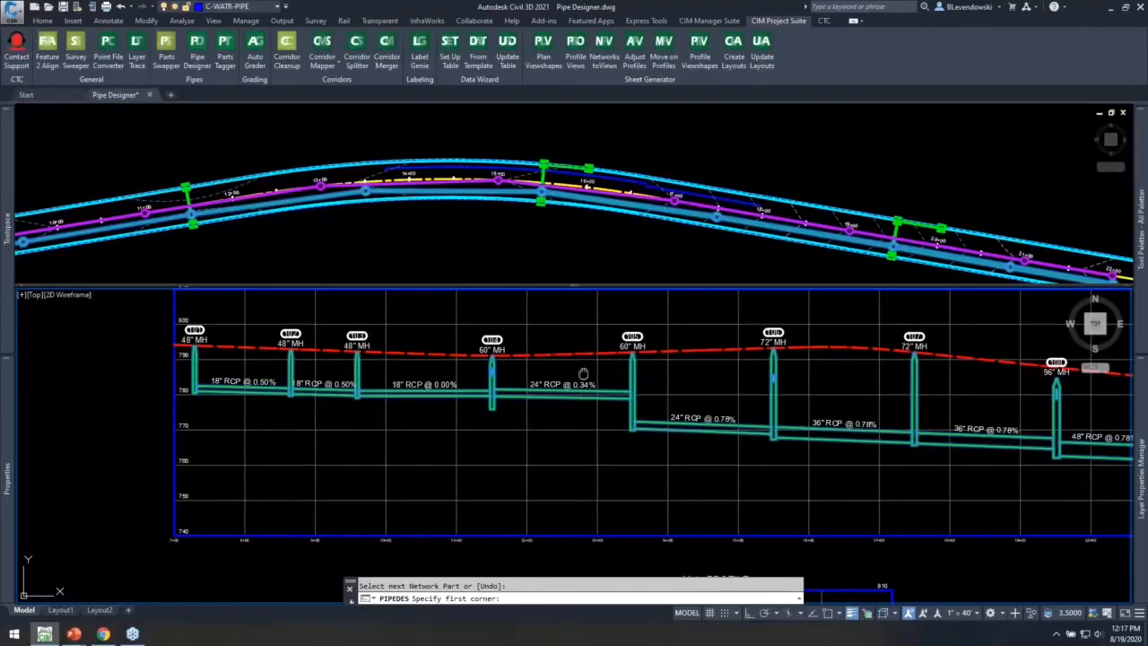
{"action": "scroll", "coordinate": [538, 467], "scroll_direction": "up", "scroll_amount": 3}
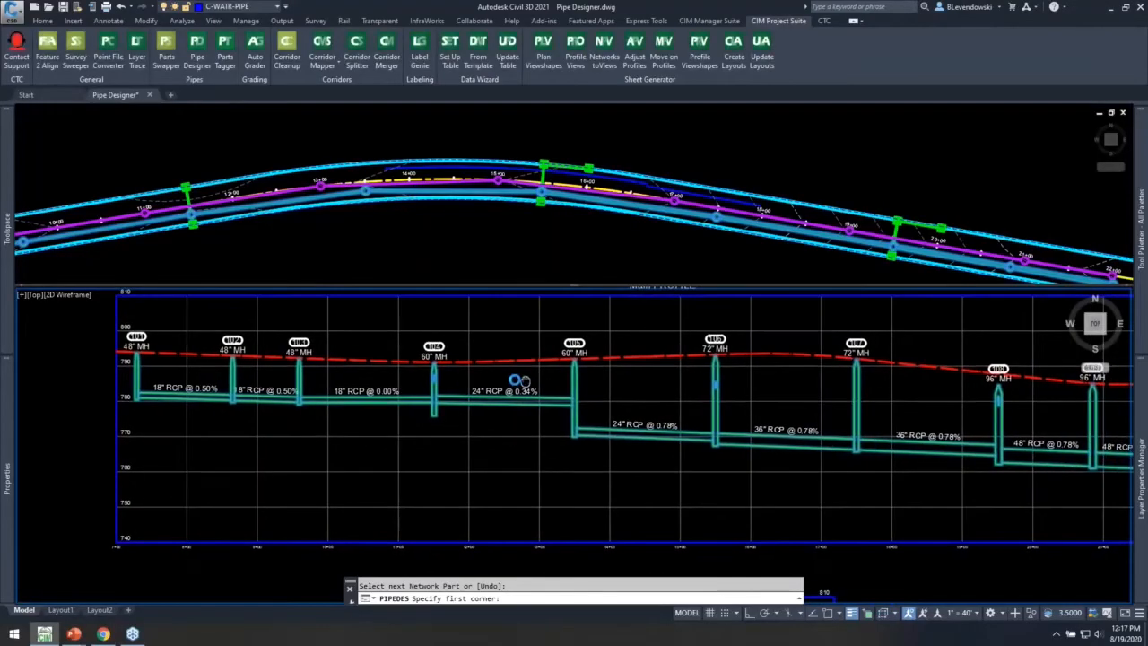
{"action": "key", "text": "Escape"}
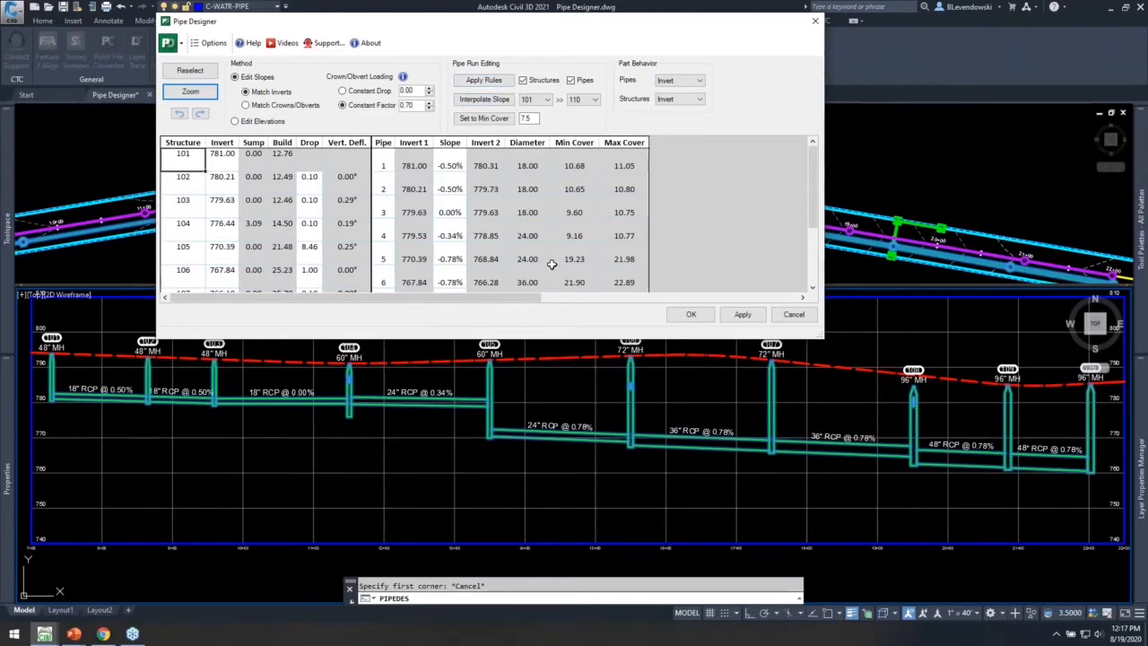
{"action": "left_click_drag", "start_coordinate": [535, 337], "coordinate": [543, 428]}
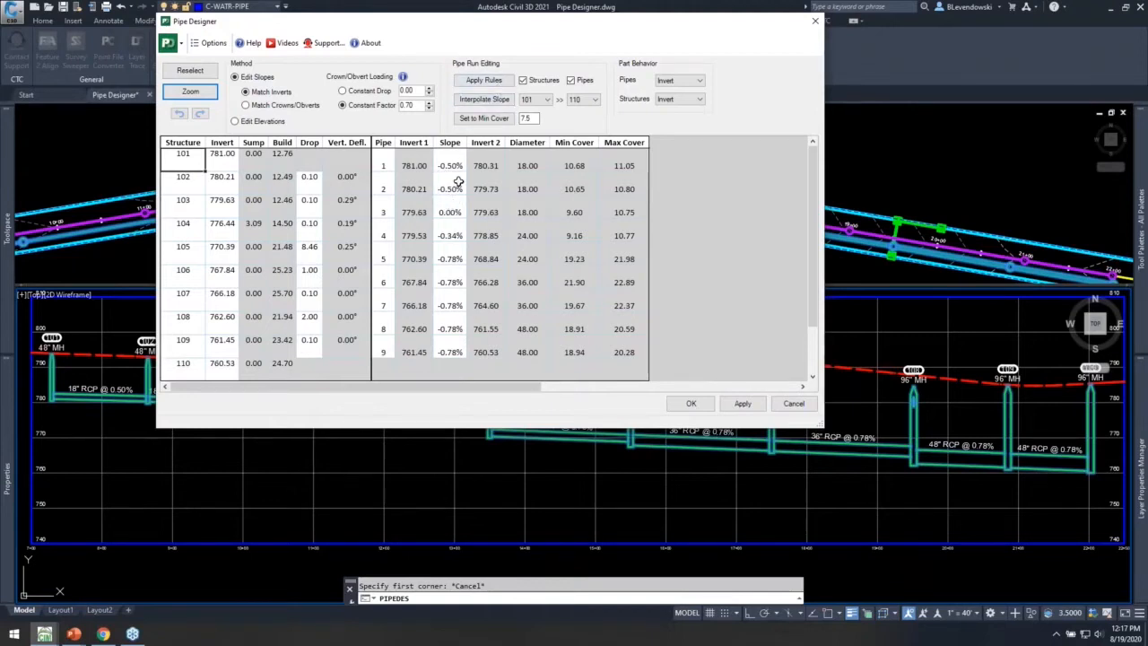
Exclude structures from rule processing, apply the rules to the pipes only, and apply the resulting slopes to the drawing
{"action": "left_click", "coordinate": [523, 80]}
{"action": "left_click_drag", "start_coordinate": [450, 165], "coordinate": [441, 305]}
{"action": "left_click", "coordinate": [485, 81]}
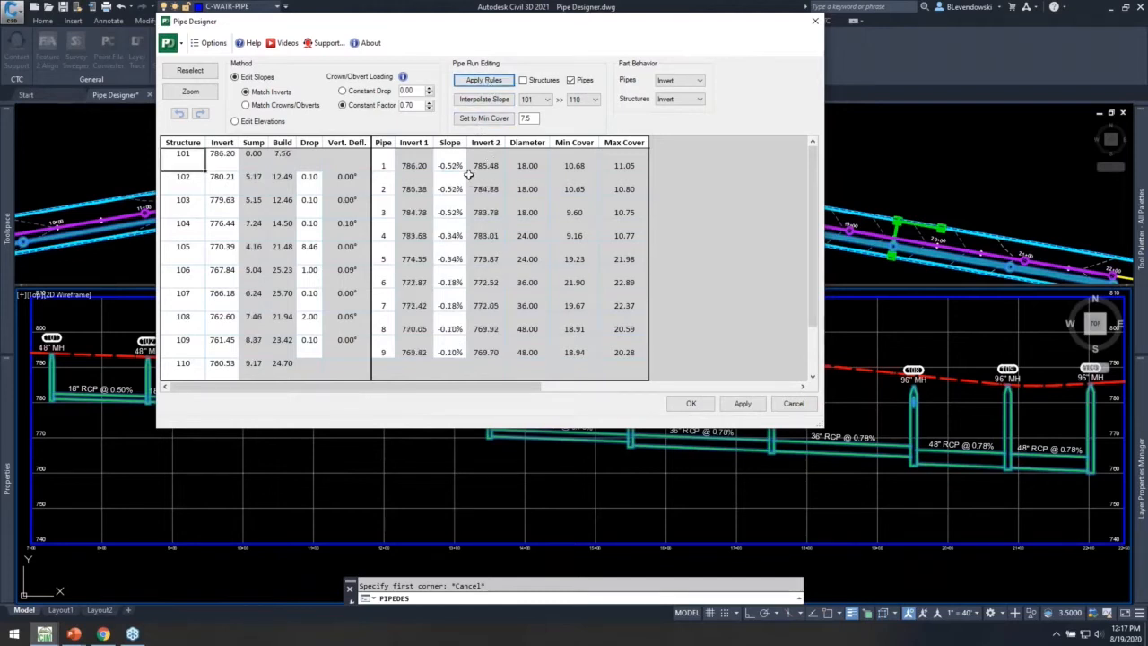
{"action": "left_click_drag", "start_coordinate": [451, 165], "coordinate": [453, 350]}
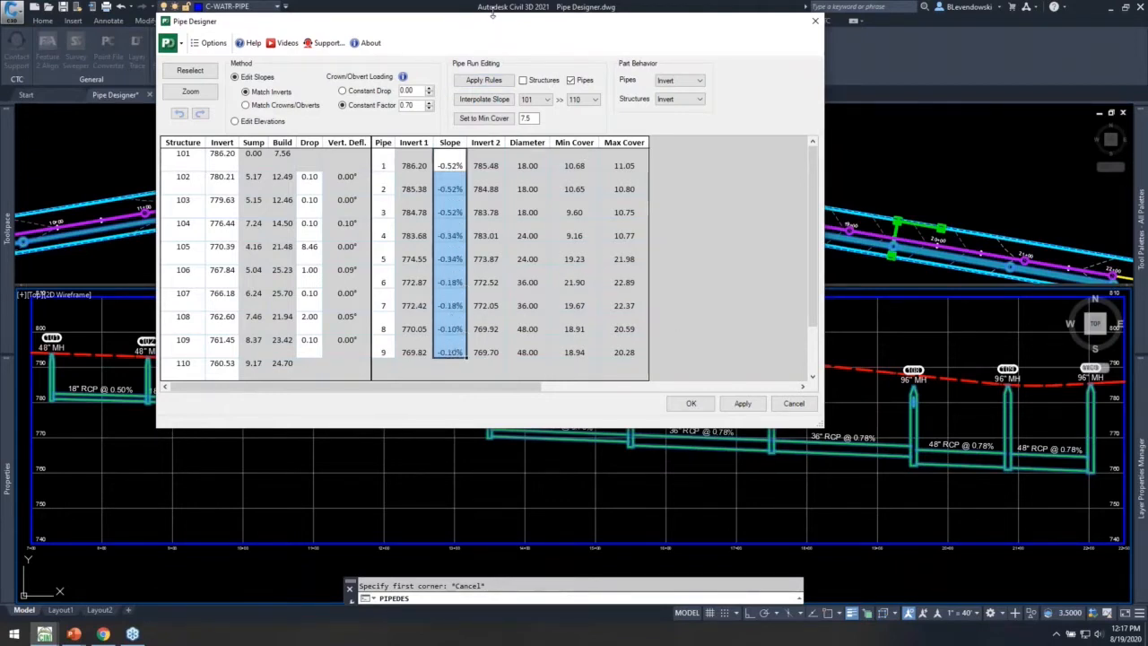
{"action": "left_click_drag", "start_coordinate": [492, 16], "coordinate": [492, 50]}
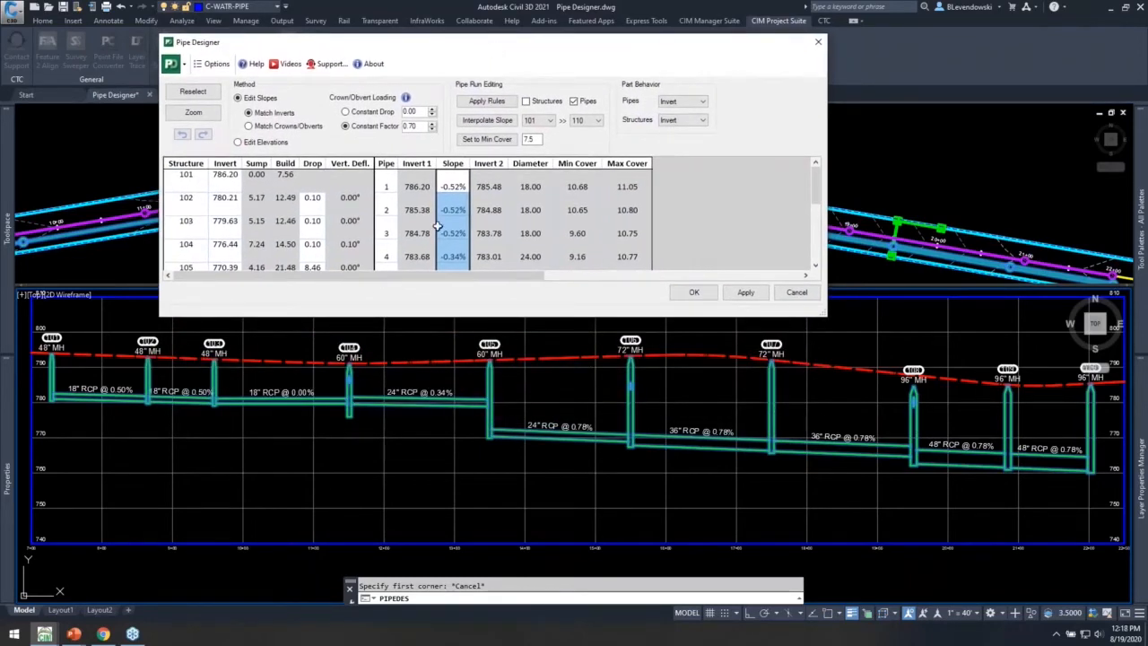
{"action": "left_click", "coordinate": [746, 292]}
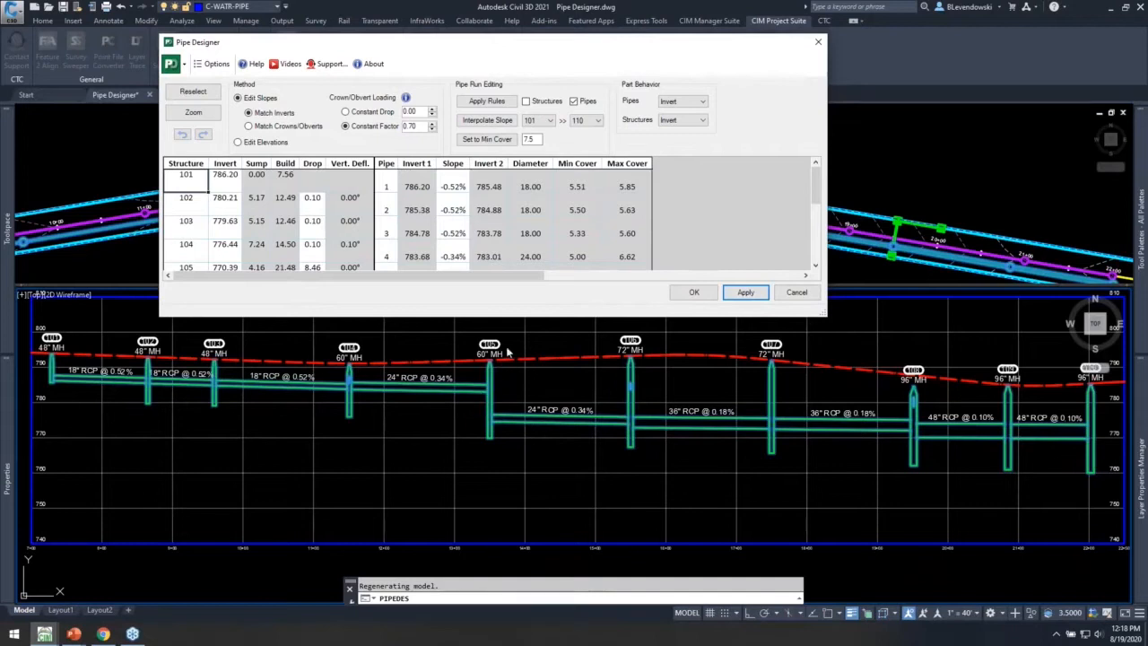
Include structures in the rule processing, apply the rules to structures and pipes, and check the drop and slope values
{"action": "left_click_drag", "start_coordinate": [490, 318], "coordinate": [502, 348]}
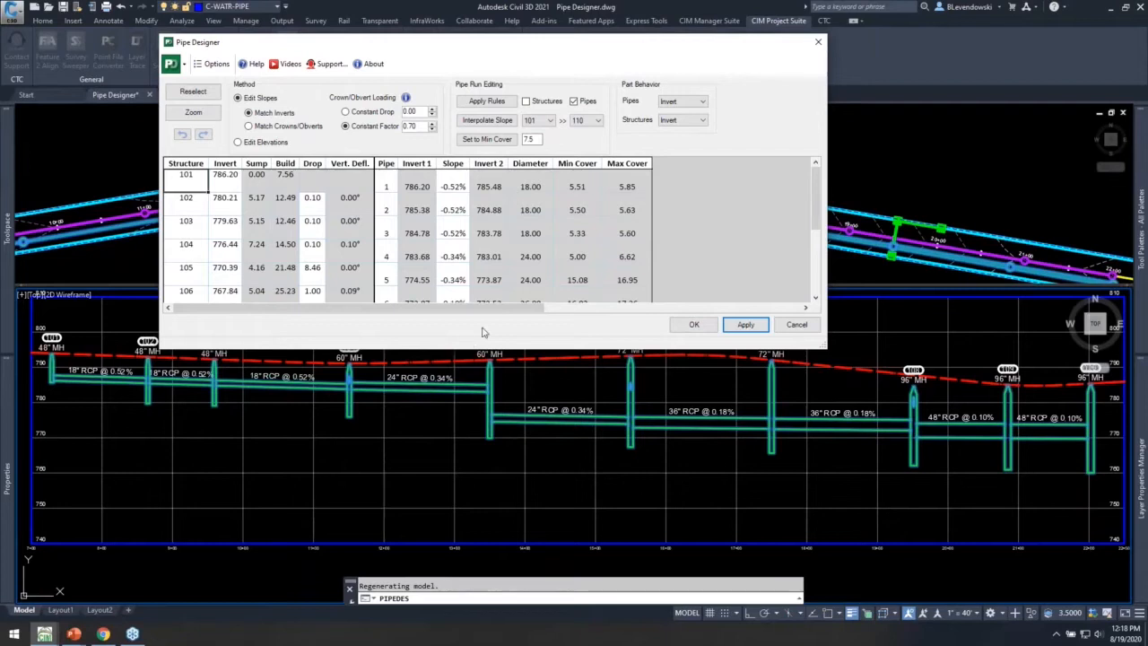
{"action": "left_click", "coordinate": [526, 102]}
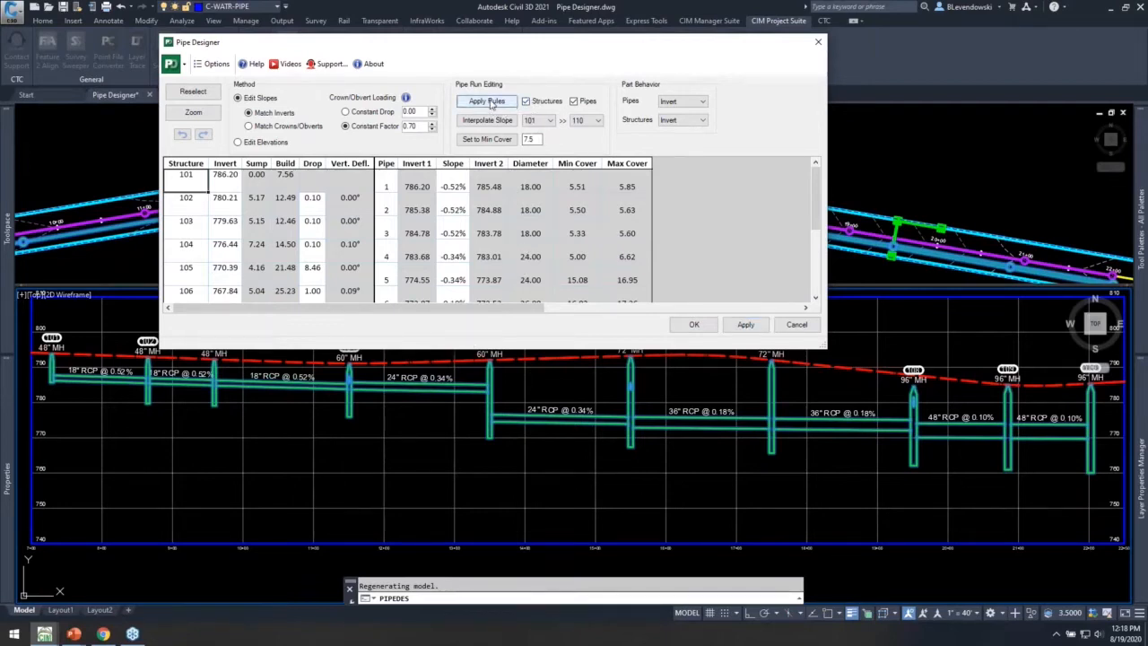
{"action": "left_click", "coordinate": [486, 101]}
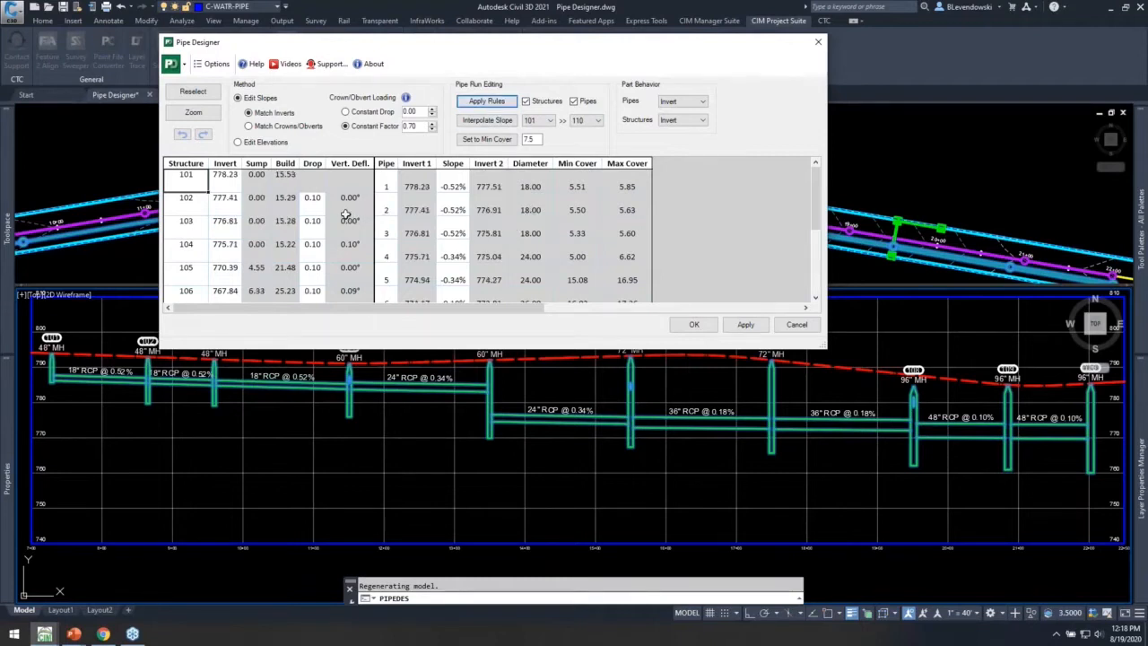
{"action": "left_click_drag", "start_coordinate": [314, 199], "coordinate": [315, 273]}
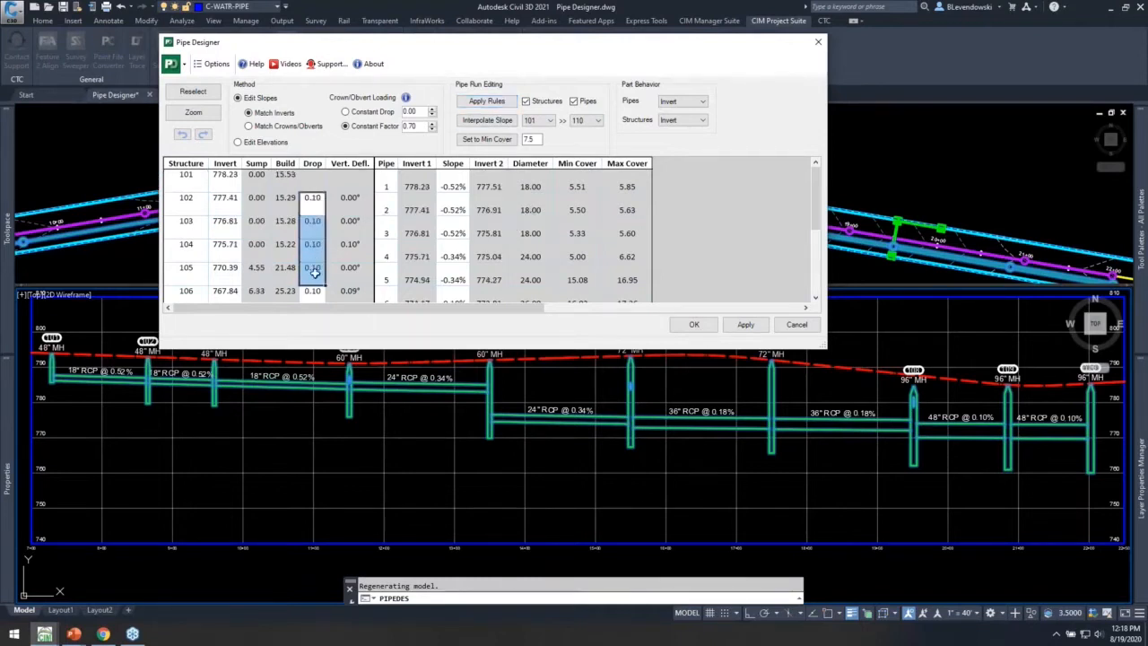
{"action": "left_click", "coordinate": [455, 188]}
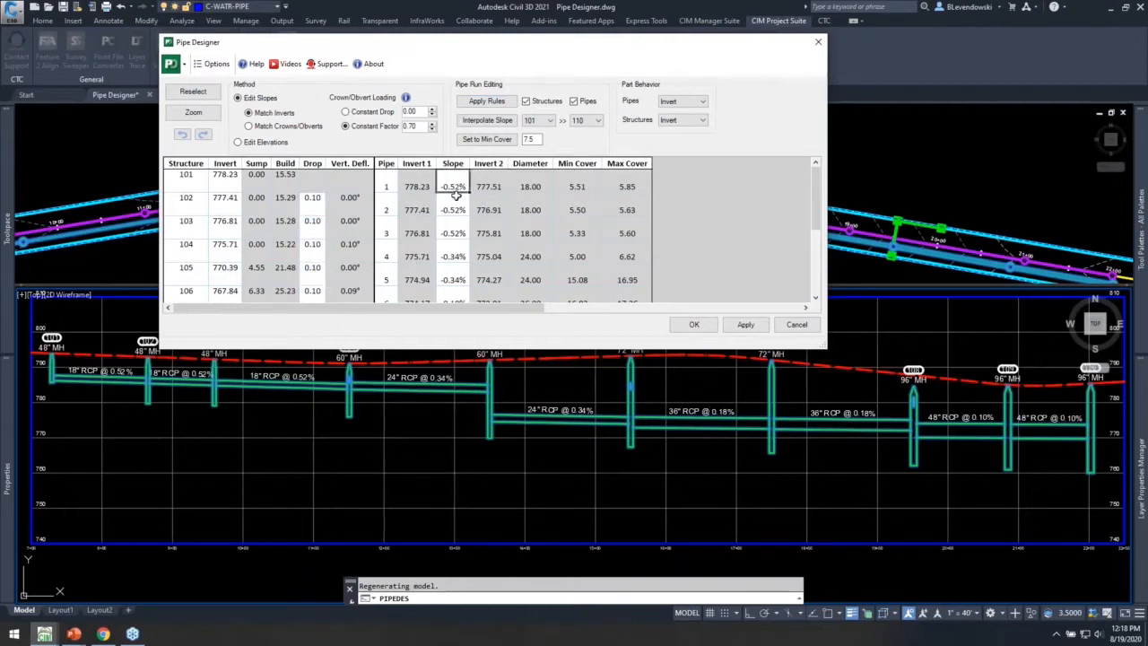
{"action": "left_click_drag", "start_coordinate": [455, 192], "coordinate": [451, 253]}
Set the structures' part behavior to Sump, reapply the rules to structures and pipes, and check the sump depths
{"action": "left_click", "coordinate": [680, 123]}
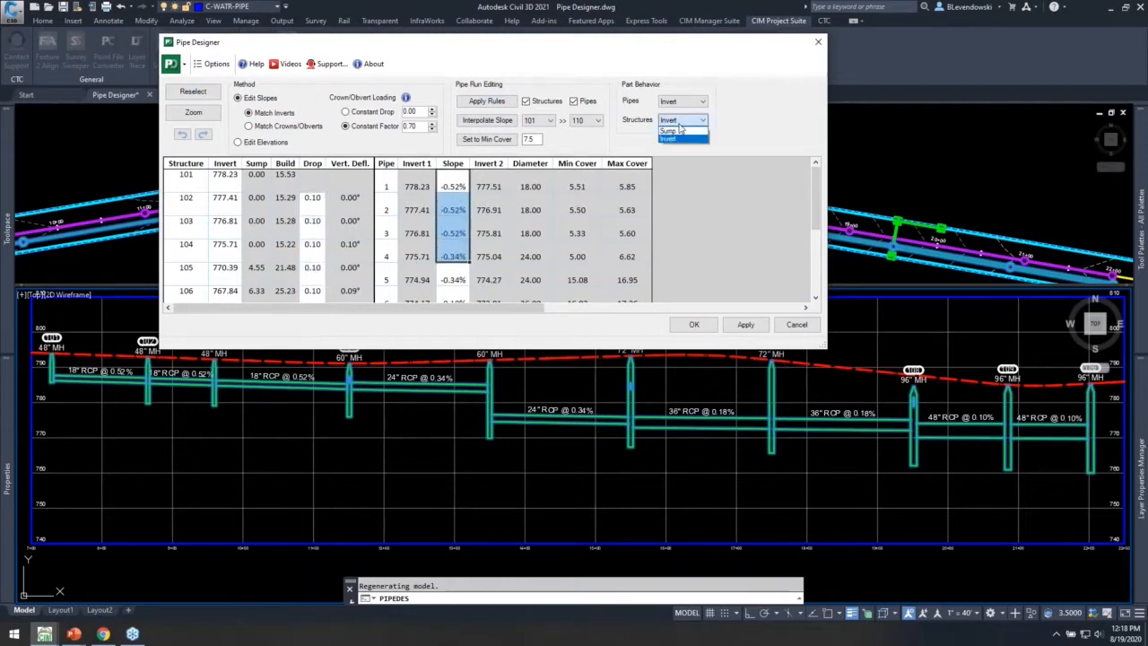
{"action": "left_click", "coordinate": [671, 132]}
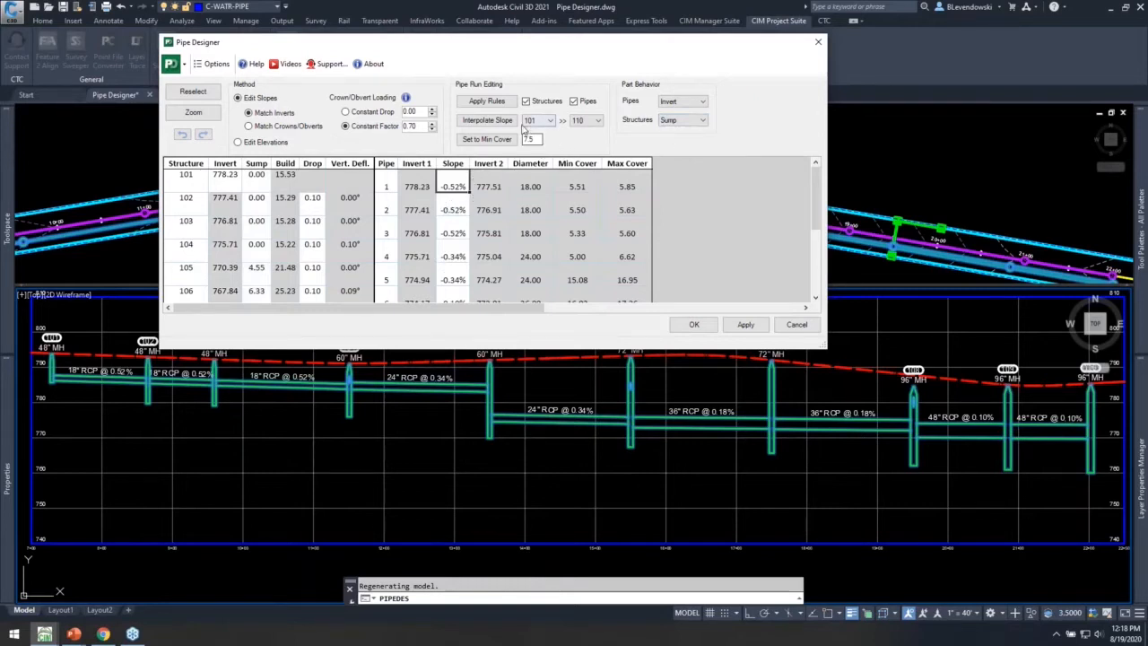
{"action": "left_click", "coordinate": [489, 101]}
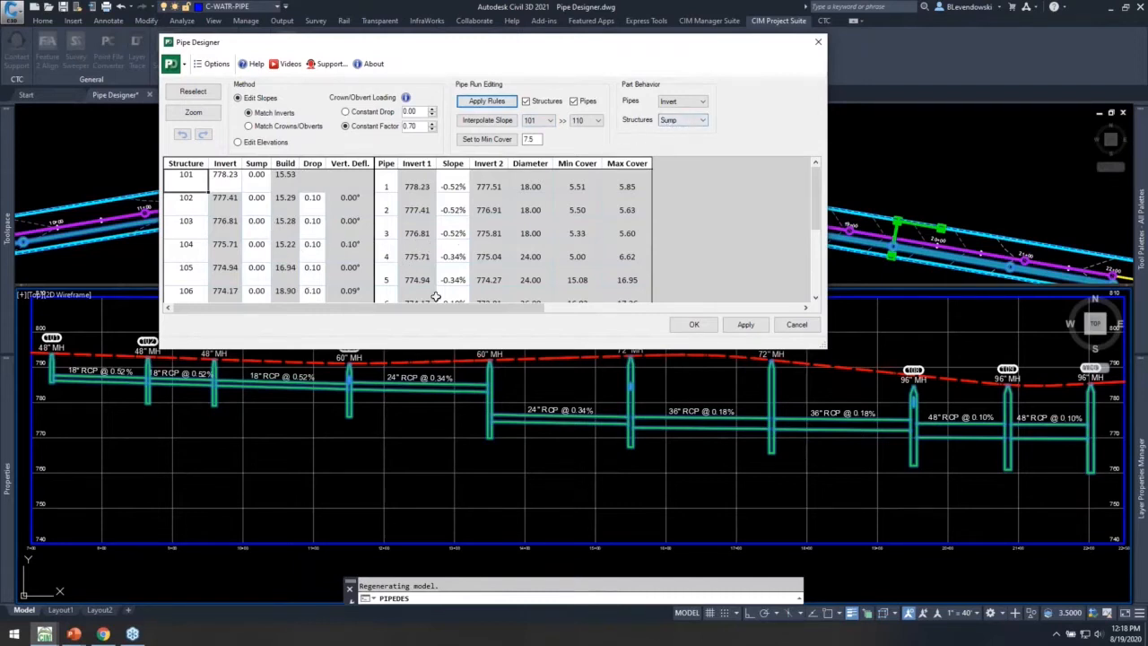
{"action": "left_click_drag", "start_coordinate": [510, 350], "coordinate": [507, 438]}
{"action": "left_click_drag", "start_coordinate": [256, 198], "coordinate": [287, 314]}
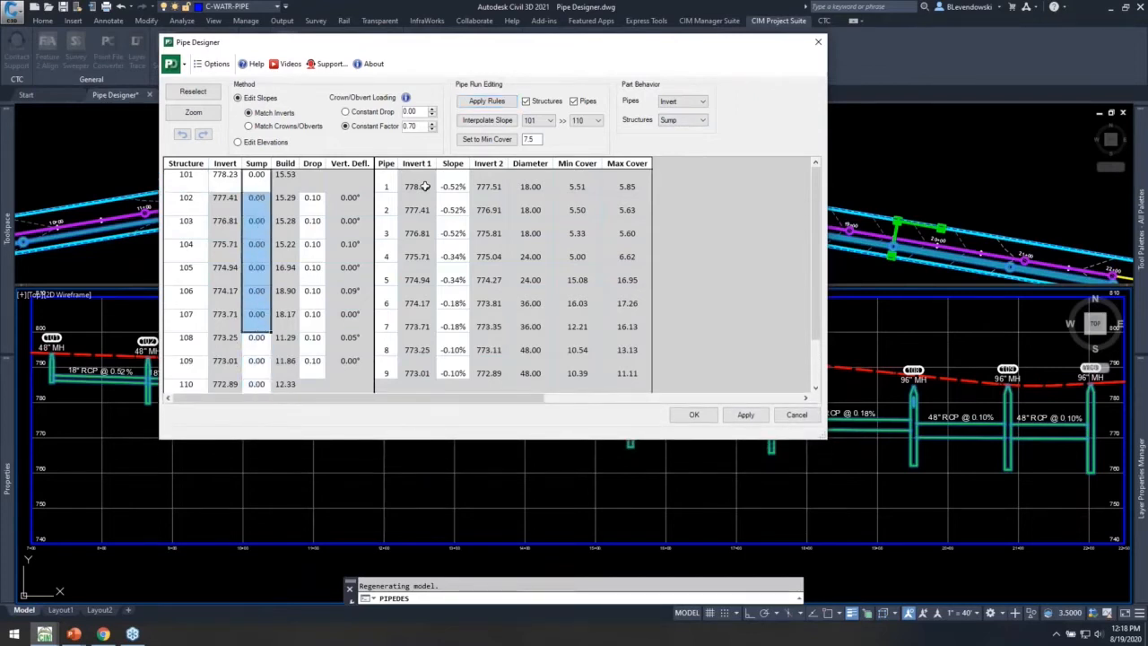
Apply the edited inverts, sumps and slopes to the storm run in the drawing and close Pipe Designer
{"action": "left_click_drag", "start_coordinate": [524, 443], "coordinate": [556, 319]}
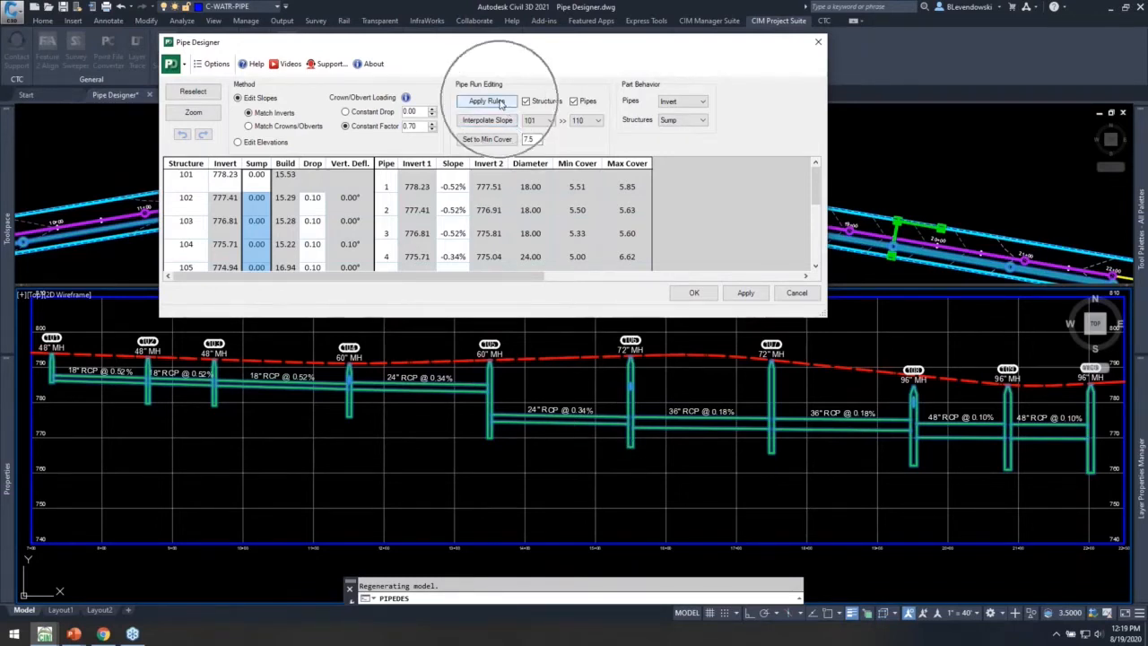
{"action": "left_click_drag", "start_coordinate": [477, 316], "coordinate": [742, 305]}
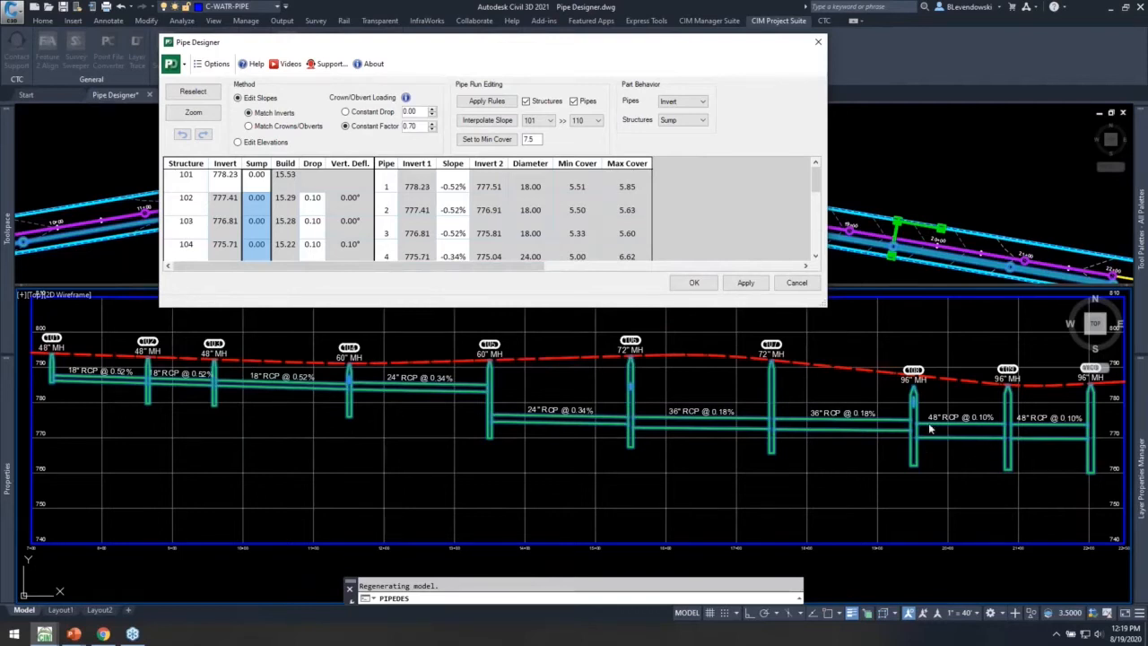
{"action": "left_click", "coordinate": [745, 284]}
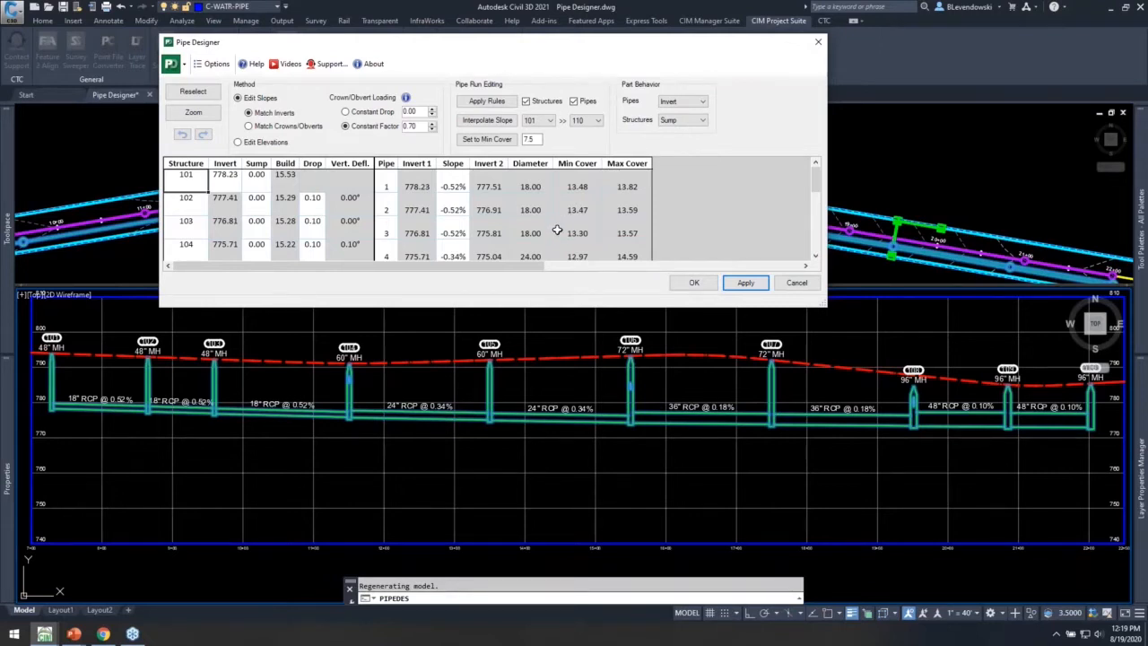
{"action": "left_click", "coordinate": [693, 283]}
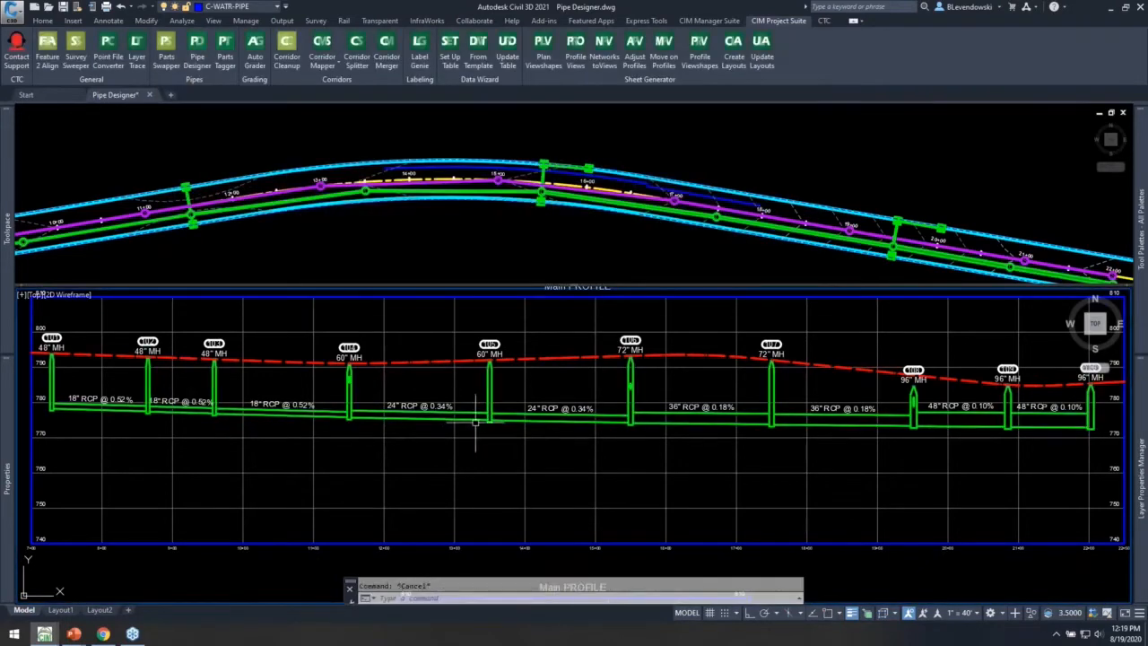
Examine the rule set of the 24-inch pipe between structures 104 and 105 and the rule types that can be added
{"action": "left_click", "coordinate": [471, 415]}
{"action": "right_click", "coordinate": [492, 415]}
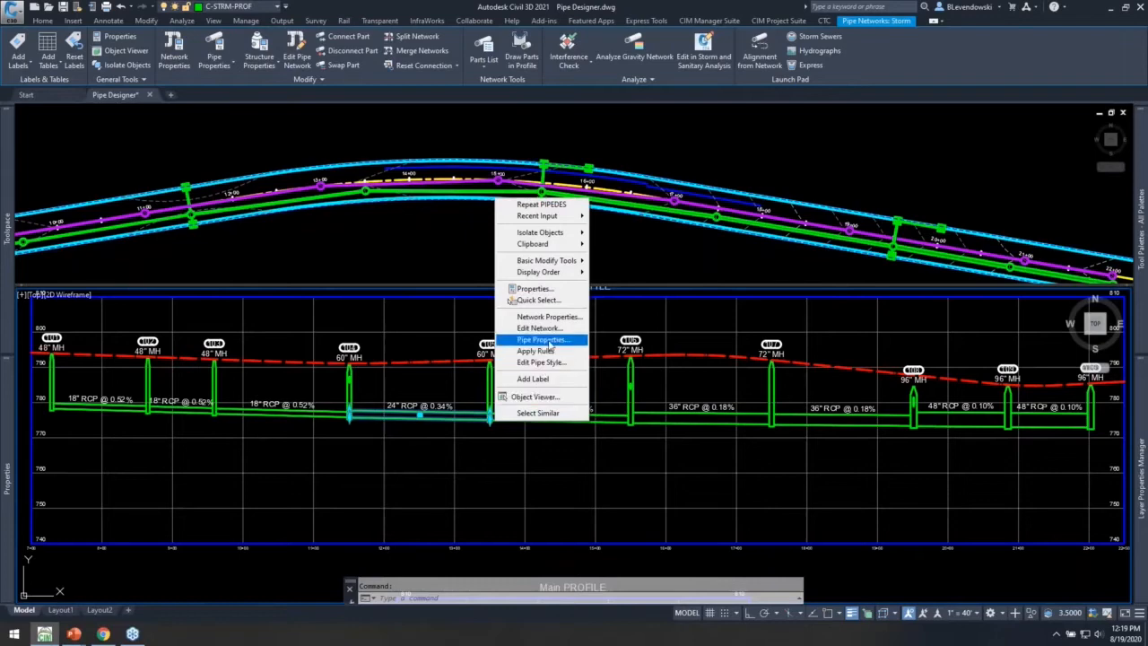
{"action": "left_click", "coordinate": [551, 343]}
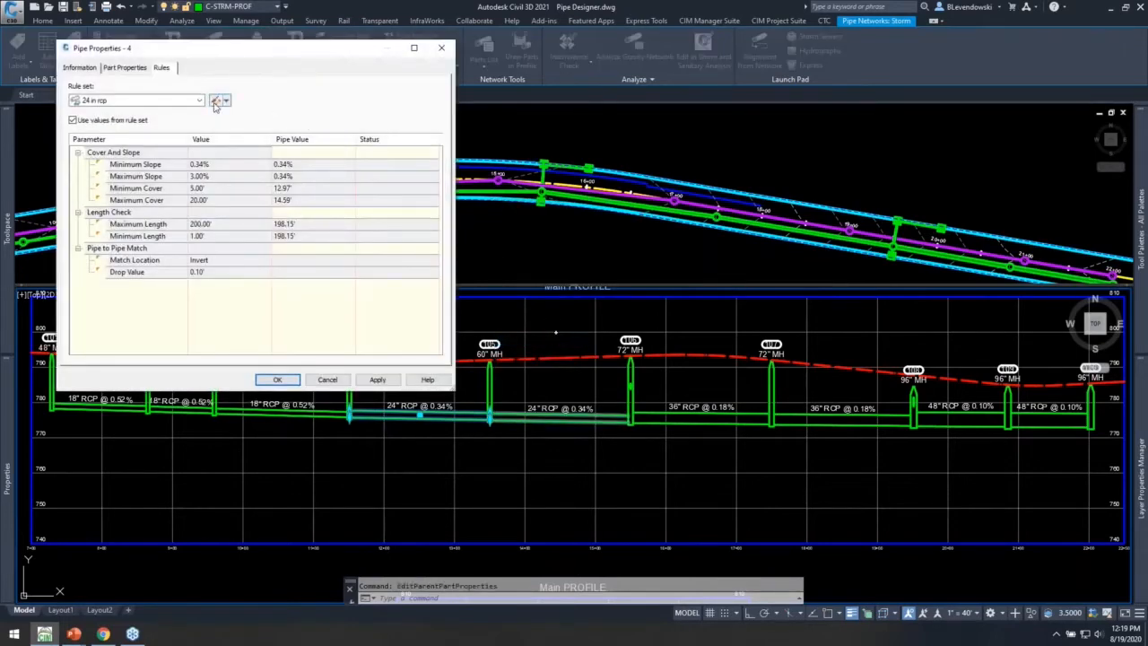
{"action": "left_click", "coordinate": [217, 99]}
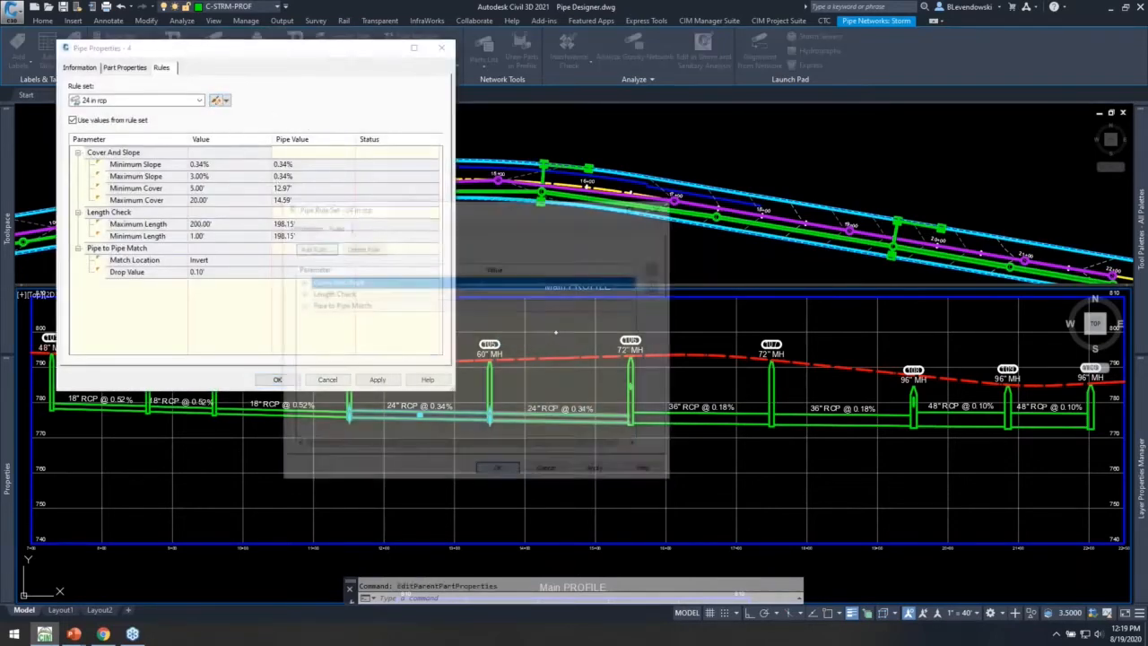
{"action": "left_click", "coordinate": [311, 246]}
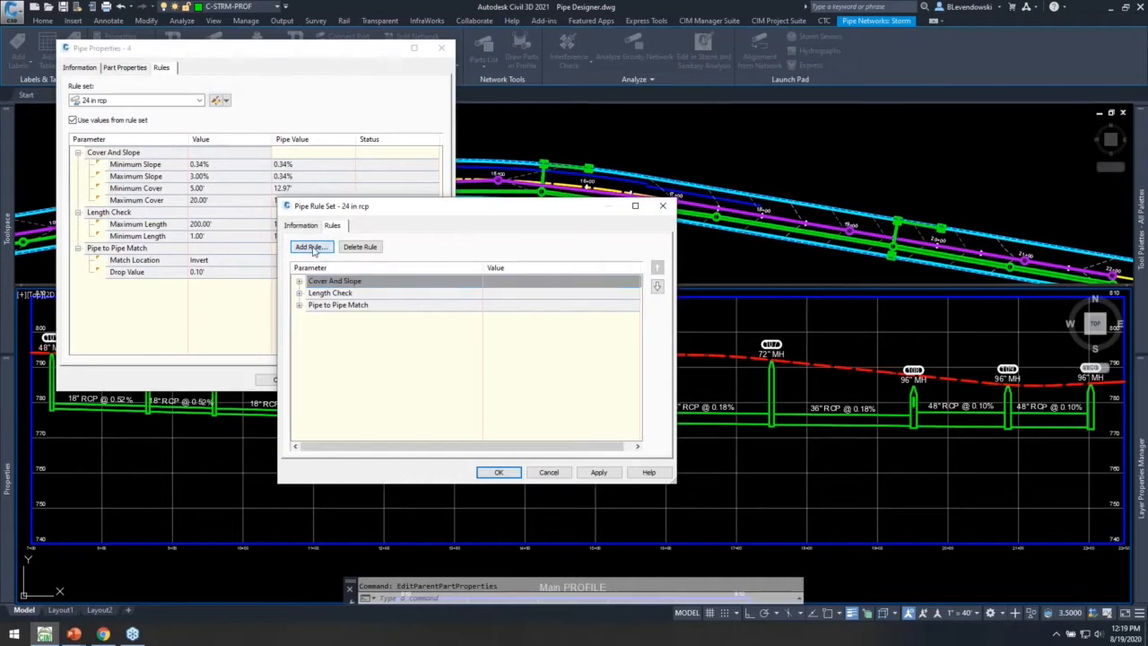
{"action": "left_click", "coordinate": [476, 252]}
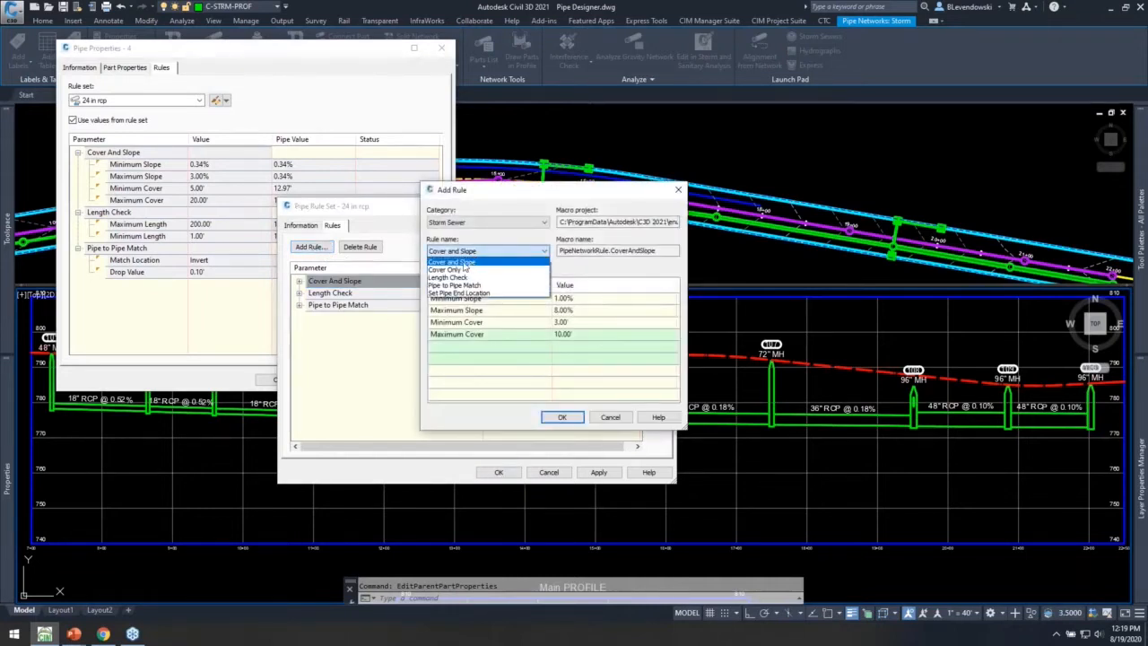
{"action": "left_click", "coordinate": [572, 272]}
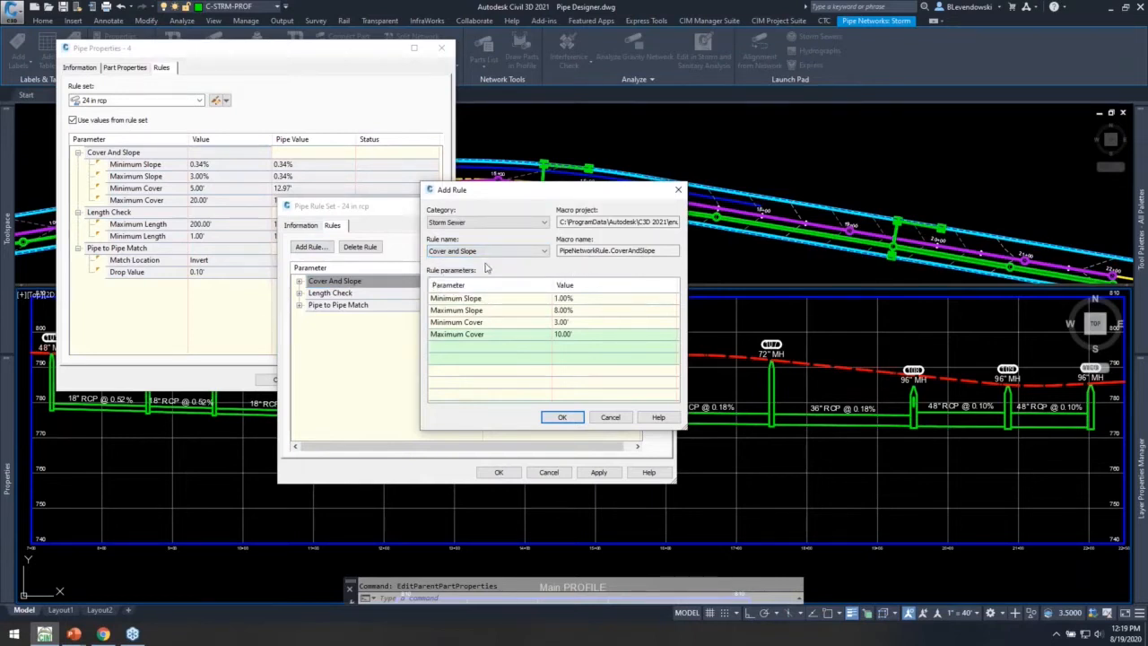
{"action": "left_click", "coordinate": [614, 419]}
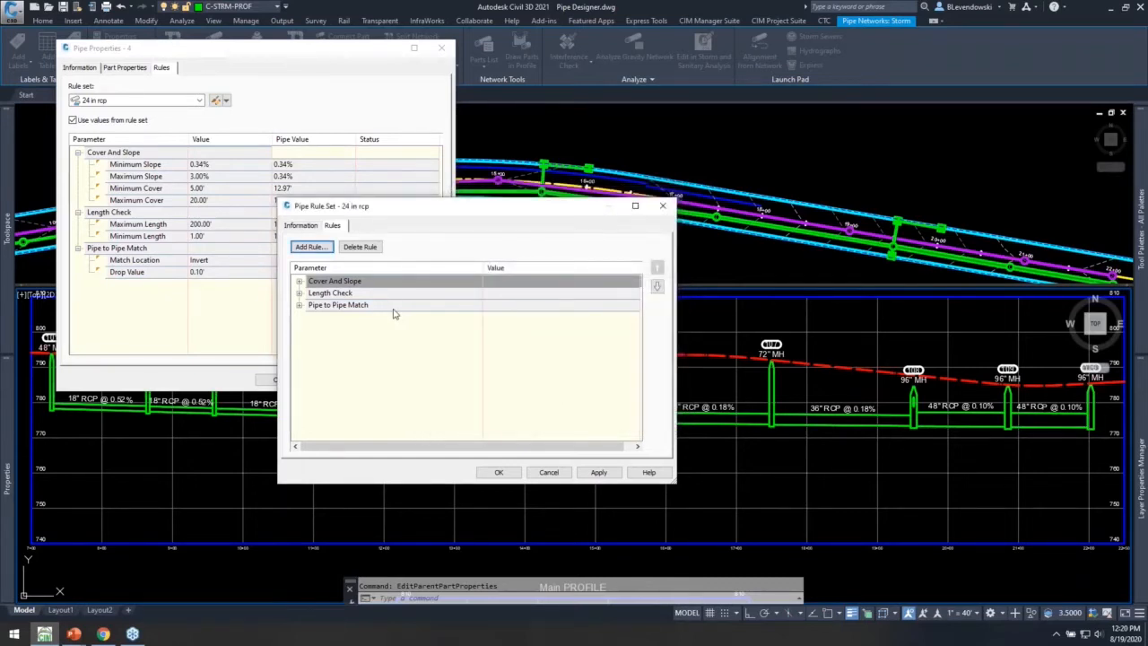
{"action": "left_click", "coordinate": [549, 472]}
{"action": "left_click", "coordinate": [339, 382]}
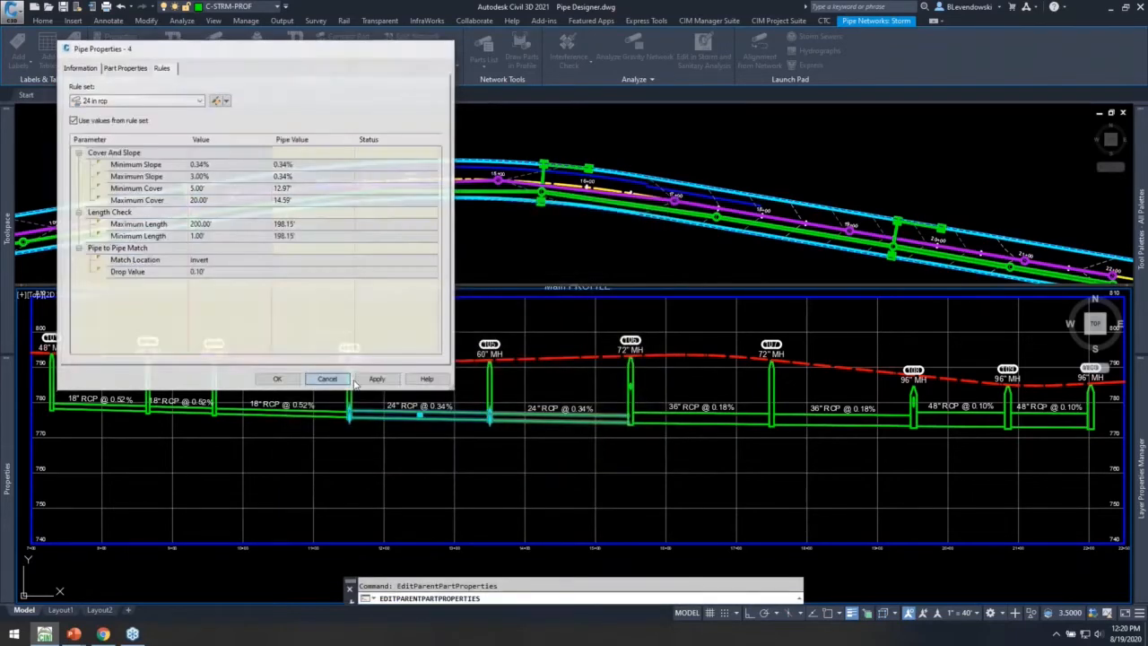
Open the Storm MH rule set of structure 105 and expand its pipe drop and sump depth rules
{"action": "left_click", "coordinate": [490, 386]}
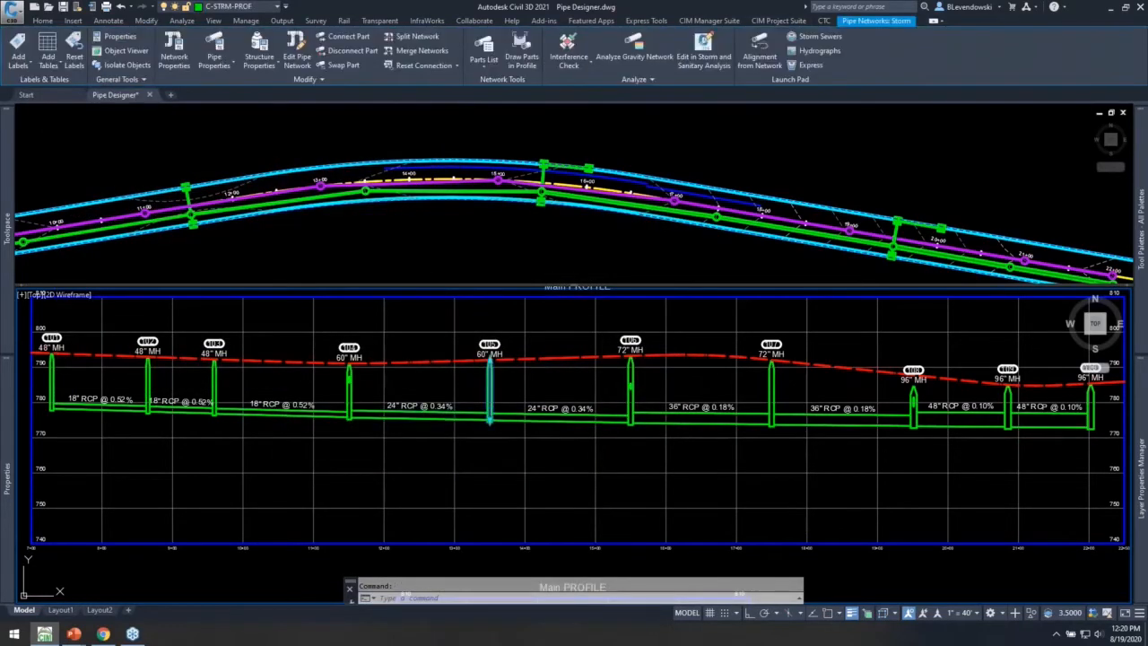
{"action": "right_click", "coordinate": [491, 386]}
{"action": "left_click", "coordinate": [561, 530]}
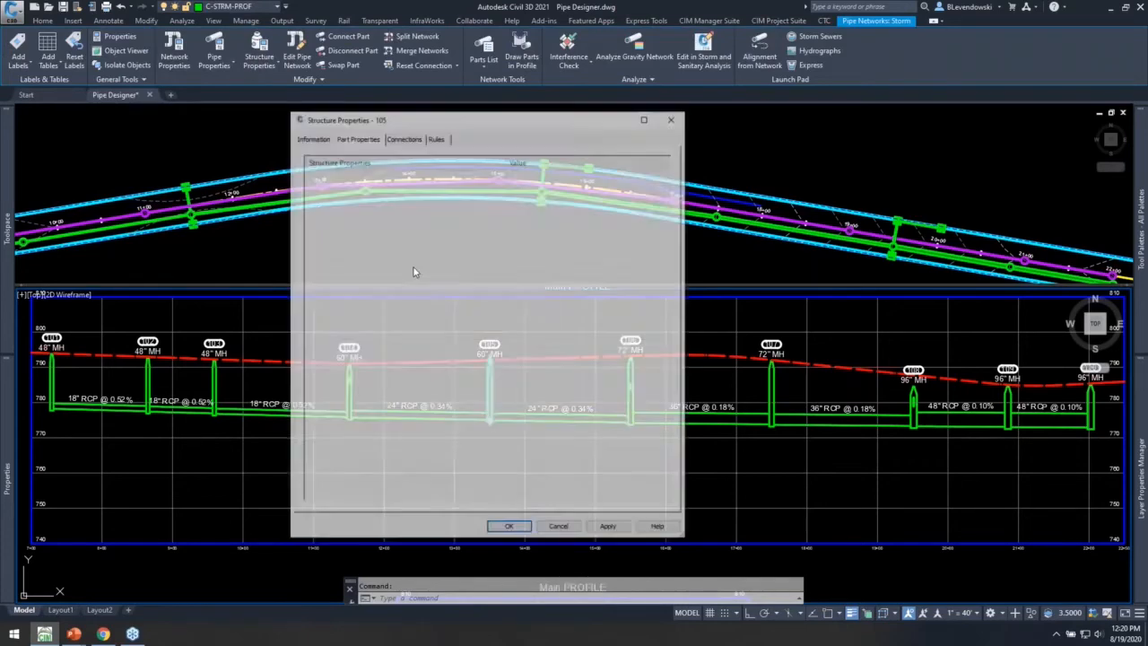
{"action": "left_click", "coordinate": [435, 138]}
{"action": "left_click", "coordinate": [451, 171]}
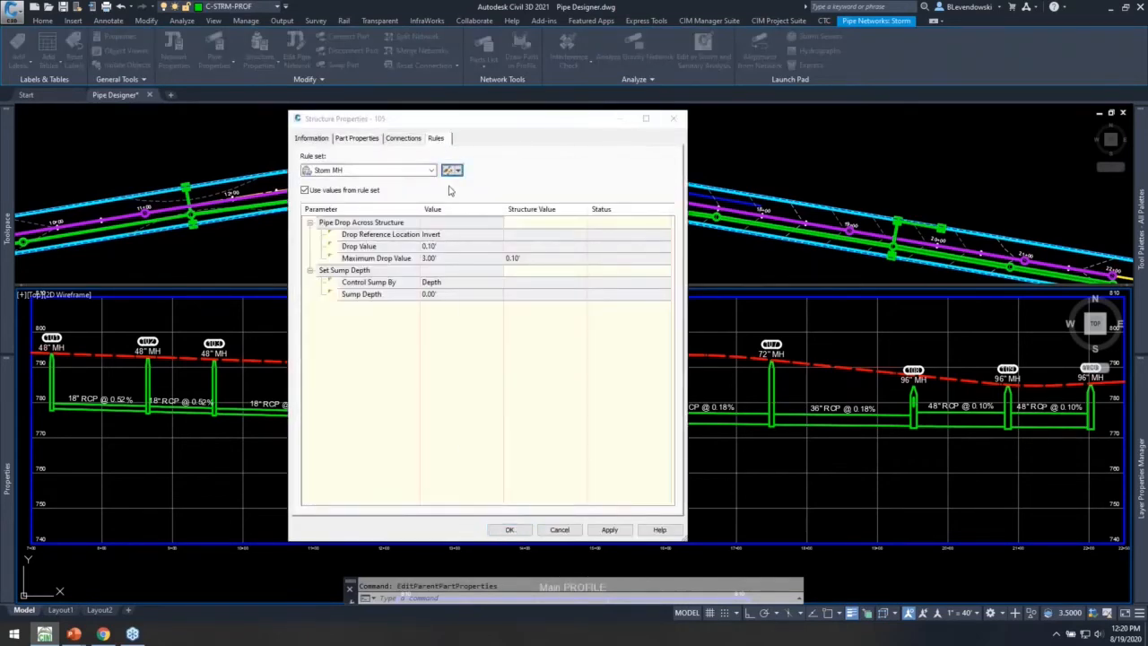
{"action": "left_click", "coordinate": [518, 190]}
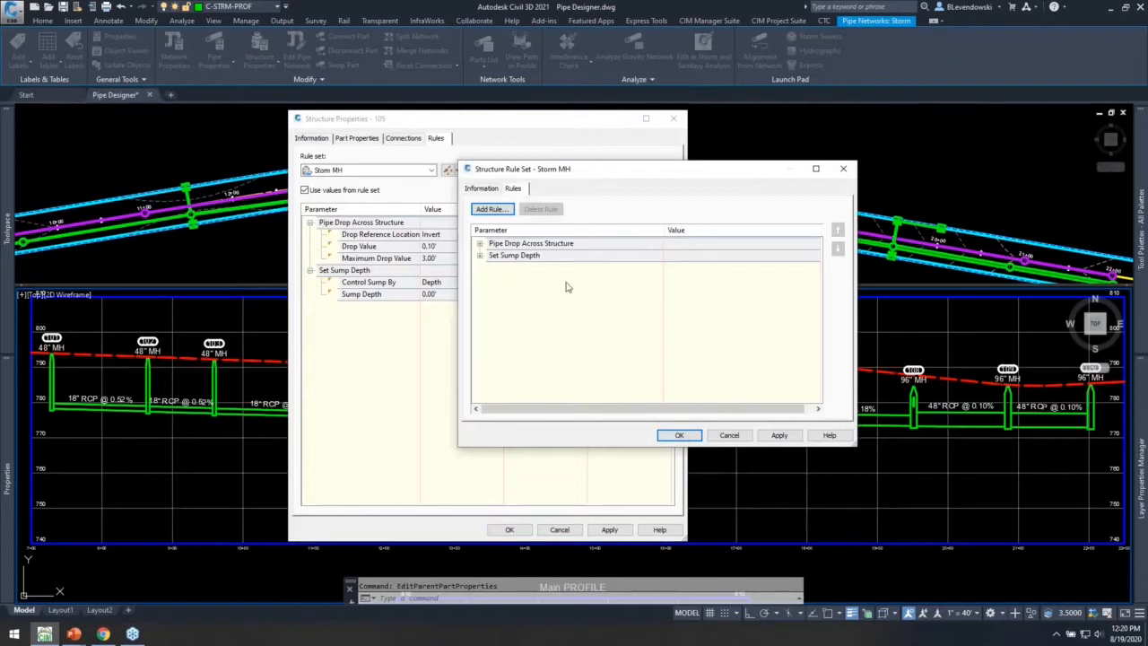
{"action": "left_click", "coordinate": [480, 255]}
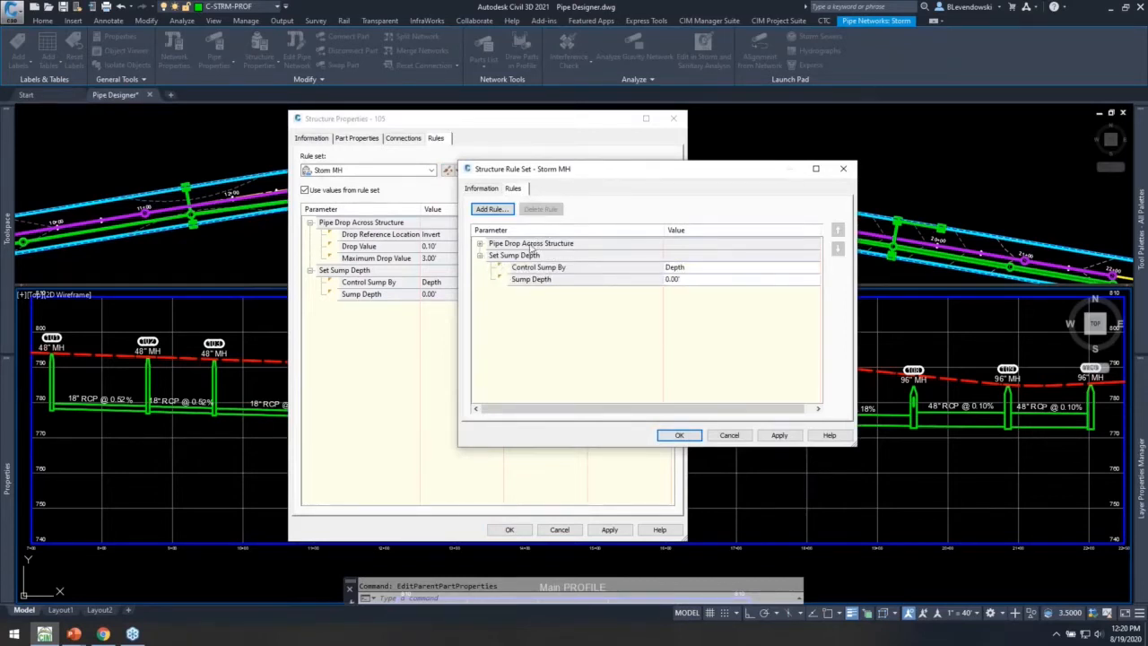
{"action": "left_click", "coordinate": [481, 244]}
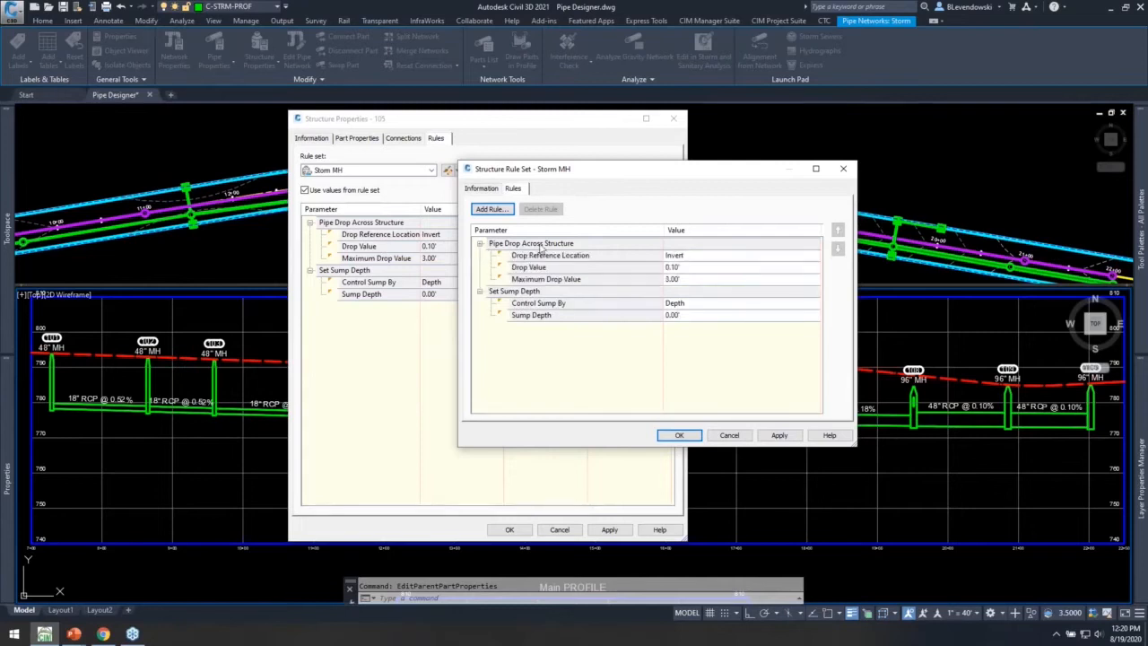
Examine the Pipe Drop Across Structure settings and drop reference location options, and cancel out of structure 105's properties
{"action": "left_click", "coordinate": [537, 244]}
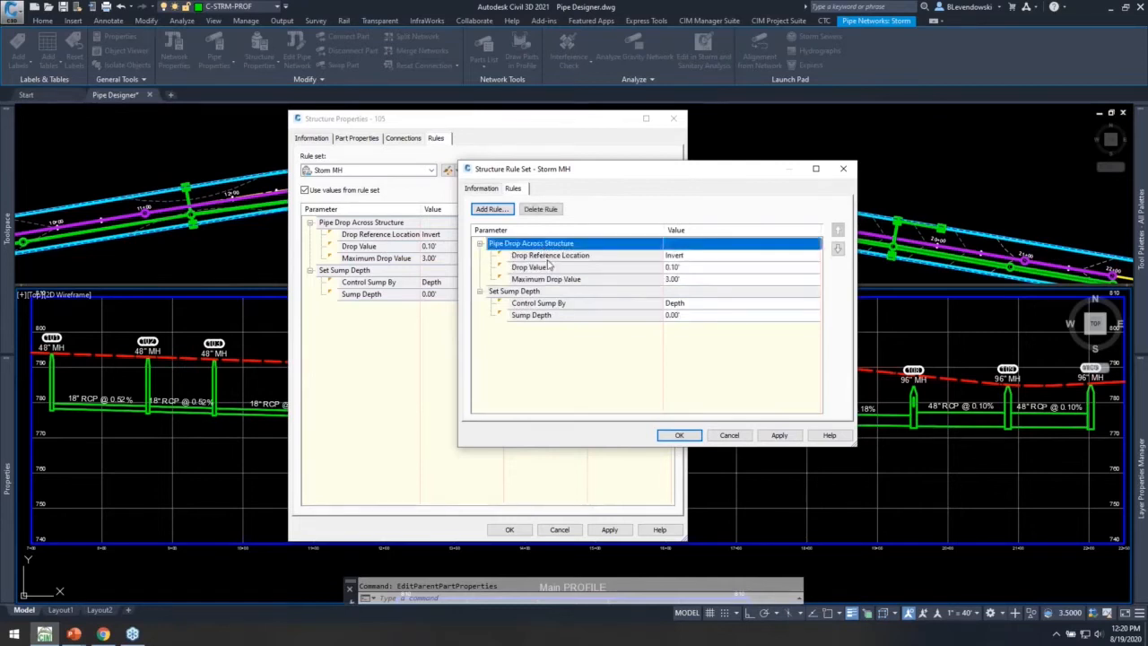
{"action": "left_click", "coordinate": [678, 267]}
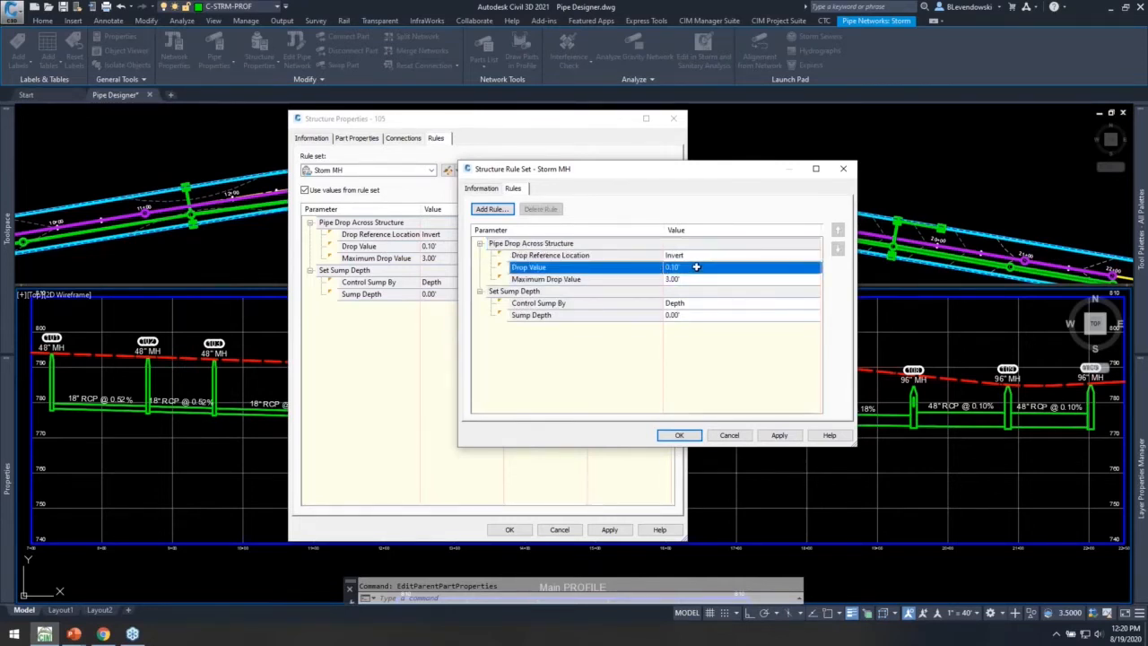
{"action": "left_click", "coordinate": [635, 256]}
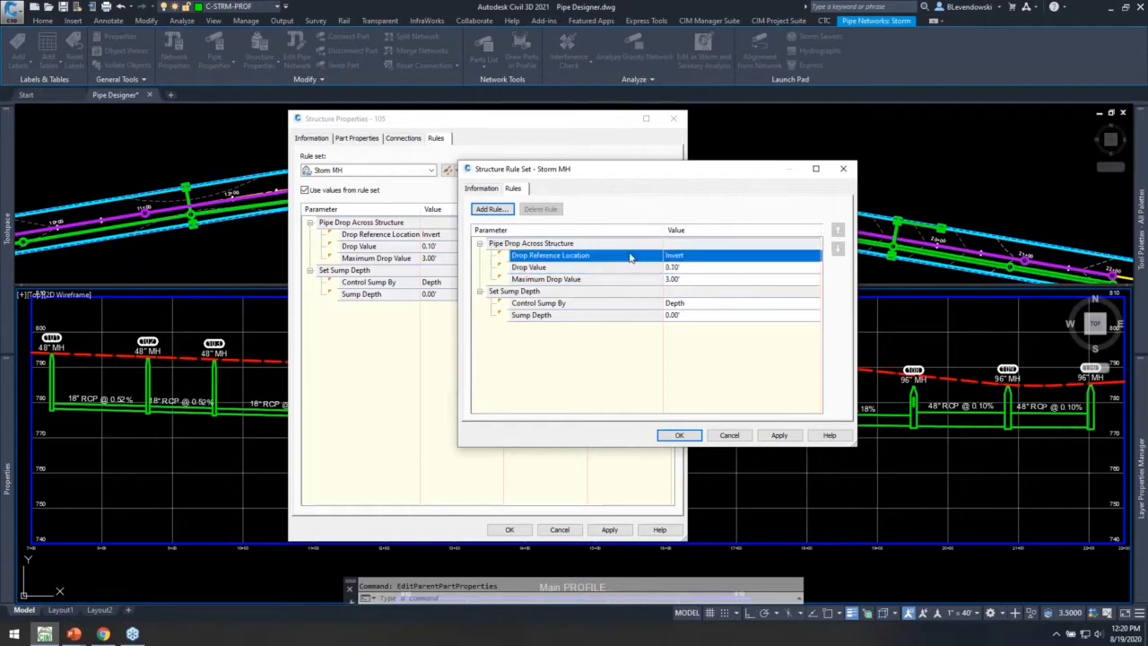
{"action": "left_click", "coordinate": [688, 257]}
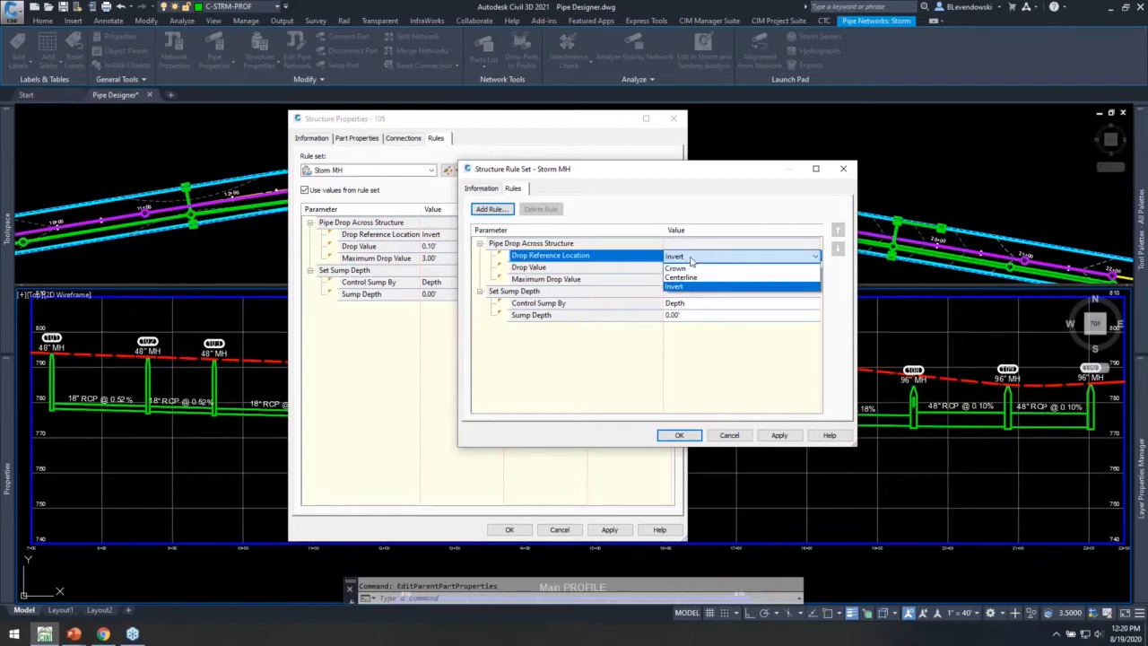
{"action": "left_click", "coordinate": [642, 260]}
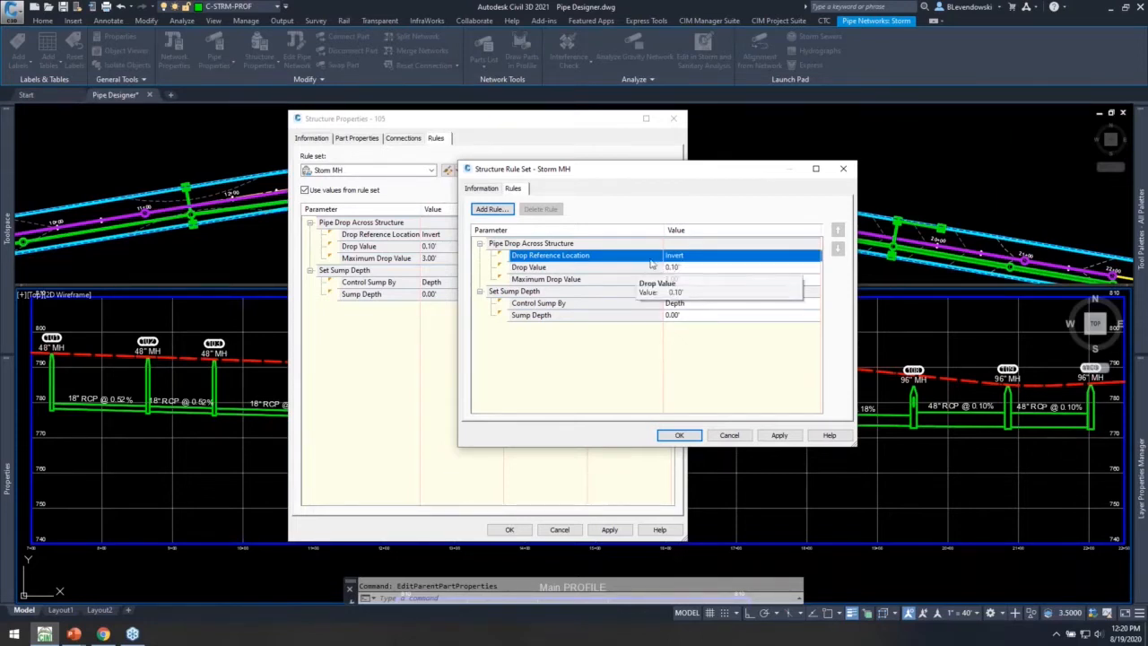
{"action": "left_click", "coordinate": [731, 436]}
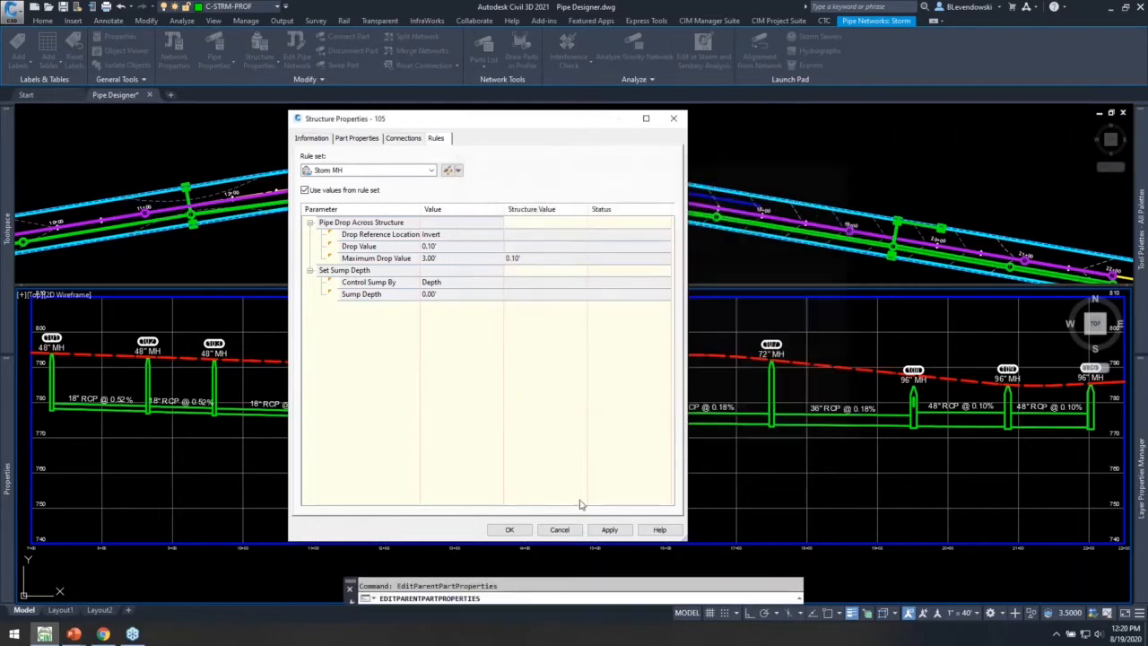
{"action": "left_click", "coordinate": [558, 530]}
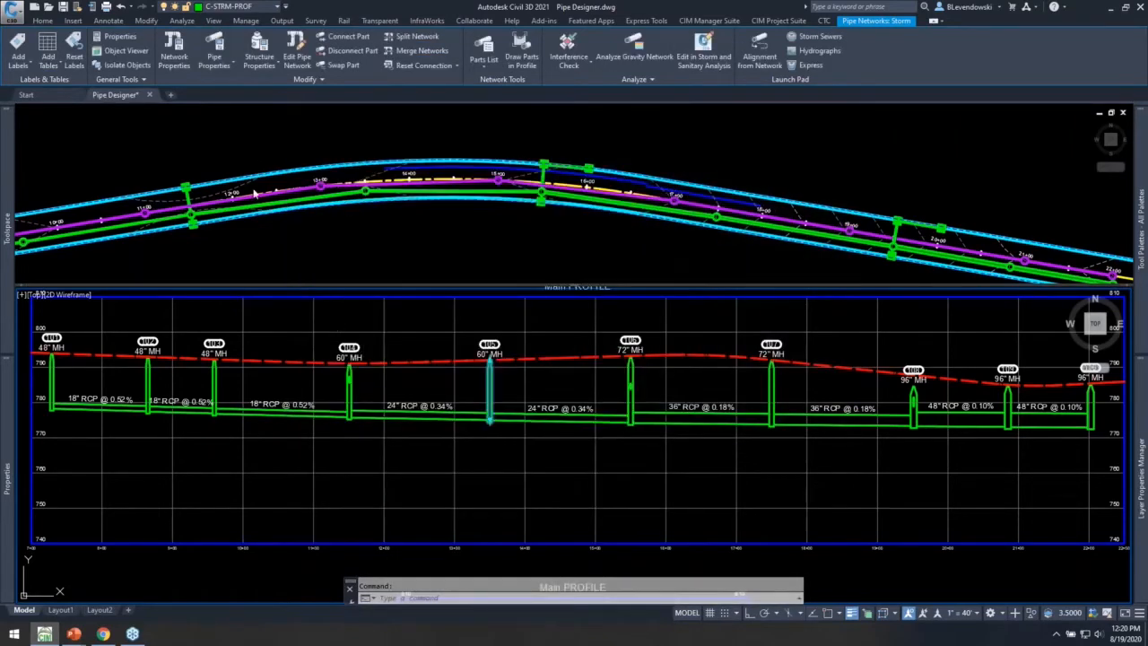
{"action": "key", "text": "Escape"}
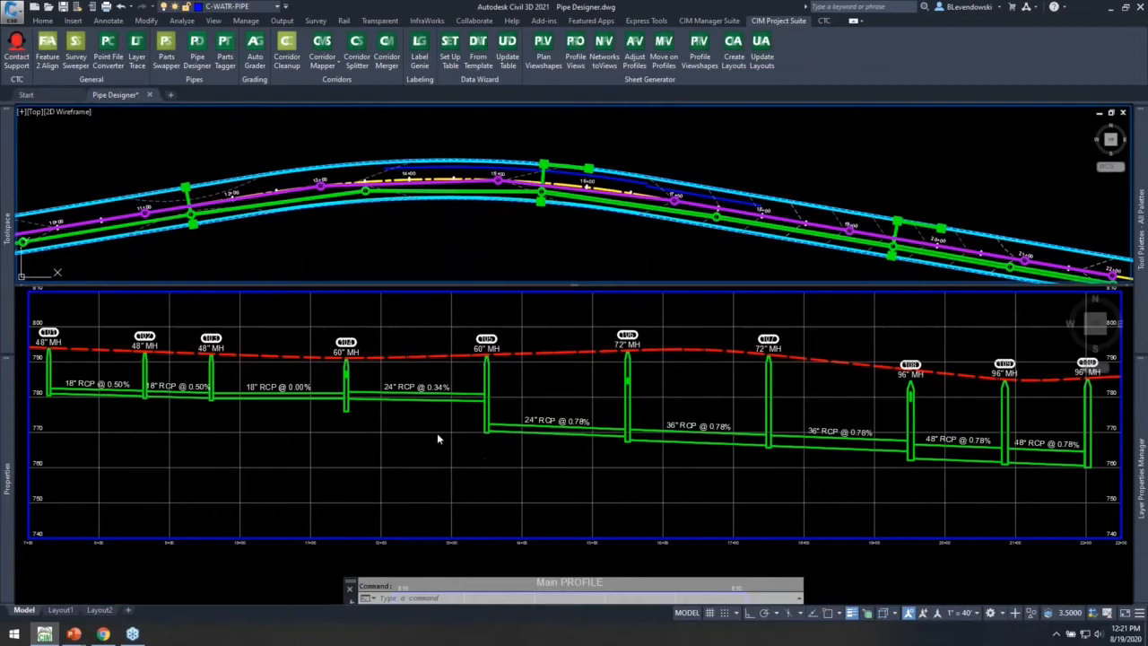
Load the storm run from structure 101 to structure 108 into Pipe Designer and enlarge the table to fit all its rows
{"action": "left_click", "coordinate": [198, 49]}
{"action": "left_click", "coordinate": [49, 371]}
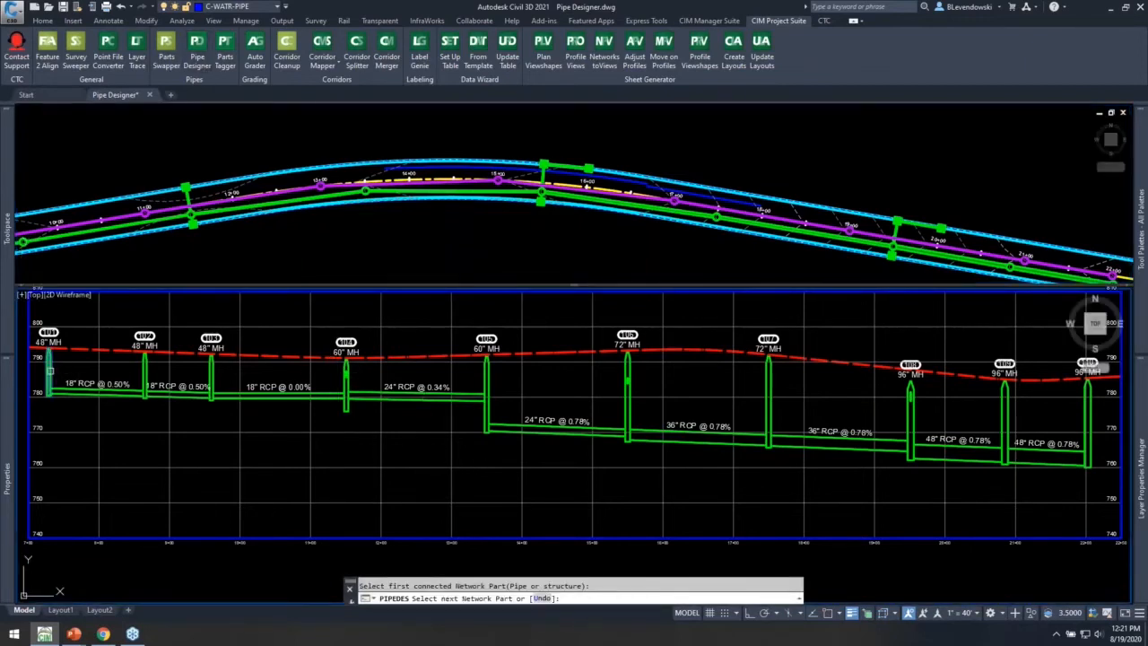
{"action": "left_click", "coordinate": [911, 413]}
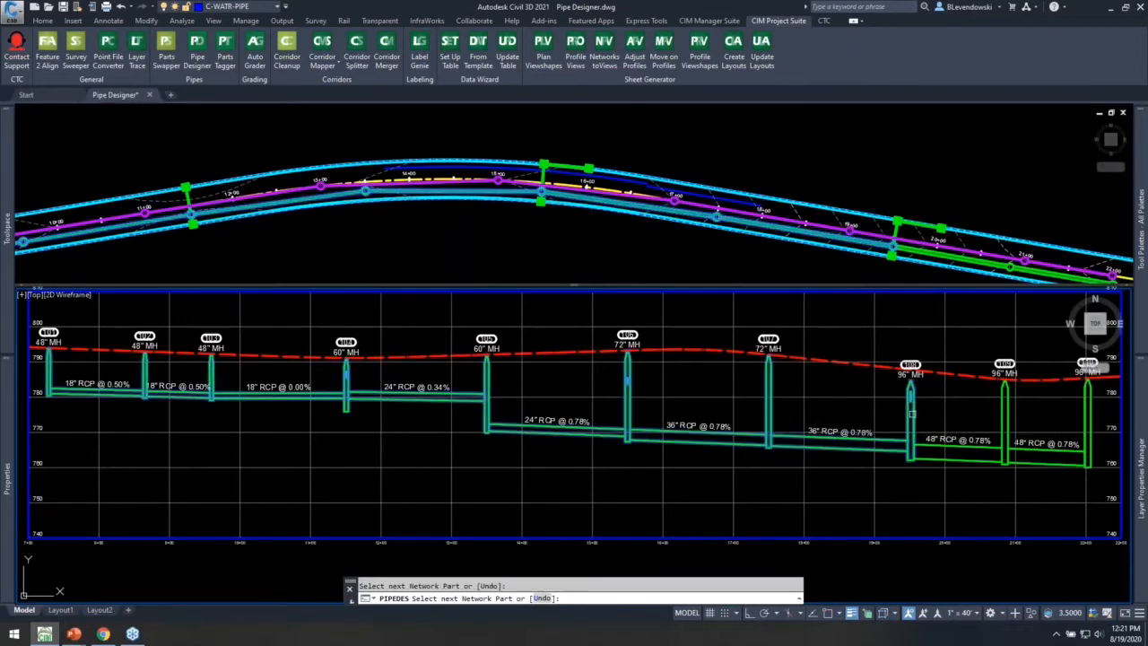
{"action": "key", "text": "Return"}
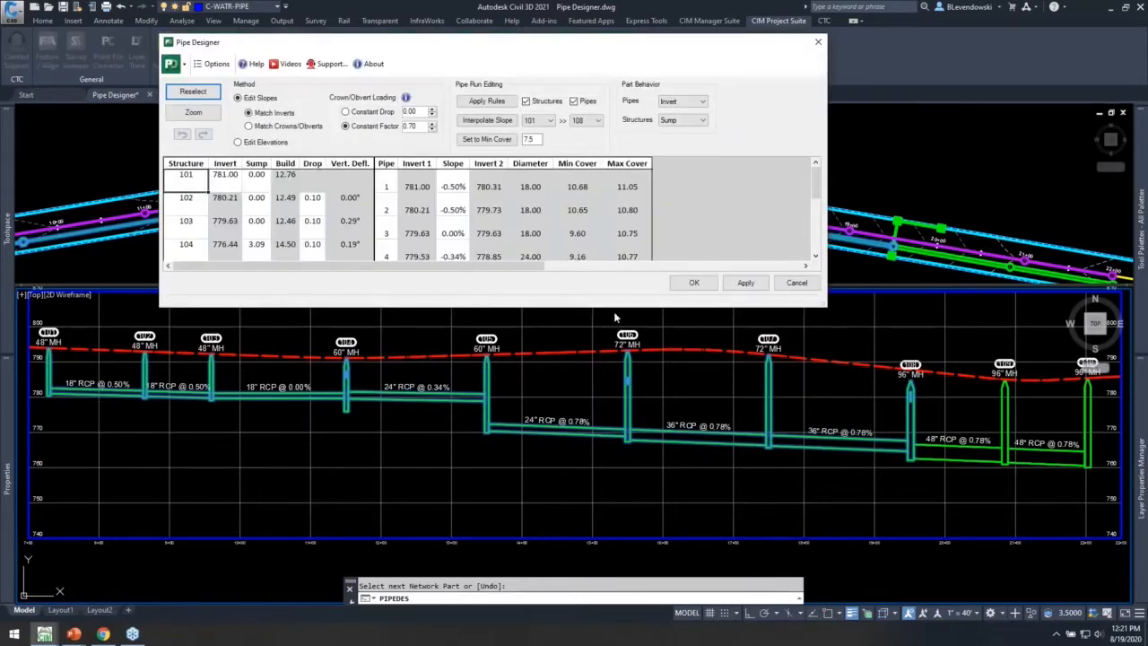
{"action": "mouse_move", "coordinate": [600, 310]}
{"action": "left_mouse_down"}
{"action": "mouse_move", "coordinate": [613, 404]}
{"action": "mouse_move", "coordinate": [626, 336]}
{"action": "left_mouse_up"}
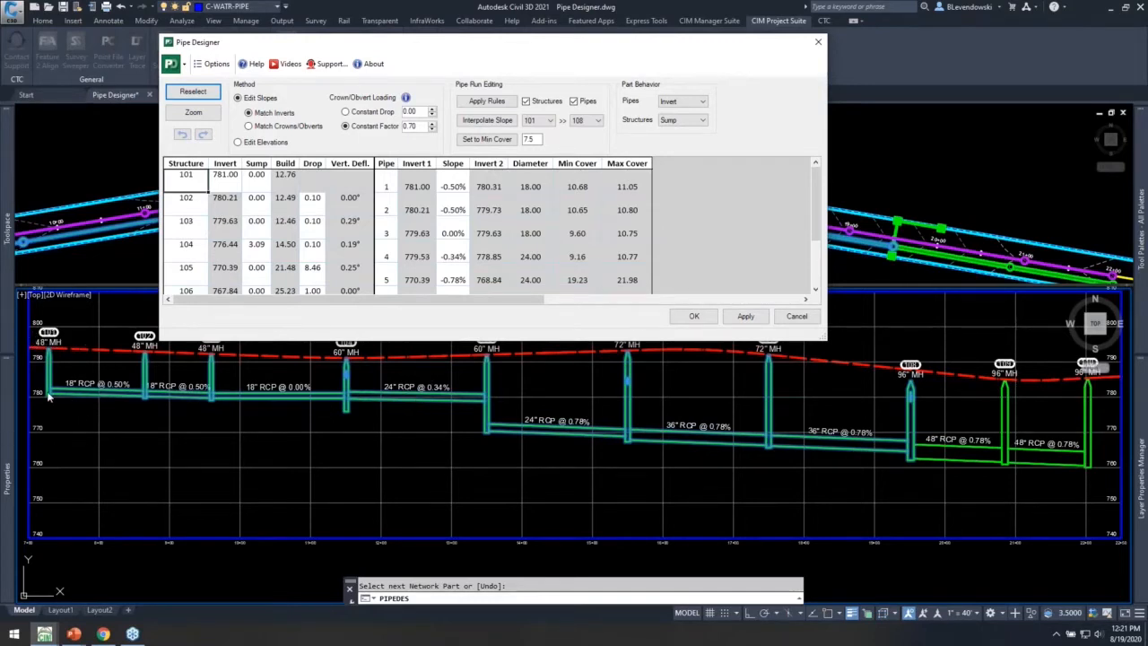
{"action": "left_click", "coordinate": [908, 458]}
{"action": "left_click_drag", "start_coordinate": [574, 344], "coordinate": [564, 403]}
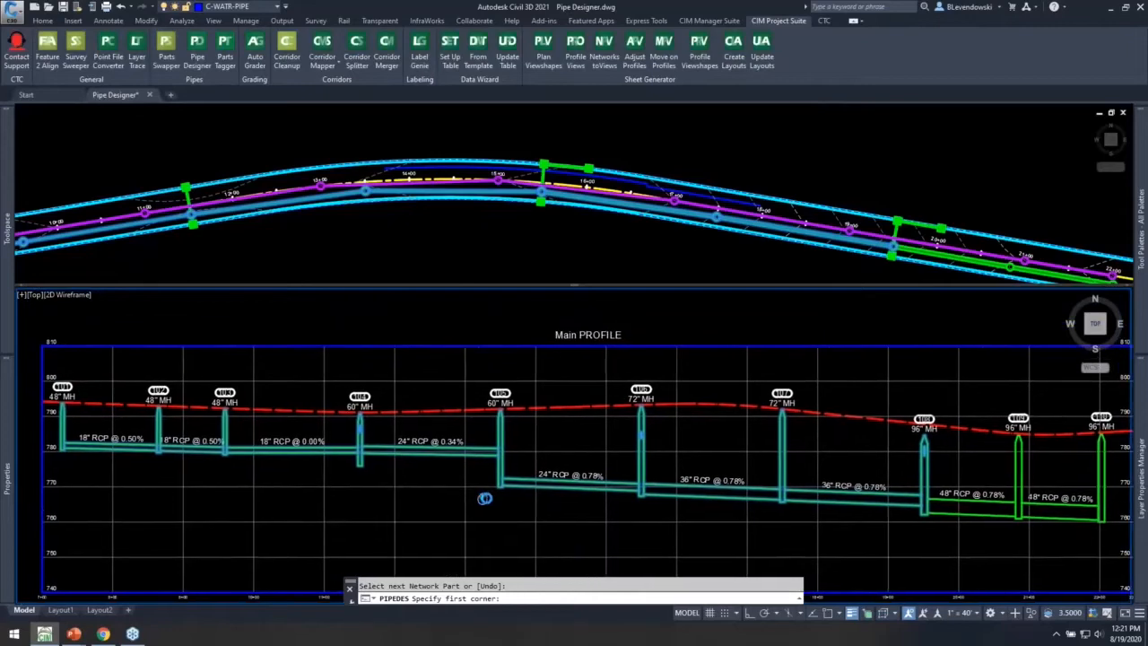
{"action": "key", "text": "Escape"}
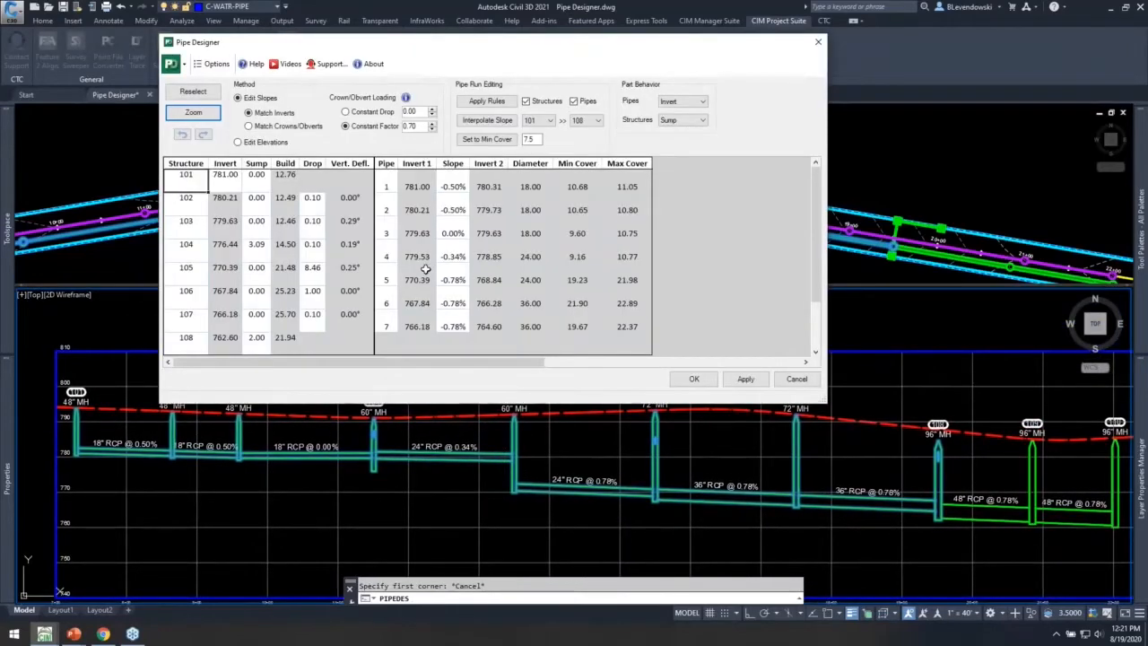
Copy structure 104's 0.10 drop down to structures 105 and 106, and lock the invert of structure 108
{"action": "left_click_drag", "start_coordinate": [324, 245], "coordinate": [337, 293]}
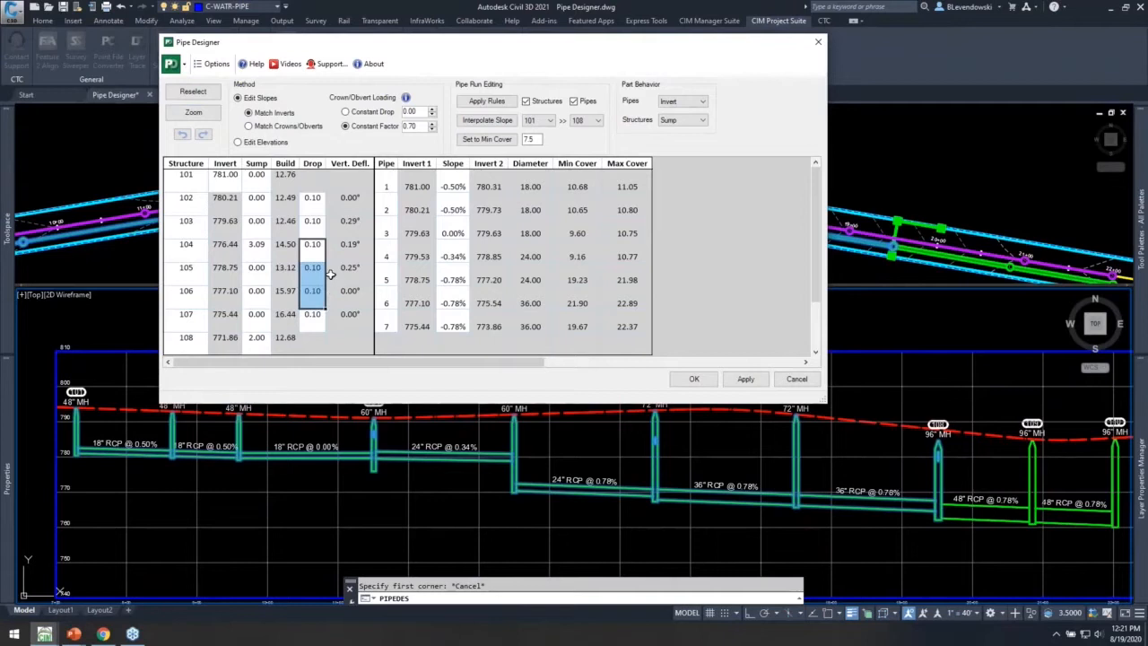
{"action": "left_click", "coordinate": [258, 322]}
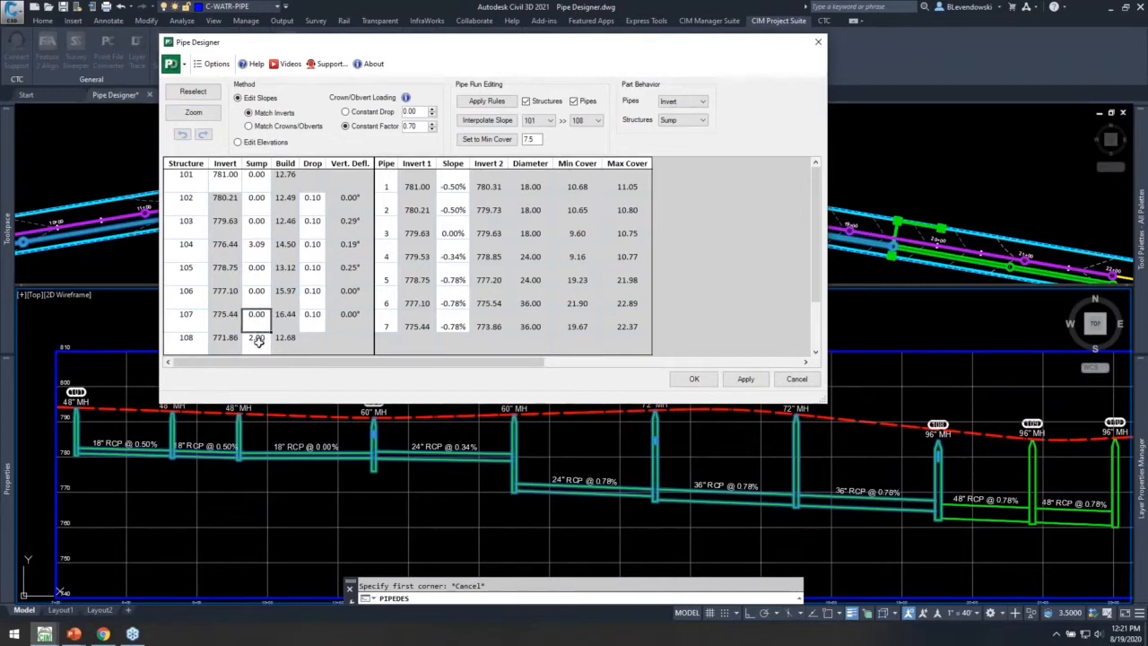
{"action": "left_click", "coordinate": [935, 521]}
{"action": "right_click", "coordinate": [227, 341]}
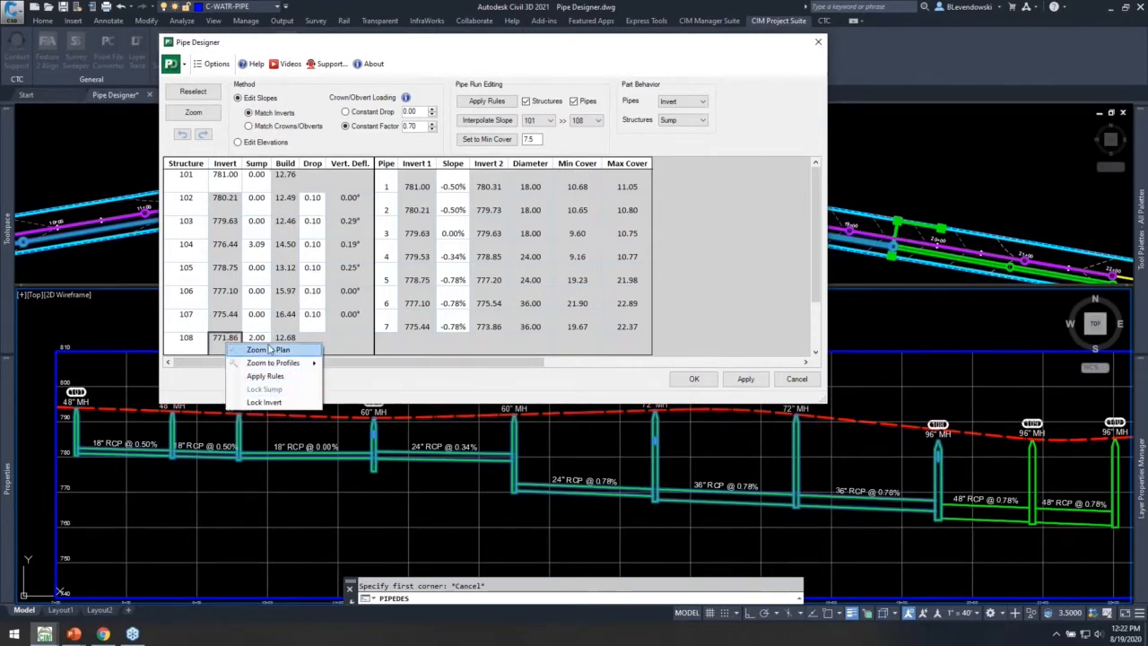
{"action": "left_click", "coordinate": [269, 402]}
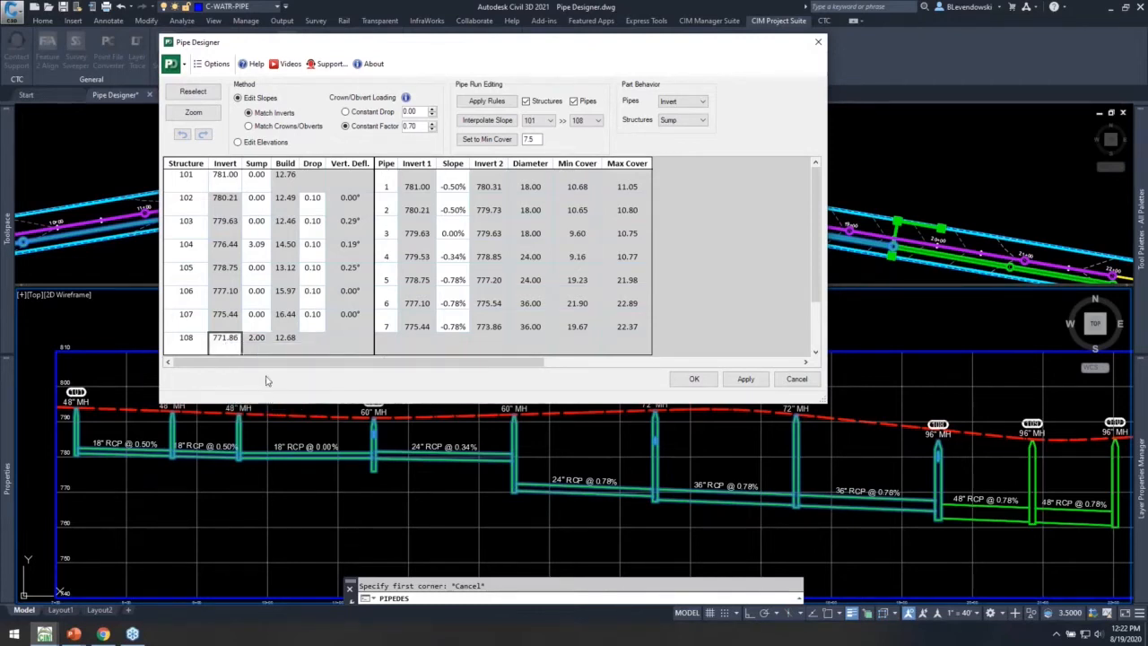
{"action": "left_click", "coordinate": [225, 343]}
Check the structures' part behavior options, the inverts of structures 101 and 108, and the sump of structure 103
{"action": "left_click", "coordinate": [682, 121]}
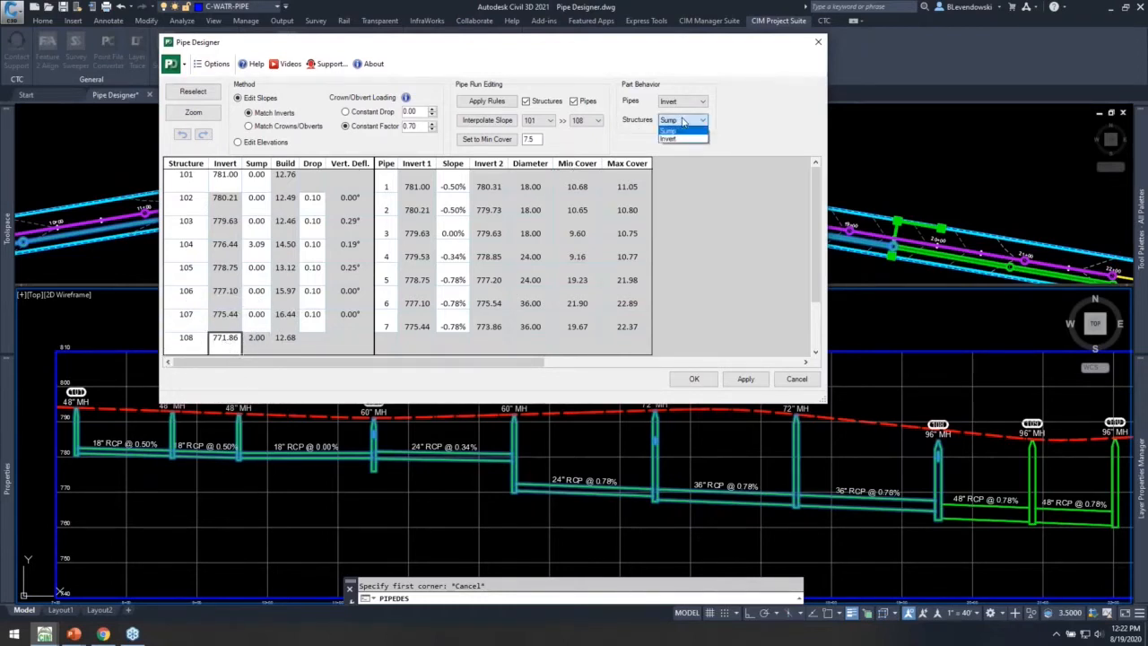
{"action": "left_click", "coordinate": [774, 122]}
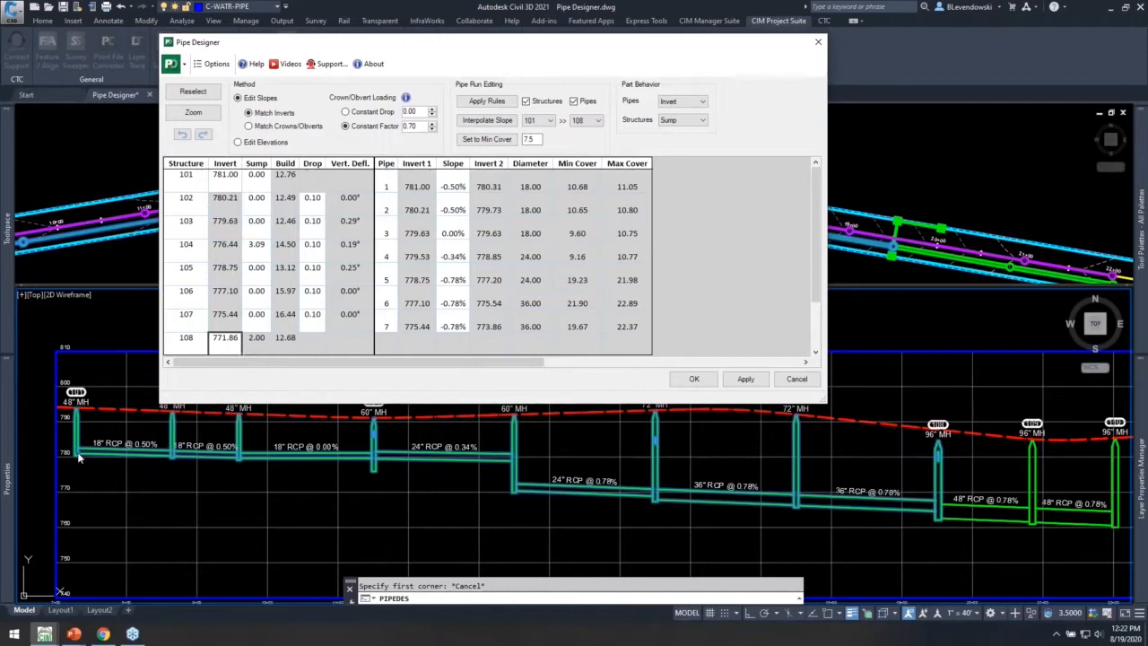
{"action": "left_click", "coordinate": [227, 177]}
{"action": "left_click", "coordinate": [223, 337]}
{"action": "left_click", "coordinate": [257, 226]}
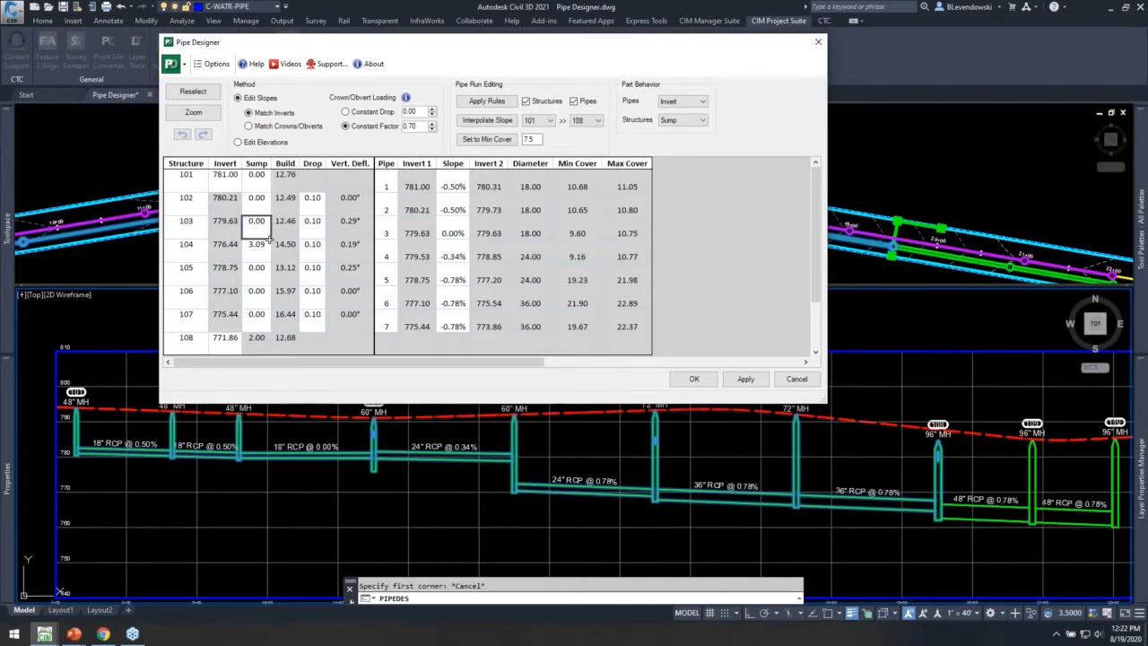
Copy structure 103's 0.00 sump down to structure 104, apply it to the drawing, and close Pipe Designer
{"action": "left_click_drag", "start_coordinate": [272, 239], "coordinate": [271, 267]}
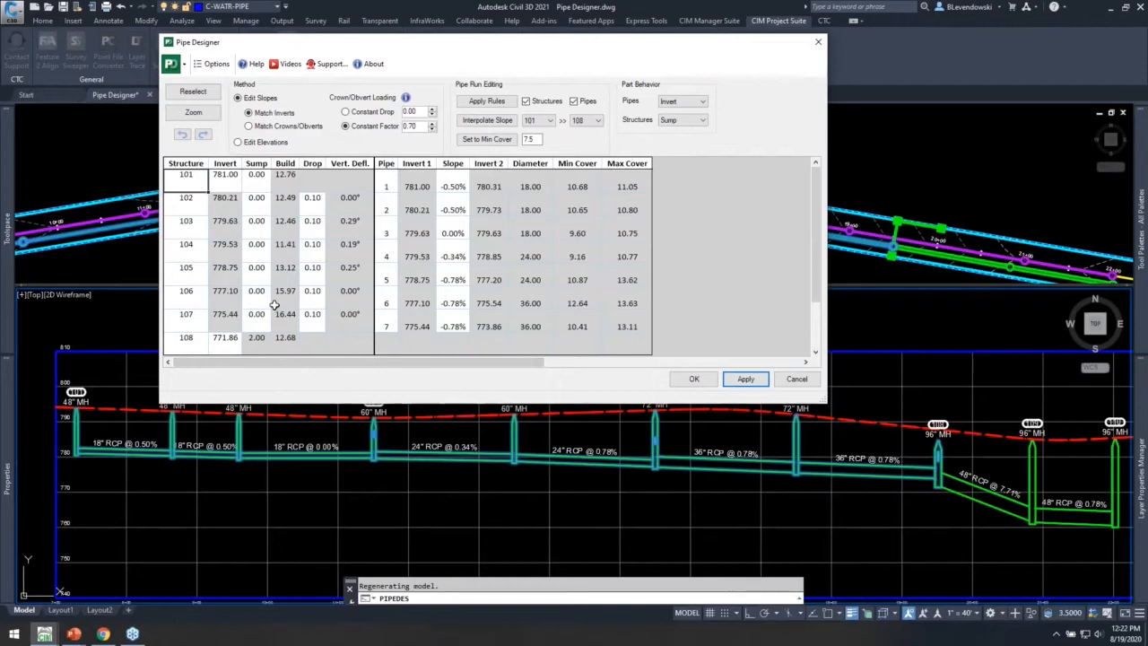
{"action": "left_click", "coordinate": [796, 379]}
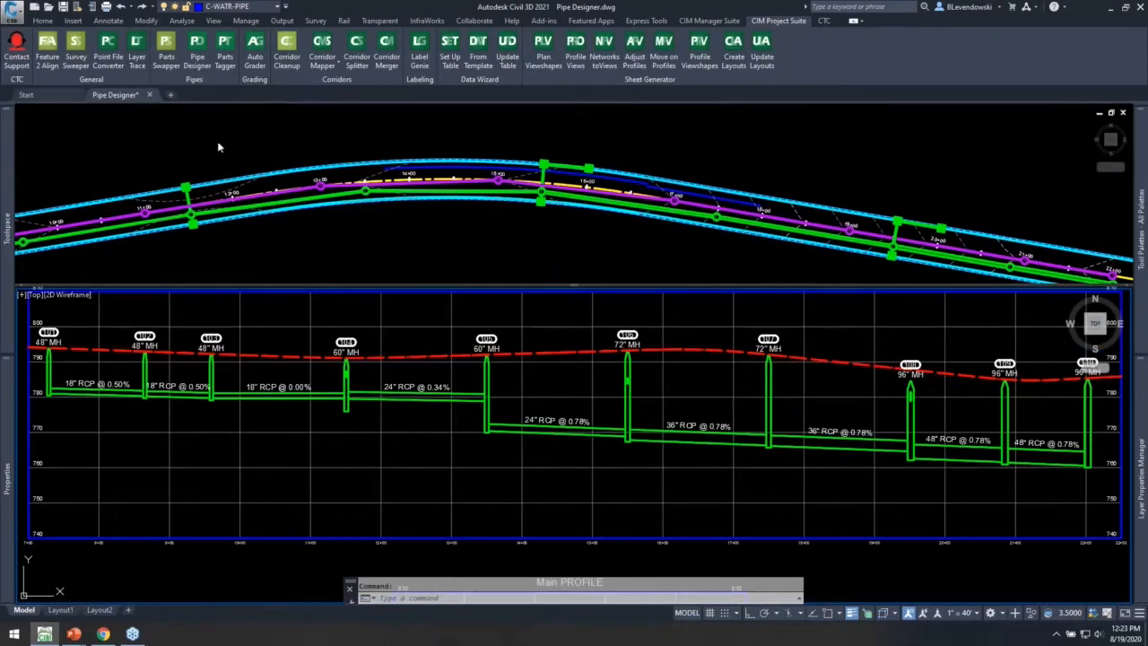
Load the storm run from structure 101 to structure 108 into Pipe Designer again
{"action": "left_click", "coordinate": [218, 146]}
{"action": "left_click", "coordinate": [196, 50]}
{"action": "left_click", "coordinate": [78, 370]}
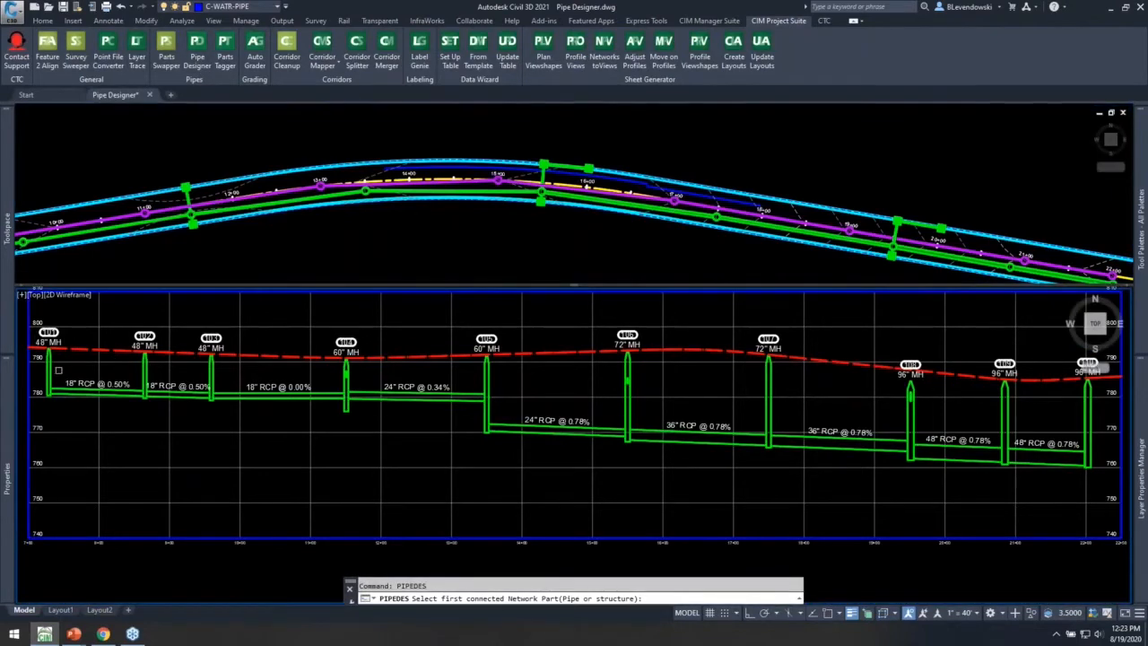
{"action": "left_click", "coordinate": [50, 375]}
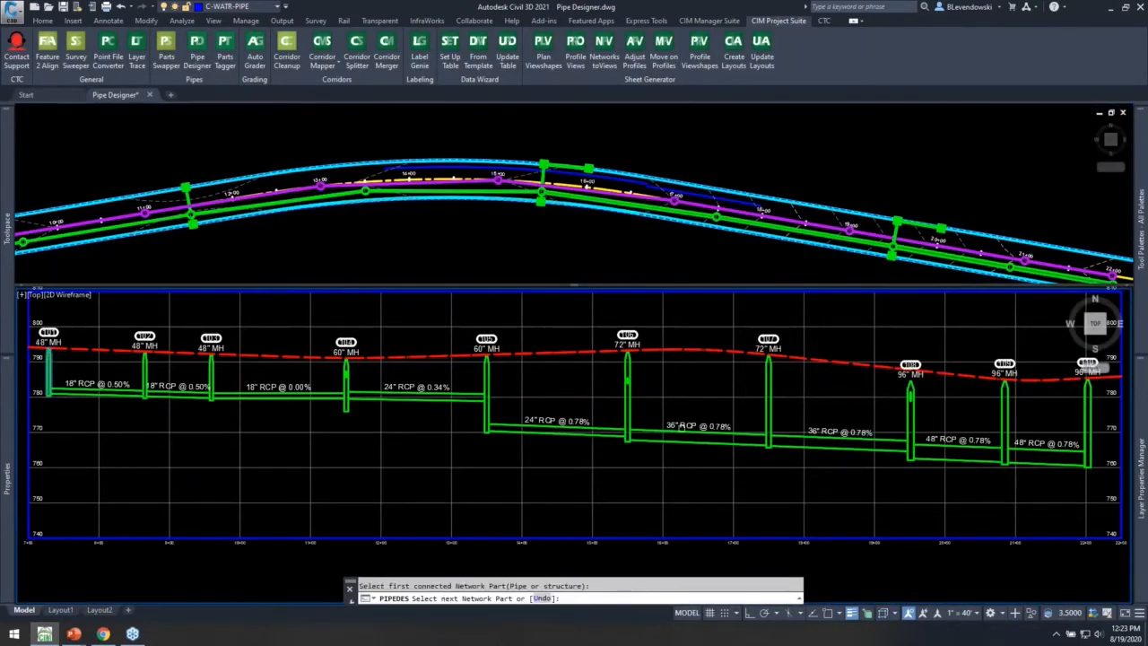
{"action": "left_click", "coordinate": [911, 412]}
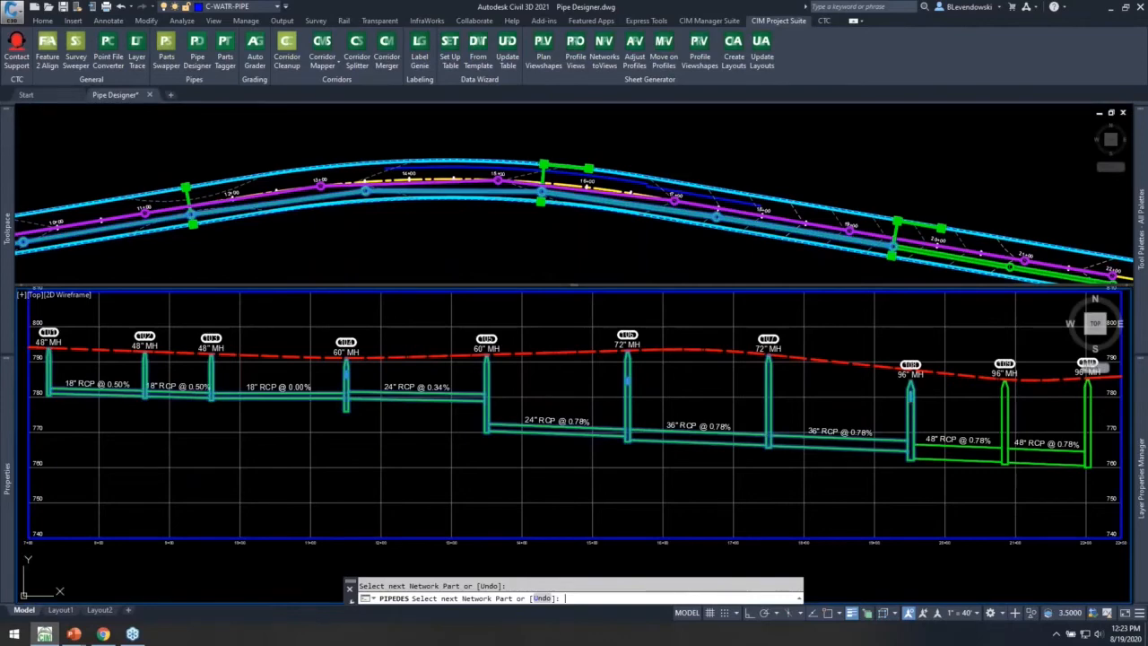
{"action": "key", "text": "Return"}
Lock the invert of structure 108 and copy structure 104's 0.10 drop down to structure 105
{"action": "left_click", "coordinate": [310, 252]}
{"action": "right_click", "coordinate": [226, 339]}
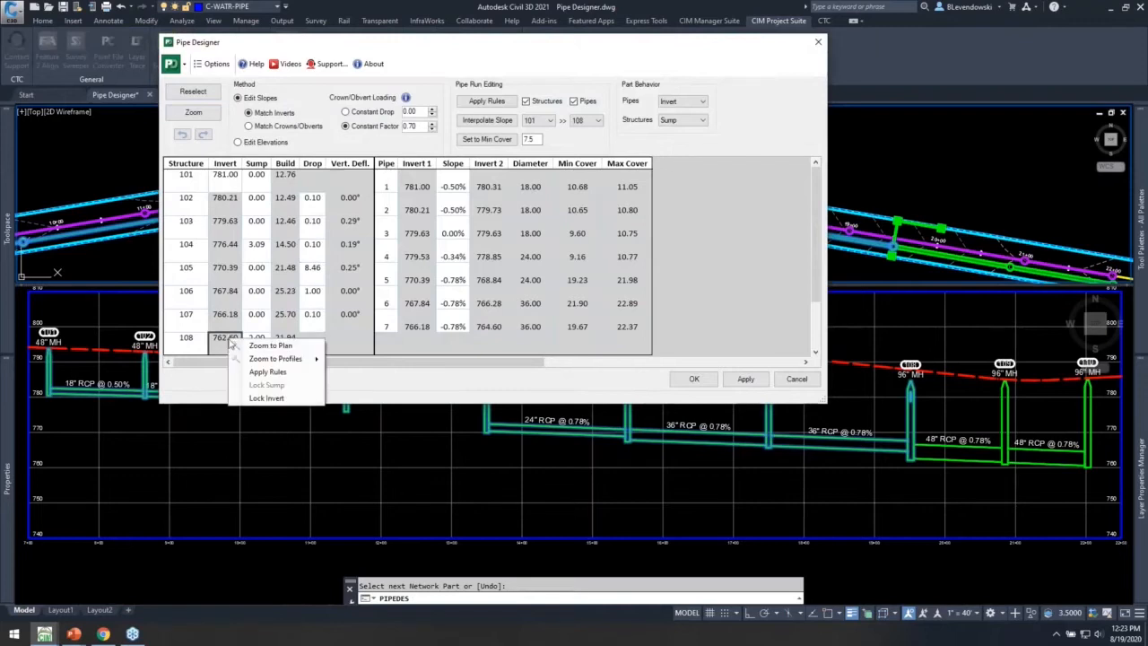
{"action": "left_click", "coordinate": [269, 400]}
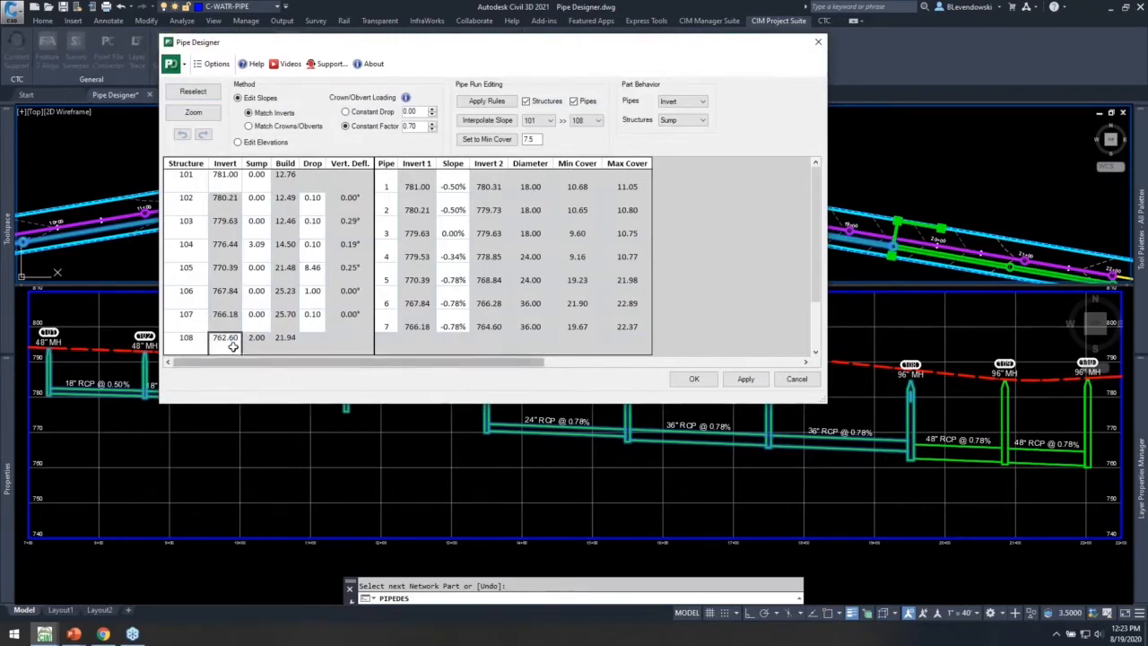
{"action": "left_click", "coordinate": [314, 248]}
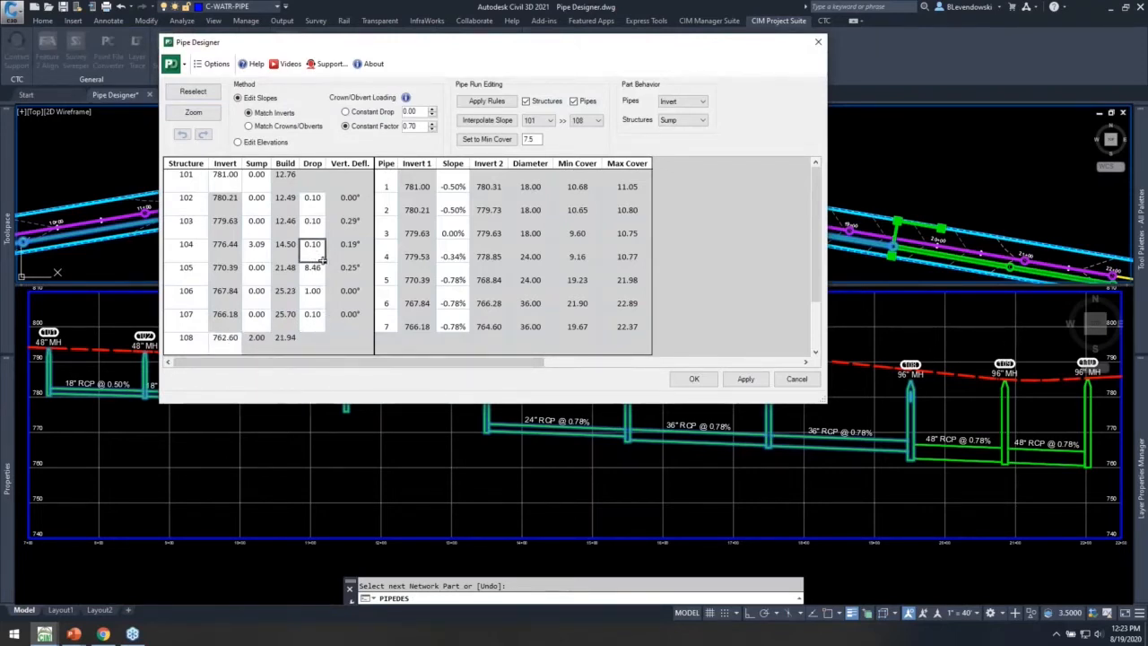
{"action": "left_click", "coordinate": [325, 274], "text": "shift"}
{"action": "key", "text": "ctrl+d"}
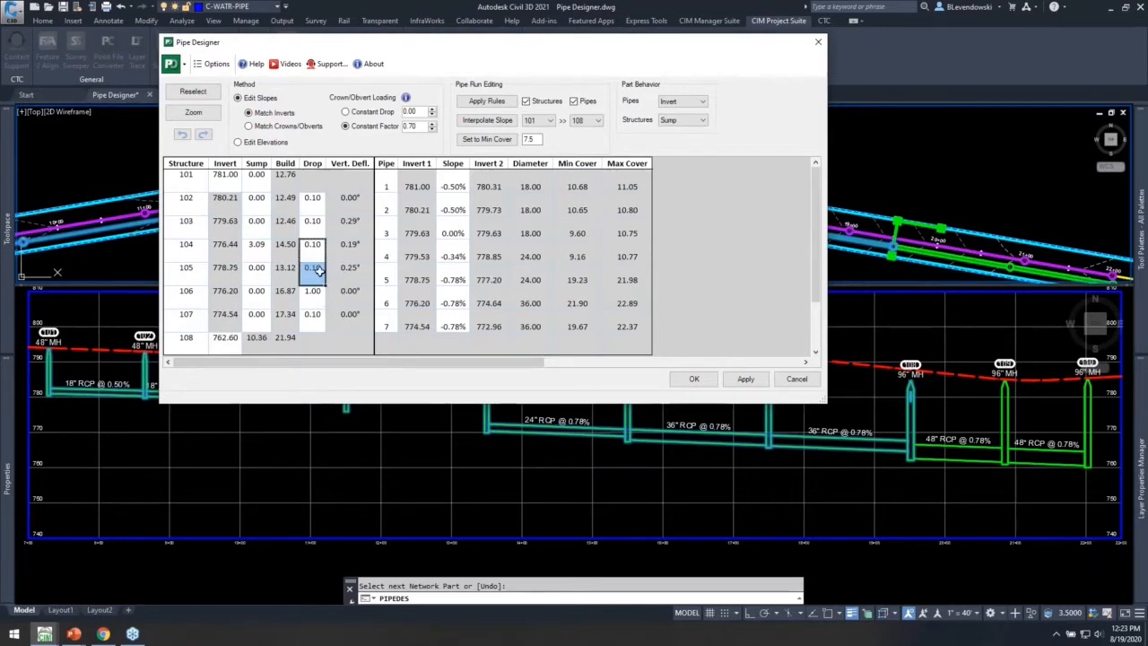
Move the Pipe Designer window clear of the profile and copy structure 103's 0.00 sump down to structure 104
{"action": "left_click_drag", "start_coordinate": [504, 43], "coordinate": [502, 7]}
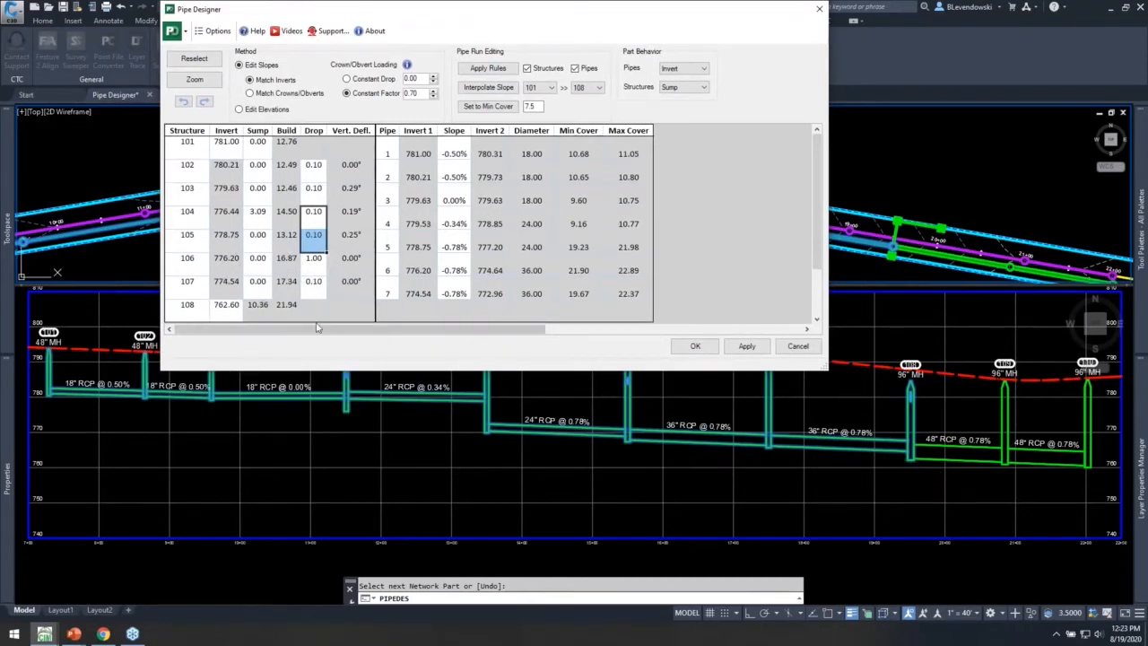
{"action": "left_click", "coordinate": [259, 190]}
{"action": "left_click_drag", "start_coordinate": [269, 206], "coordinate": [272, 226]}
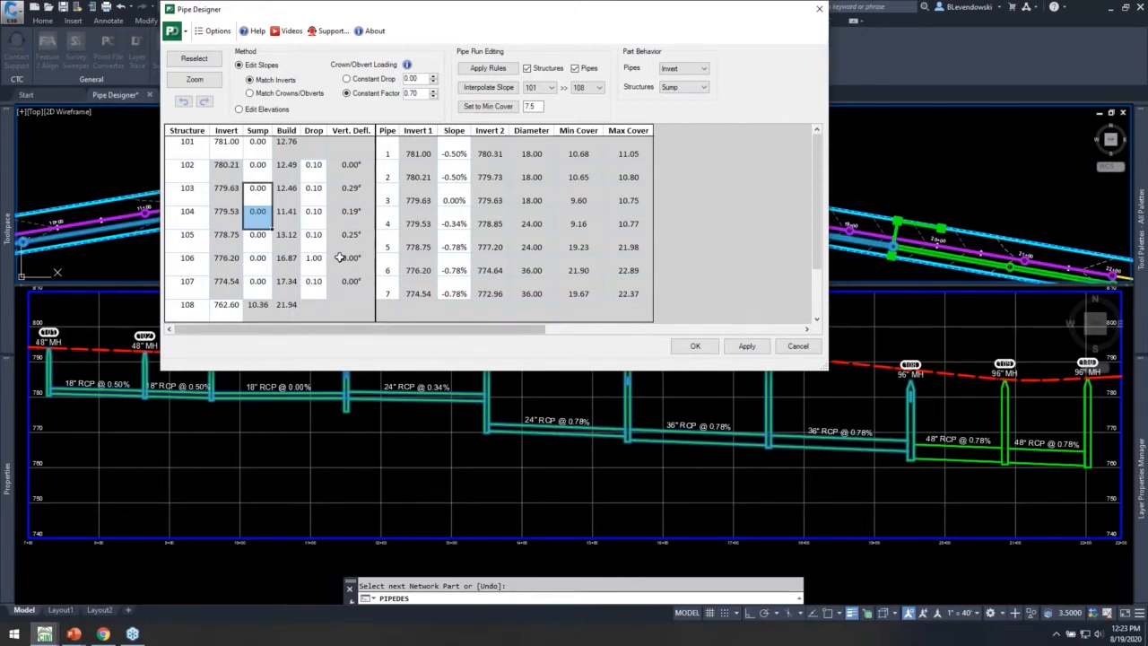
Interpolate the slope between structures 101 and 108 and apply it to the drawing
{"action": "left_click", "coordinate": [229, 146]}
{"action": "left_click", "coordinate": [226, 307]}
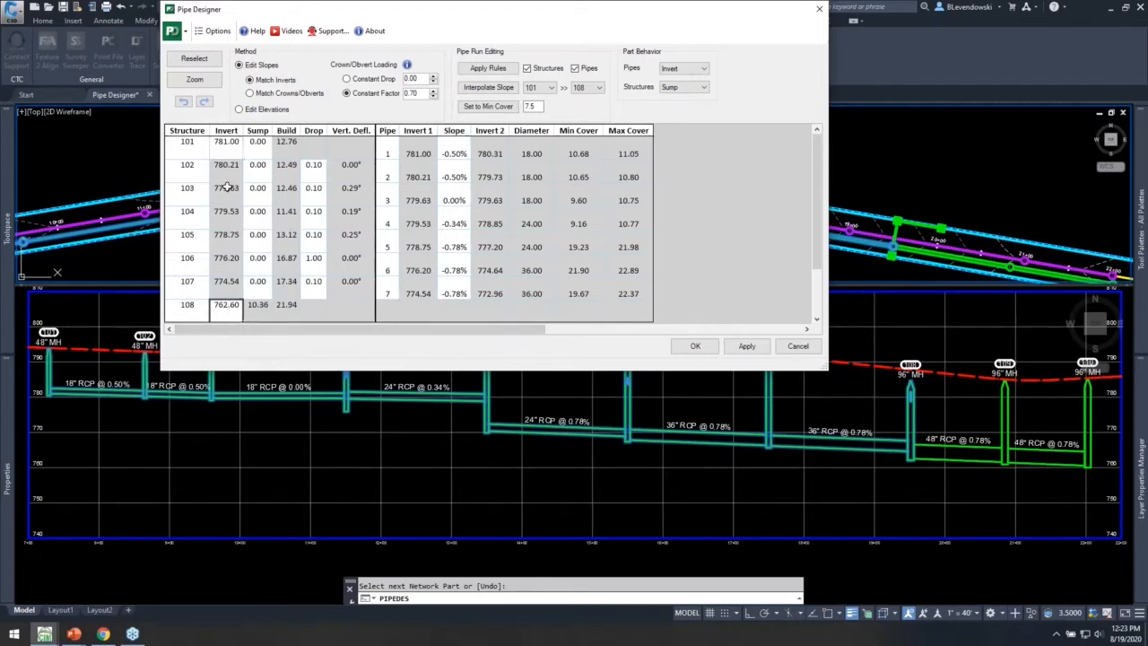
{"action": "left_click", "coordinate": [226, 146]}
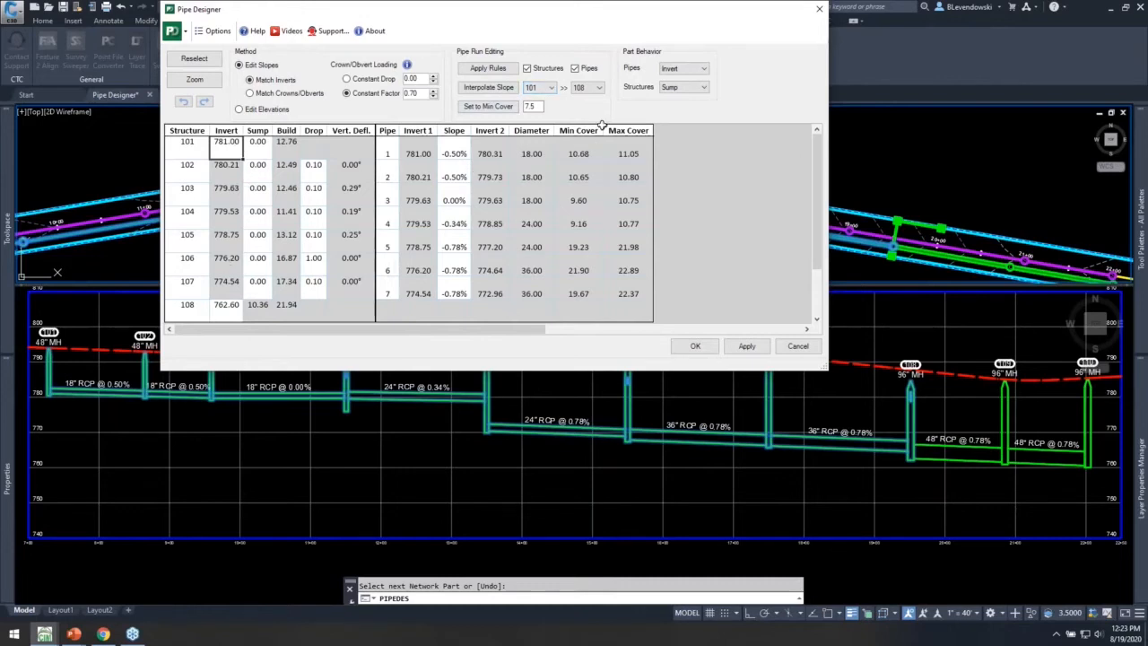
{"action": "left_click", "coordinate": [597, 88]}
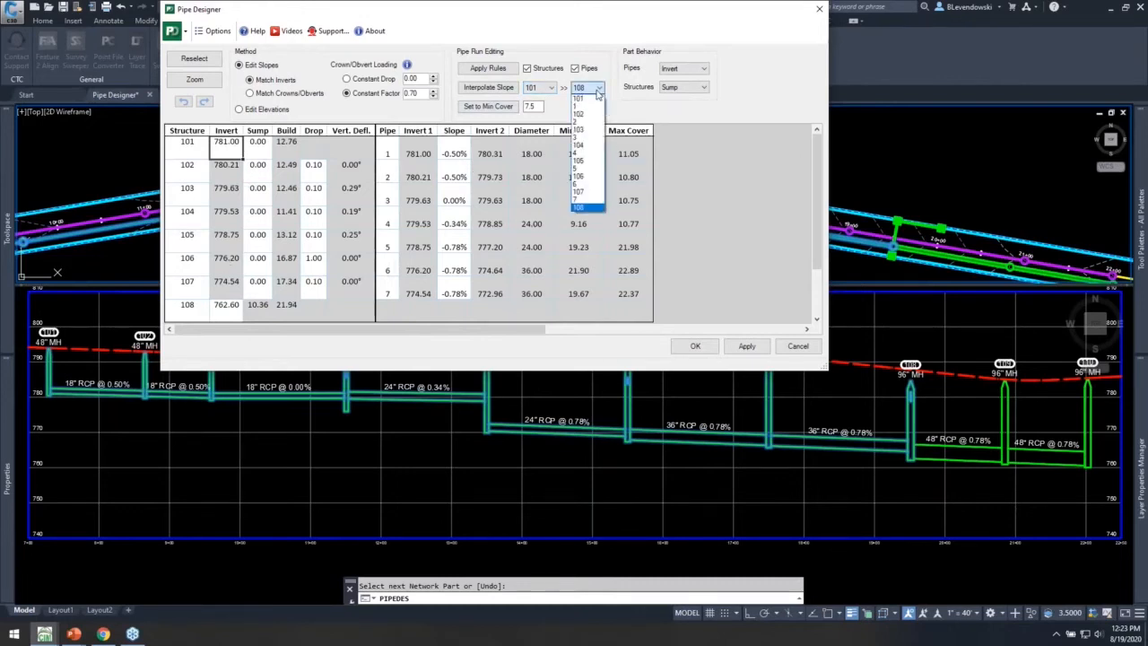
{"action": "left_click", "coordinate": [754, 18]}
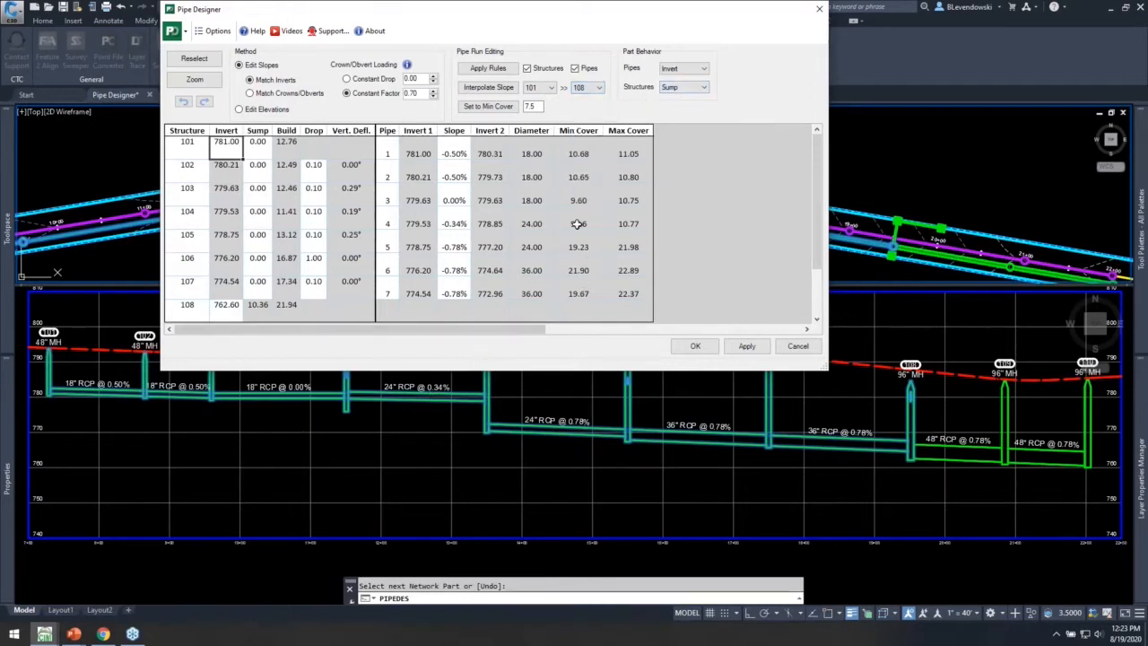
{"action": "left_click", "coordinate": [501, 90]}
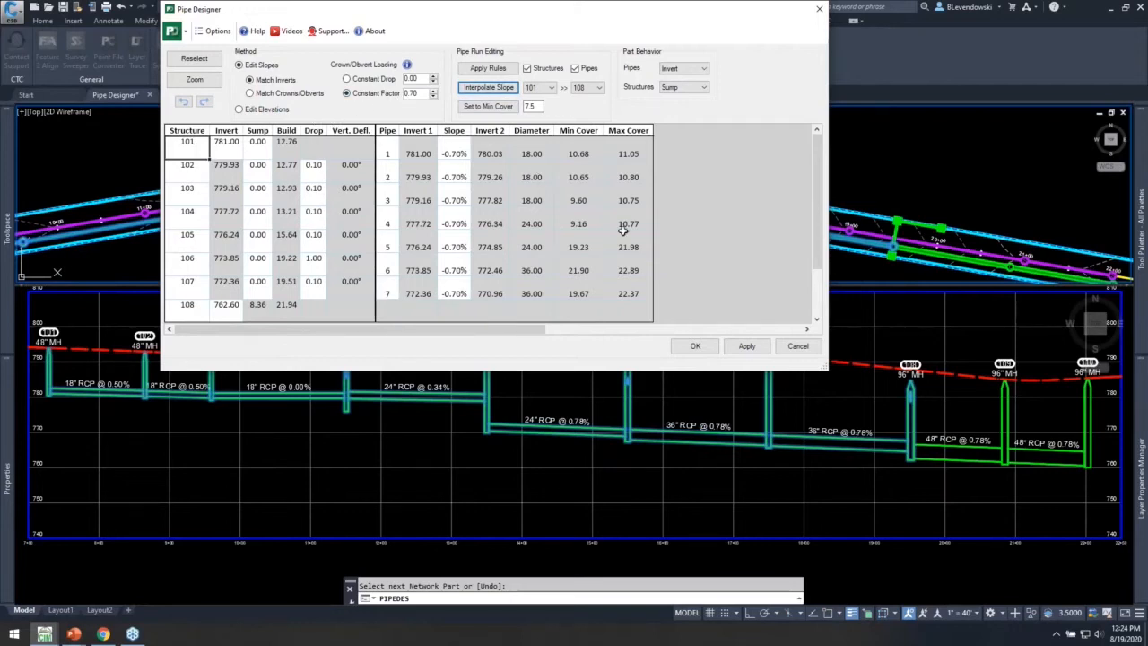
{"action": "left_click", "coordinate": [744, 348]}
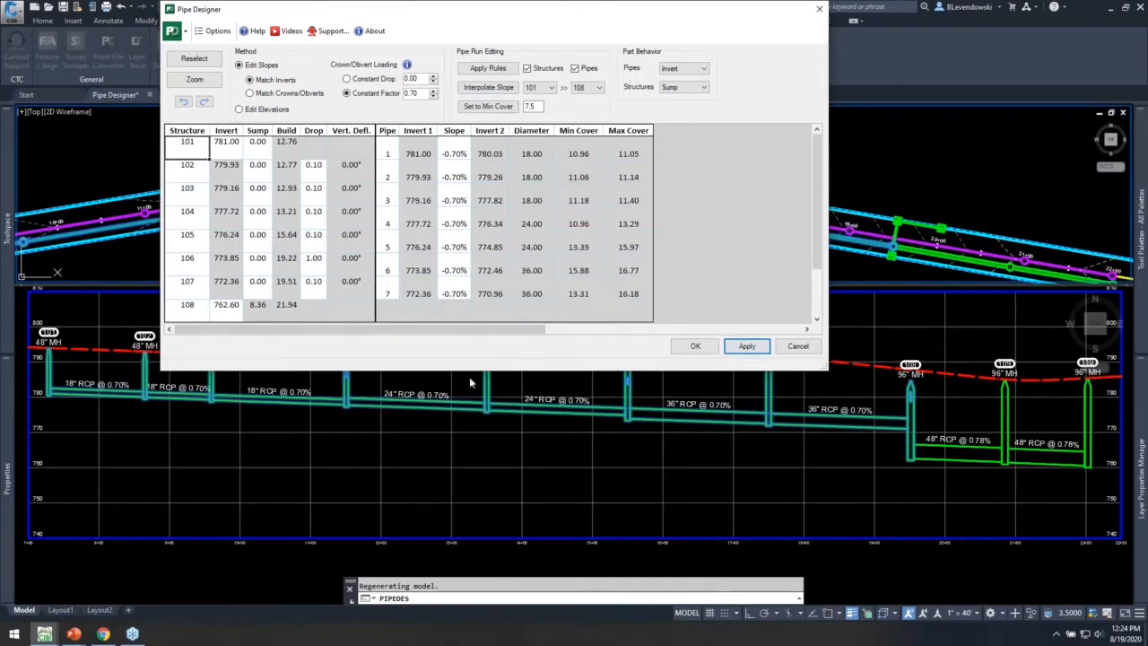
Interpolate the 101 to 108 slope a second time, check the sumps, slopes and end inverts, and apply and accept the design
{"action": "left_click", "coordinate": [490, 88]}
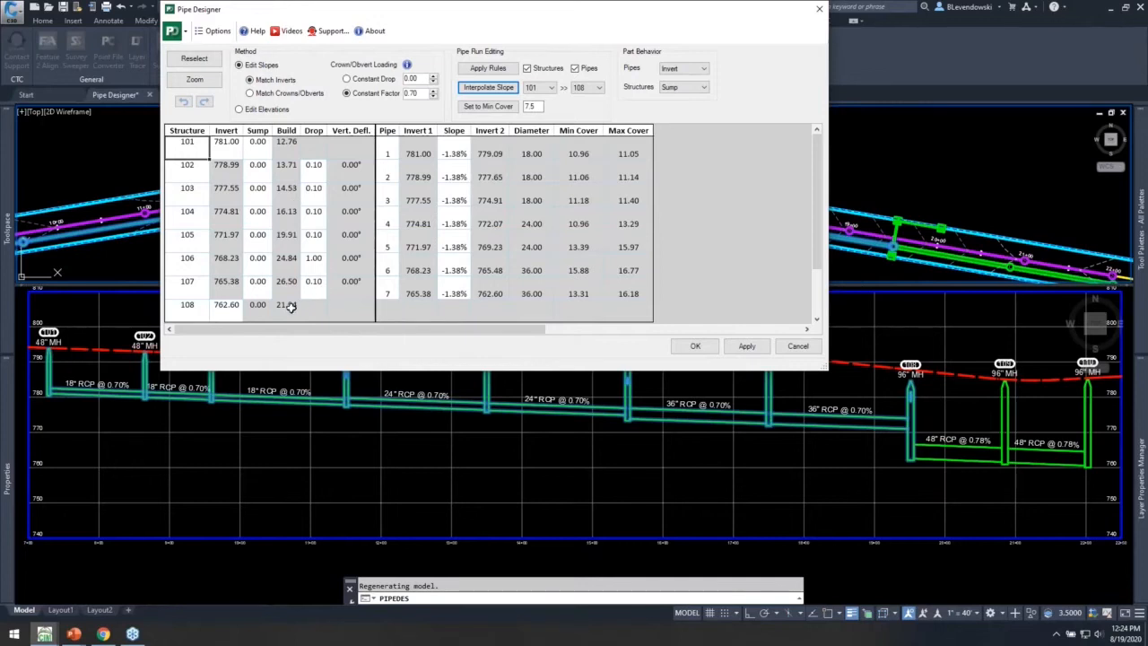
{"action": "left_click", "coordinate": [257, 306]}
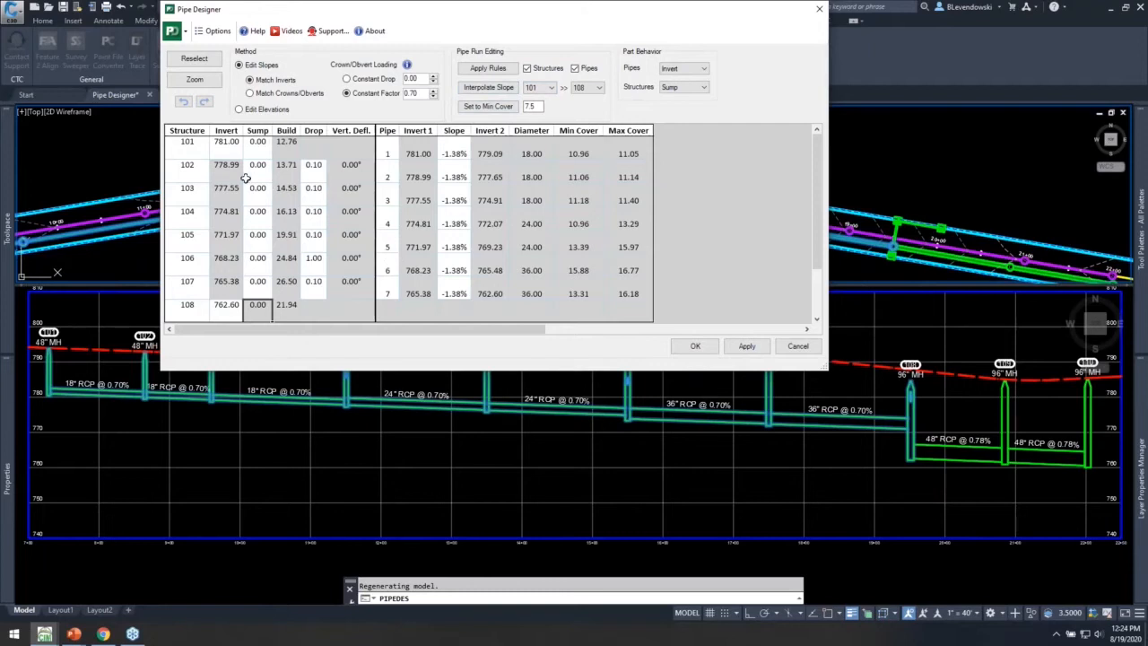
{"action": "left_click_drag", "start_coordinate": [257, 161], "coordinate": [260, 279]}
{"action": "left_click_drag", "start_coordinate": [455, 153], "coordinate": [454, 291]}
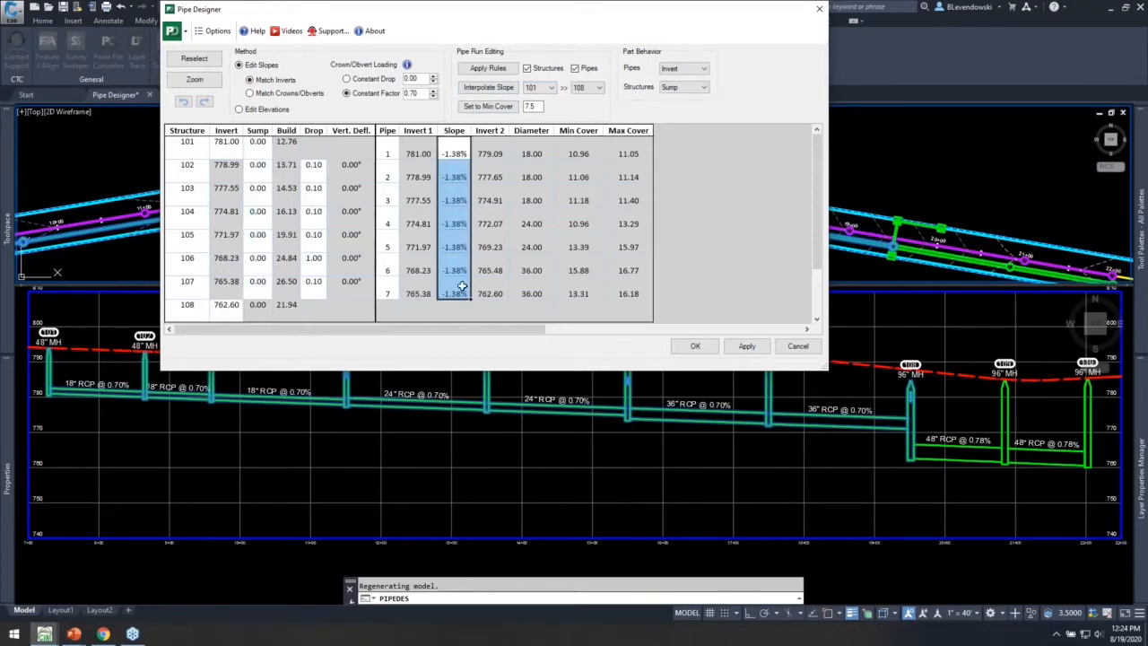
{"action": "left_click", "coordinate": [228, 143]}
{"action": "left_click", "coordinate": [226, 305]}
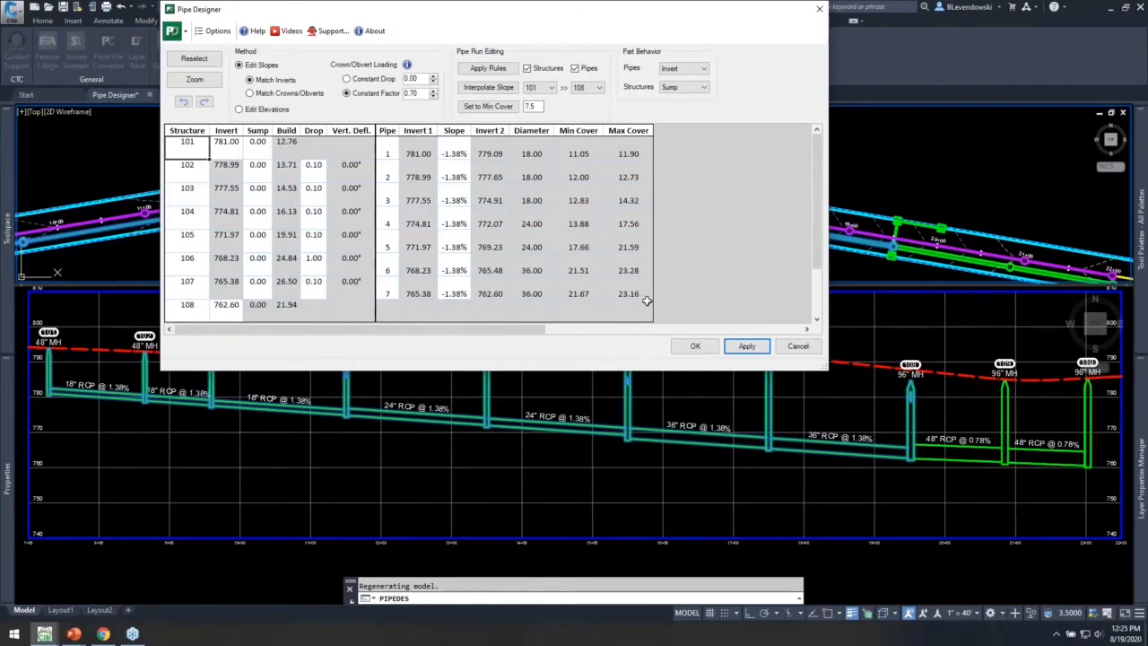
{"action": "left_click", "coordinate": [696, 348]}
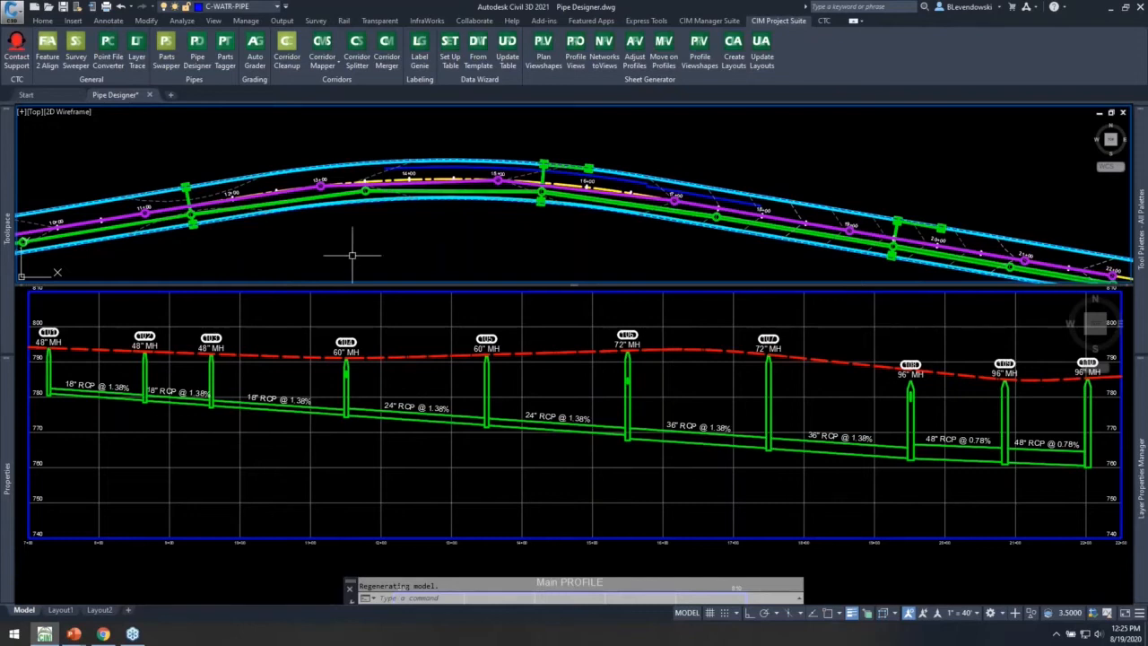
Convert the blue polyline between stations 14+00 and 18+00 in plan into a Site 1 feature line, with Assign elevations and Erase existing entities enabled
{"action": "middle_click_drag", "start_coordinate": [330, 149], "coordinate": [310, 161]}
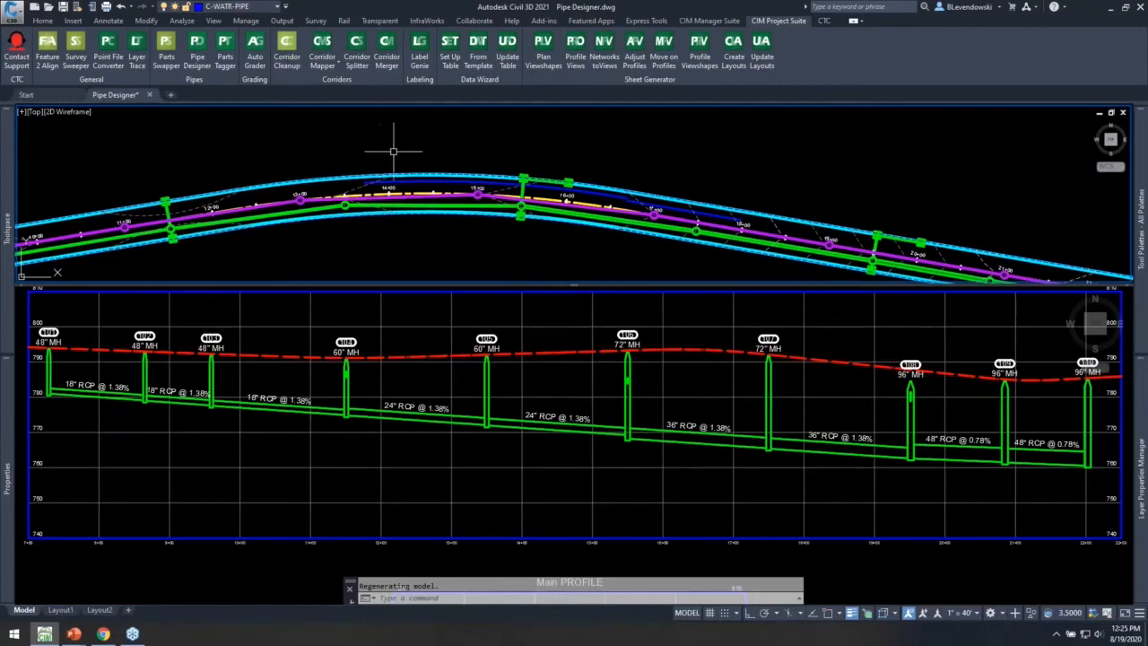
{"action": "key", "text": "Escape"}
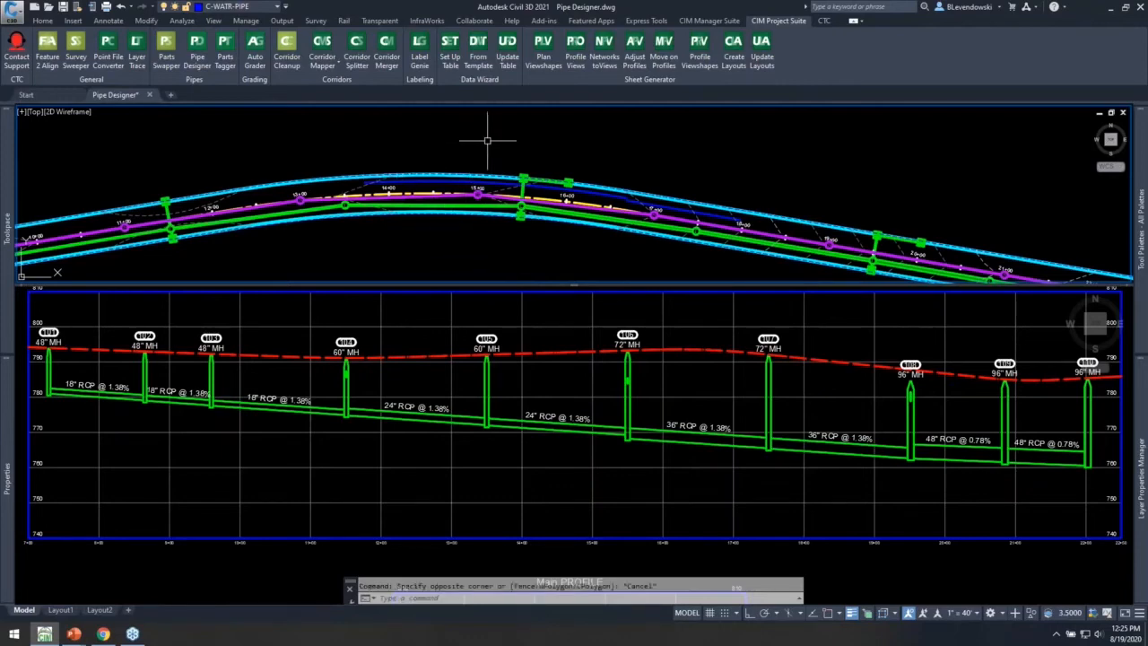
{"action": "scroll", "coordinate": [510, 194], "scroll_direction": "up", "scroll_amount": 2}
{"action": "middle_click_drag", "start_coordinate": [583, 200], "coordinate": [327, 184]}
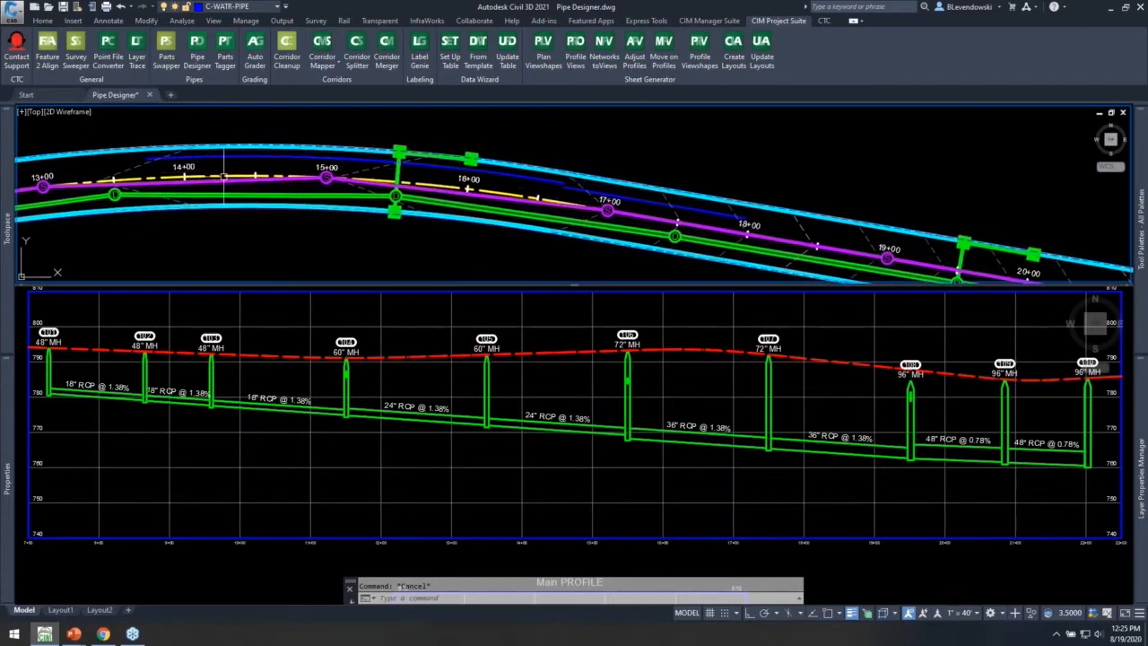
{"action": "left_click", "coordinate": [502, 318]}
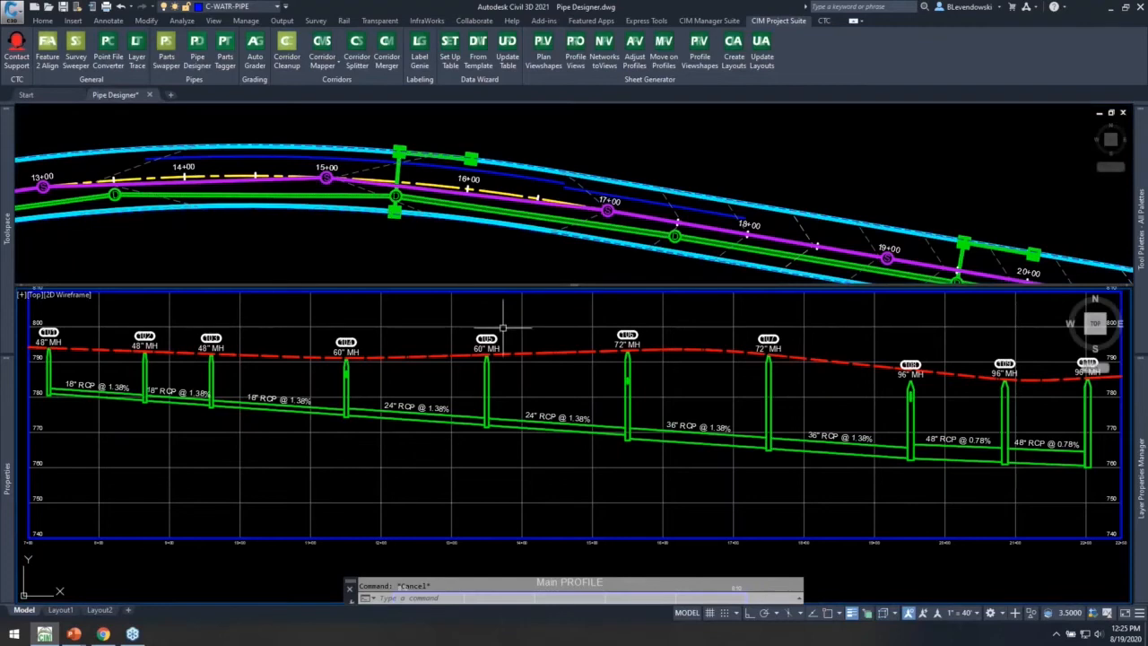
{"action": "scroll", "coordinate": [508, 377], "scroll_direction": "down", "scroll_amount": 4}
{"action": "middle_click_drag", "start_coordinate": [528, 445], "coordinate": [557, 433]}
{"action": "left_click", "coordinate": [518, 154]}
{"action": "left_click", "coordinate": [316, 160]}
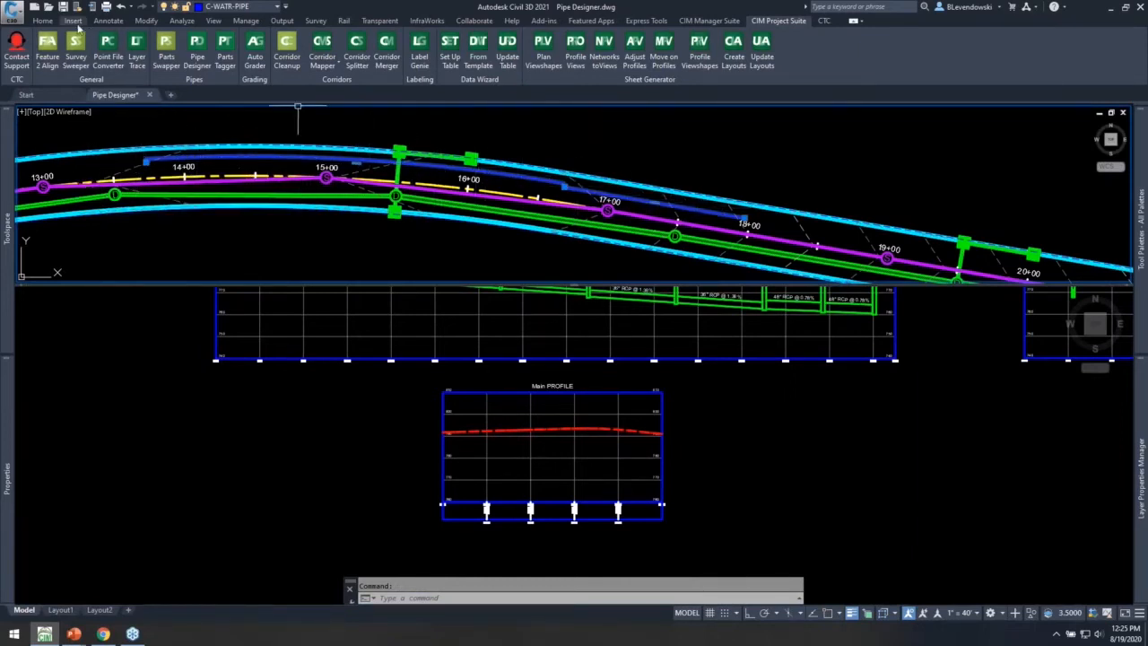
{"action": "left_click", "coordinate": [43, 20]}
{"action": "left_click", "coordinate": [180, 51]}
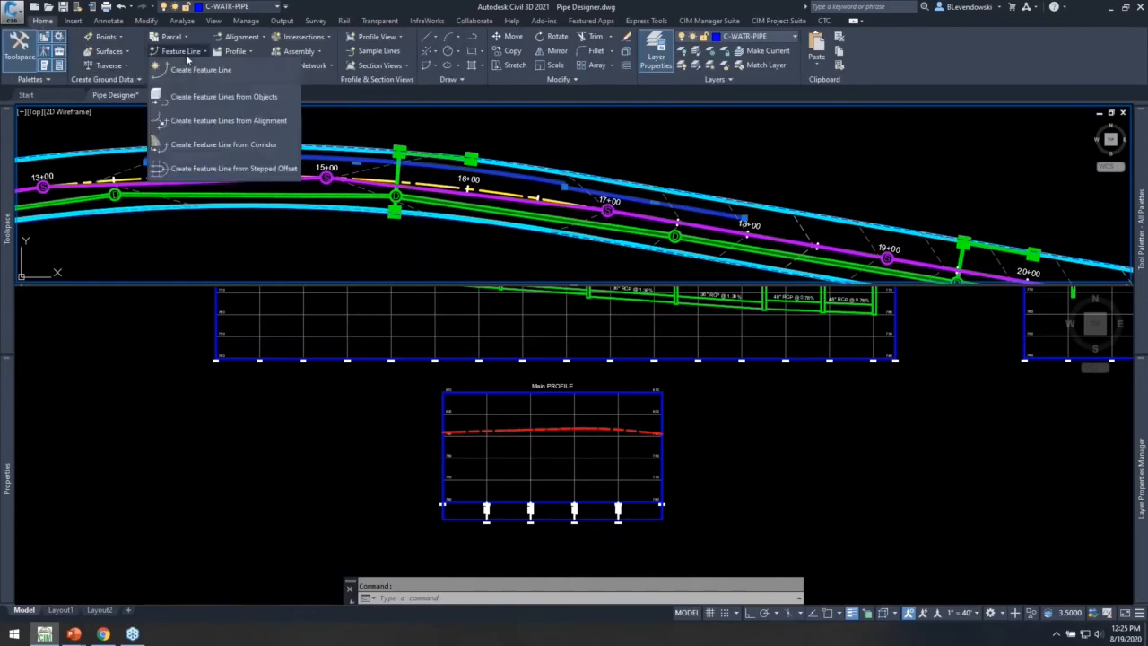
{"action": "left_click", "coordinate": [233, 95]}
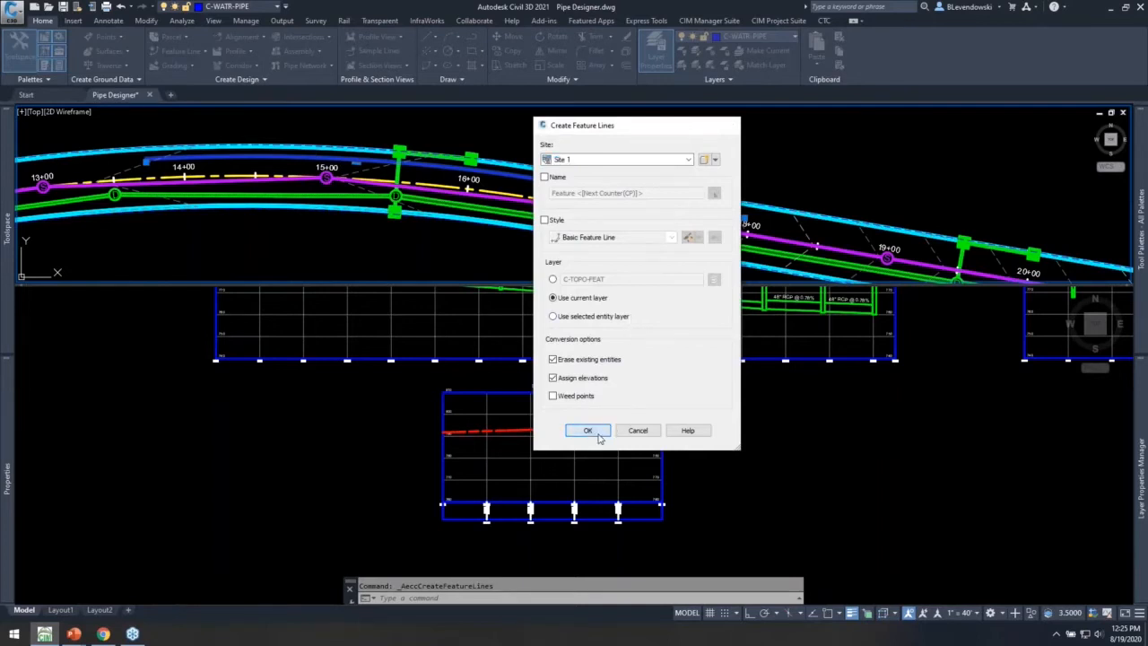
{"action": "left_click", "coordinate": [590, 431]}
{"action": "left_click", "coordinate": [562, 354]}
Inspect the new feature line's points along its length in plan, and clear the selection
{"action": "left_click", "coordinate": [269, 163]}
{"action": "scroll", "coordinate": [120, 179], "scroll_direction": "up", "scroll_amount": 2}
{"action": "middle_click_drag", "start_coordinate": [826, 204], "coordinate": [762, 205]}
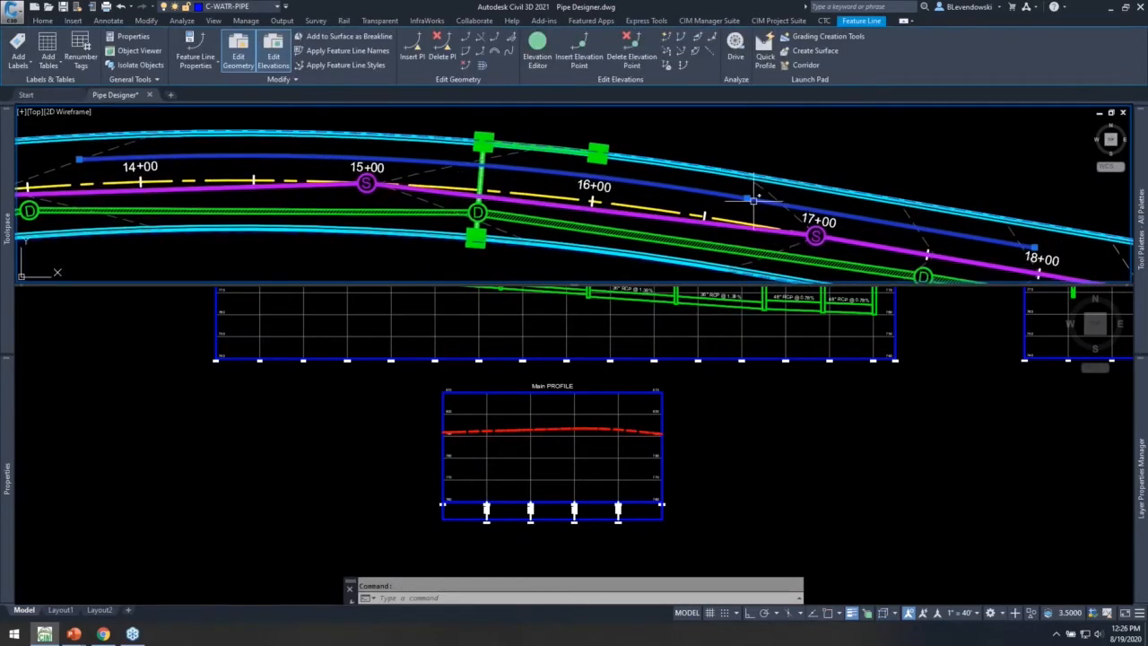
{"action": "left_click", "coordinate": [1036, 247]}
{"action": "middle_click_drag", "start_coordinate": [412, 185], "coordinate": [480, 197]}
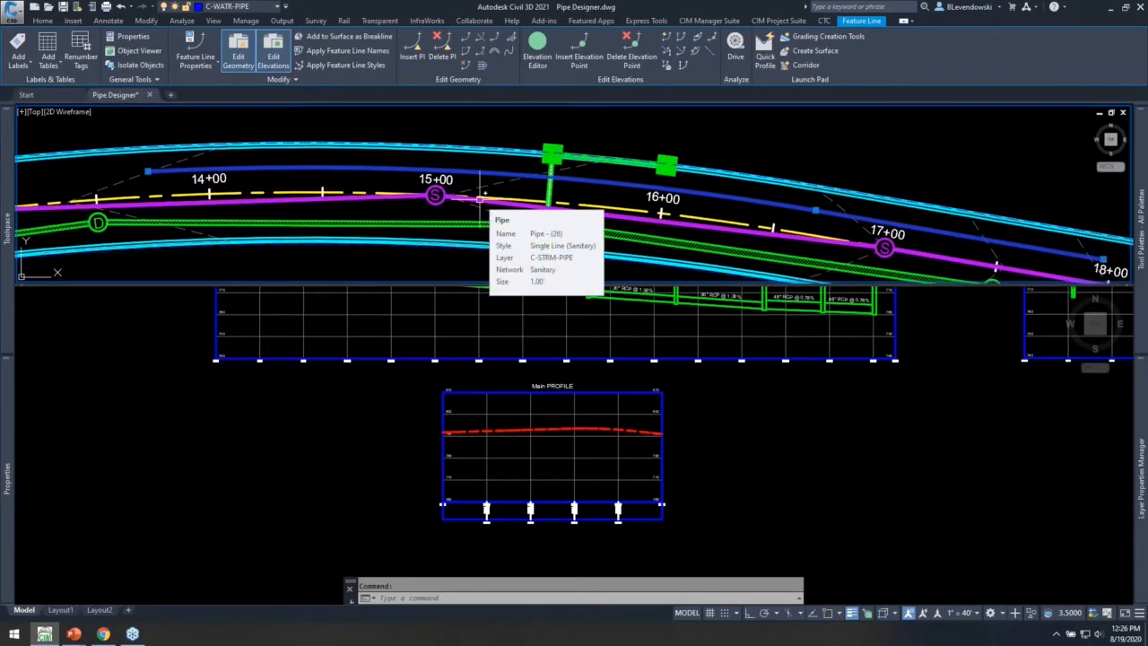
{"action": "key", "text": "Escape"}
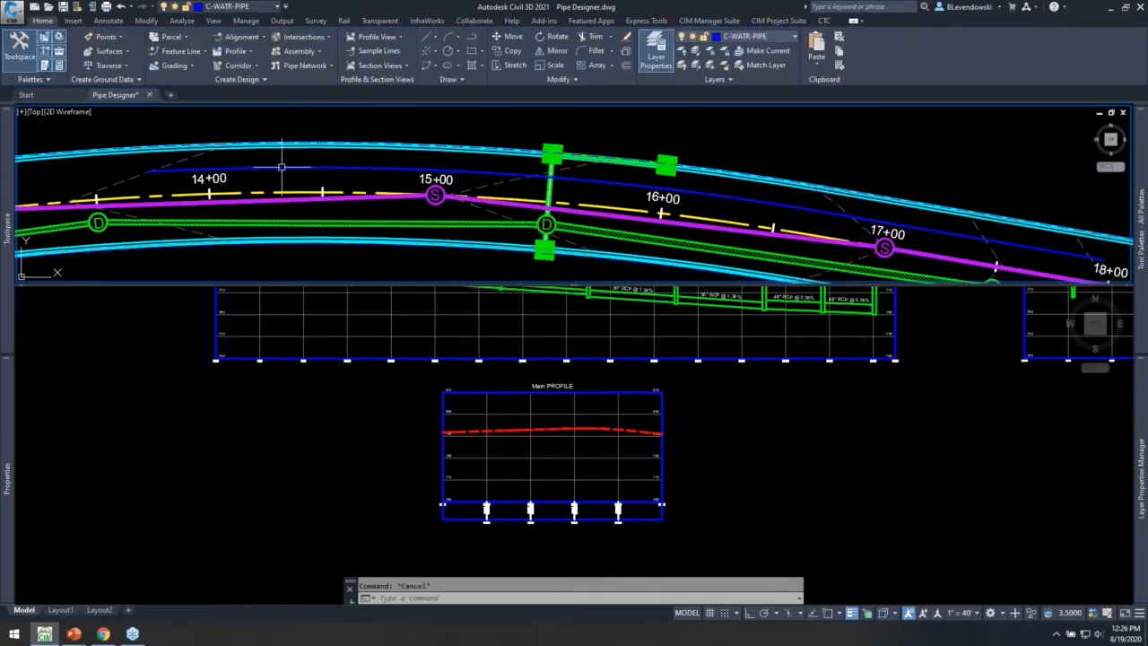
Insert elevation points every 25 feet along the blue water feature line in plan, check them along its length, and clear the selection
{"action": "left_click", "coordinate": [305, 169]}
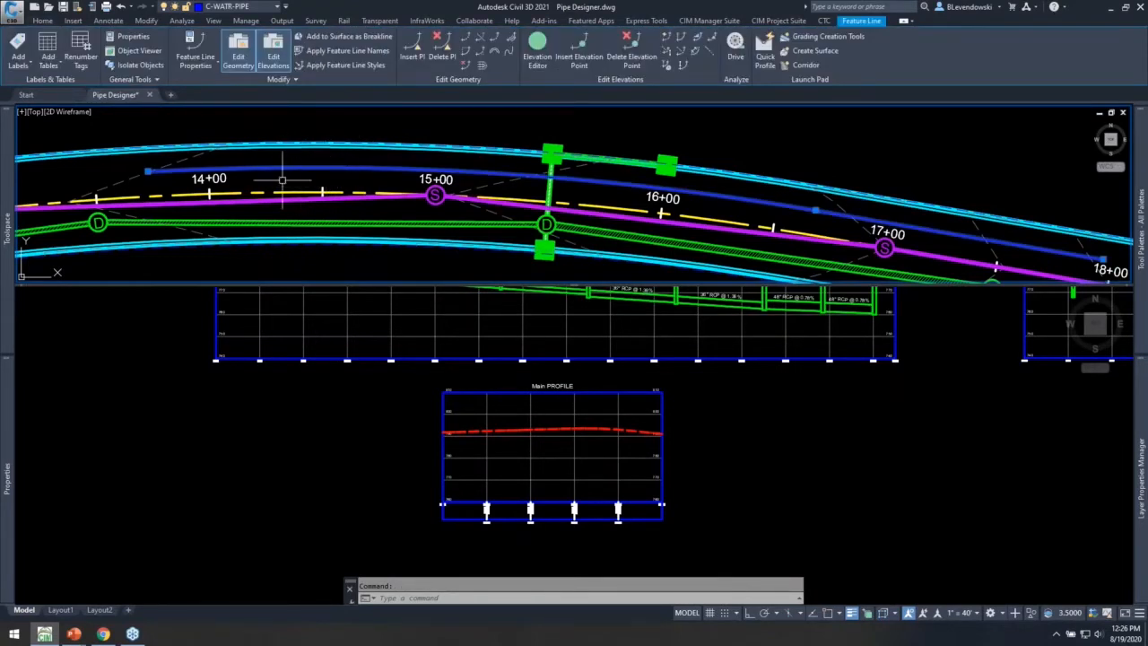
{"action": "left_click", "coordinate": [580, 58]}
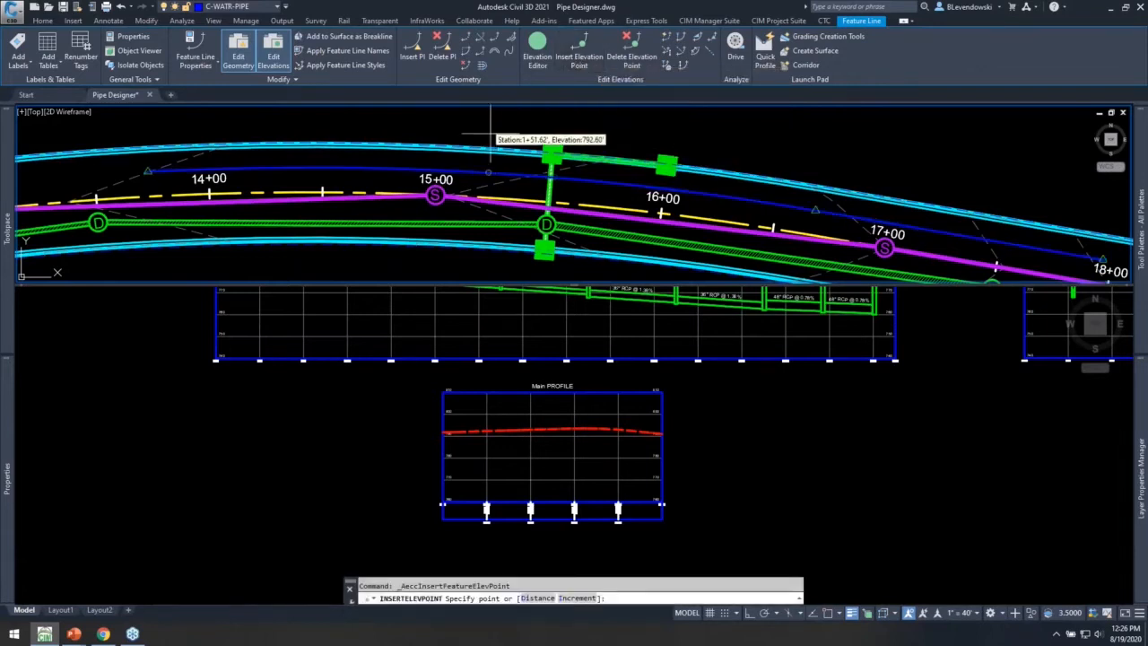
{"action": "type", "text": "ints"}
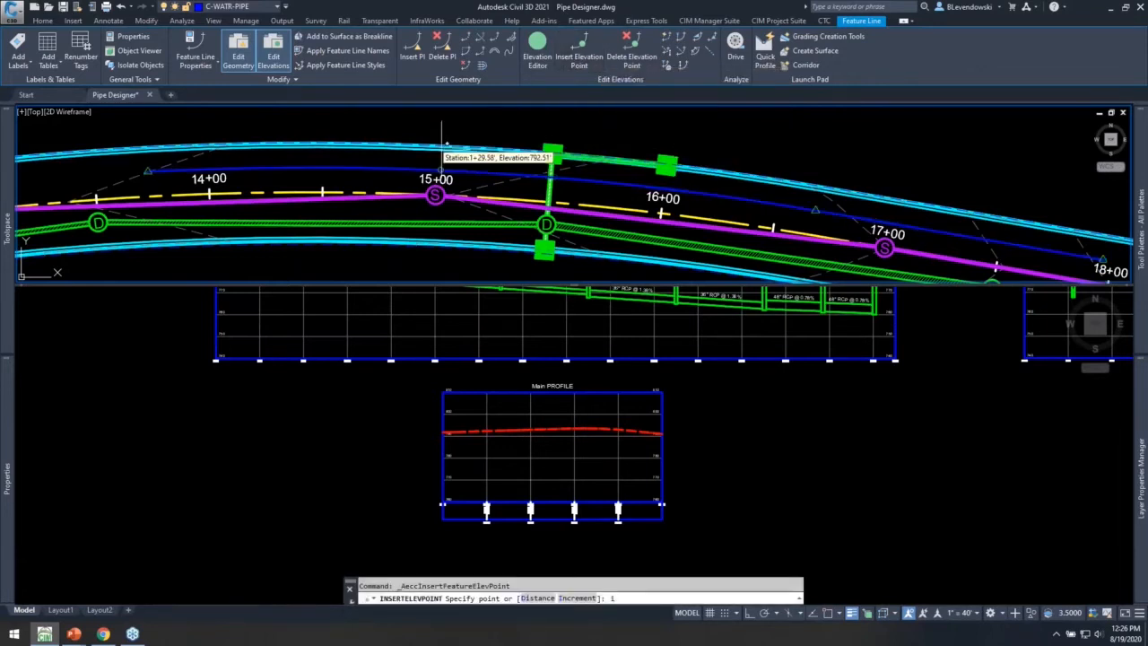
{"action": "key", "text": "Return"}
{"action": "type", "text": "25"}
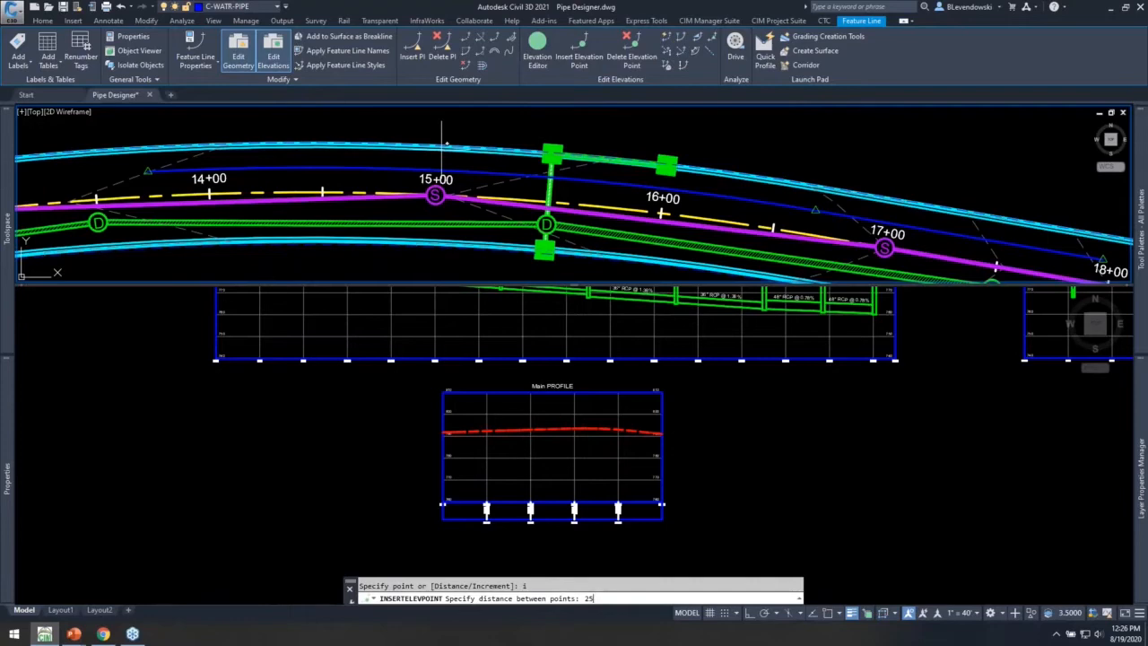
{"action": "key", "text": "Return"}
{"action": "key", "text": "Return"}
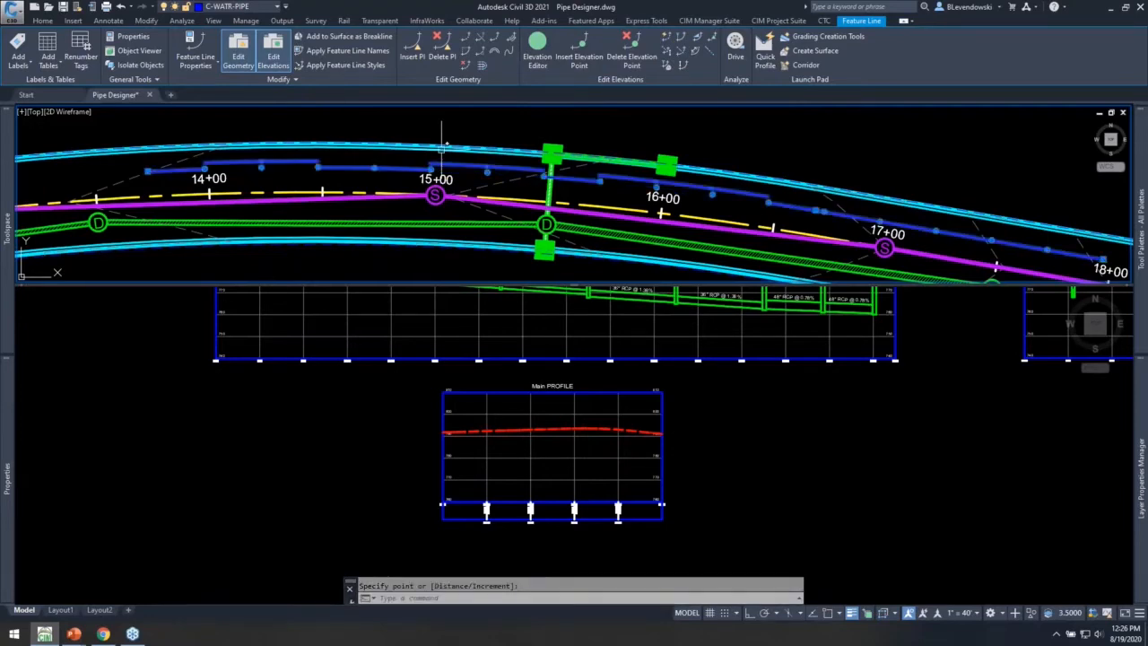
{"action": "scroll", "coordinate": [200, 168], "scroll_direction": "up", "scroll_amount": 4}
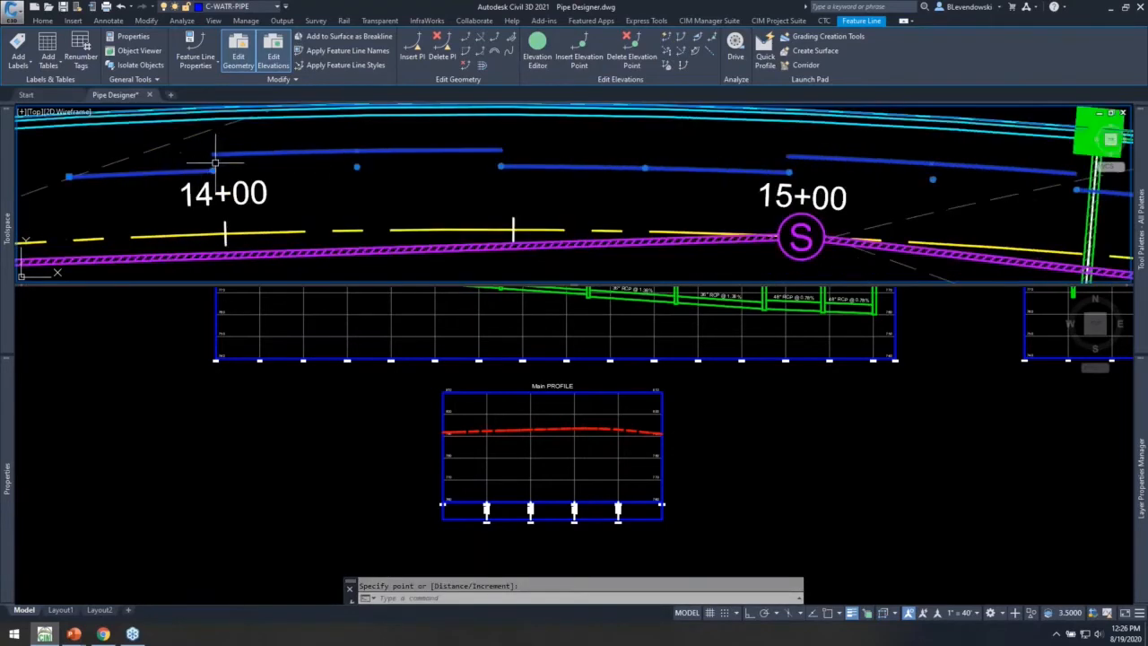
{"action": "scroll", "coordinate": [387, 179], "scroll_direction": "down", "scroll_amount": 2}
{"action": "middle_click_drag", "start_coordinate": [782, 180], "coordinate": [646, 196]}
{"action": "middle_click_drag", "start_coordinate": [480, 191], "coordinate": [613, 209]}
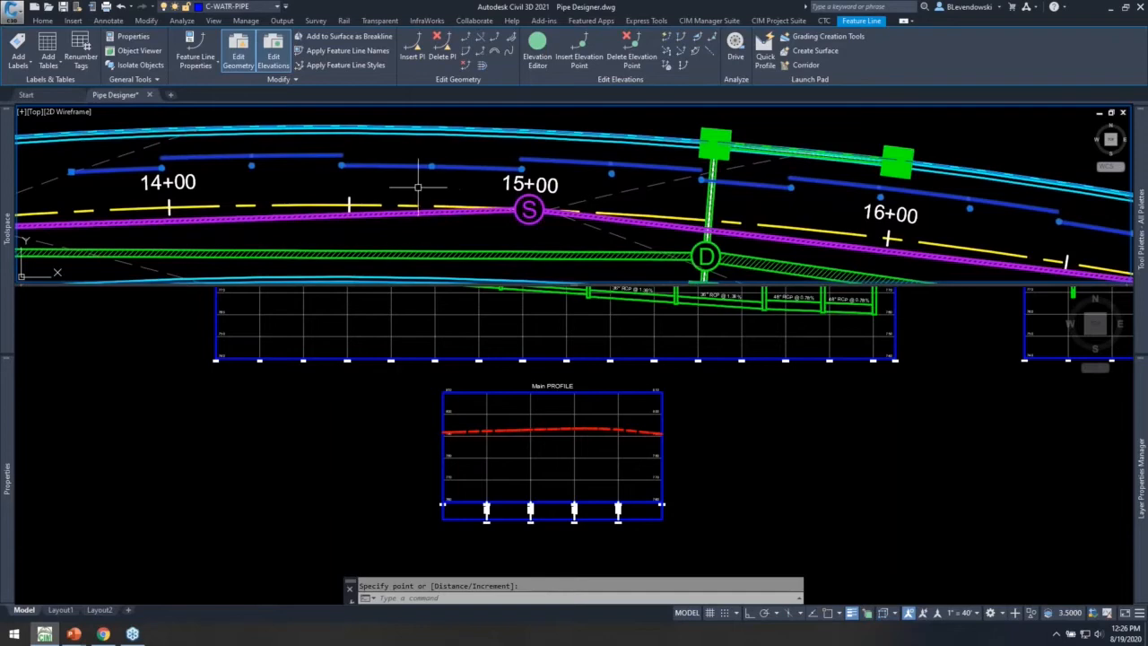
{"action": "scroll", "coordinate": [415, 180], "scroll_direction": "down", "scroll_amount": 2}
{"action": "key", "text": "Escape"}
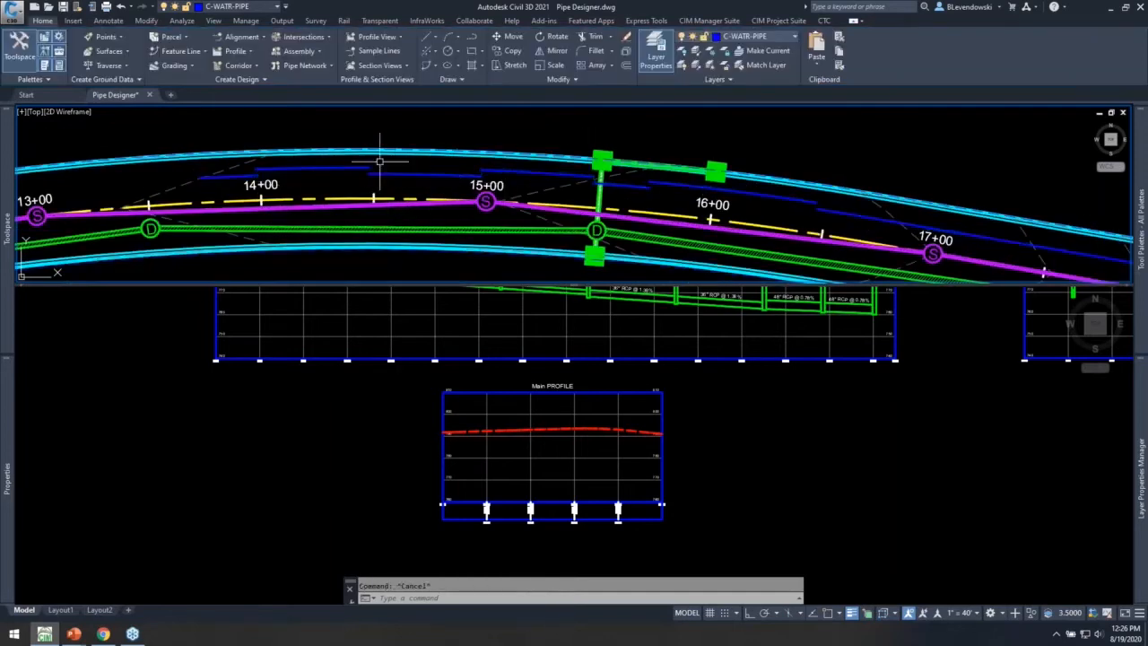
Set the water feature line's elevations from surface fg, without intermediate grade break points or a relative elevation offset
{"action": "left_click", "coordinate": [356, 169]}
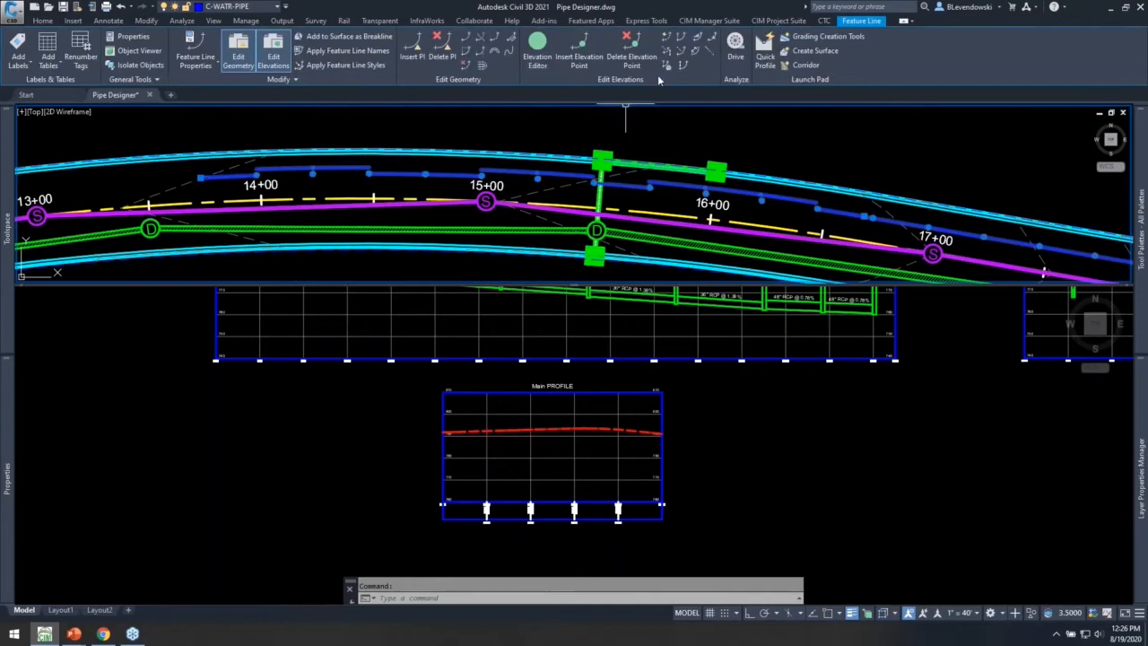
{"action": "left_click", "coordinate": [667, 68]}
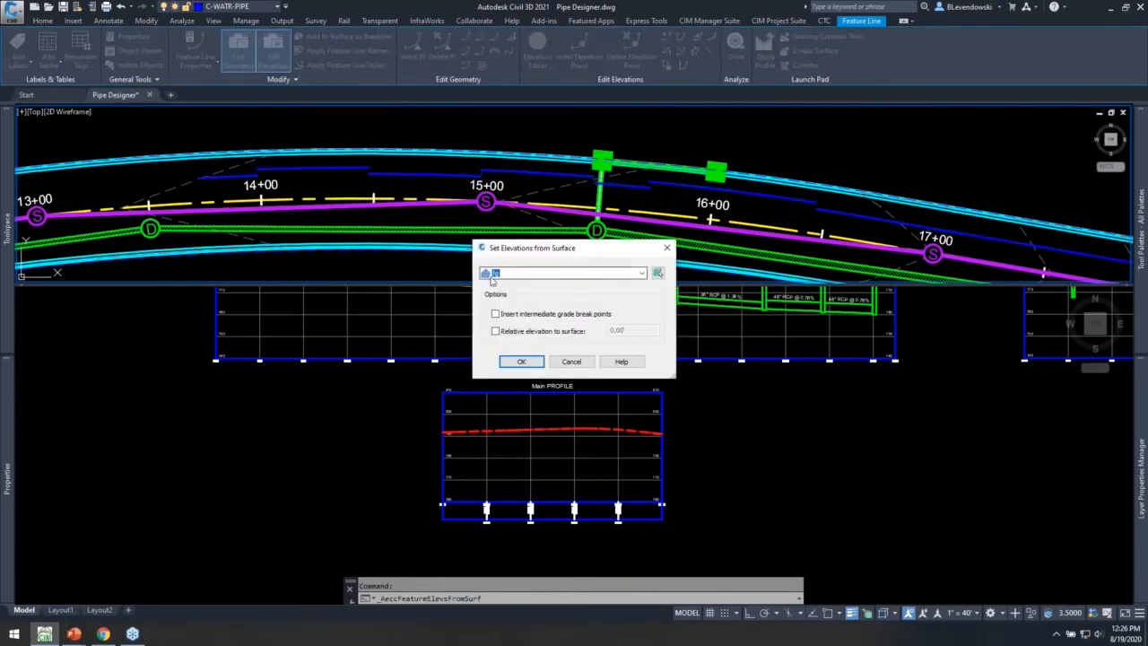
{"action": "left_click", "coordinate": [521, 361]}
{"action": "left_click", "coordinate": [393, 171]}
{"action": "key", "text": "Return"}
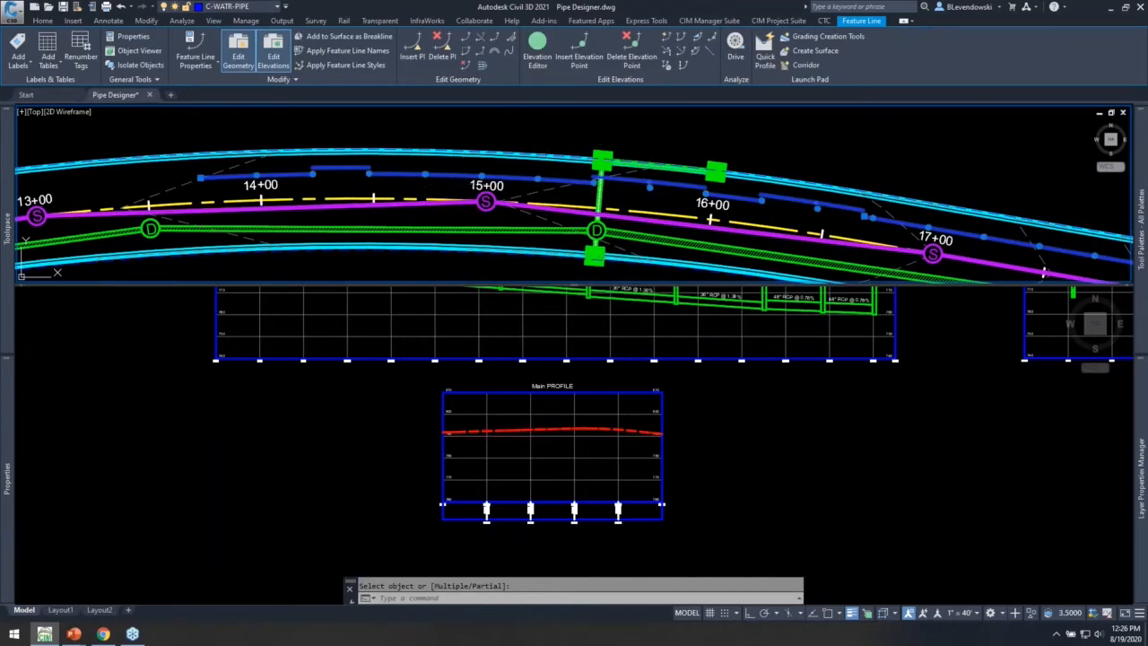
{"action": "key", "text": "Escape"}
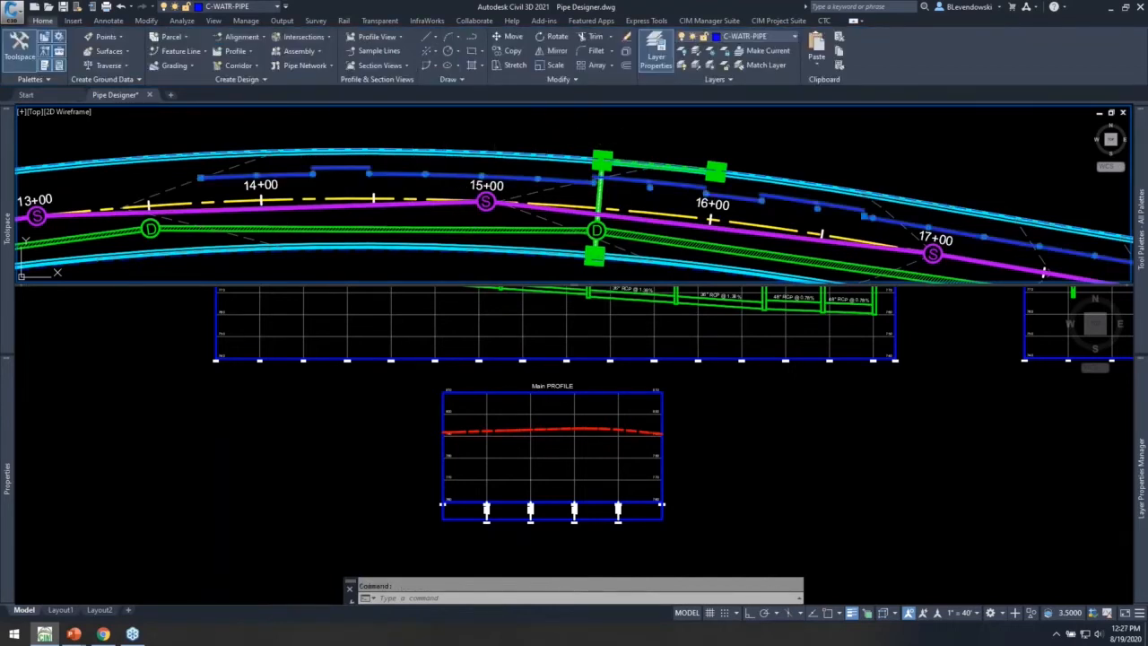
Raise the water feature line by an elevation difference of 7.5 feet
{"action": "right_click", "coordinate": [438, 165]}
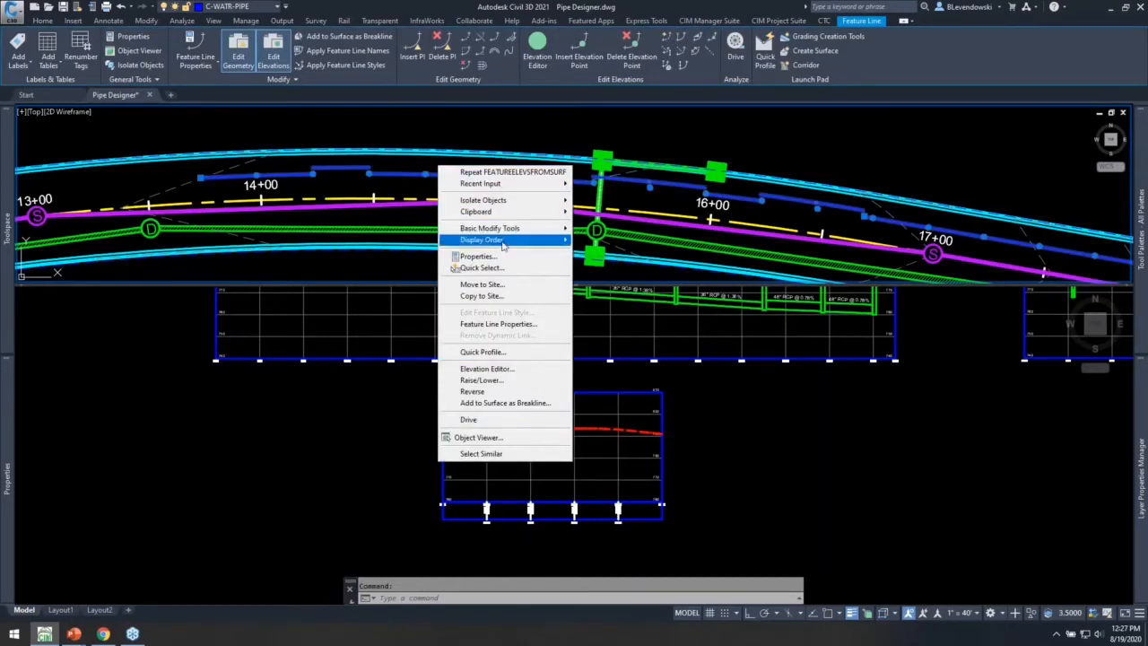
{"action": "left_click", "coordinate": [485, 381]}
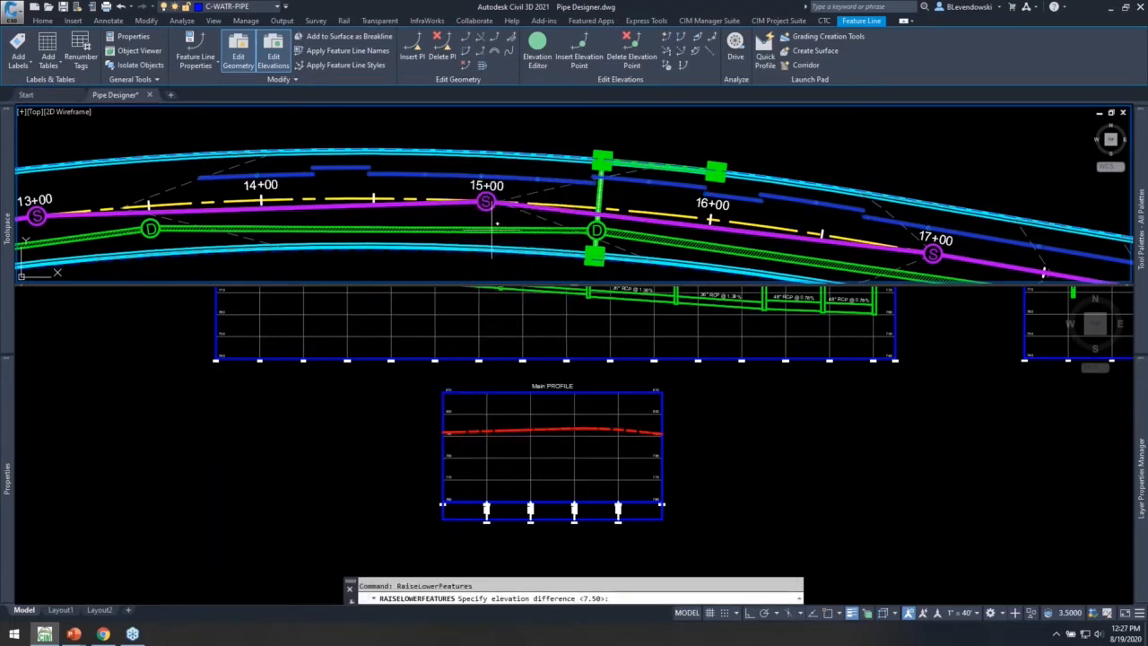
{"action": "type", "text": "7.5"}
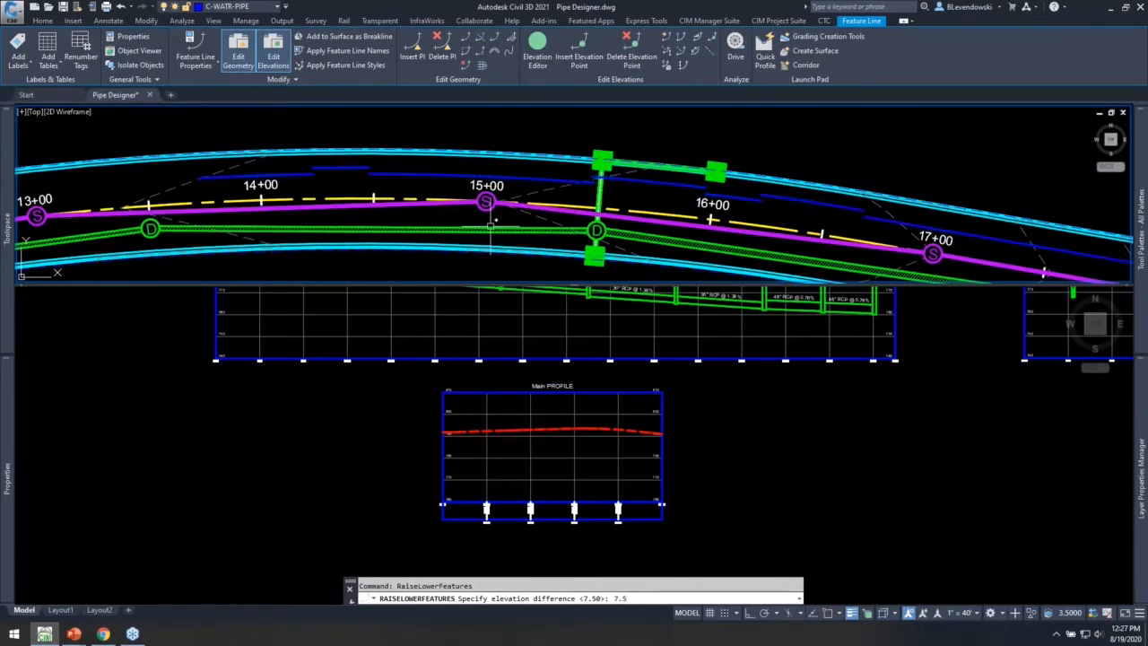
{"action": "key", "text": "Return"}
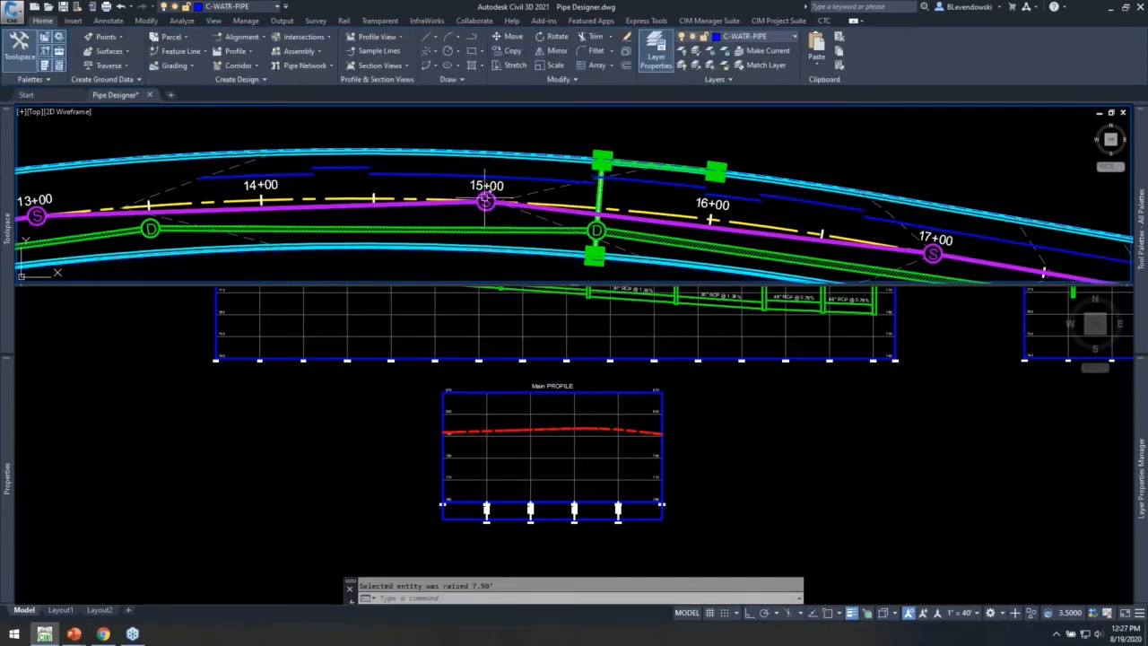
Start a pipe network from the water feature line, accepting the flow direction, naming it Water and choosing 8" PVC pipe
{"action": "left_click", "coordinate": [309, 65]}
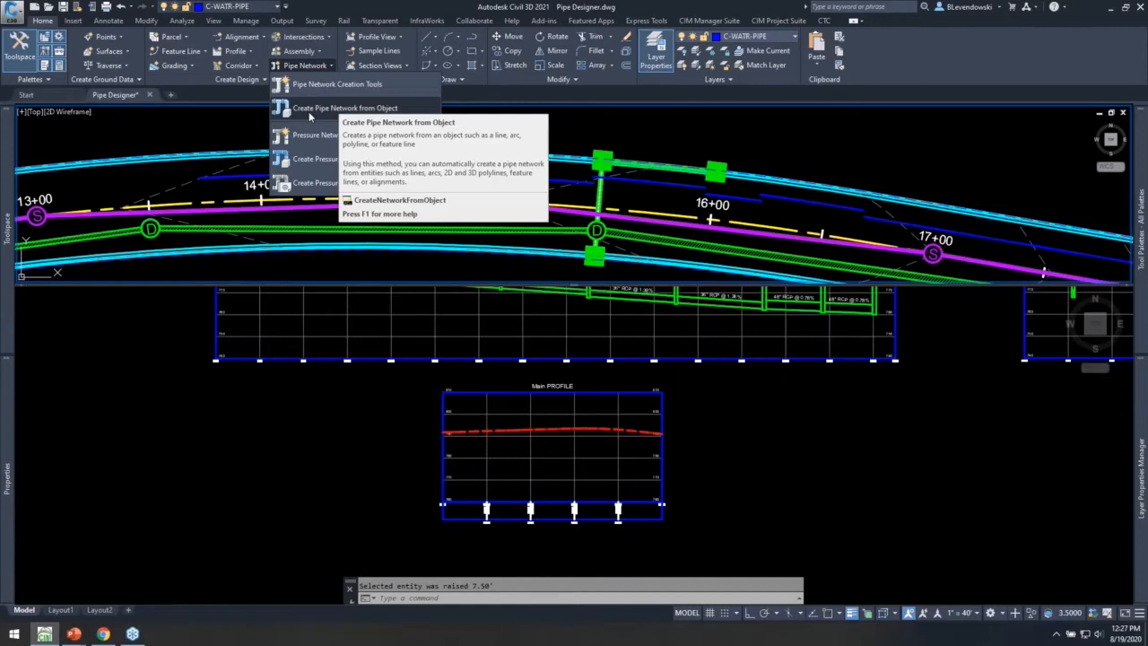
{"action": "left_click", "coordinate": [332, 110]}
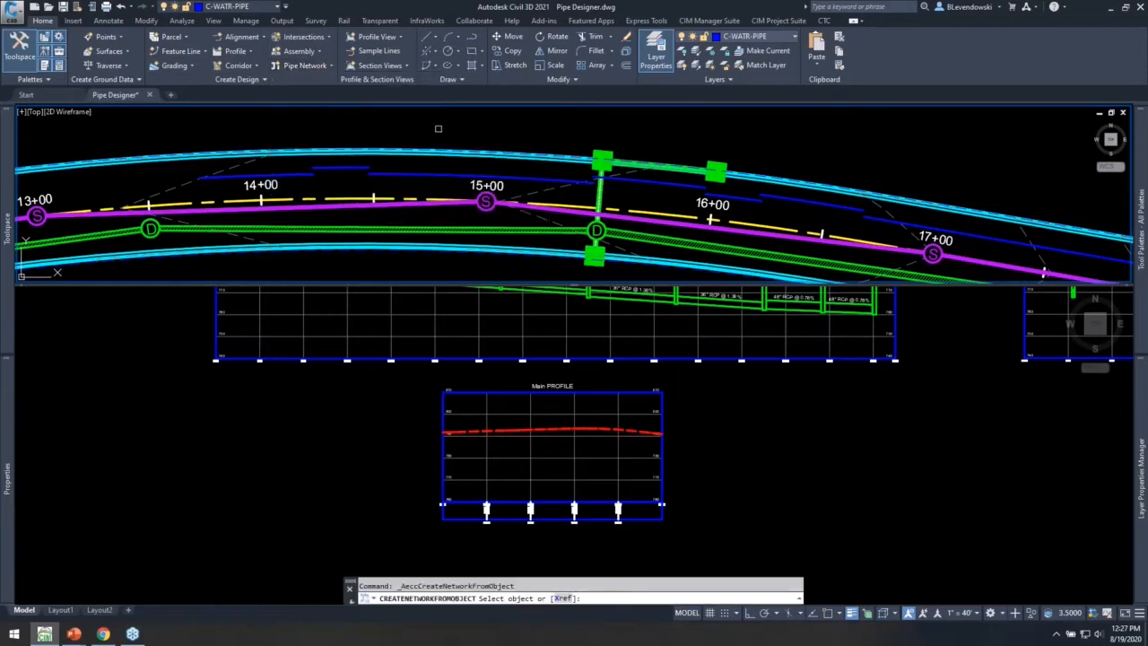
{"action": "left_click", "coordinate": [384, 172]}
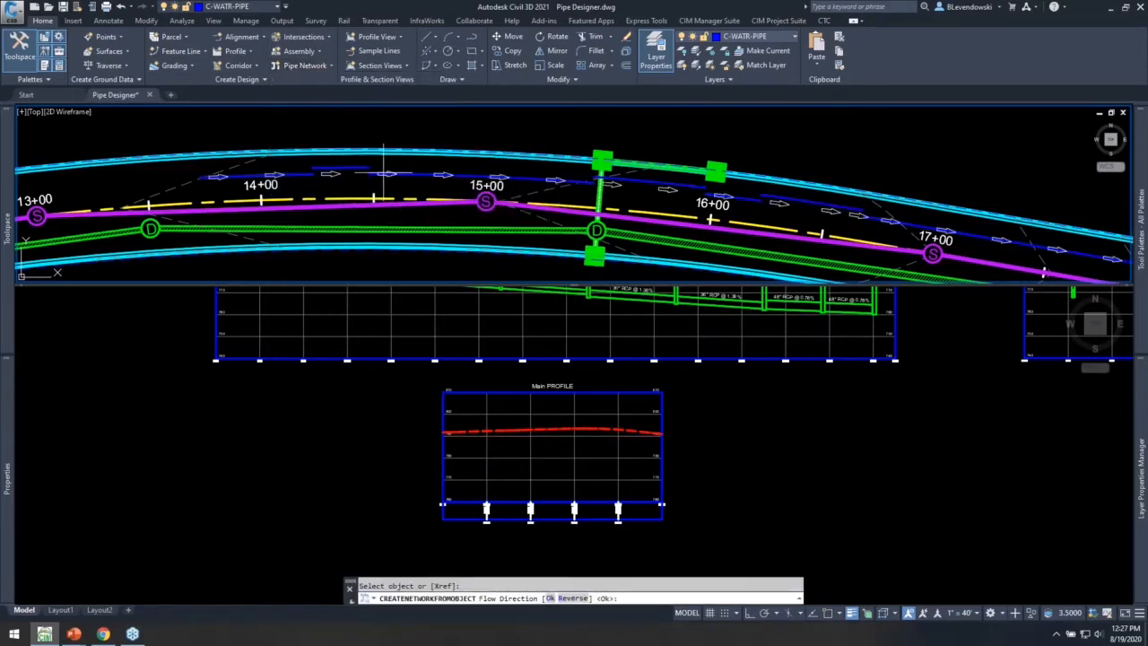
{"action": "key", "text": "Return"}
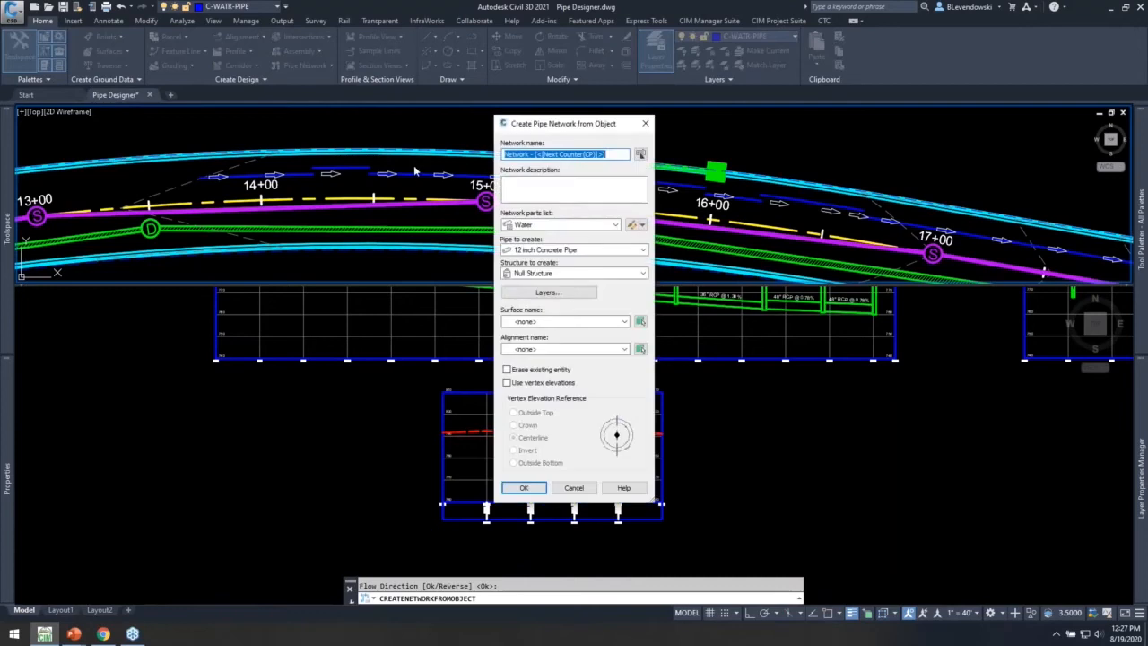
{"action": "type", "text": "Water"}
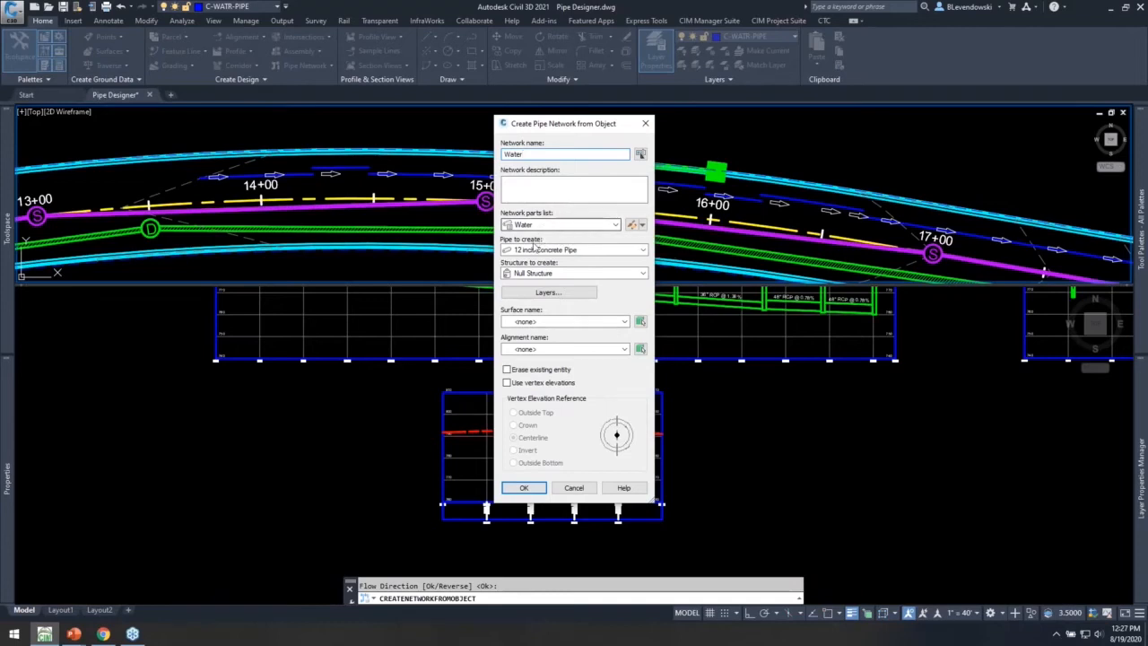
{"action": "left_click", "coordinate": [586, 251]}
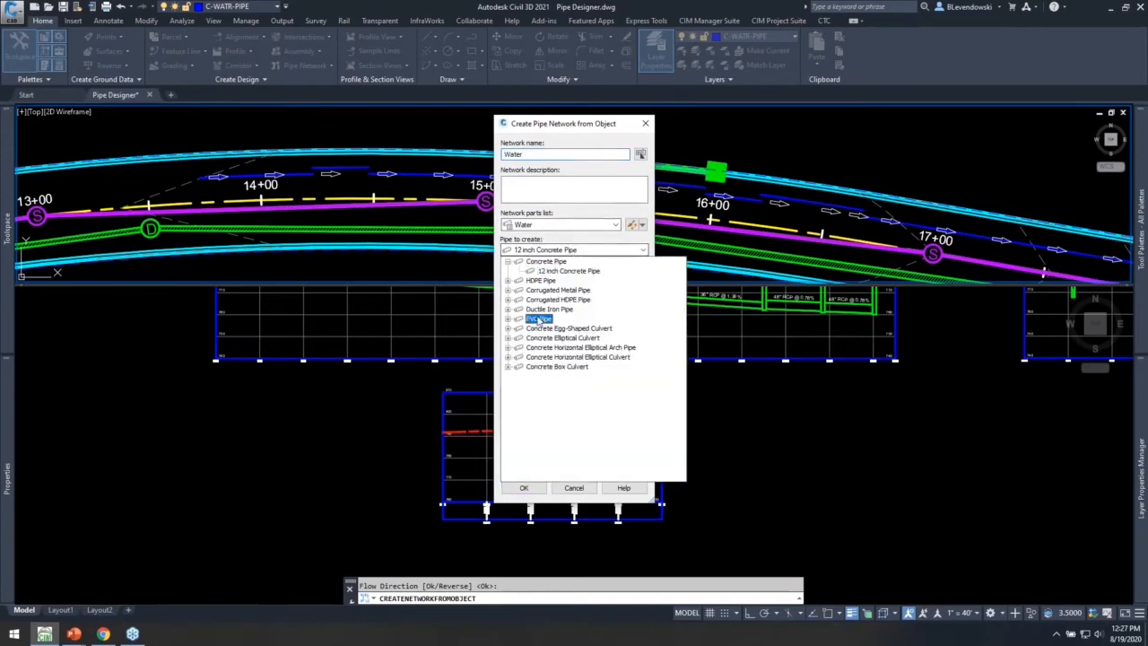
{"action": "left_click", "coordinate": [539, 318]}
{"action": "left_click", "coordinate": [547, 347]}
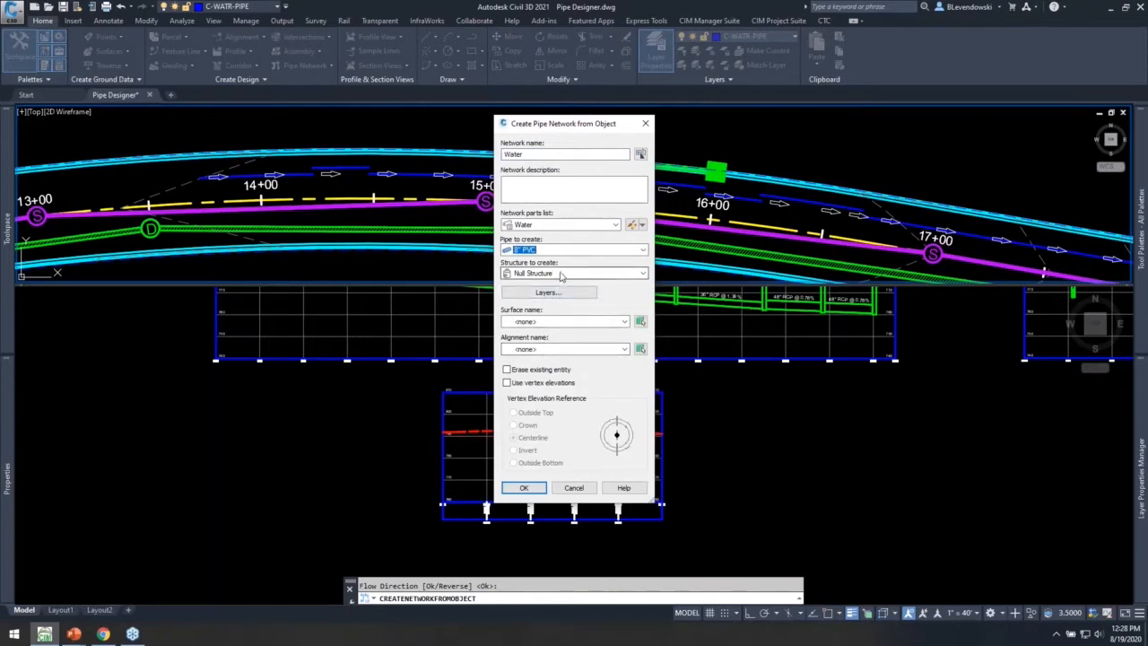
Assign surface fg and alignment Main to the Water pipe network
{"action": "left_click", "coordinate": [538, 322]}
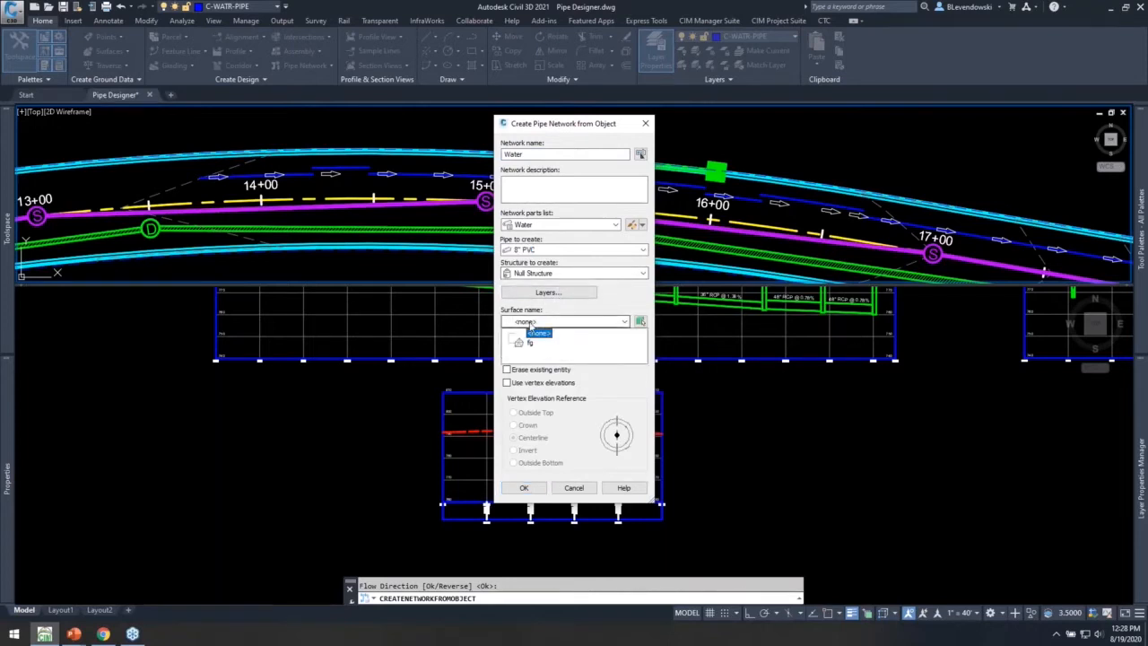
{"action": "left_click", "coordinate": [535, 343]}
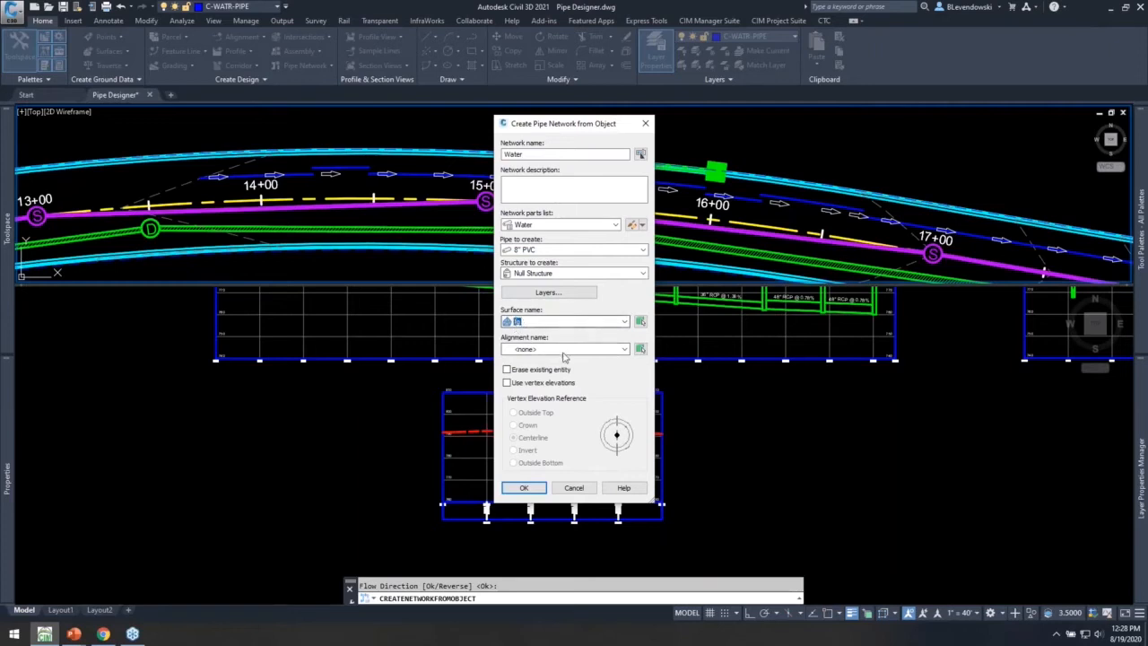
{"action": "left_click", "coordinate": [563, 351]}
{"action": "left_click", "coordinate": [537, 374]}
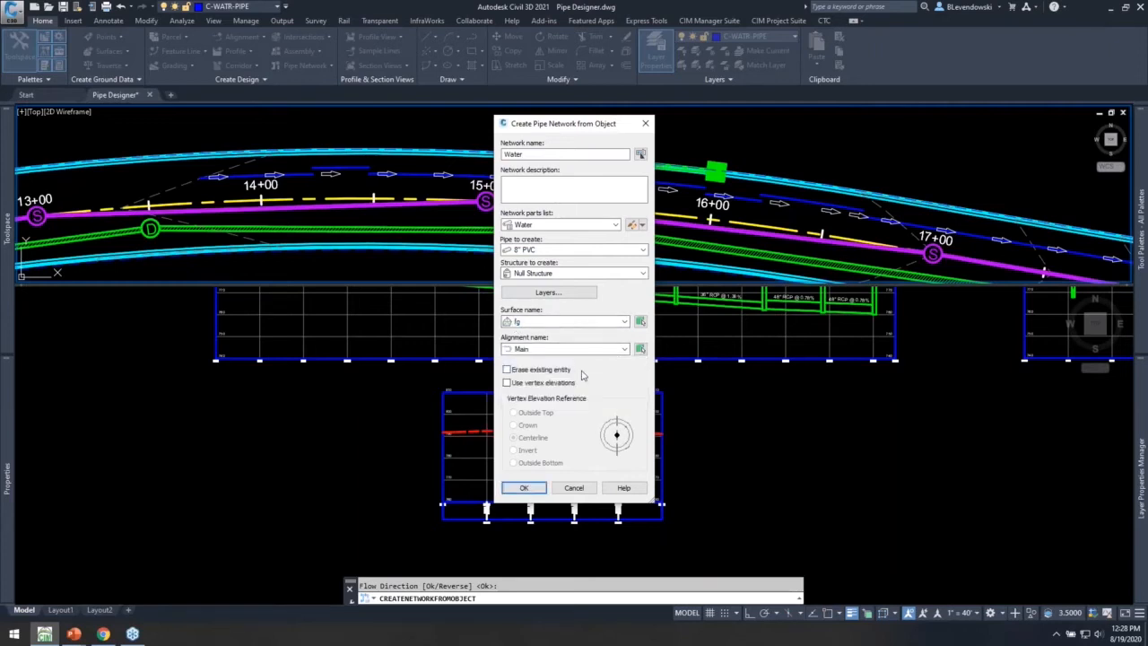
Create the Water network with Erase existing entity and Use vertex elevations enabled, referencing vertex elevations to the pipes' Outside Top
{"action": "left_click", "coordinate": [535, 371]}
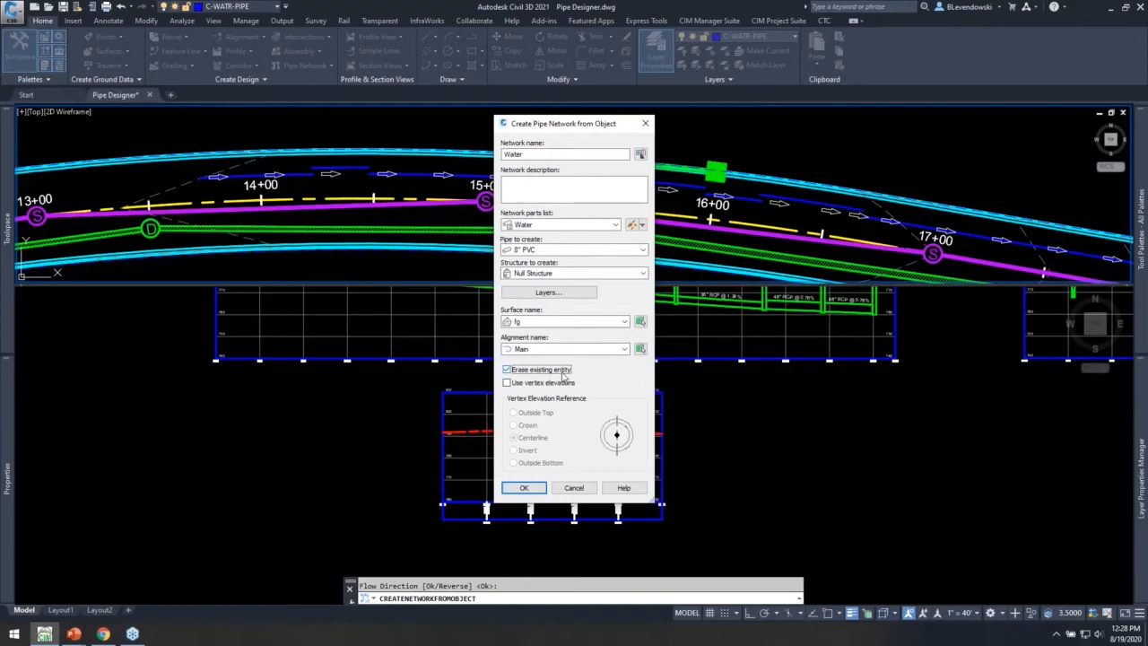
{"action": "left_click", "coordinate": [527, 383]}
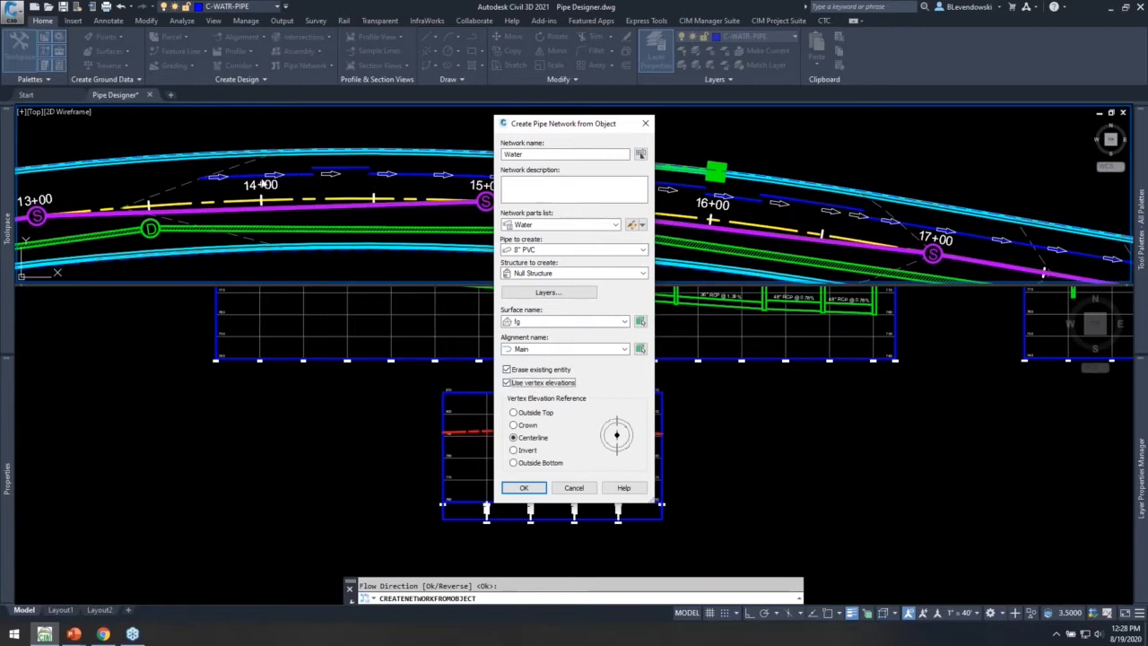
{"action": "left_click", "coordinate": [523, 415]}
{"action": "left_click", "coordinate": [524, 488]}
{"action": "key", "text": "Return"}
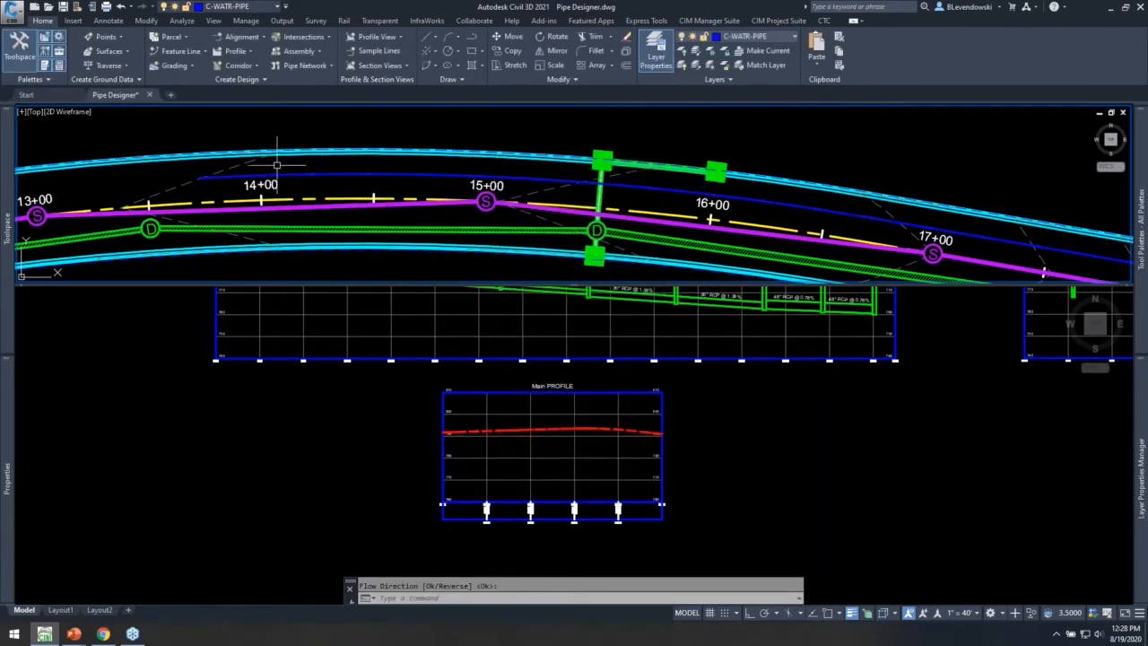
Examine the first pipe and the null structure near station 14+00 of the Water network in plan
{"action": "scroll", "coordinate": [395, 179], "scroll_direction": "up", "scroll_amount": 5}
{"action": "middle_click_drag", "start_coordinate": [402, 187], "coordinate": [723, 218]}
{"action": "middle_click_drag", "start_coordinate": [336, 216], "coordinate": [472, 215]}
{"action": "left_click", "coordinate": [473, 193]}
{"action": "left_click", "coordinate": [438, 223]}
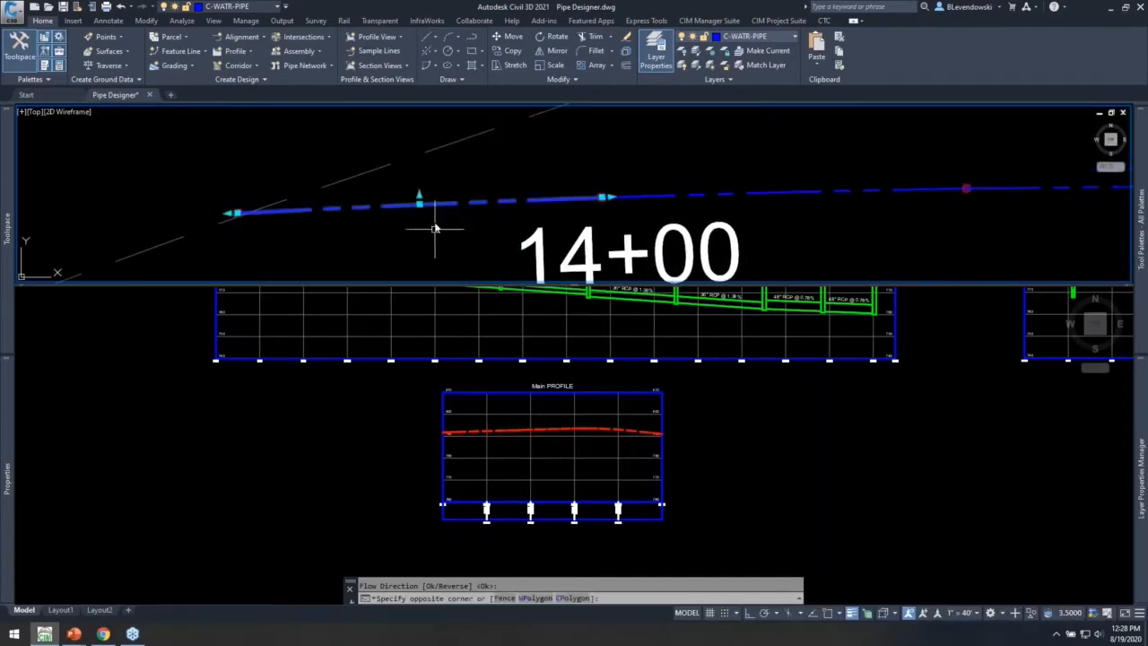
{"action": "scroll", "coordinate": [456, 203], "scroll_direction": "down", "scroll_amount": 3}
{"action": "scroll", "coordinate": [462, 206], "scroll_direction": "up", "scroll_amount": 2}
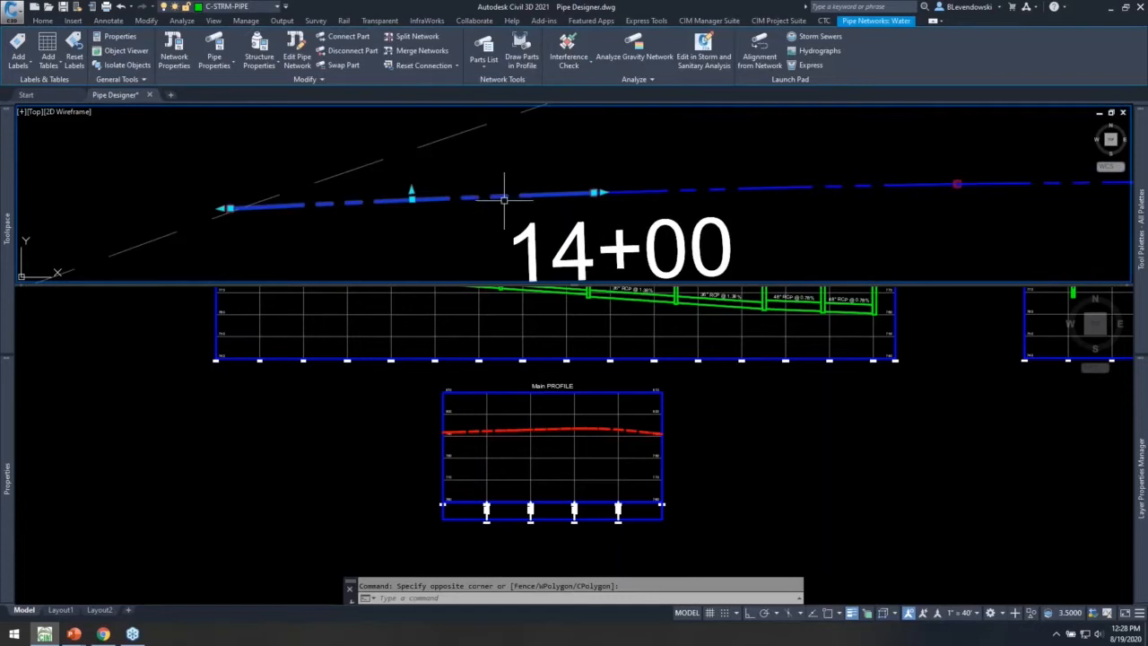
{"action": "key", "text": "Escape"}
{"action": "left_click", "coordinate": [553, 162]}
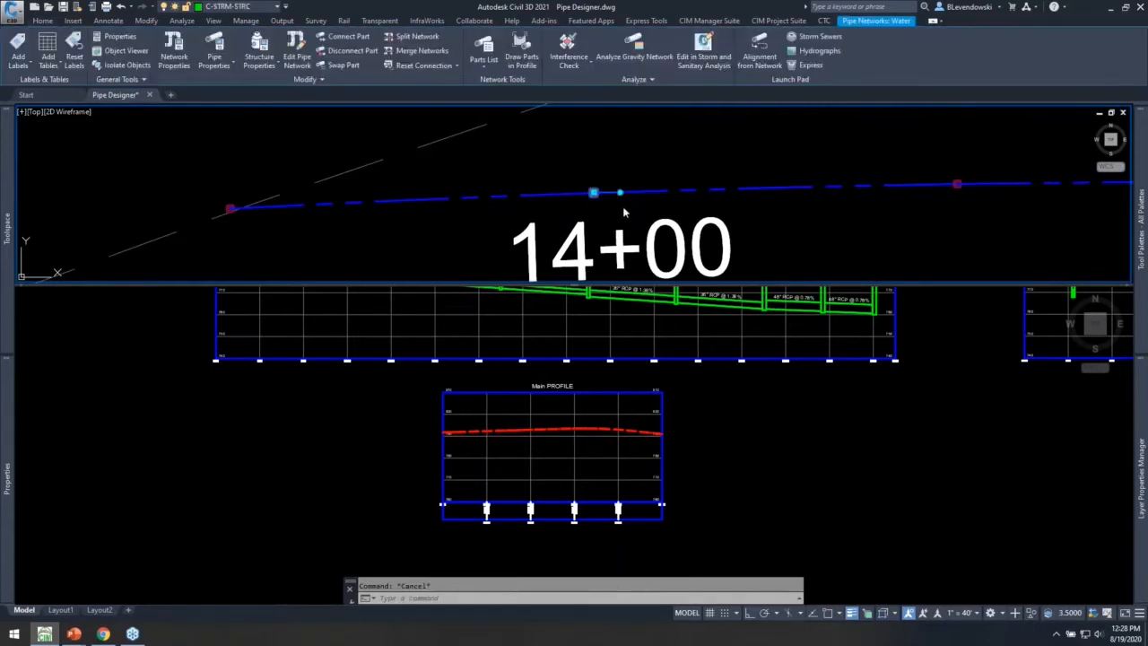
{"action": "key", "text": "Escape"}
{"action": "scroll", "coordinate": [597, 191], "scroll_direction": "up", "scroll_amount": 6}
{"action": "middle_click_drag", "start_coordinate": [621, 212], "coordinate": [542, 205]}
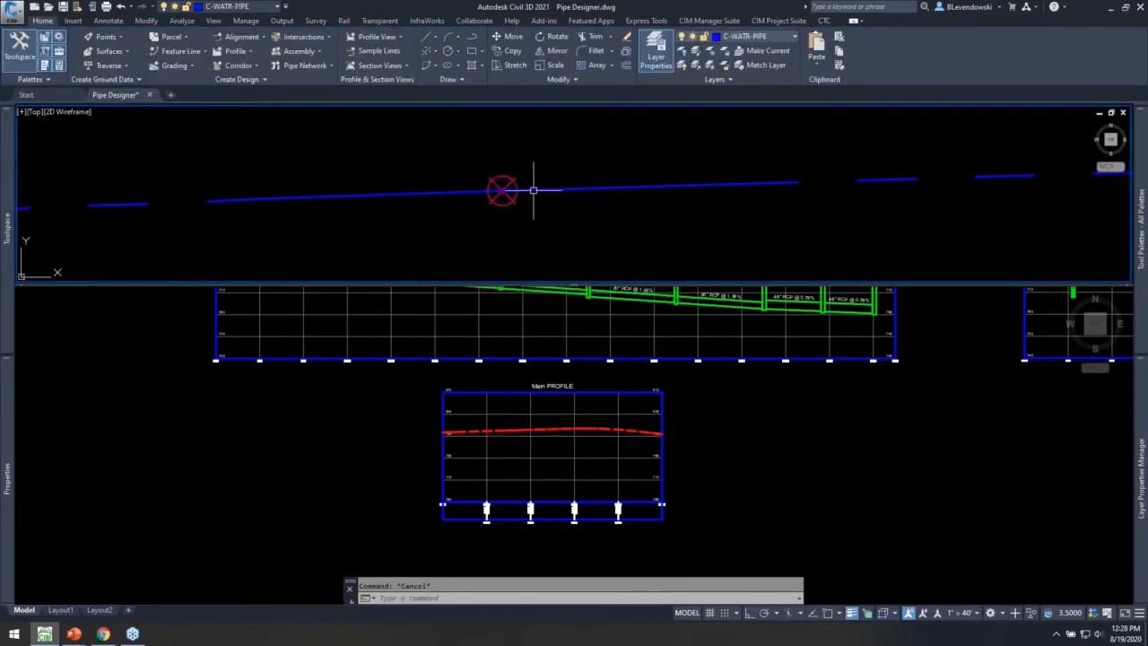
{"action": "left_click", "coordinate": [506, 187]}
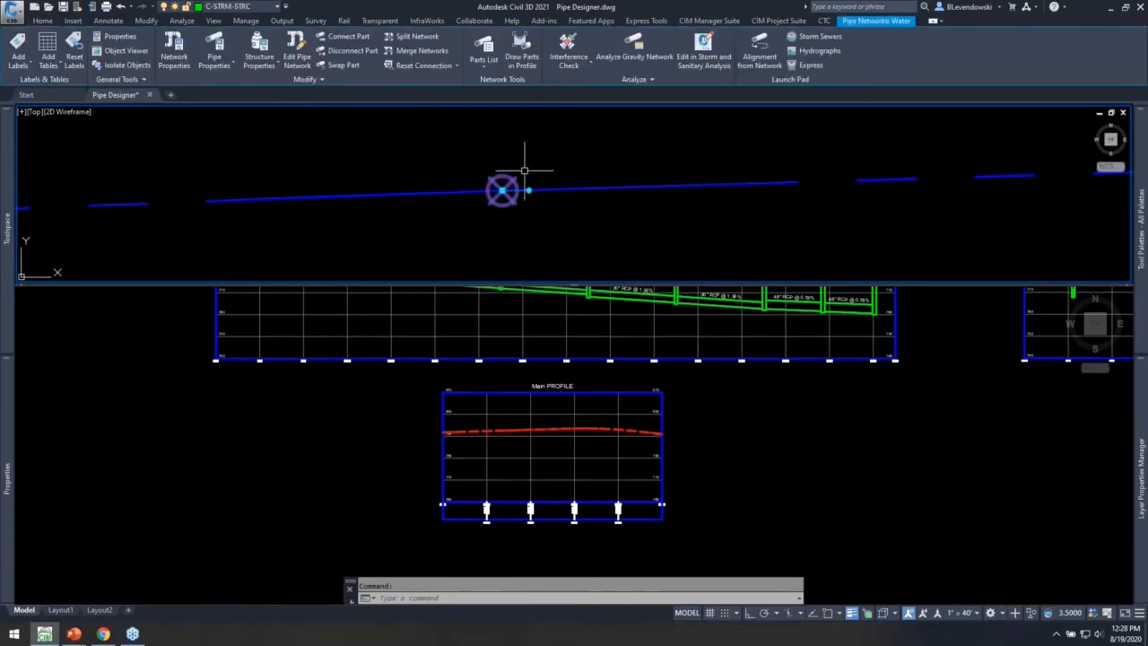
{"action": "key", "text": "Escape"}
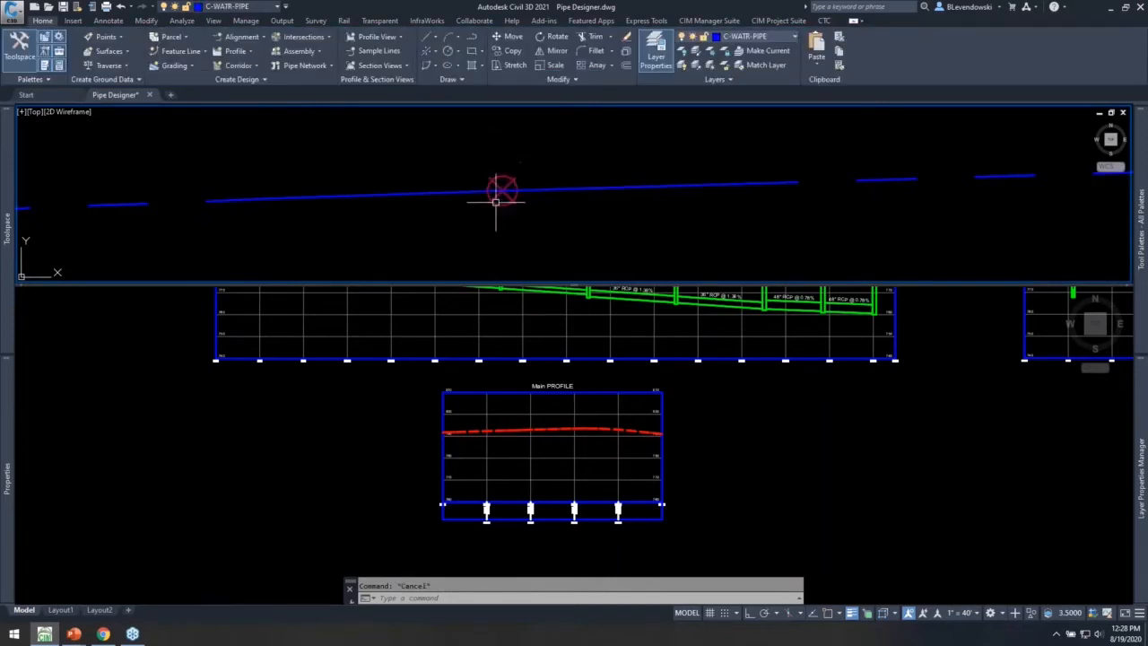
Select all Water network pipes and null structures with Select Similar and draw them in the Main profile view
{"action": "scroll", "coordinate": [523, 192], "scroll_direction": "down", "scroll_amount": 8}
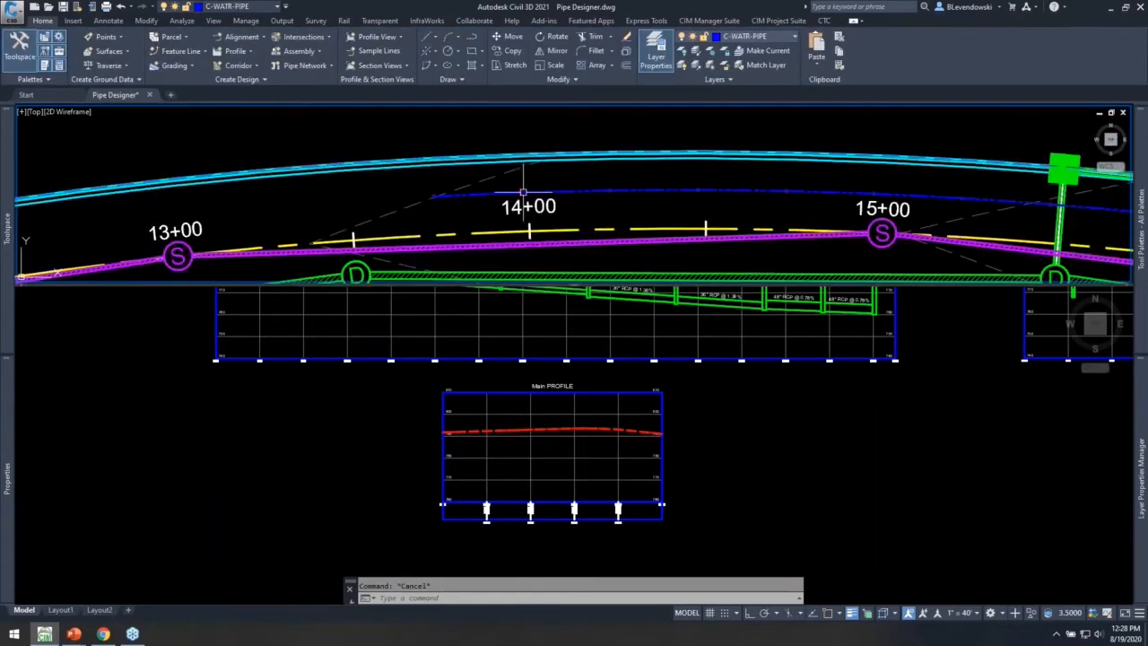
{"action": "scroll", "coordinate": [436, 201], "scroll_direction": "up", "scroll_amount": 3}
{"action": "left_click", "coordinate": [372, 165]}
{"action": "left_click", "coordinate": [430, 212]}
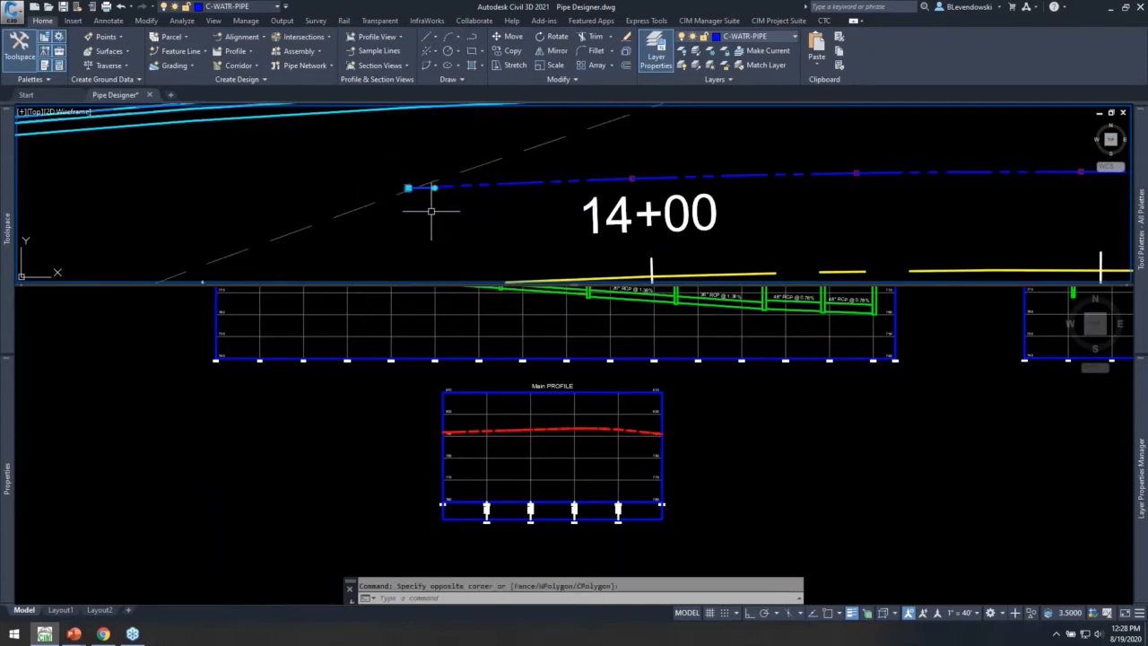
{"action": "right_click", "coordinate": [583, 148]}
{"action": "left_click", "coordinate": [633, 318]}
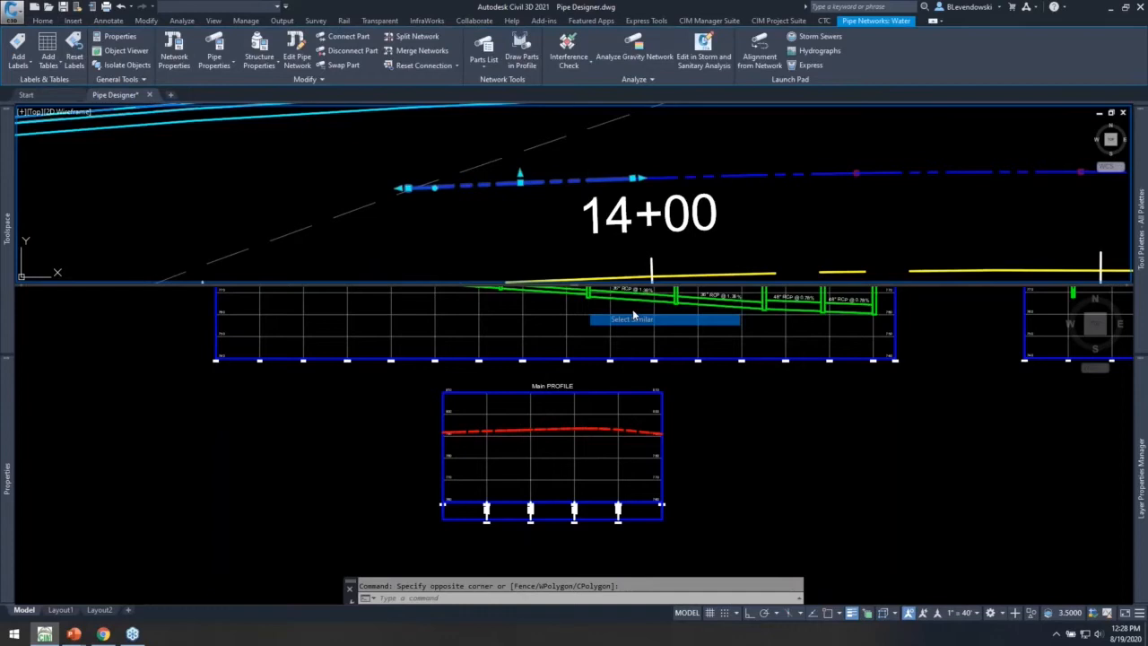
{"action": "scroll", "coordinate": [436, 188], "scroll_direction": "down", "scroll_amount": 5}
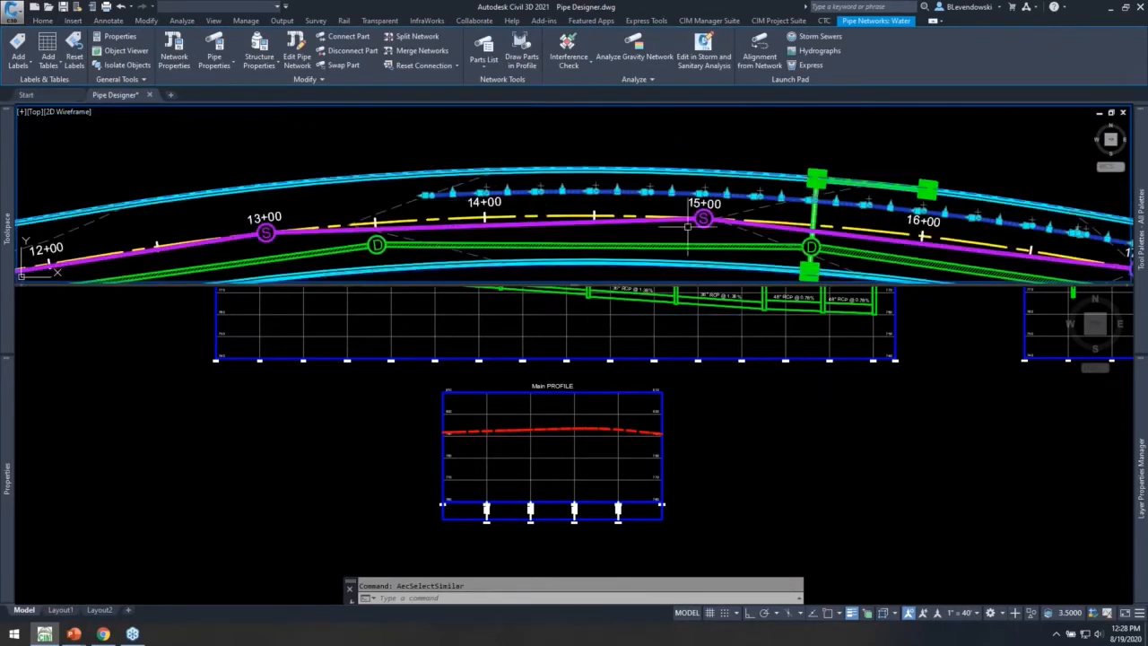
{"action": "middle_click_drag", "start_coordinate": [688, 227], "coordinate": [524, 217]}
{"action": "left_click", "coordinate": [655, 437]}
{"action": "scroll", "coordinate": [551, 443], "scroll_direction": "up", "scroll_amount": 2}
{"action": "right_click", "coordinate": [471, 200]}
{"action": "left_click", "coordinate": [523, 319]}
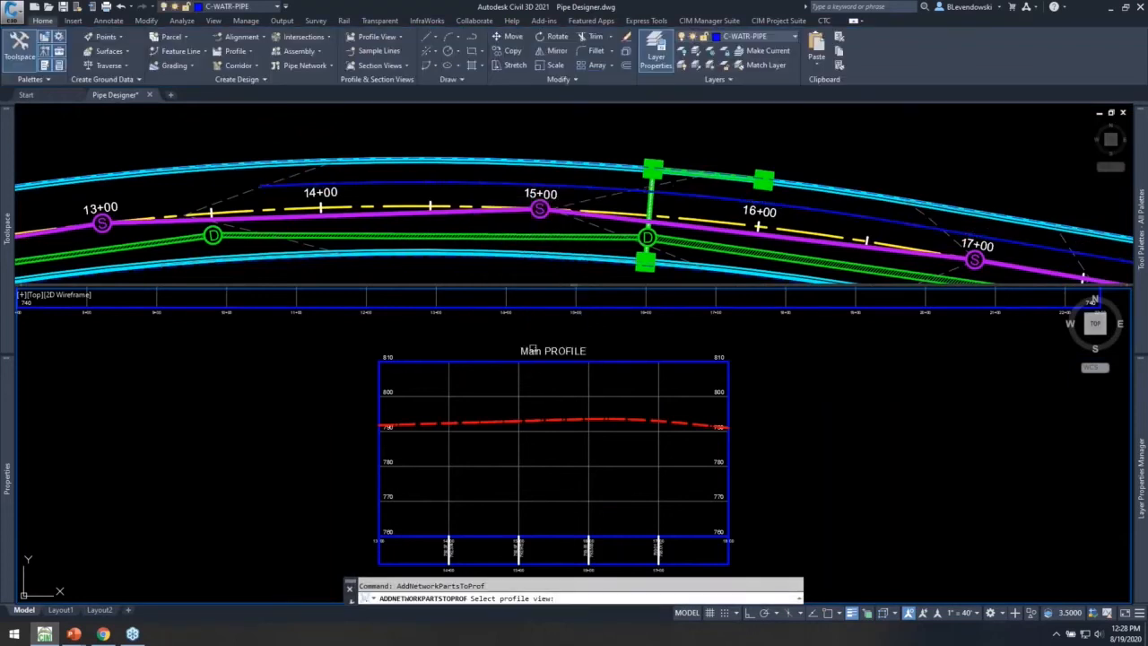
{"action": "left_click", "coordinate": [516, 386]}
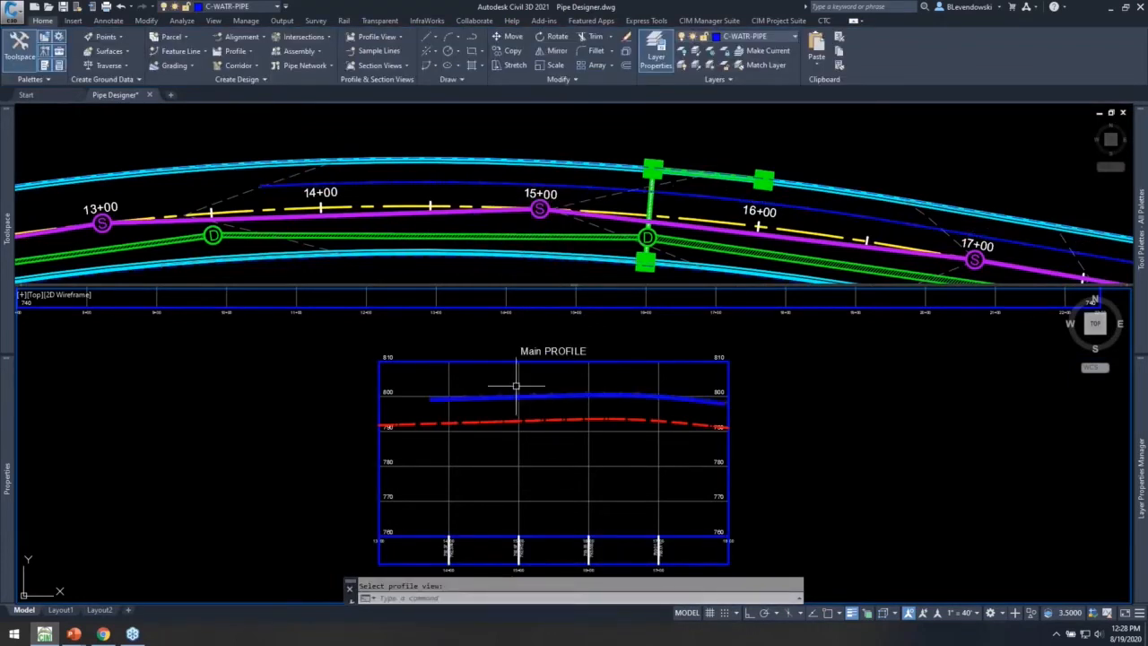
{"action": "key", "text": "Escape"}
Examine the Water pipes and null structures along the Main profile view, comparing them with the dashed red profile line
{"action": "left_click", "coordinate": [769, 433]}
{"action": "key", "text": "Escape"}
{"action": "scroll", "coordinate": [619, 400], "scroll_direction": "up", "scroll_amount": 4}
{"action": "middle_click_drag", "start_coordinate": [625, 403], "coordinate": [676, 413]}
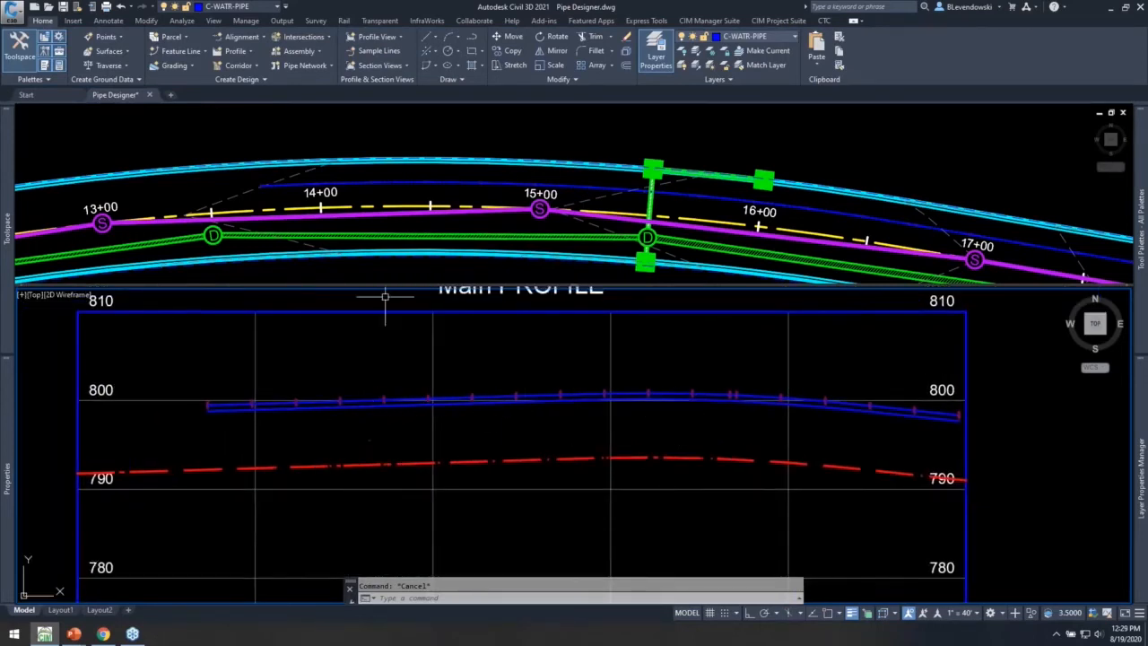
{"action": "left_click", "coordinate": [396, 137]}
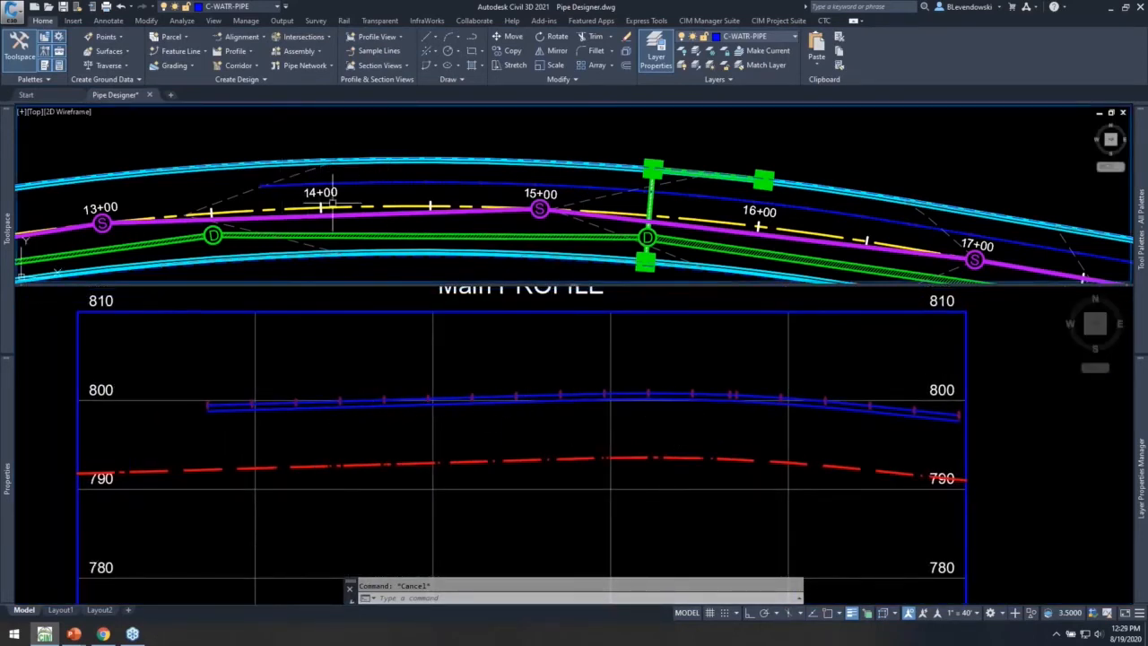
{"action": "left_click", "coordinate": [505, 359]}
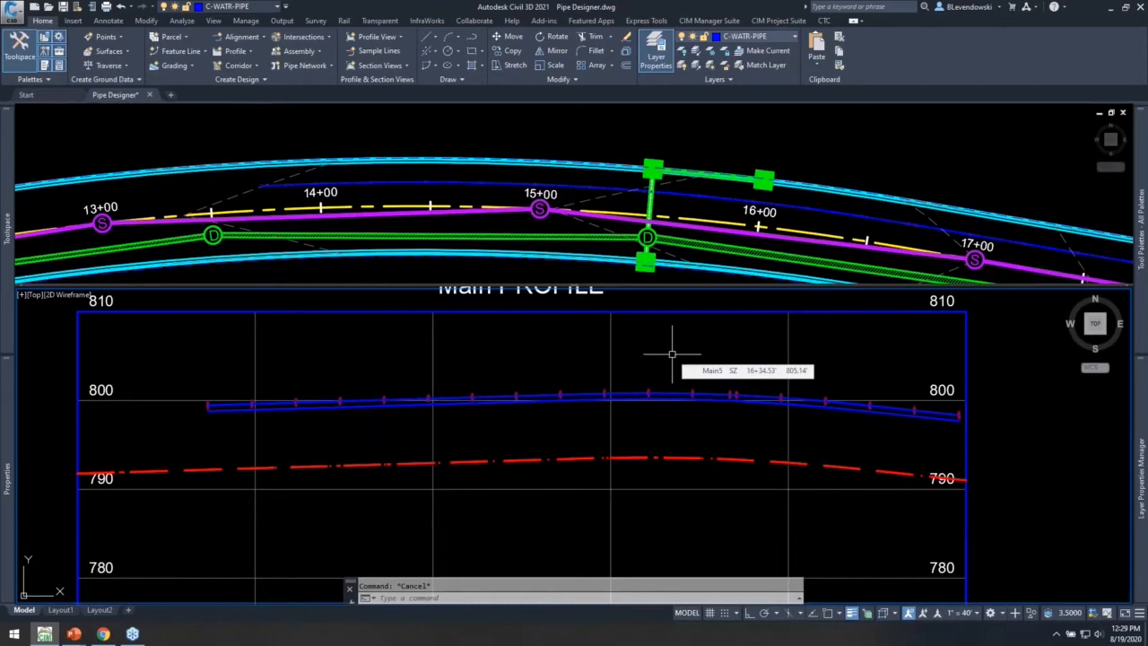
{"action": "middle_click_drag", "start_coordinate": [498, 362], "coordinate": [498, 338]}
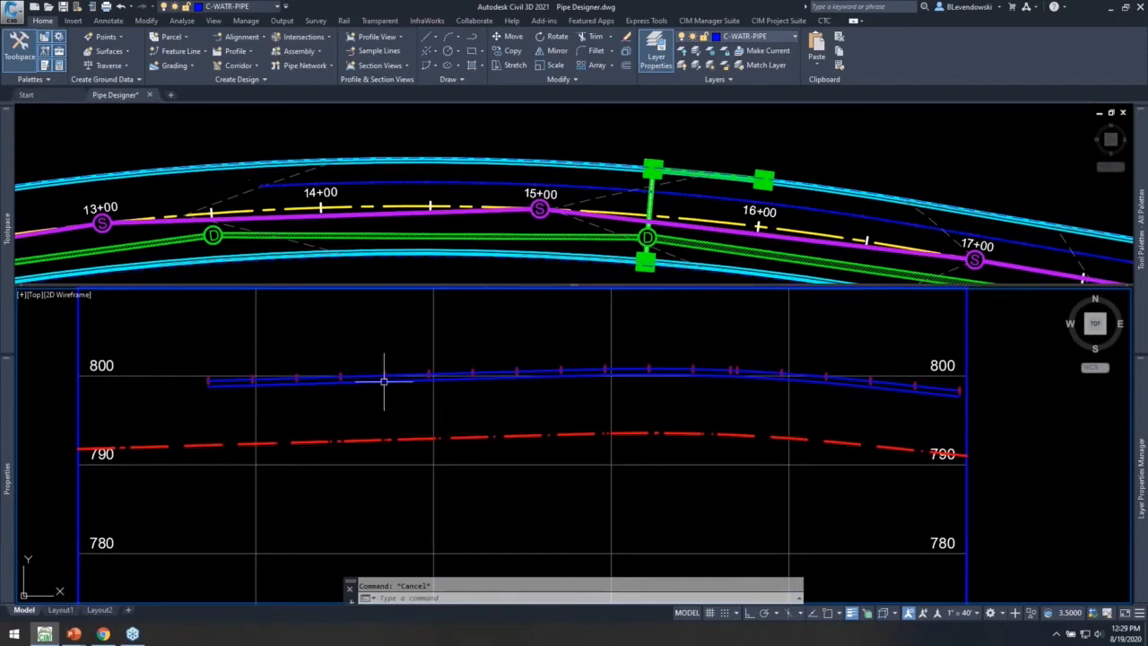
{"action": "left_click", "coordinate": [364, 319]}
{"action": "left_click", "coordinate": [328, 329]}
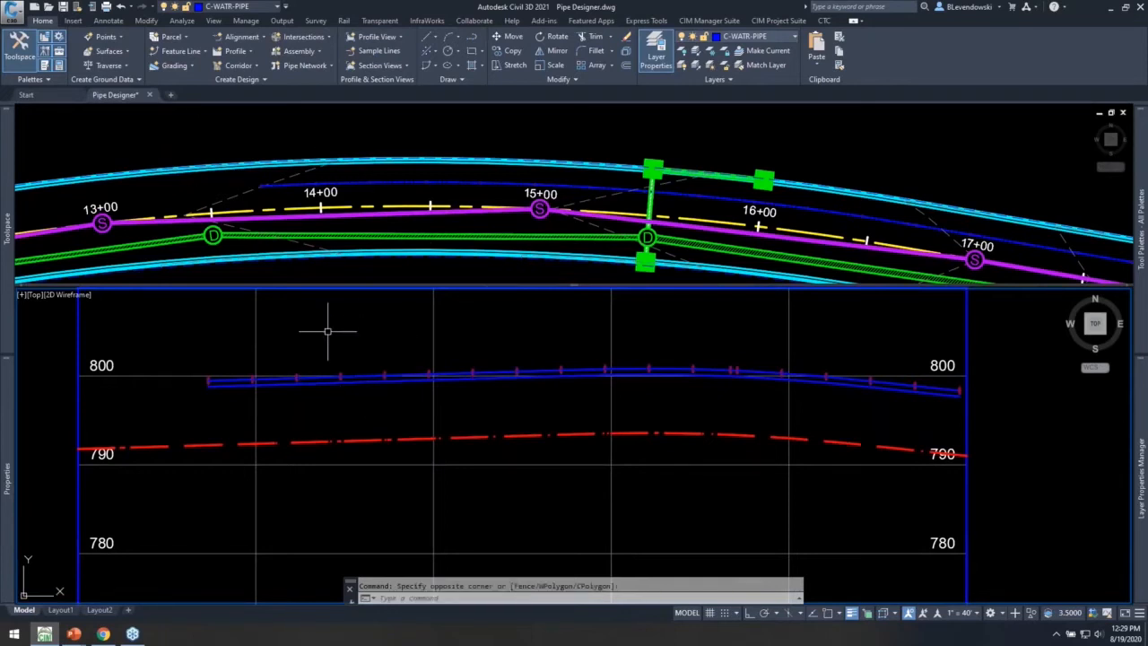
Bring up the CIM Project Suite tools
{"action": "left_click", "coordinate": [779, 19]}
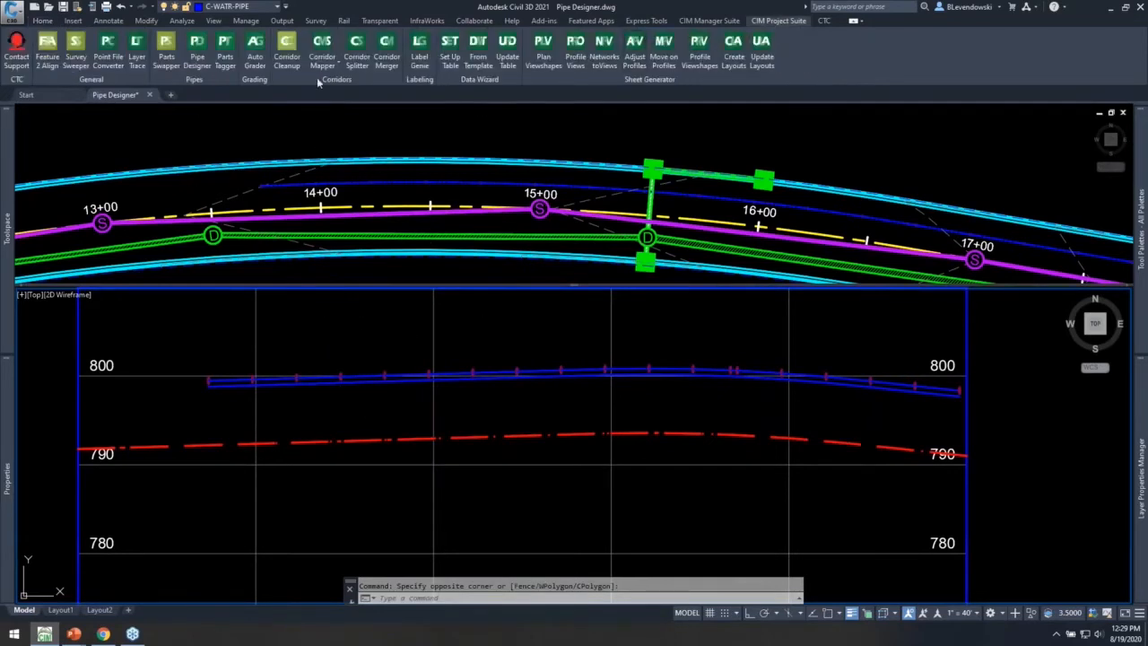
Load the whole water pipe run in the Main profile into Pipe Designer, from its first structure to its last
{"action": "left_click", "coordinate": [197, 50]}
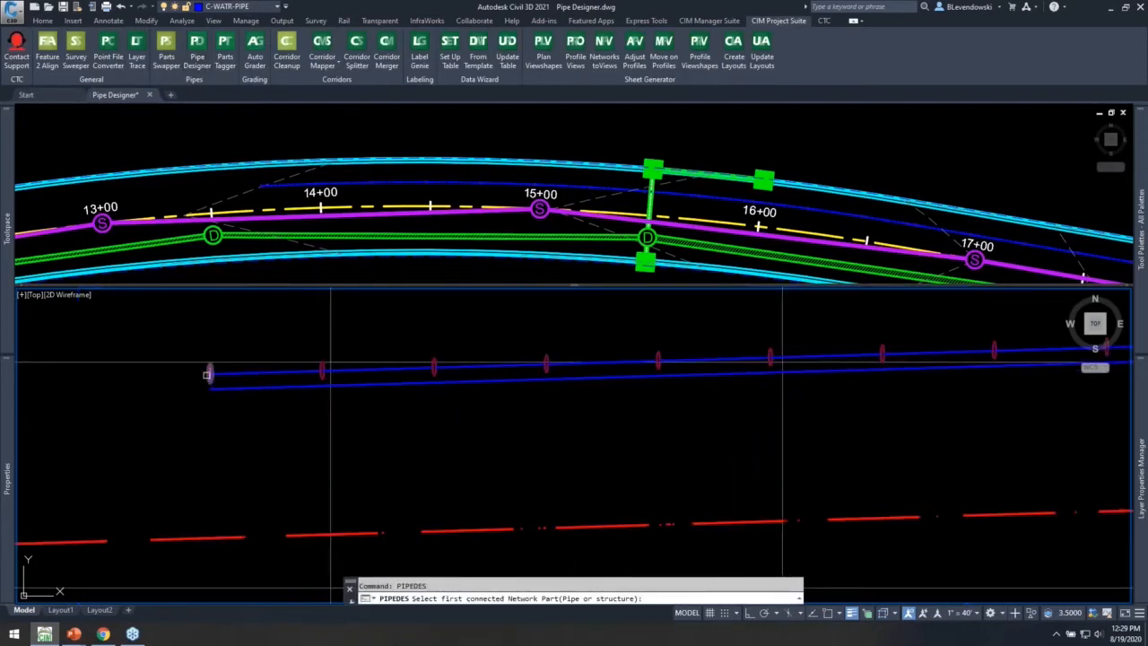
{"action": "left_click", "coordinate": [206, 380]}
{"action": "scroll", "coordinate": [676, 383], "scroll_direction": "up", "scroll_amount": 4}
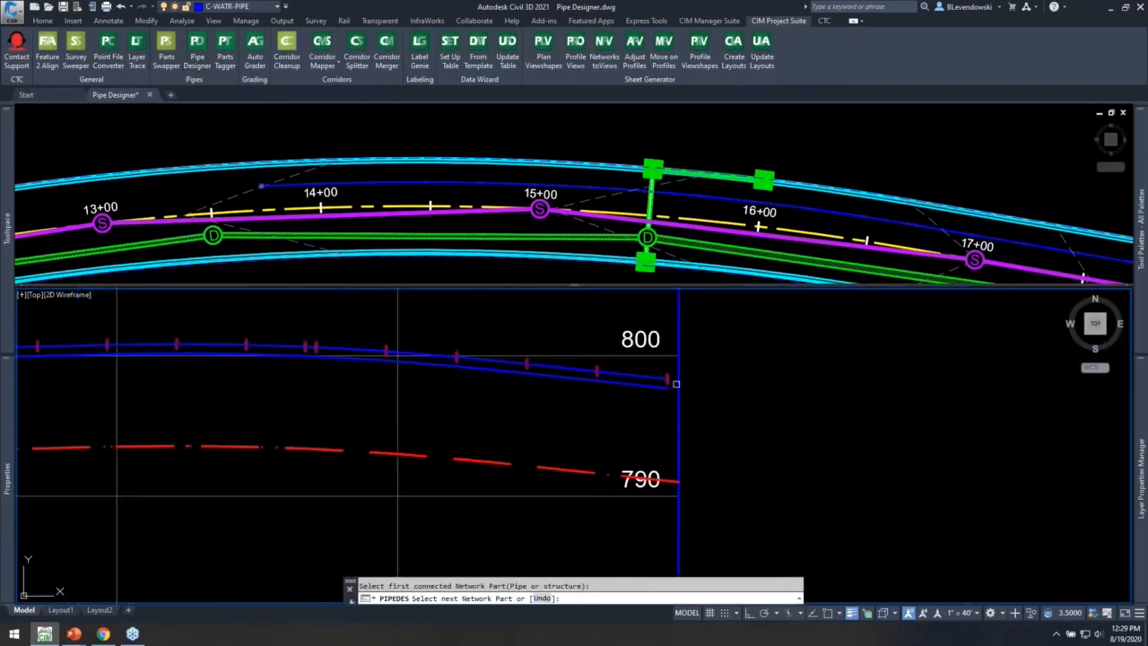
{"action": "middle_click_drag", "start_coordinate": [538, 413], "coordinate": [1047, 483]}
{"action": "scroll", "coordinate": [876, 423], "scroll_direction": "down", "scroll_amount": 2}
{"action": "middle_click_drag", "start_coordinate": [848, 442], "coordinate": [779, 454]}
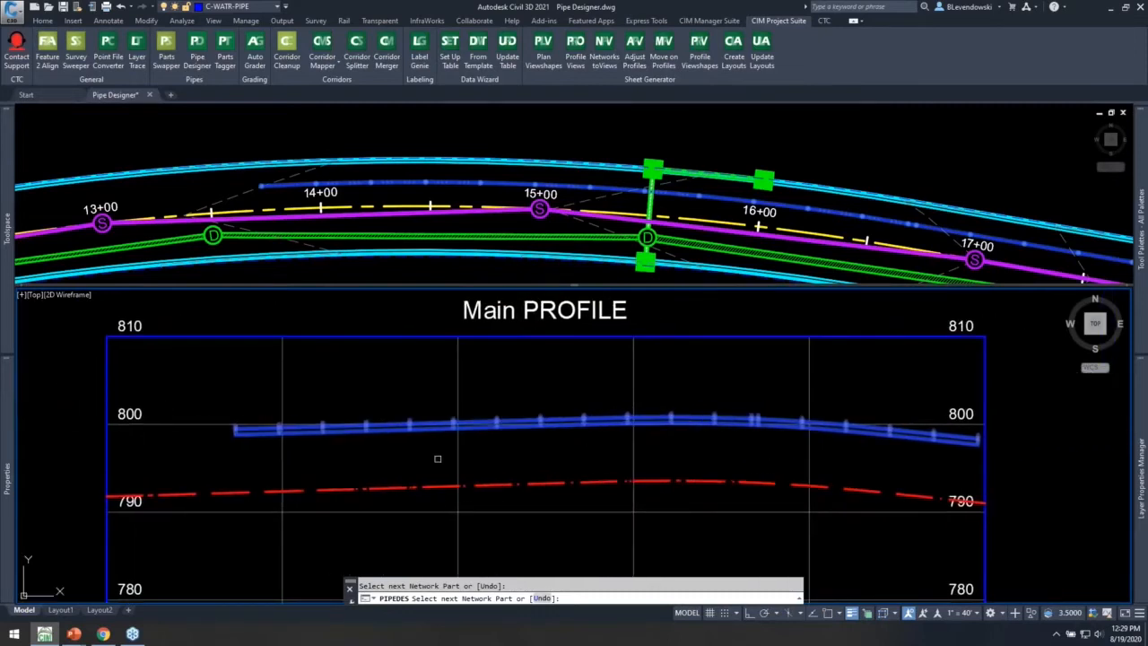
{"action": "middle_click_drag", "start_coordinate": [636, 450], "coordinate": [638, 474]}
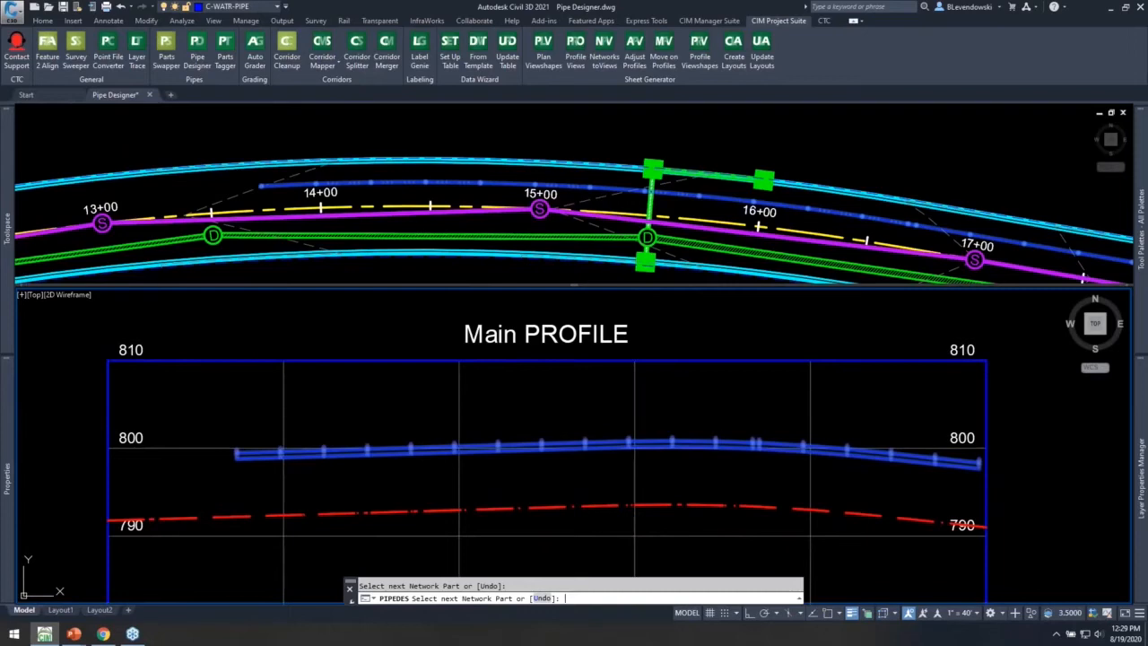
{"action": "middle_click_drag", "start_coordinate": [722, 400], "coordinate": [692, 326]}
{"action": "key", "text": "Return"}
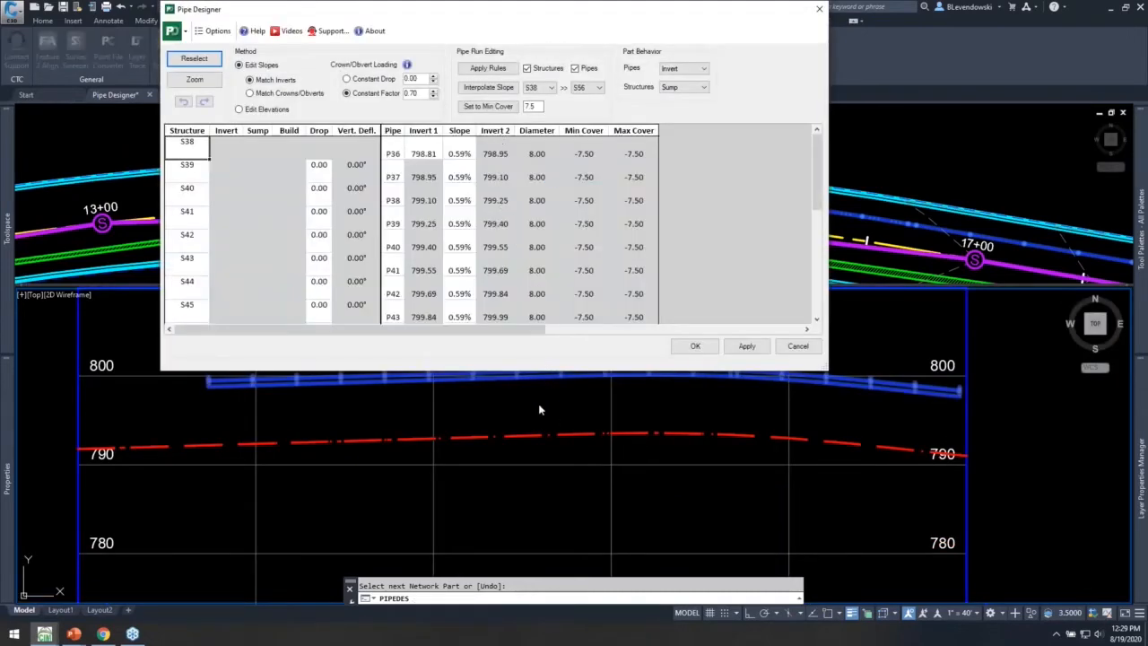
Use Pipe Designer's Zoom to inspect the water pipe run against the surface line in the Main profile
{"action": "left_click", "coordinate": [193, 79]}
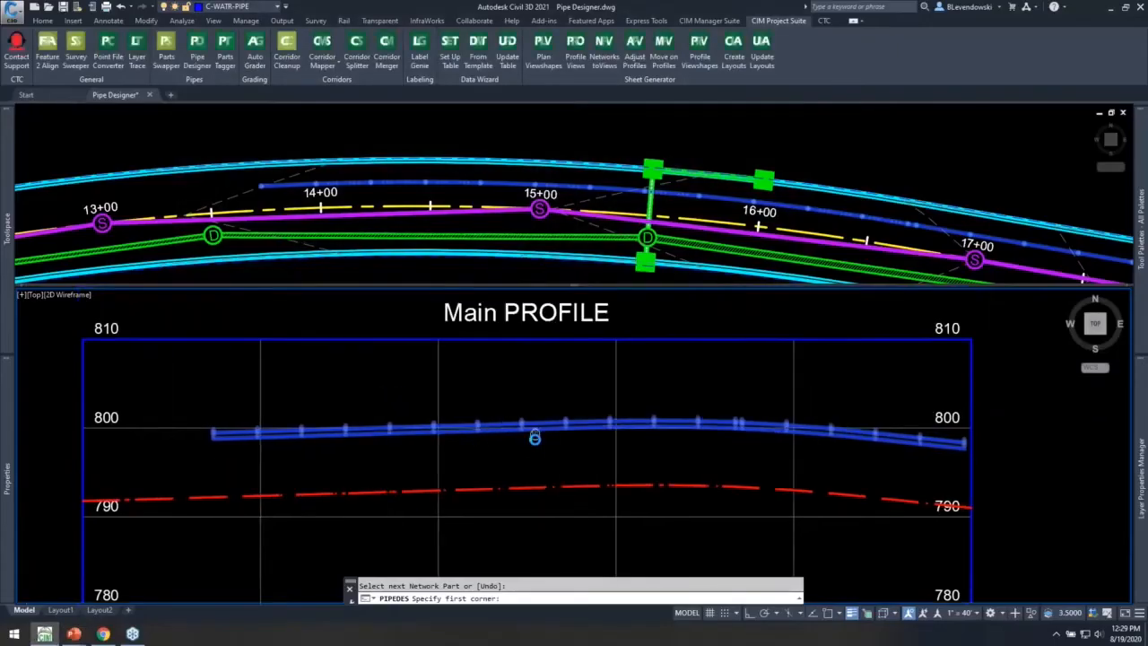
{"action": "scroll", "coordinate": [544, 466], "scroll_direction": "up", "scroll_amount": 2}
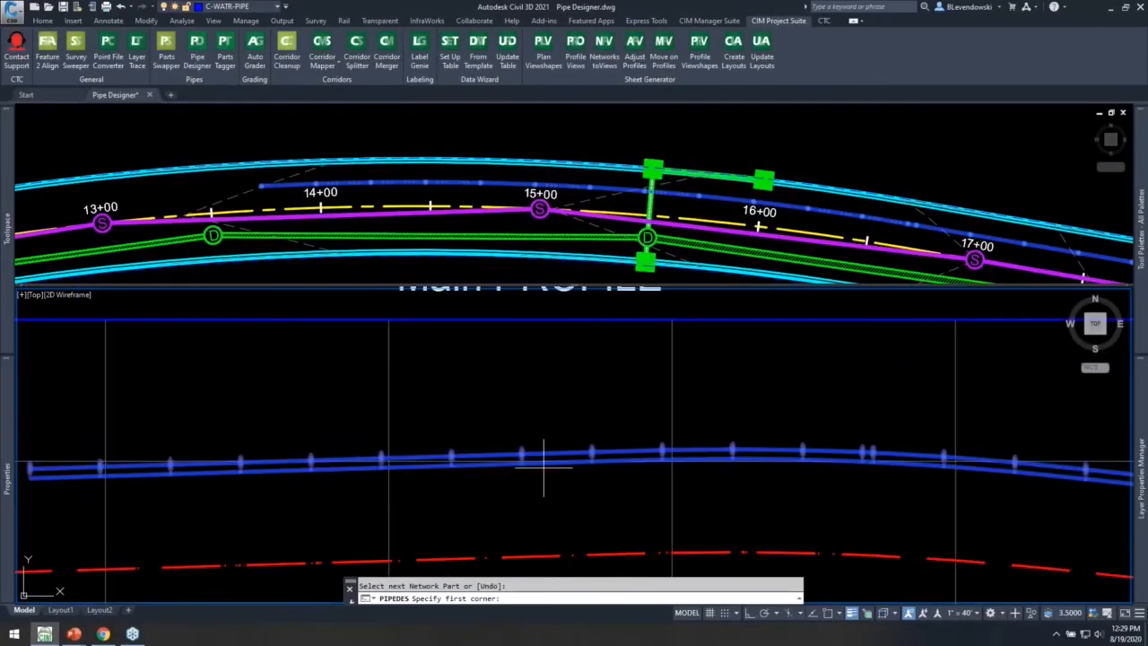
{"action": "key", "text": "Escape"}
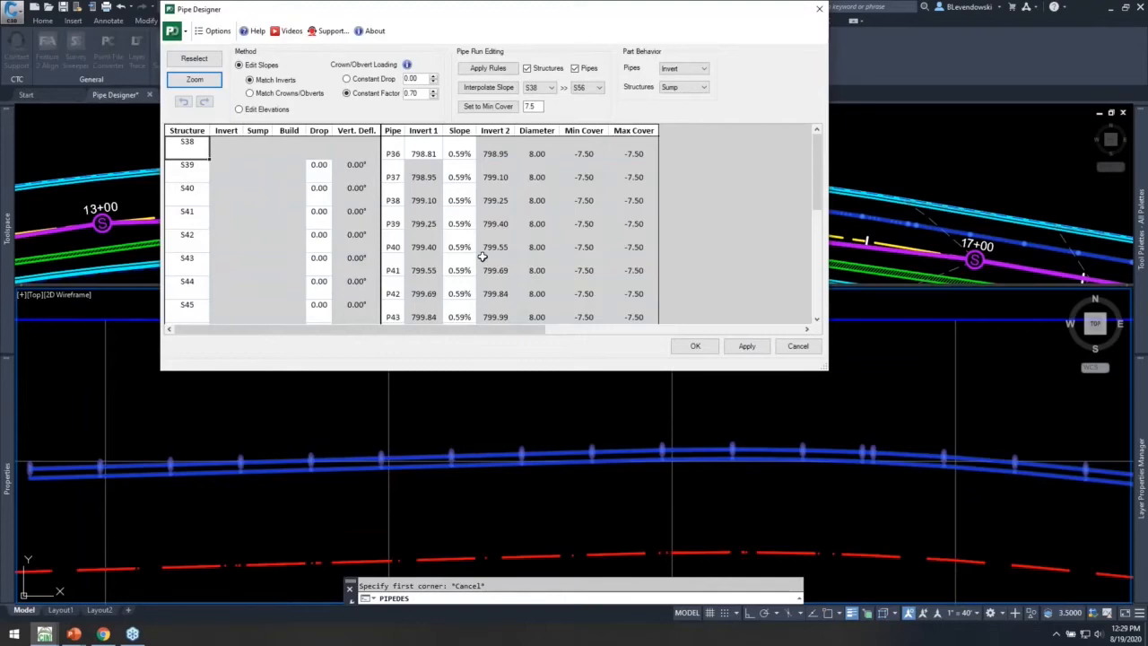
{"action": "left_click", "coordinate": [204, 86]}
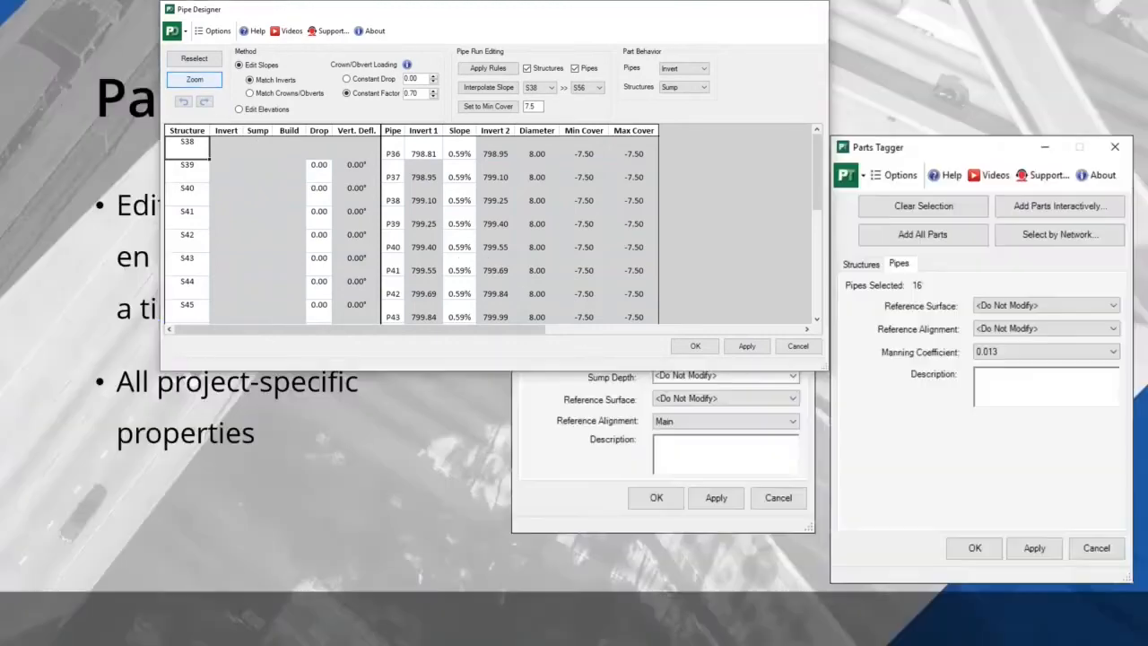
{"action": "scroll", "coordinate": [520, 404], "scroll_direction": "down", "scroll_amount": 3}
{"action": "middle_click_drag", "start_coordinate": [566, 434], "coordinate": [575, 415]}
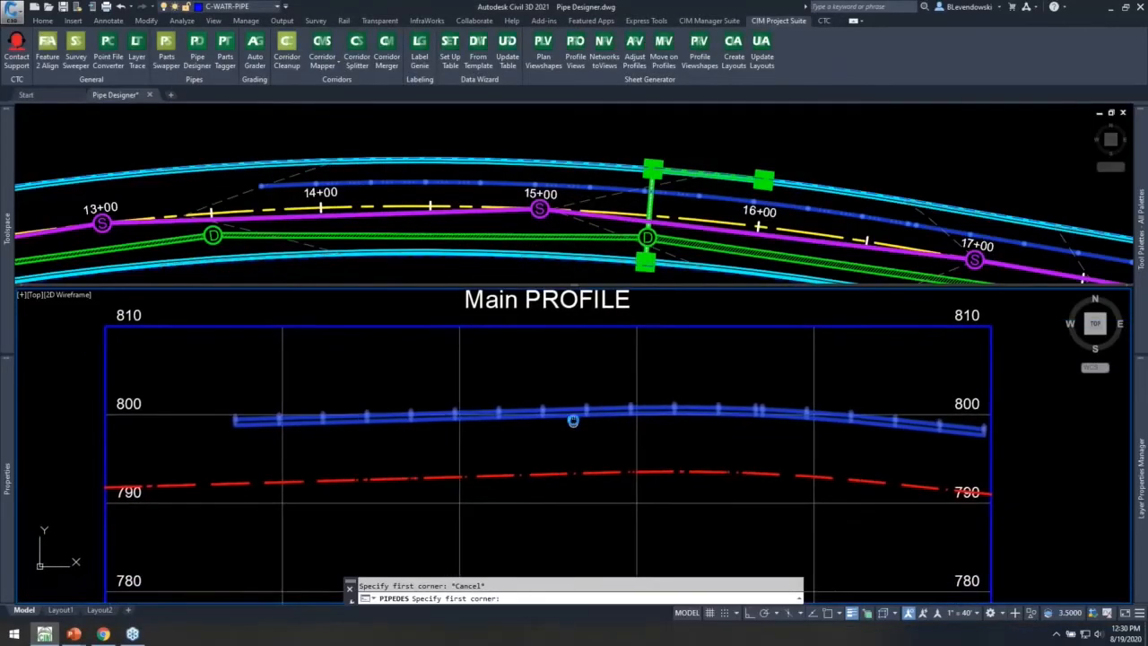
{"action": "key", "text": "Escape"}
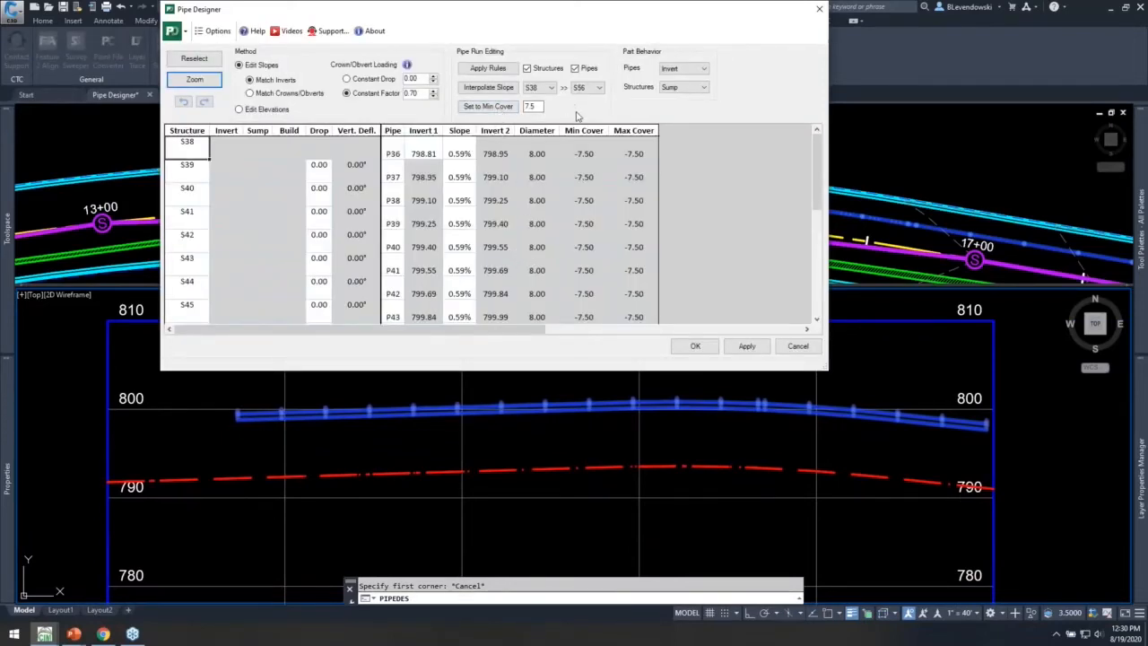
Set Pipe Designer's supplemental cover checking interval along the pipe to 5 and save the options
{"action": "double_click", "coordinate": [538, 106]}
{"action": "left_click", "coordinate": [215, 32]}
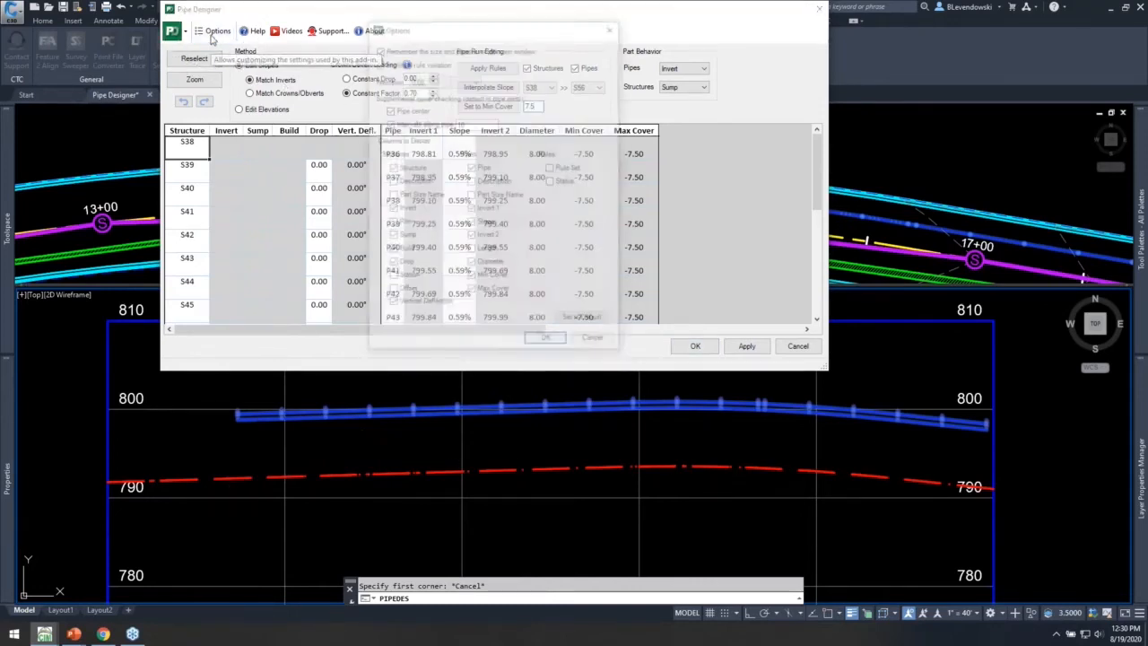
{"action": "left_click", "coordinate": [388, 109]}
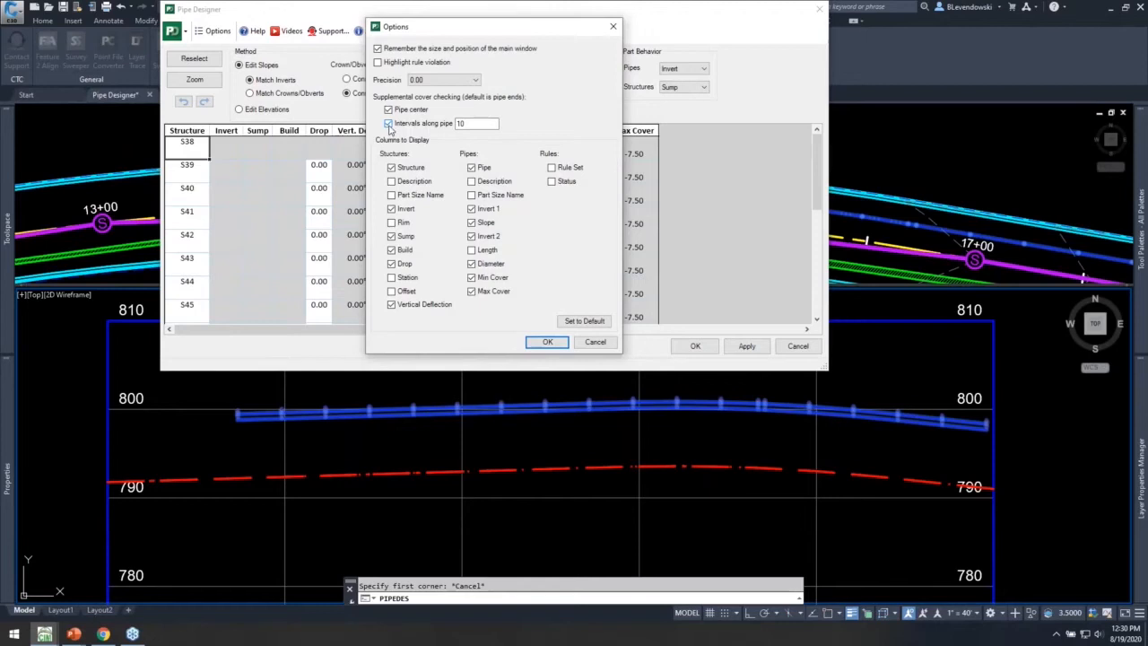
{"action": "double_click", "coordinate": [457, 123]}
{"action": "type", "text": "5"}
{"action": "double_click", "coordinate": [481, 125]}
{"action": "left_click", "coordinate": [548, 344]}
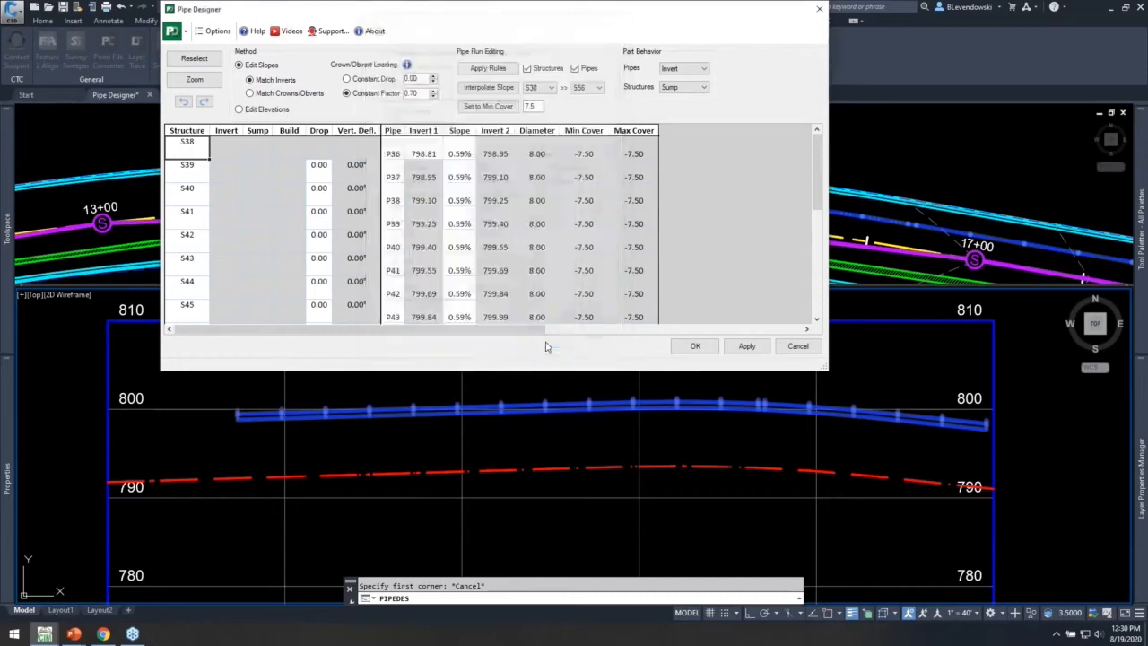
Set the whole water pipe run to a minimum cover of 7.5, apply it to the drawing and finish Pipe Designer
{"action": "left_click", "coordinate": [488, 106]}
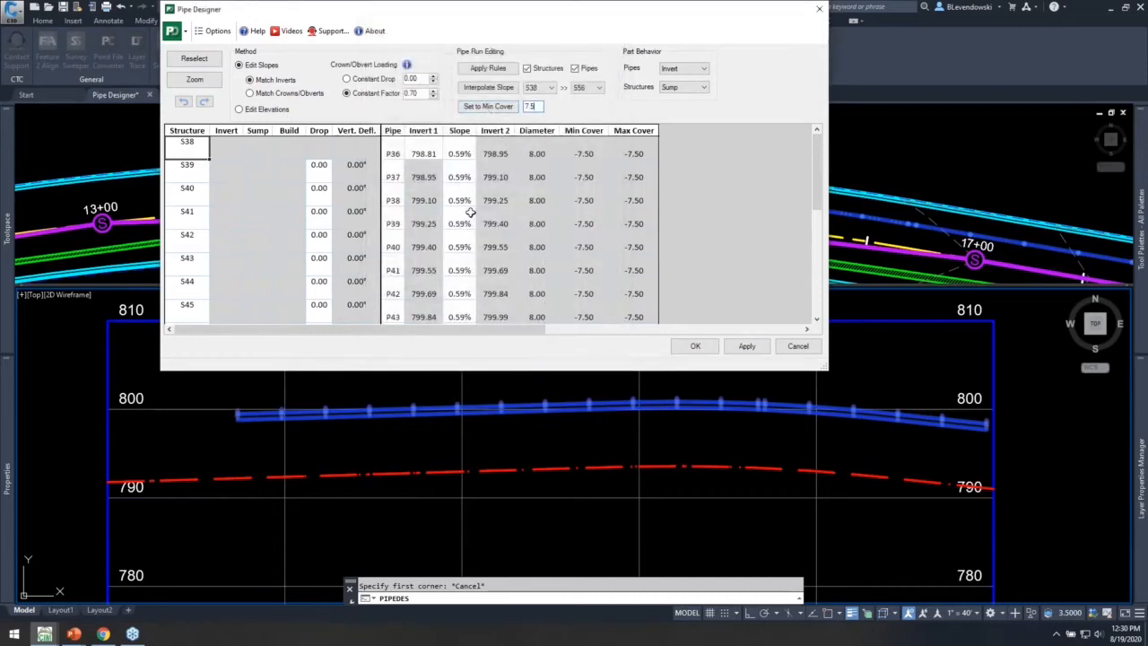
{"action": "left_click", "coordinate": [492, 110]}
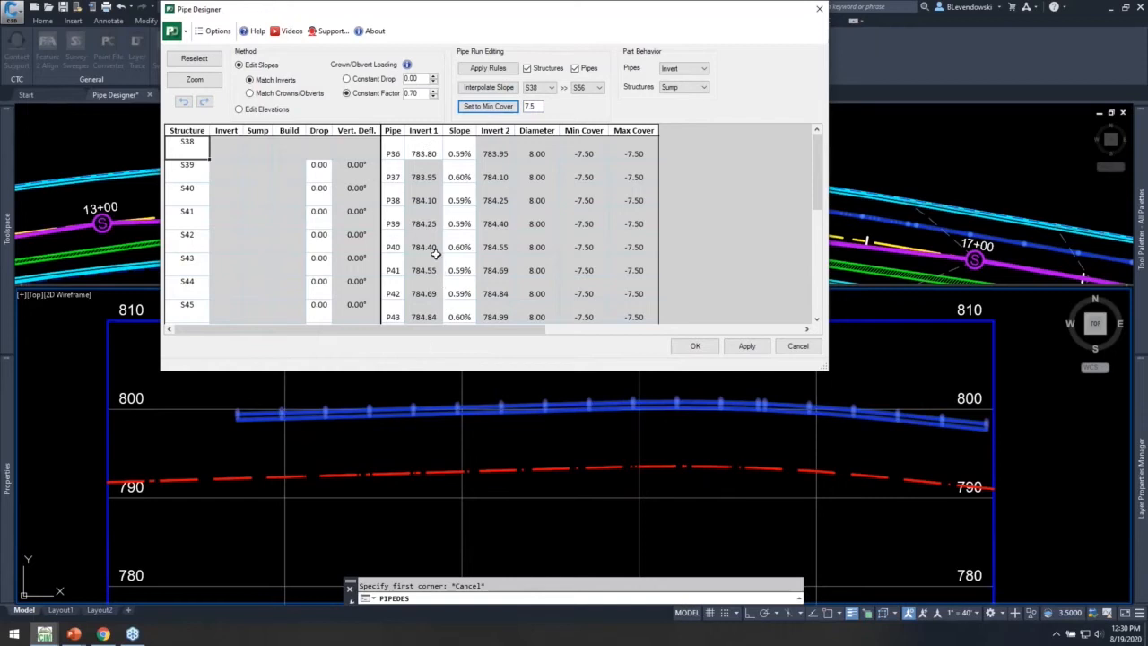
{"action": "left_click", "coordinate": [749, 348]}
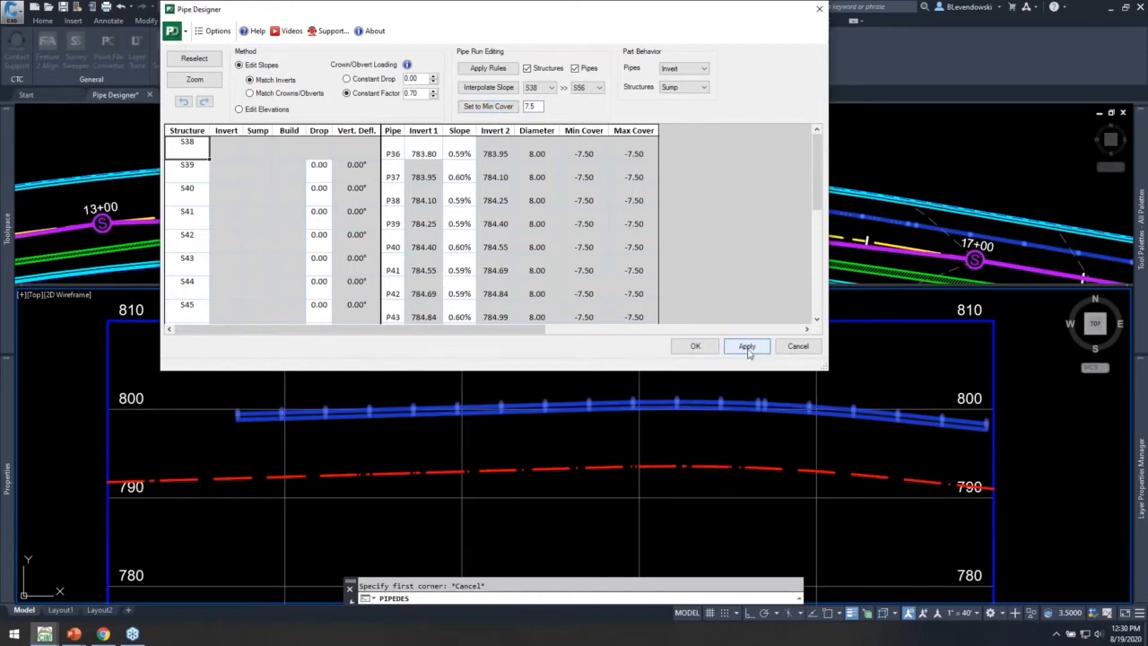
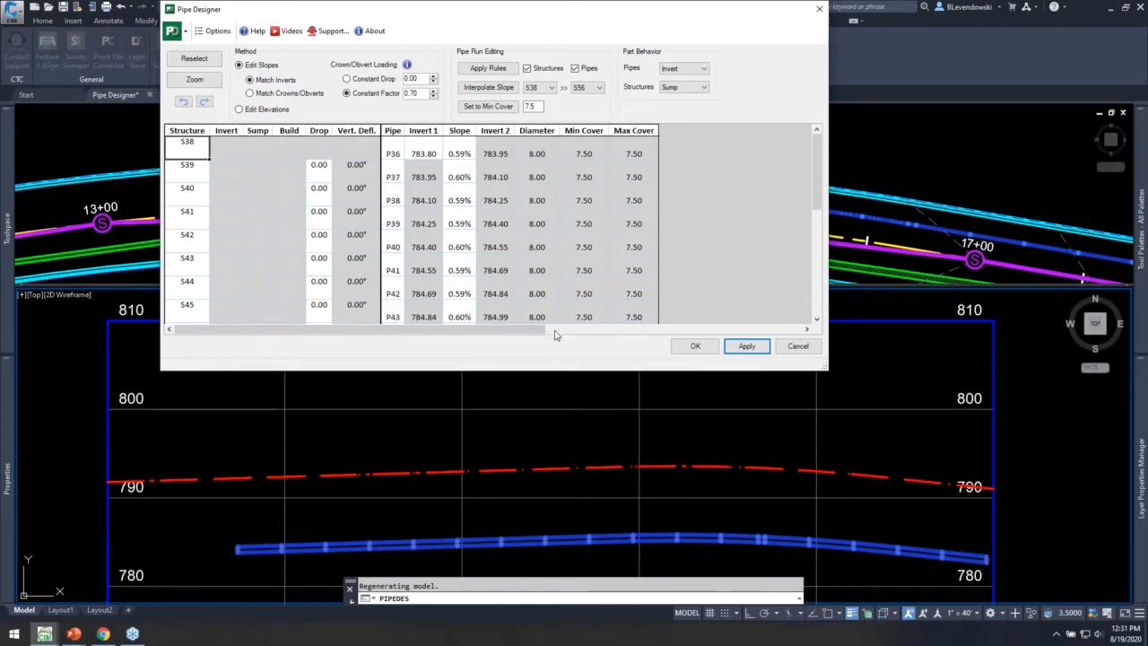
{"action": "left_click", "coordinate": [695, 347]}
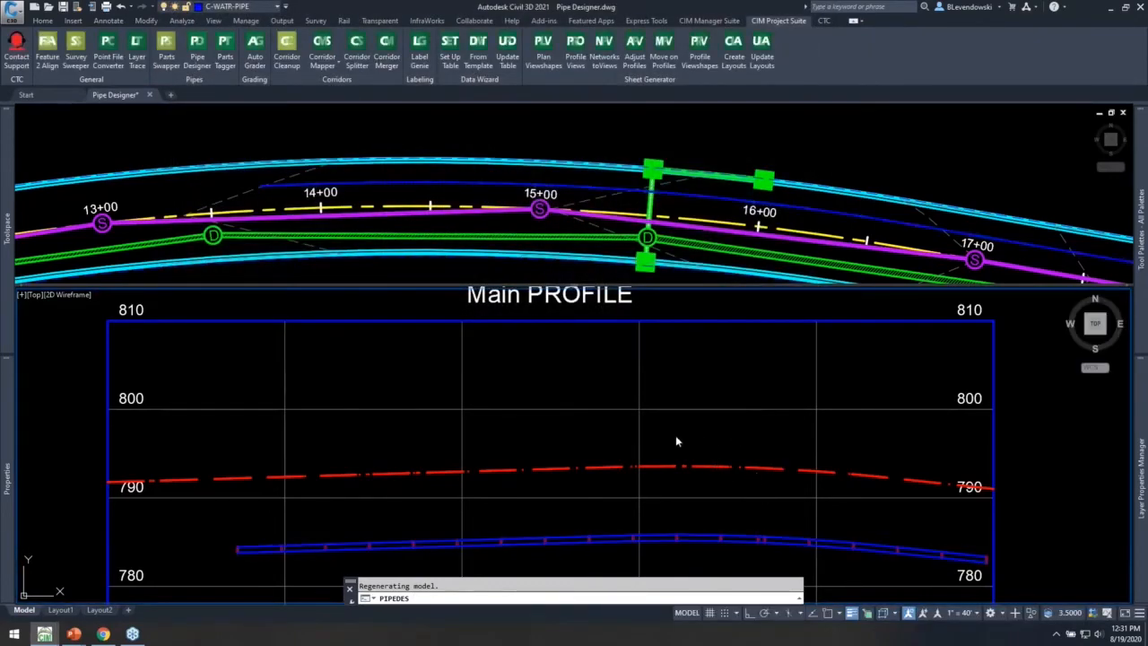
{"action": "key", "text": "Escape"}
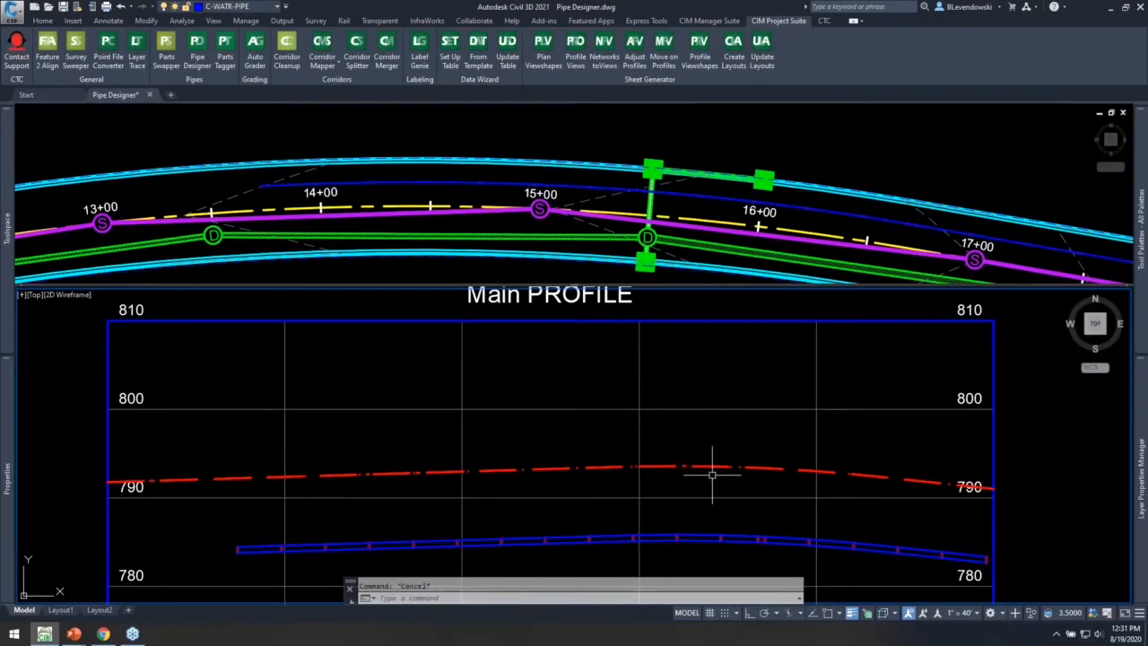
Swap the four water pipes at the profile's high-station end for 18" PVC with Parts Swapper
{"action": "middle_click_drag", "start_coordinate": [710, 469], "coordinate": [615, 410]}
{"action": "scroll", "coordinate": [666, 470], "scroll_direction": "up", "scroll_amount": 2}
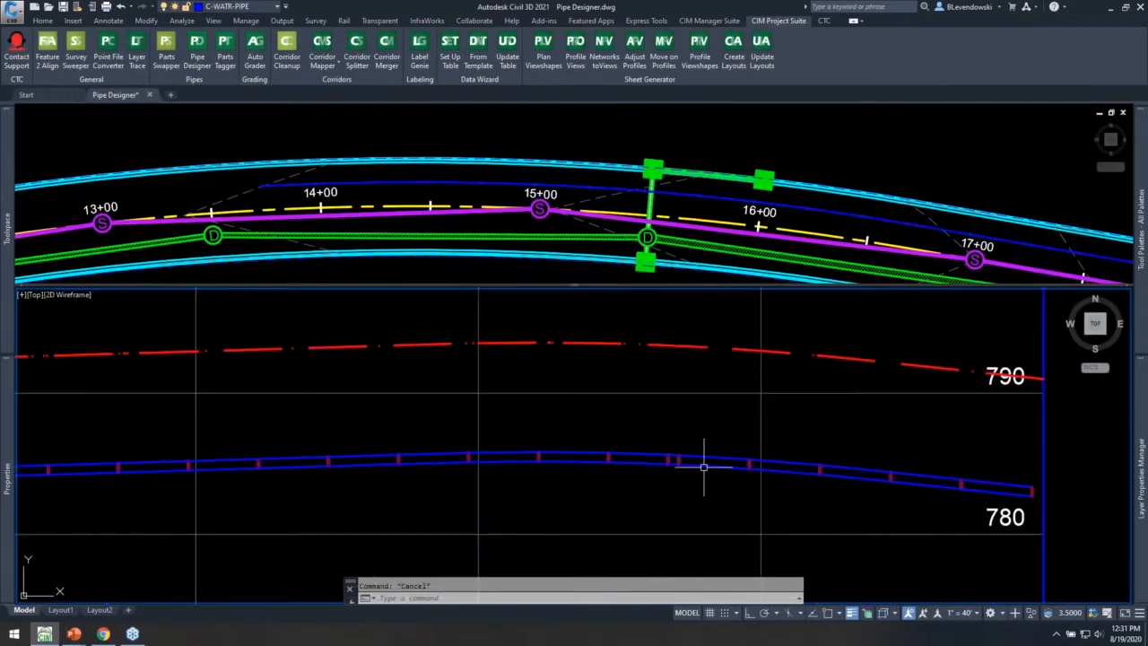
{"action": "scroll", "coordinate": [709, 460], "scroll_direction": "down", "scroll_amount": 2}
{"action": "left_click", "coordinate": [729, 436]}
{"action": "left_click", "coordinate": [953, 492]}
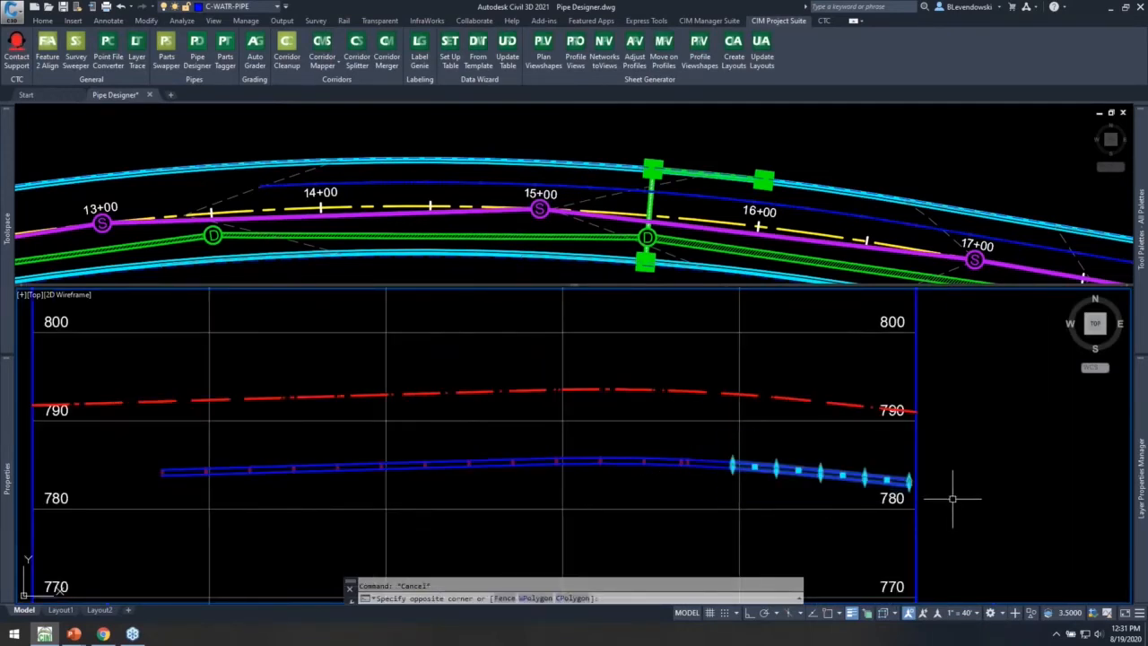
{"action": "left_click", "coordinate": [779, 21]}
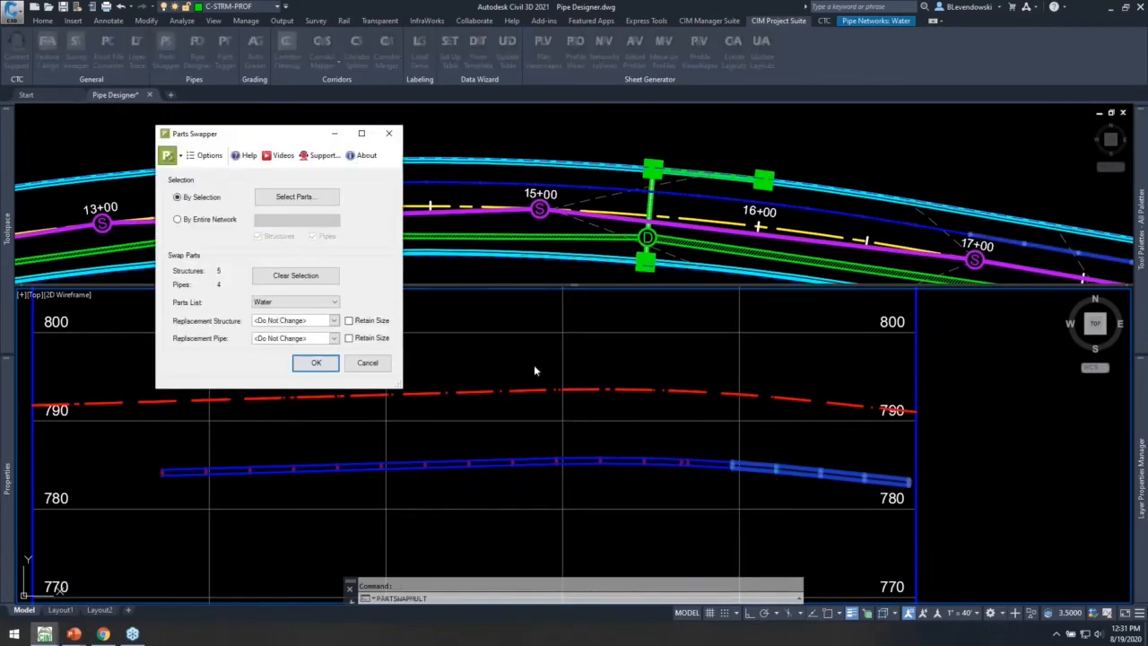
{"action": "left_click", "coordinate": [334, 338]}
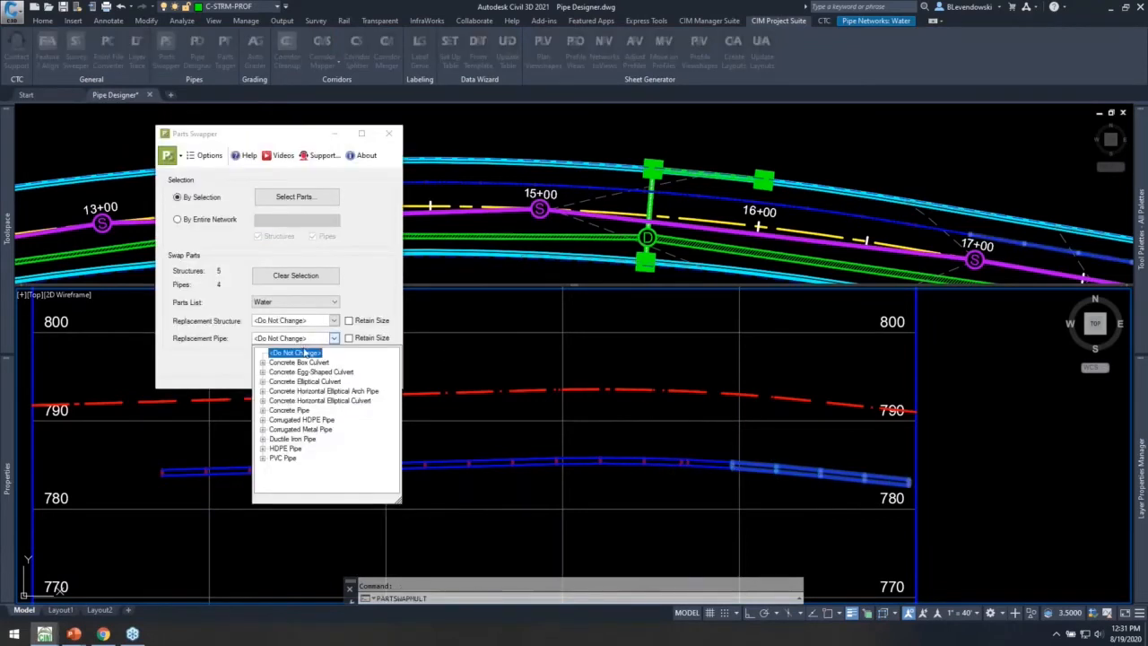
{"action": "double_click", "coordinate": [281, 461]}
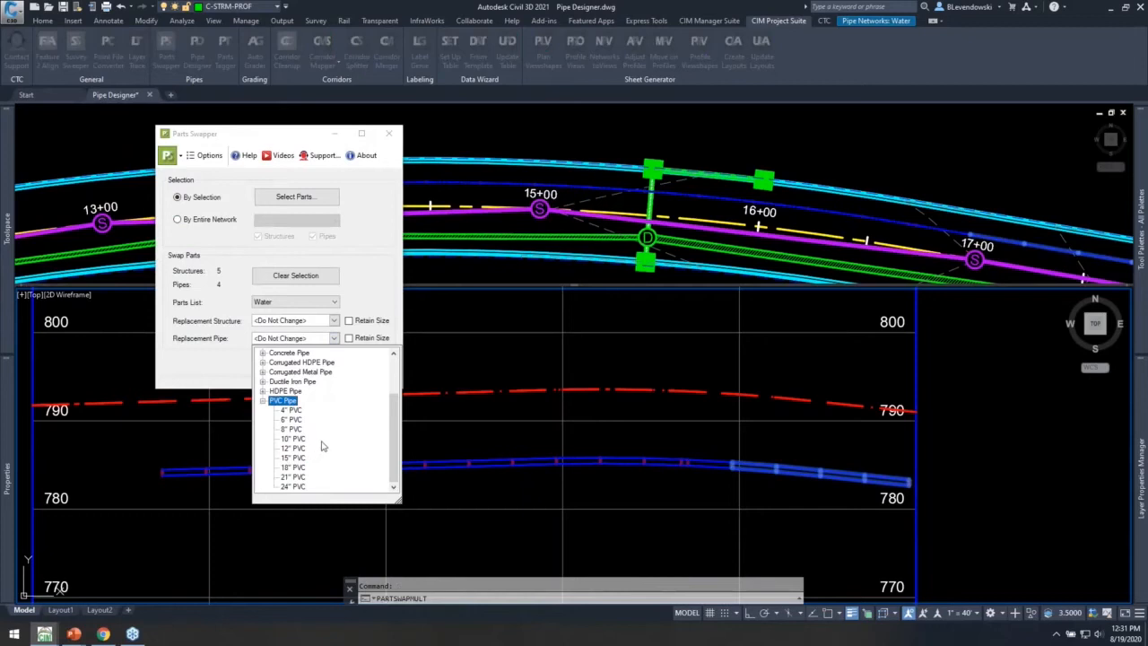
{"action": "left_click", "coordinate": [296, 467]}
{"action": "left_click", "coordinate": [314, 362]}
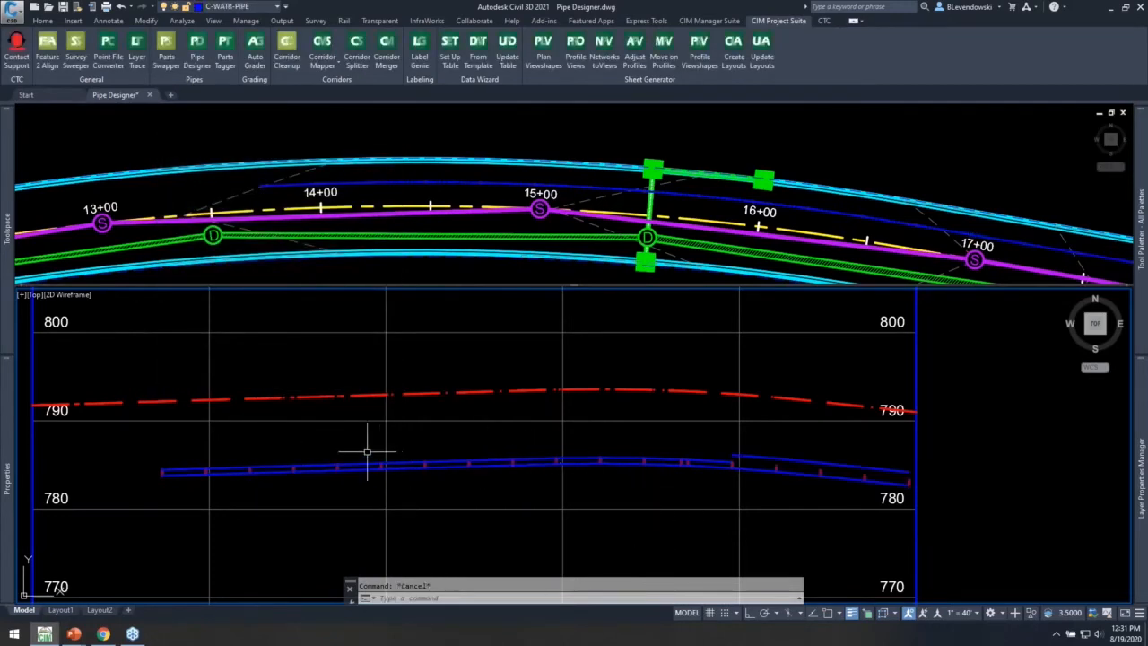
Swap the middle stretch of water pipes, up to the 18" PVC section, for 12" PVC with Parts Swapper
{"action": "left_click", "coordinate": [285, 447]}
{"action": "left_click", "coordinate": [756, 484]}
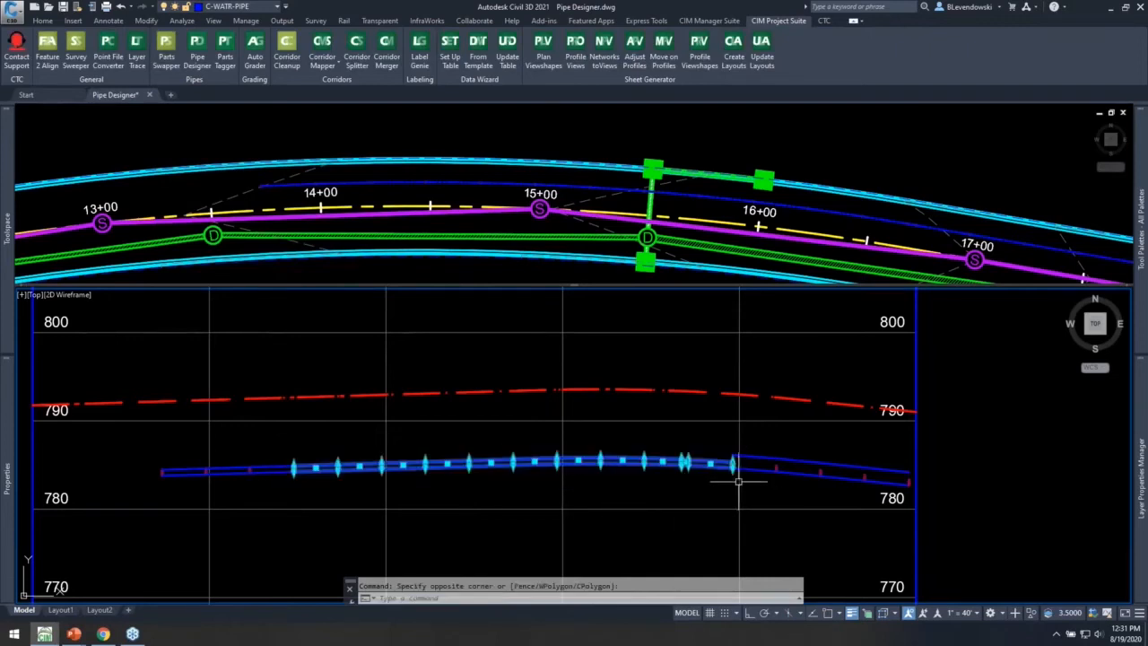
{"action": "left_click", "coordinate": [777, 21]}
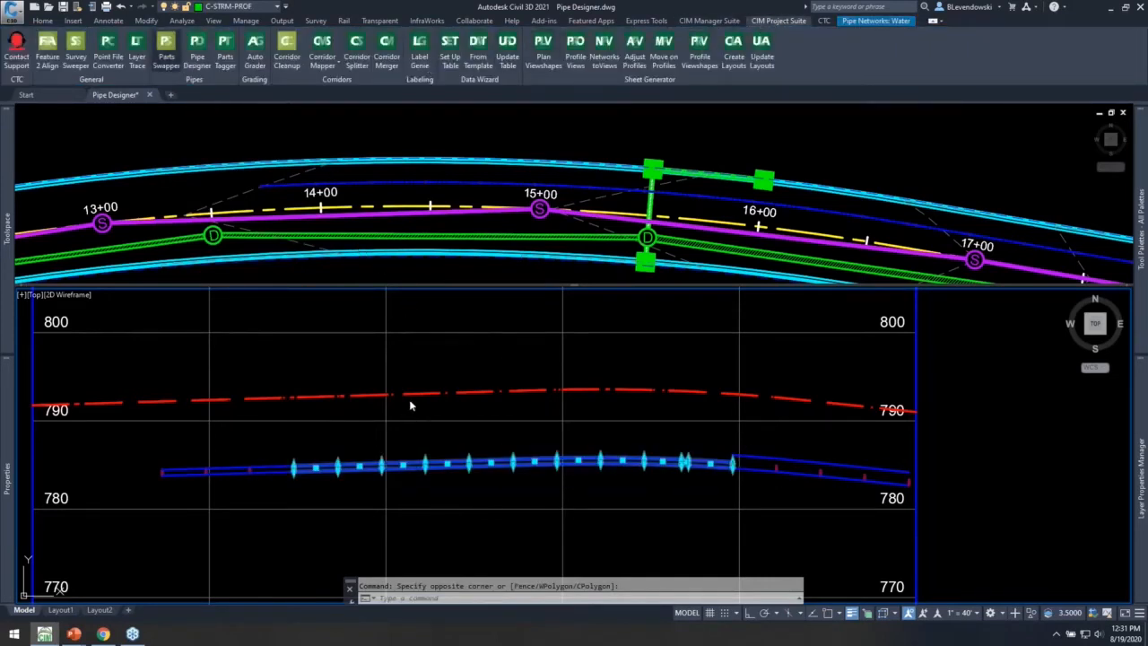
{"action": "left_click", "coordinate": [309, 338]}
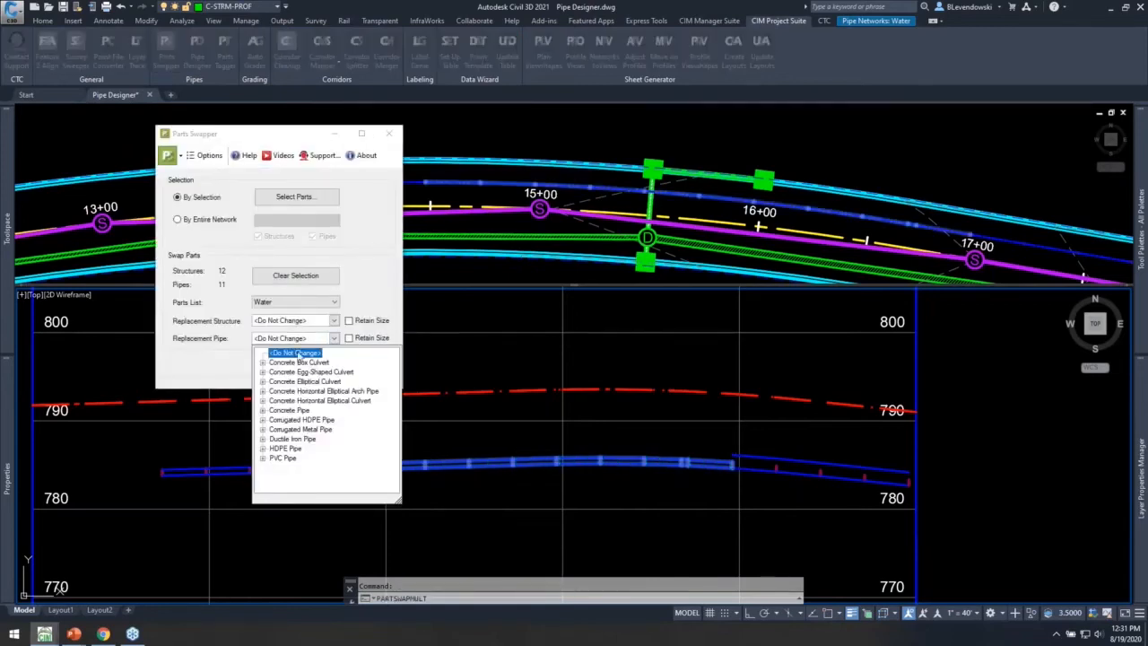
{"action": "double_click", "coordinate": [283, 457]}
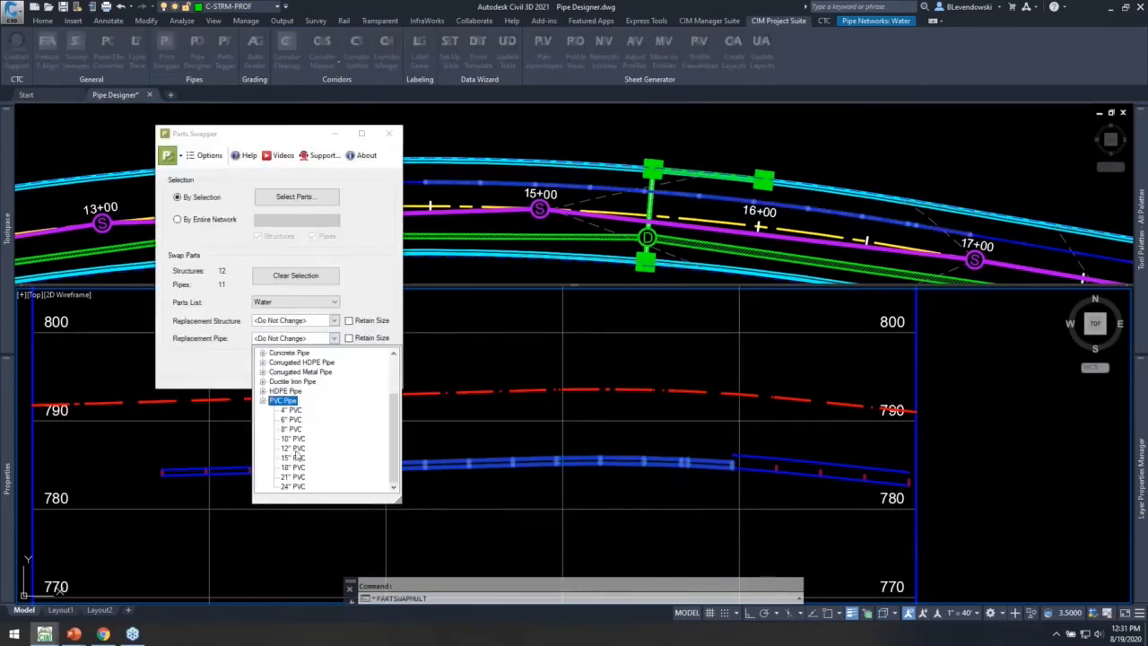
{"action": "left_click", "coordinate": [308, 463]}
{"action": "left_click", "coordinate": [315, 362]}
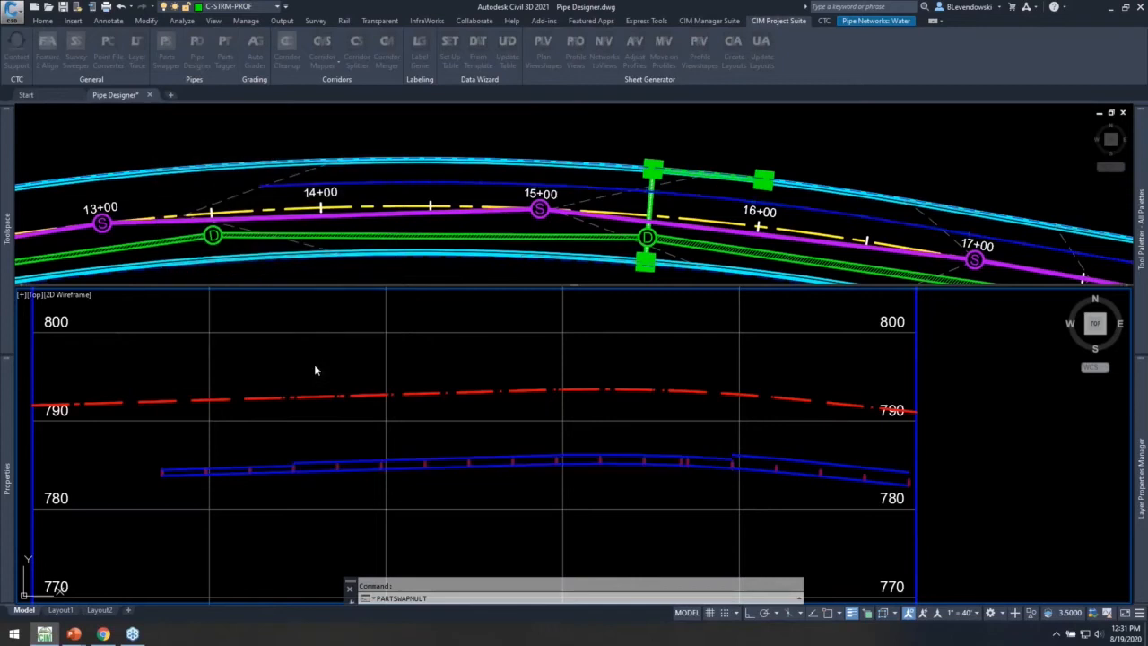
{"action": "key", "text": "Escape"}
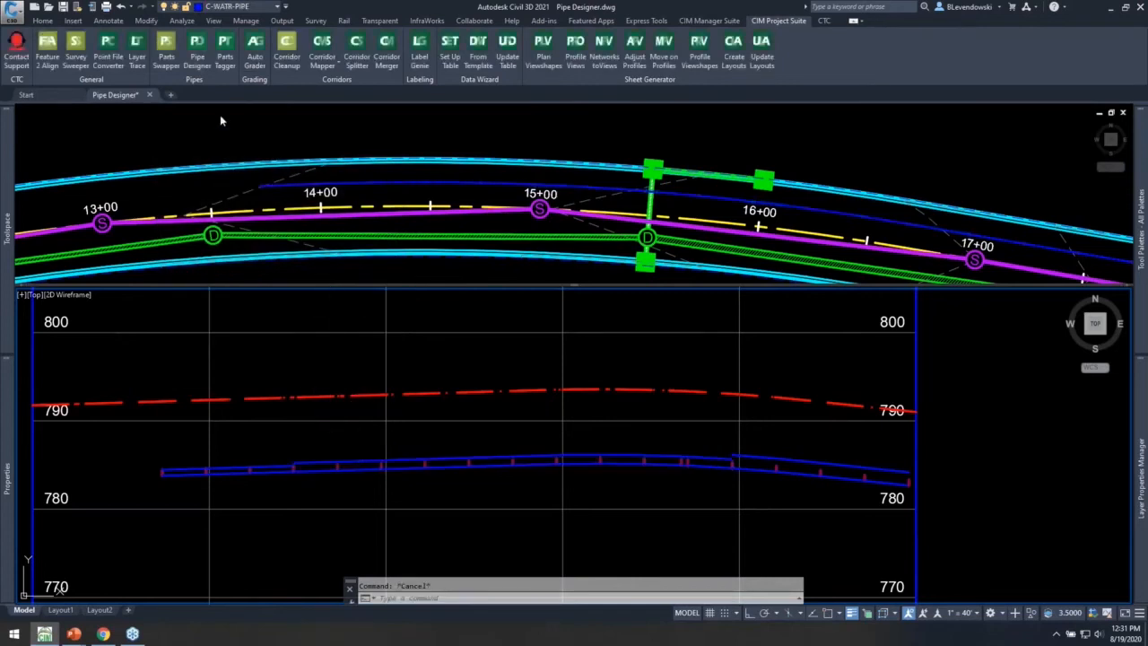
Load the whole water pipe run into Pipe Designer, from the profile's low-station end structure to its high-station end structure
{"action": "left_click", "coordinate": [198, 59]}
{"action": "scroll", "coordinate": [175, 480], "scroll_direction": "up", "scroll_amount": 6}
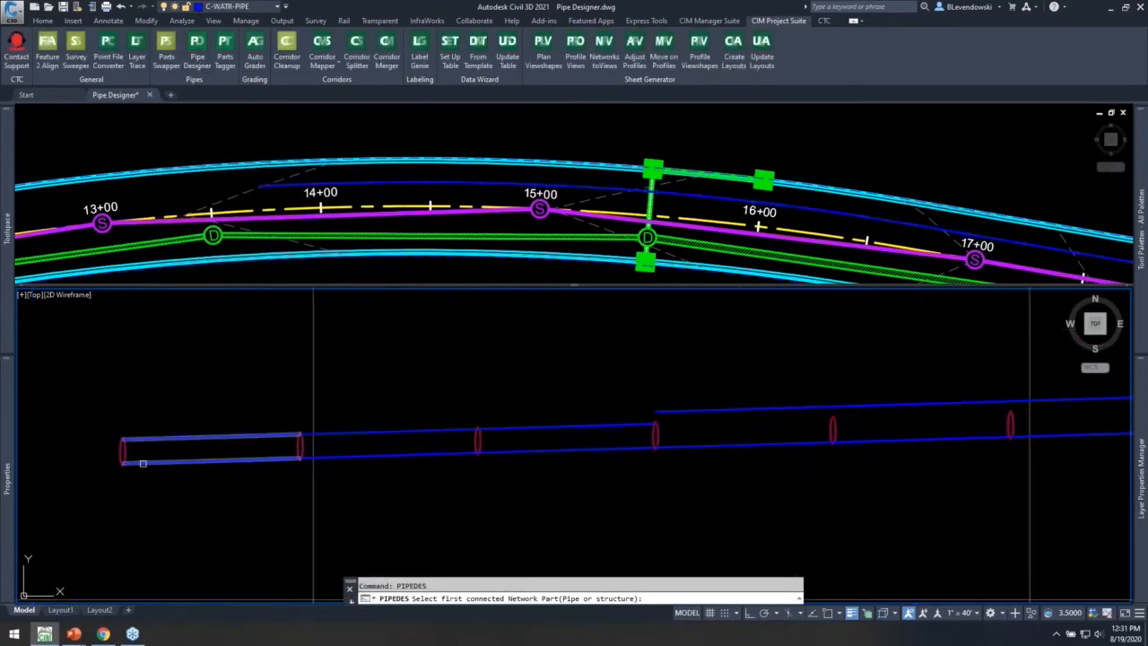
{"action": "left_click", "coordinate": [126, 451]}
{"action": "scroll", "coordinate": [144, 455], "scroll_direction": "down", "scroll_amount": 6}
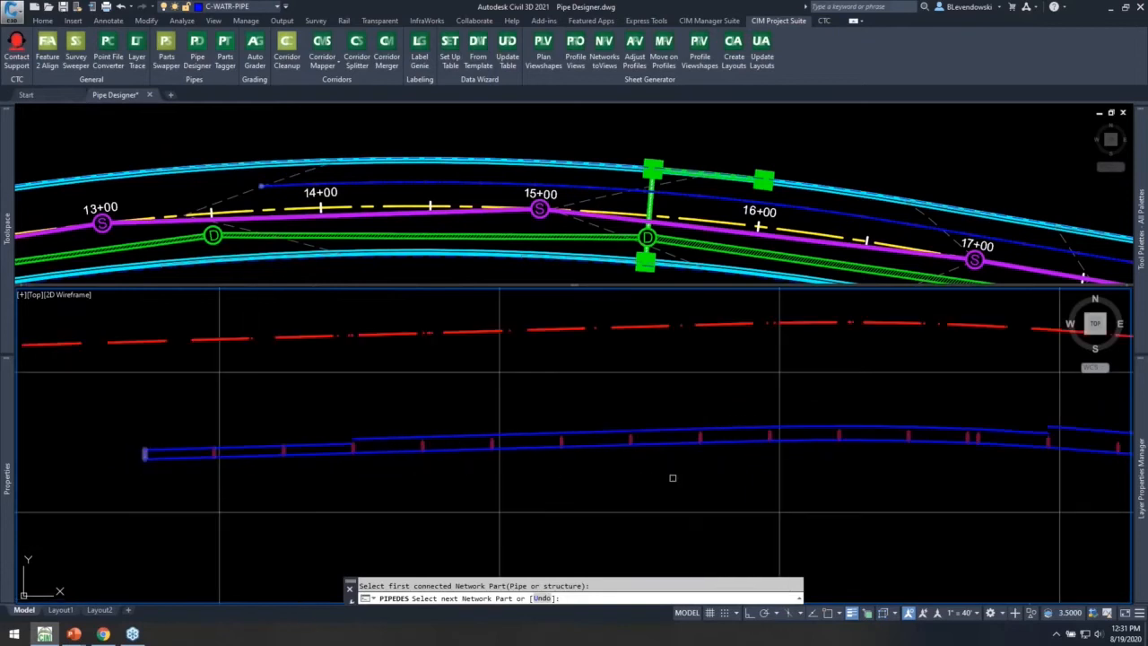
{"action": "scroll", "coordinate": [550, 476], "scroll_direction": "up", "scroll_amount": 3}
{"action": "middle_click_drag", "start_coordinate": [1035, 474], "coordinate": [831, 464]}
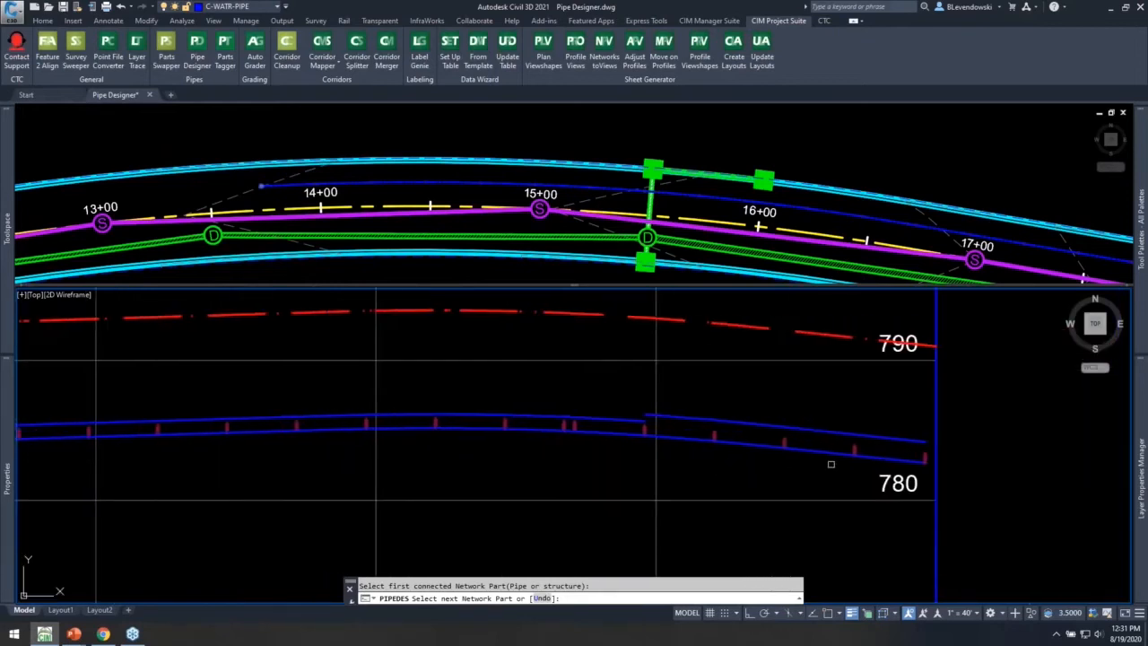
{"action": "left_click", "coordinate": [921, 456]}
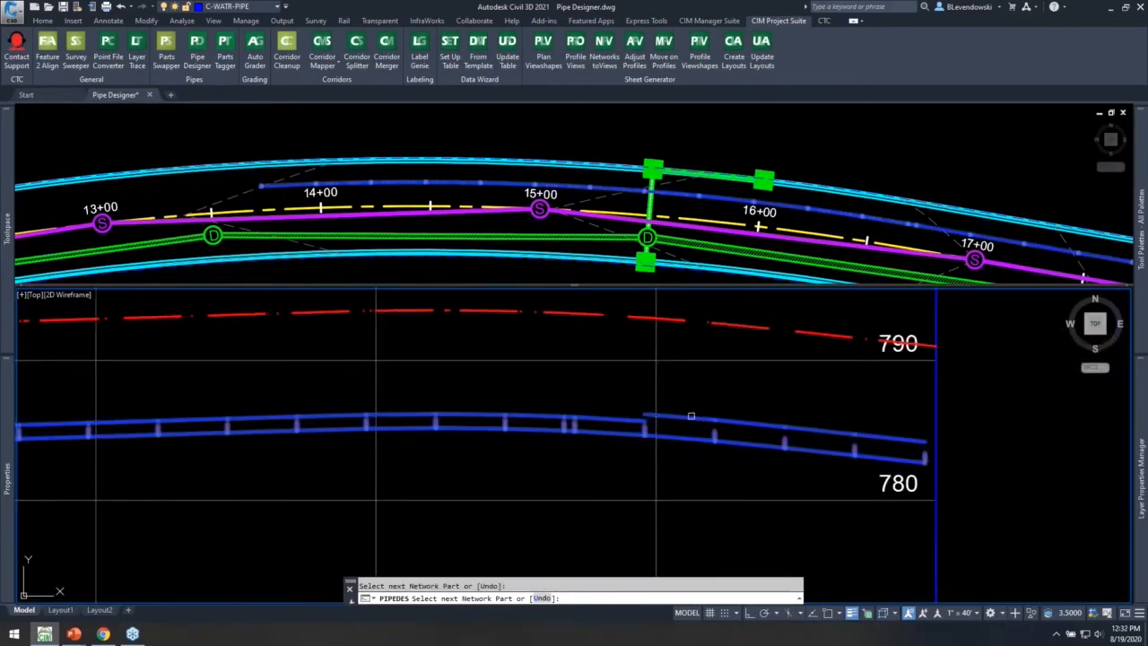
{"action": "middle_click_drag", "start_coordinate": [544, 461], "coordinate": [753, 470]}
{"action": "scroll", "coordinate": [728, 452], "scroll_direction": "down", "scroll_amount": 2}
{"action": "middle_click_drag", "start_coordinate": [667, 462], "coordinate": [632, 457]}
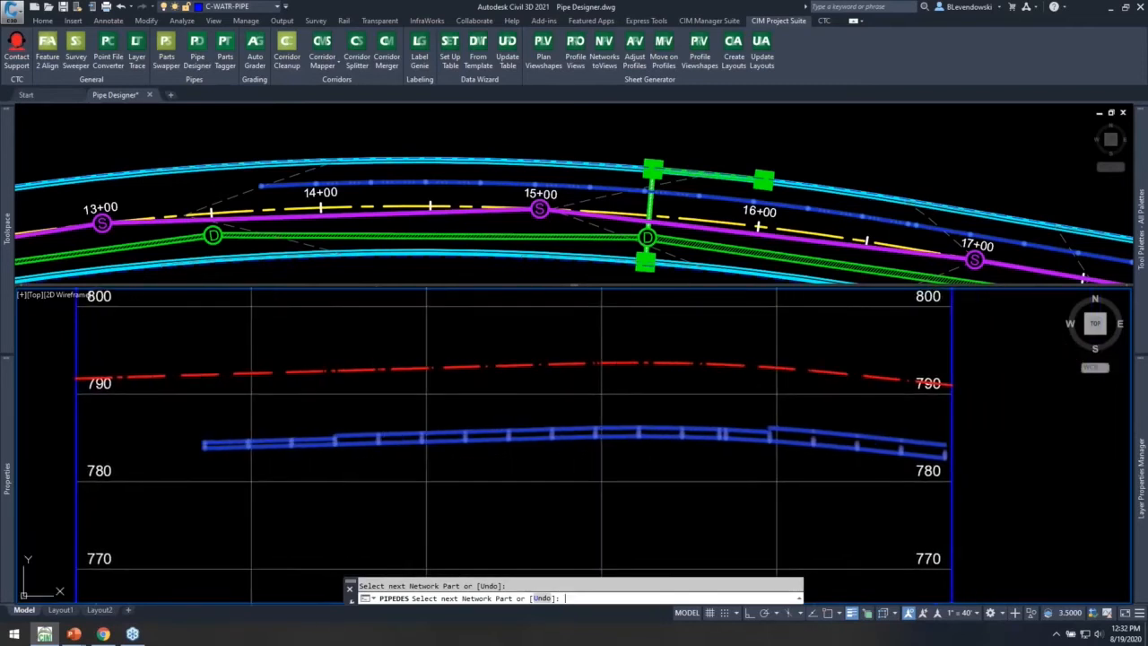
{"action": "key", "text": "Return"}
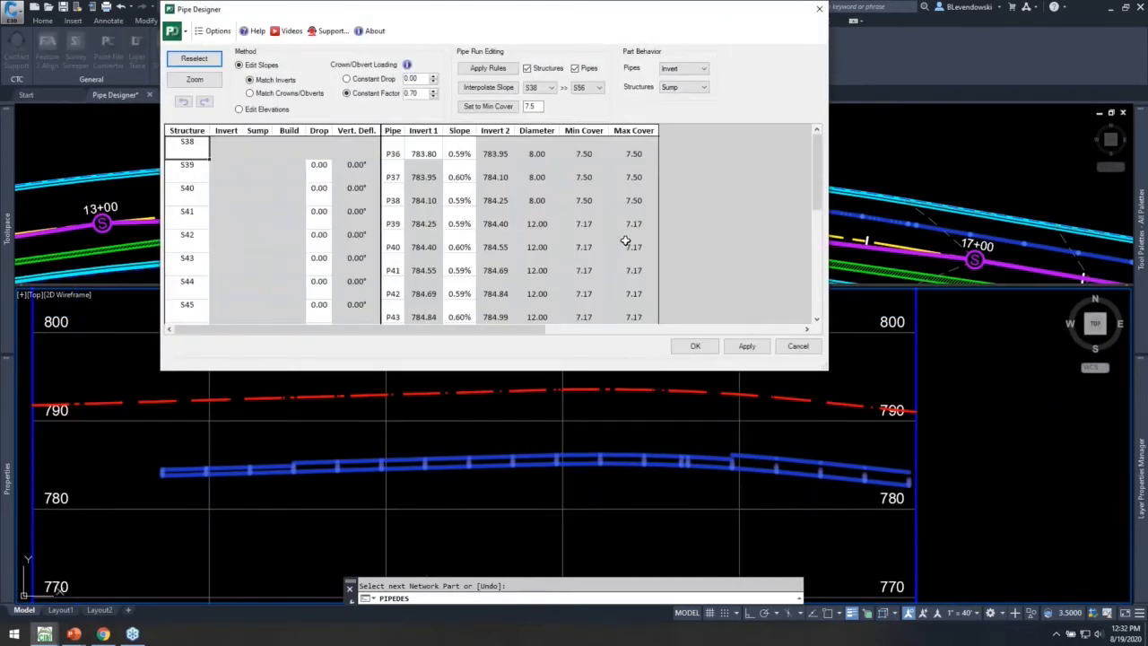
Review the diameters and the minimum and maximum cover of the swapped pipes along the run
{"action": "left_click_drag", "start_coordinate": [586, 149], "coordinate": [604, 301]}
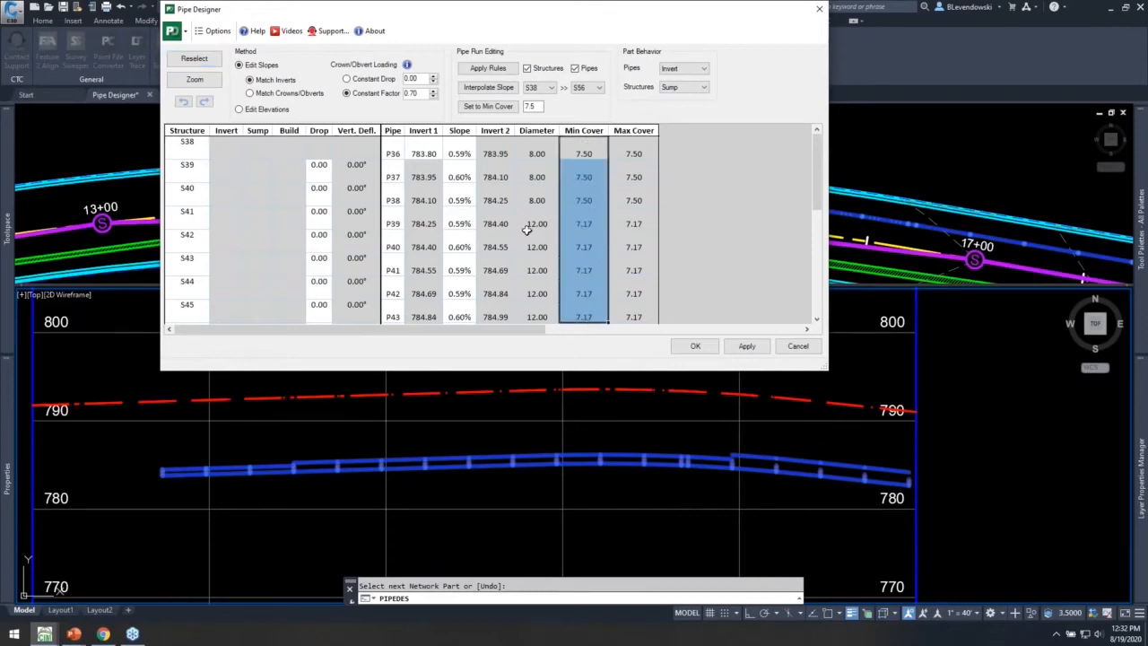
{"action": "left_click_drag", "start_coordinate": [539, 224], "coordinate": [564, 276]}
{"action": "scroll", "coordinate": [563, 275], "scroll_direction": "down", "scroll_amount": 4}
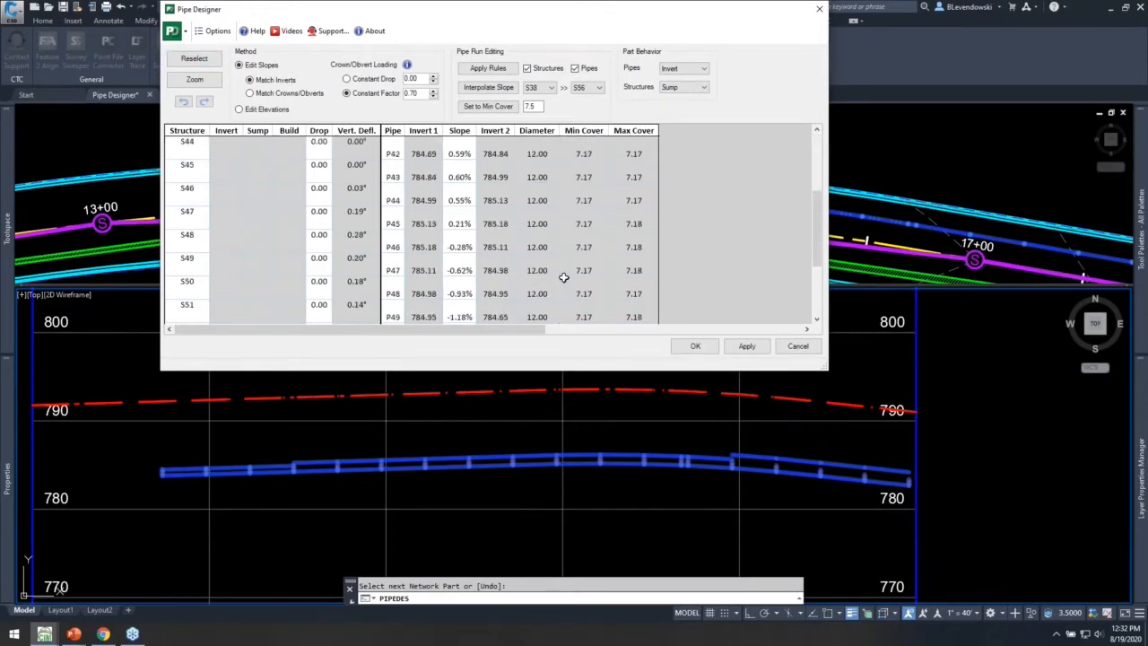
{"action": "left_click_drag", "start_coordinate": [535, 219], "coordinate": [547, 261]}
{"action": "left_click_drag", "start_coordinate": [587, 199], "coordinate": [595, 270]}
{"action": "scroll", "coordinate": [598, 248], "scroll_direction": "up", "scroll_amount": 2}
{"action": "scroll", "coordinate": [599, 248], "scroll_direction": "up", "scroll_amount": 2}
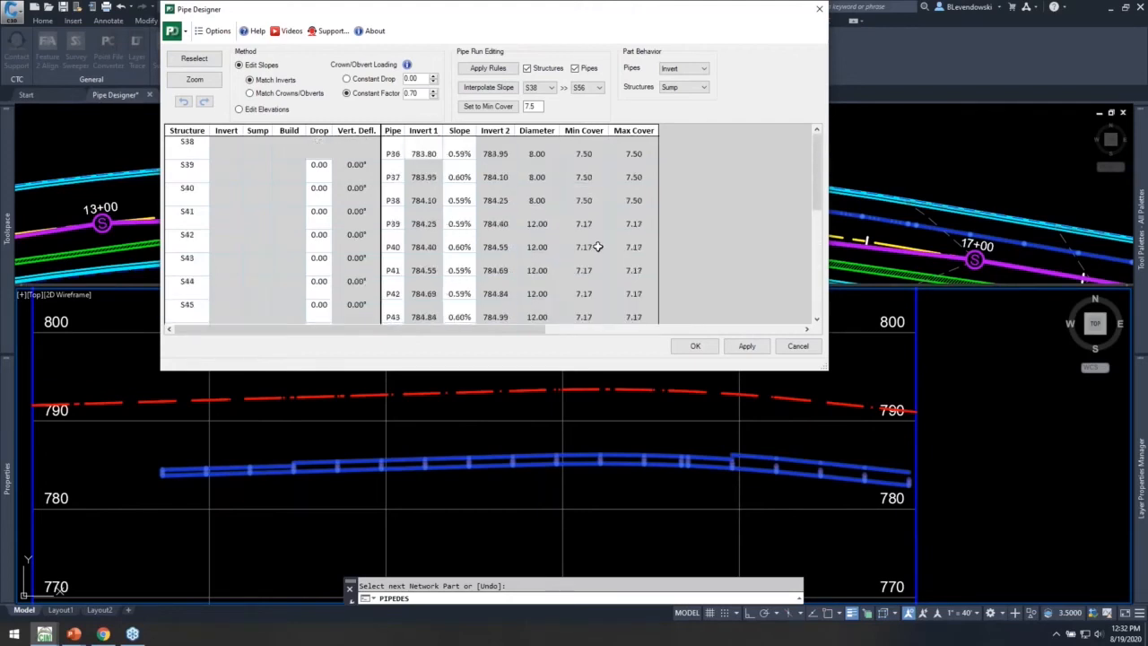
Set the whole run to a minimum cover of 7.5, apply it to the drawing and finish Pipe Designer
{"action": "left_click", "coordinate": [488, 107]}
{"action": "left_click", "coordinate": [488, 107]}
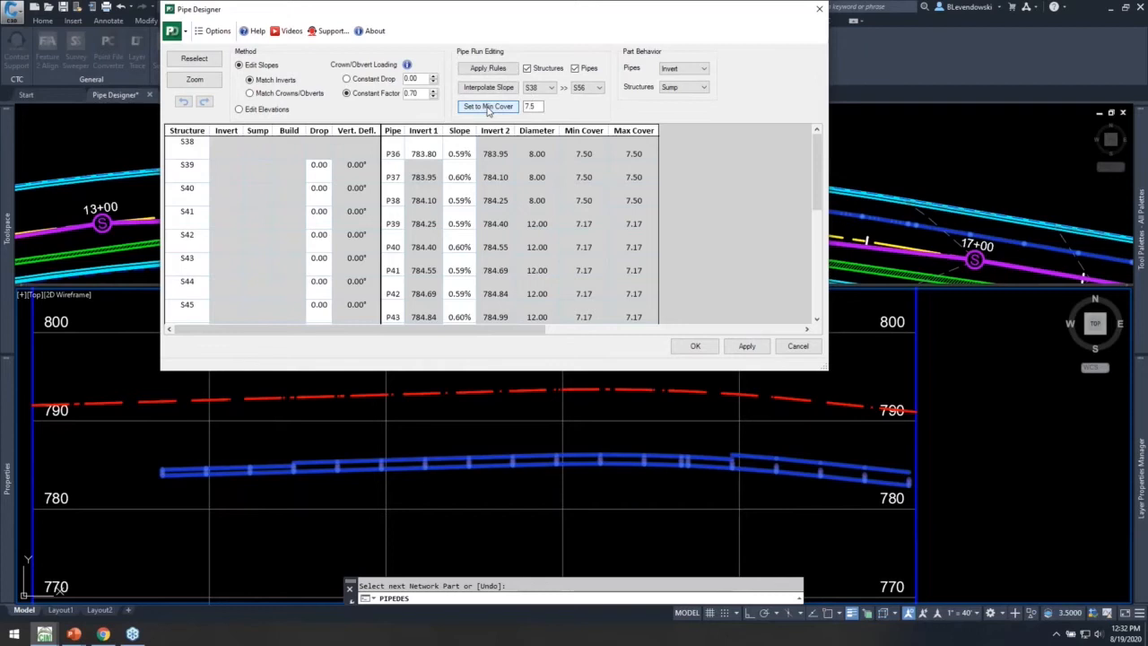
{"action": "left_click", "coordinate": [749, 350]}
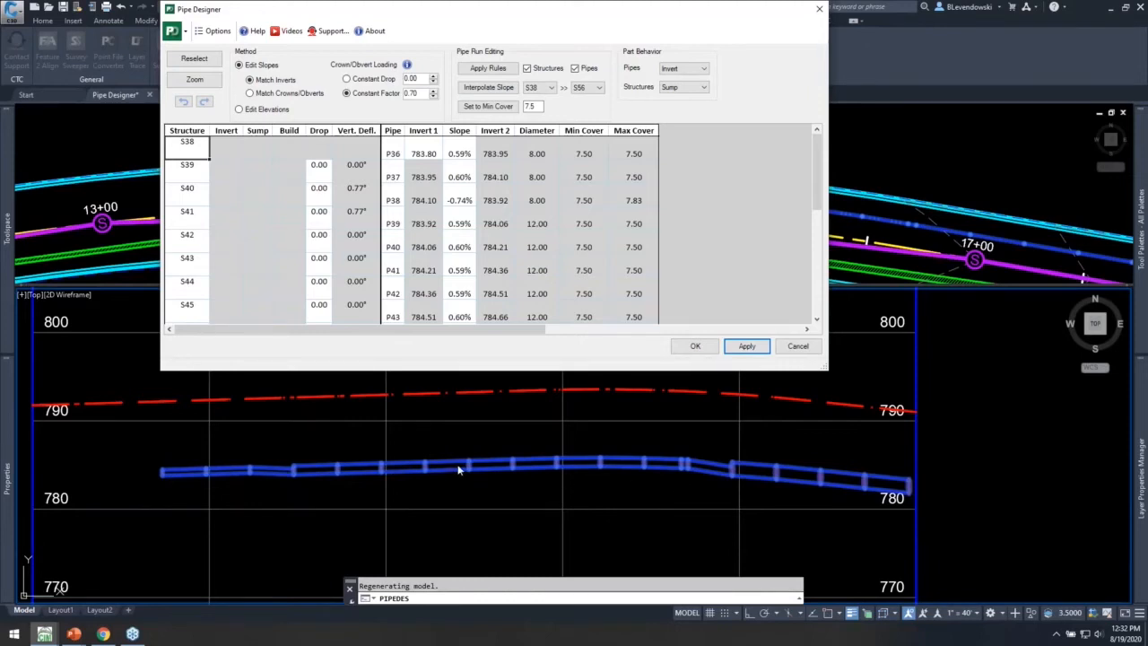
{"action": "left_click", "coordinate": [695, 346]}
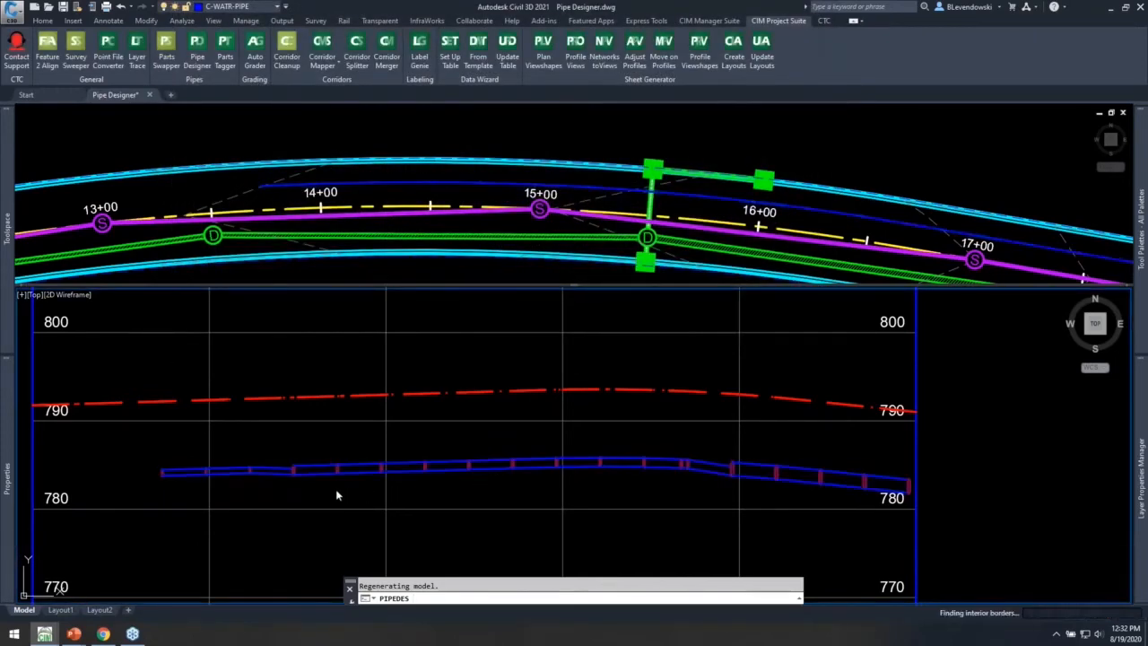
Label the entire water pipe network in the profile using the Entire Network Profile label type
{"action": "scroll", "coordinate": [308, 476], "scroll_direction": "up", "scroll_amount": 3}
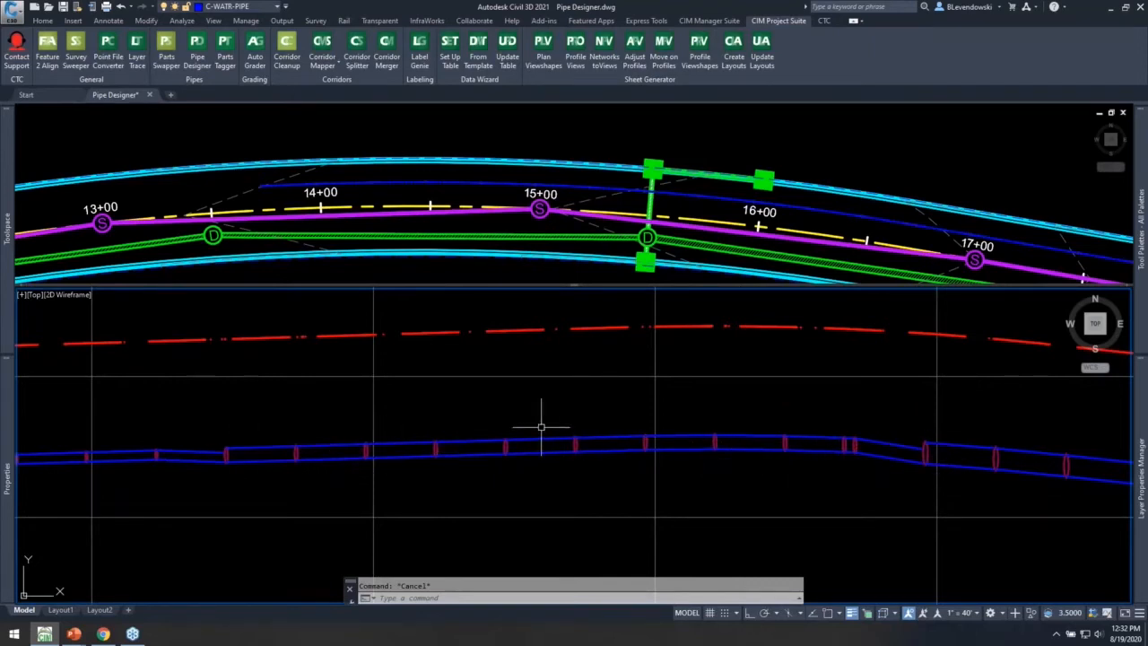
{"action": "left_click", "coordinate": [457, 443]}
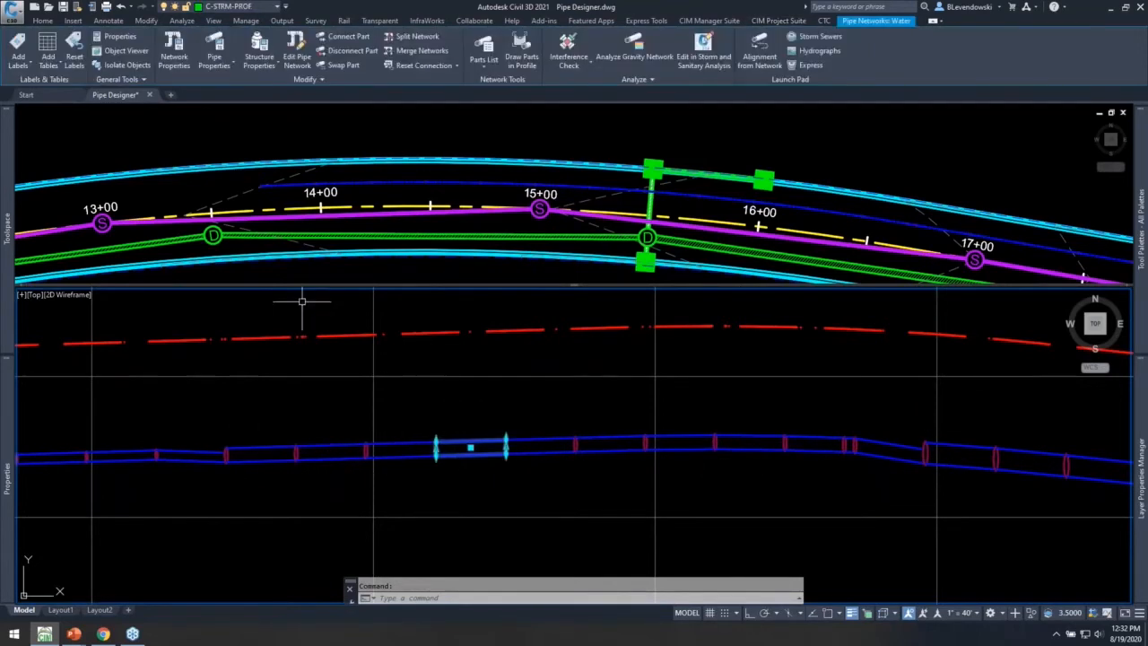
{"action": "left_click", "coordinate": [27, 66]}
{"action": "left_click", "coordinate": [64, 83]}
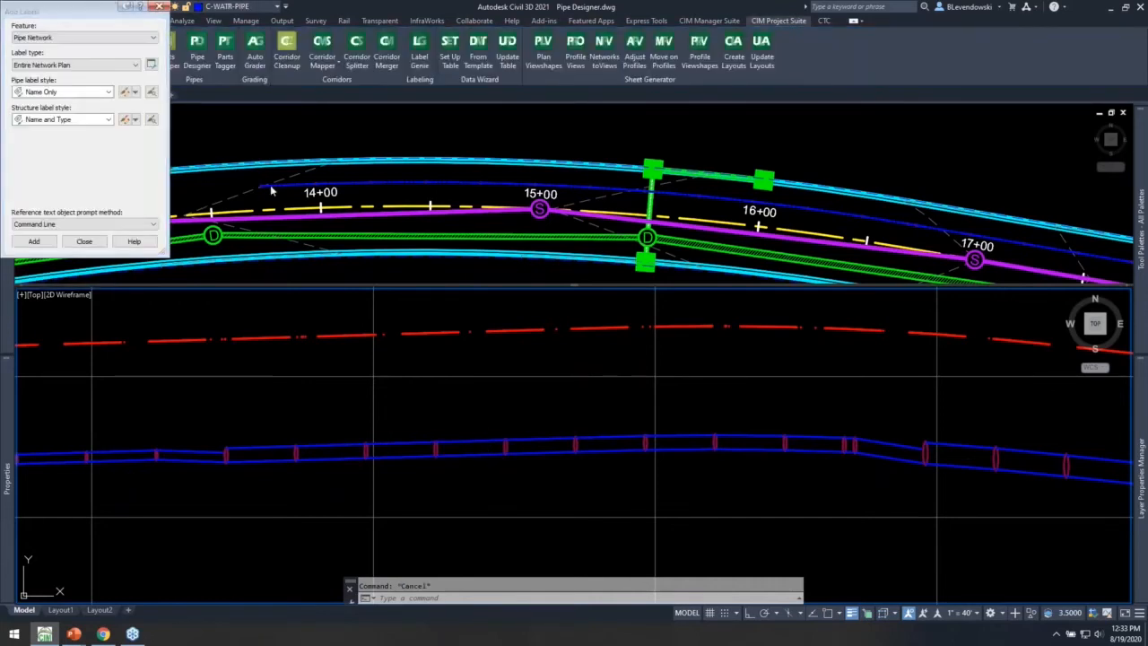
{"action": "left_click", "coordinate": [76, 65]}
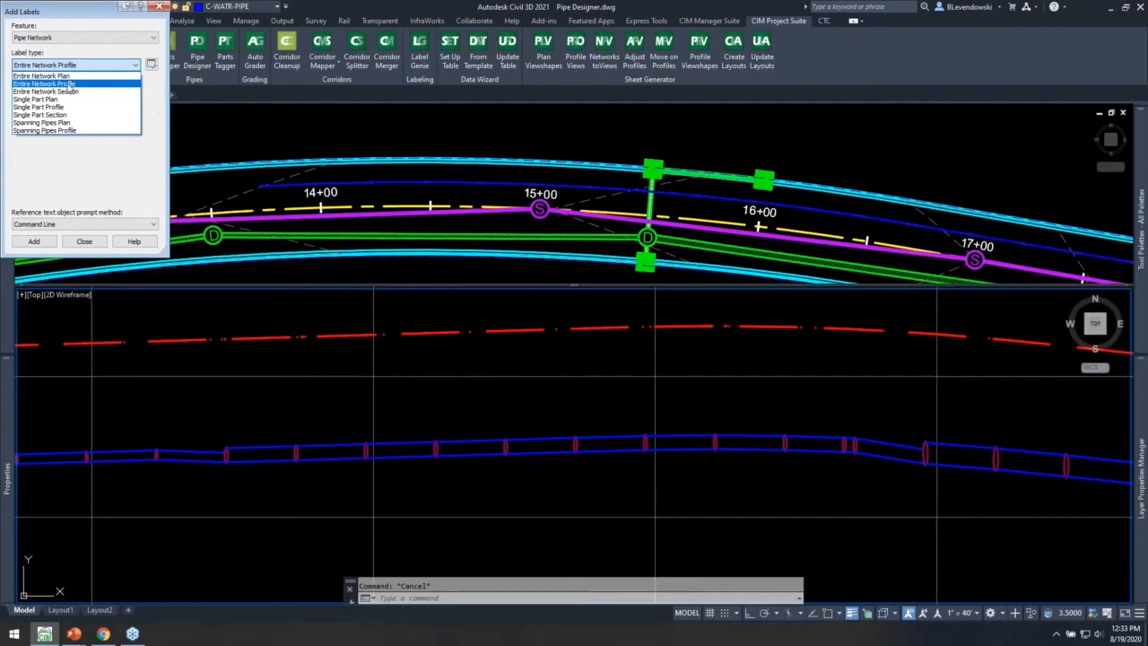
{"action": "left_click", "coordinate": [72, 84]}
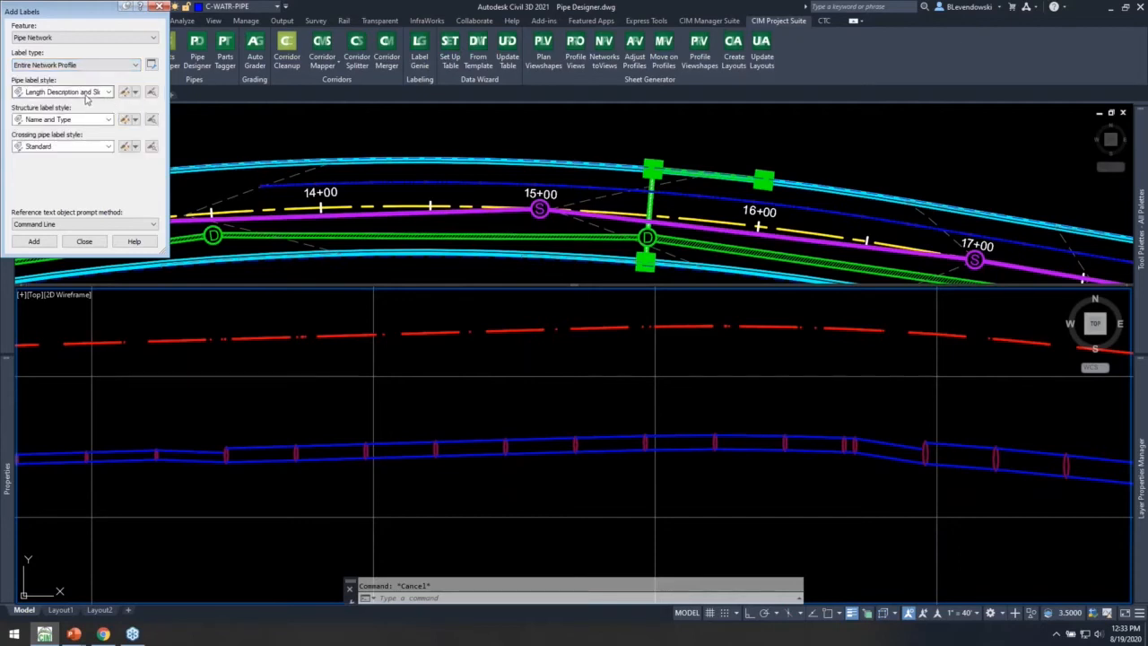
{"action": "left_click", "coordinate": [34, 242]}
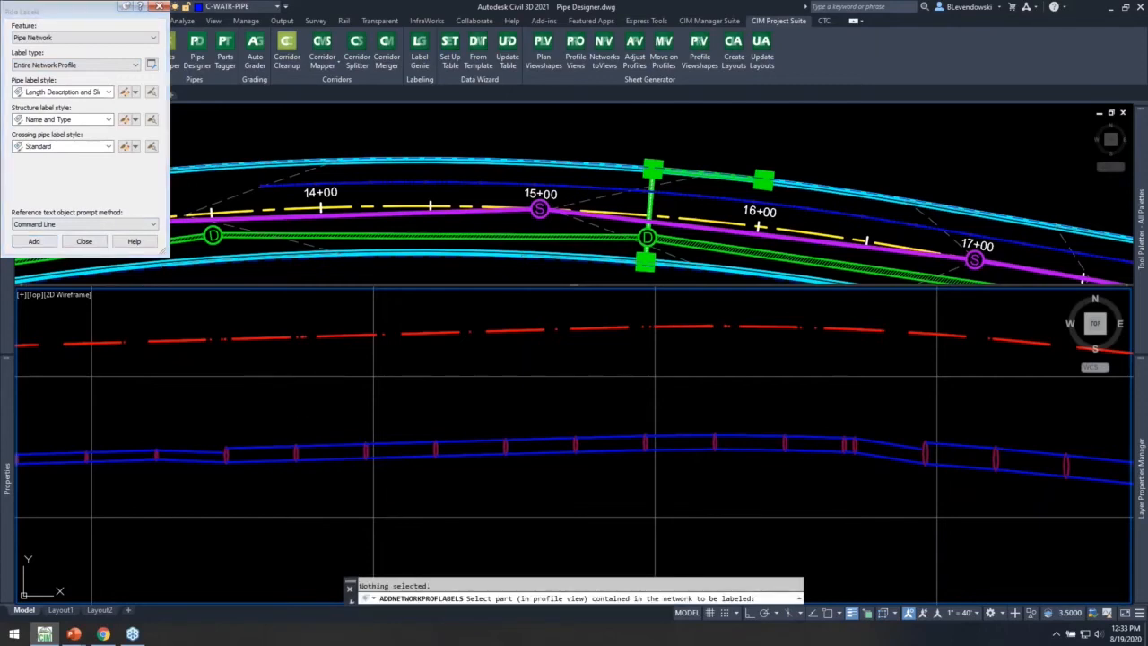
{"action": "left_click", "coordinate": [359, 450]}
{"action": "key", "text": "Escape"}
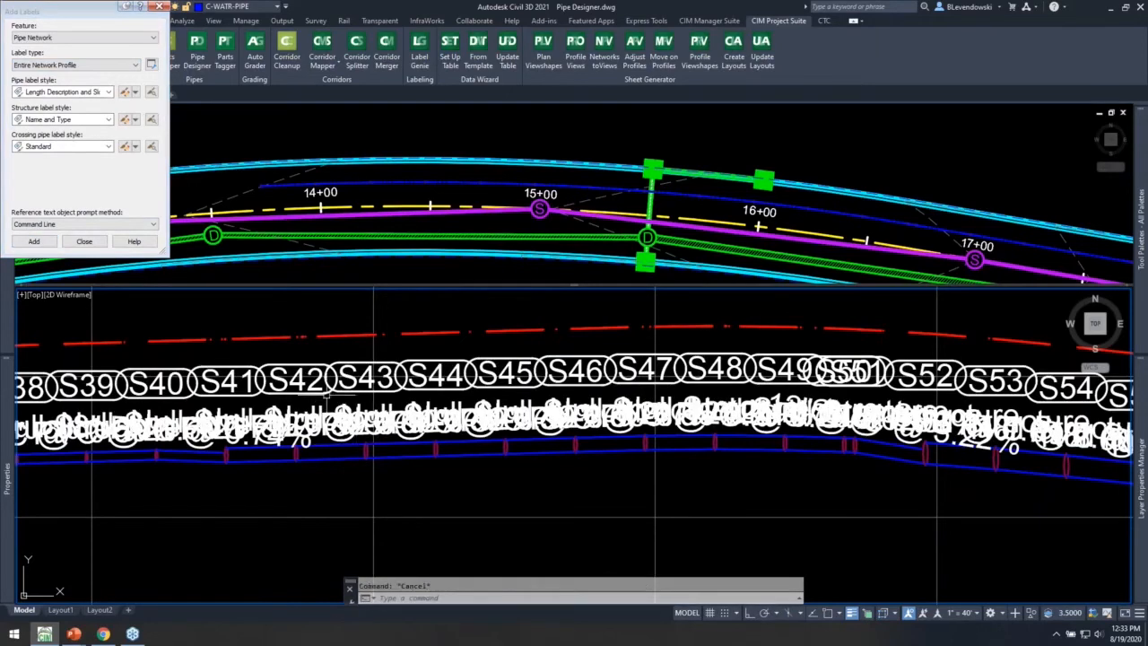
Erase all structure labels from the profile by selecting every label similar to the S42 label
{"action": "left_click", "coordinate": [302, 350]}
{"action": "right_click", "coordinate": [355, 362]}
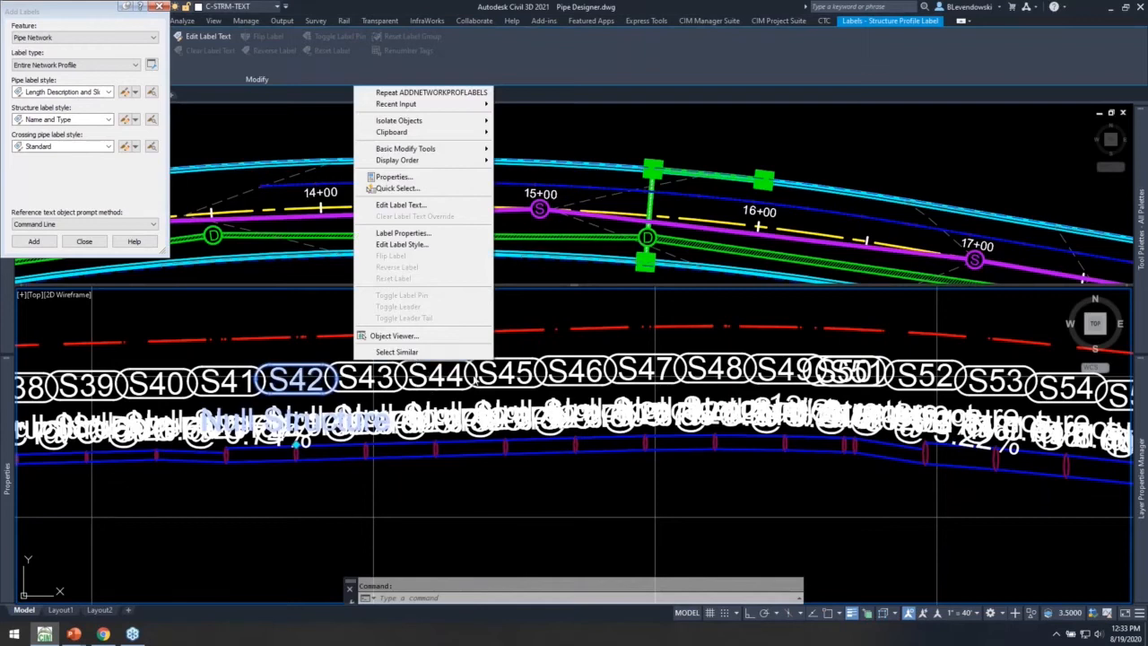
{"action": "left_click", "coordinate": [417, 352]}
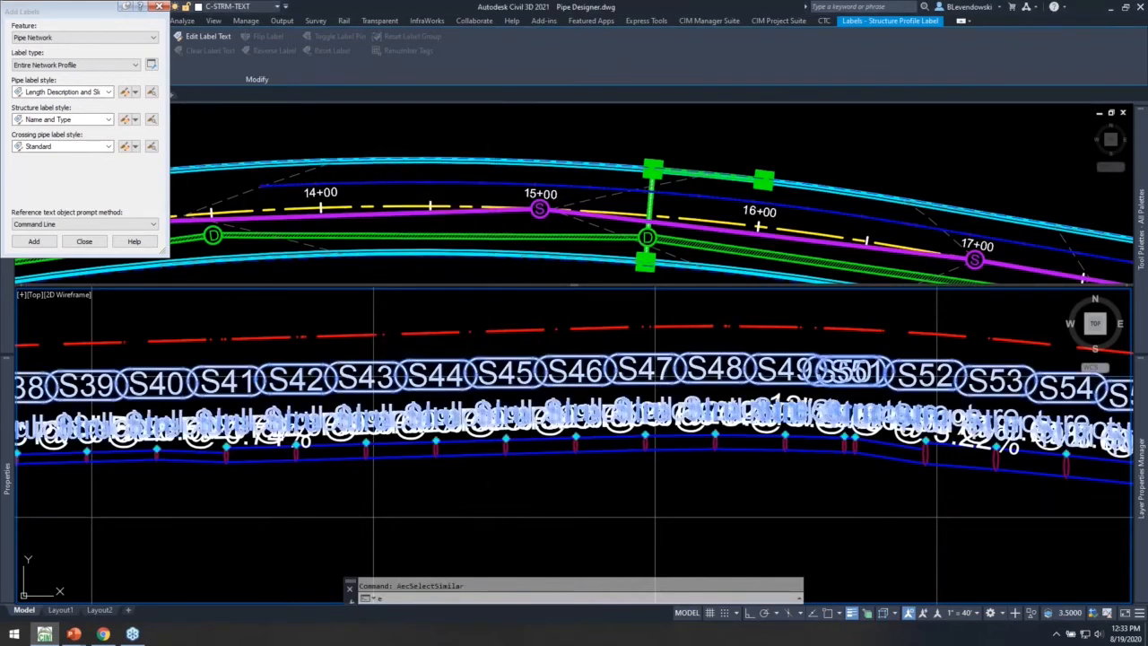
{"action": "type", "text": "e"}
{"action": "key", "text": "Return"}
Try annotation scales of 1" = 5' and 1" = 10' to judge the readability of the pipe labels
{"action": "left_click", "coordinate": [966, 612]}
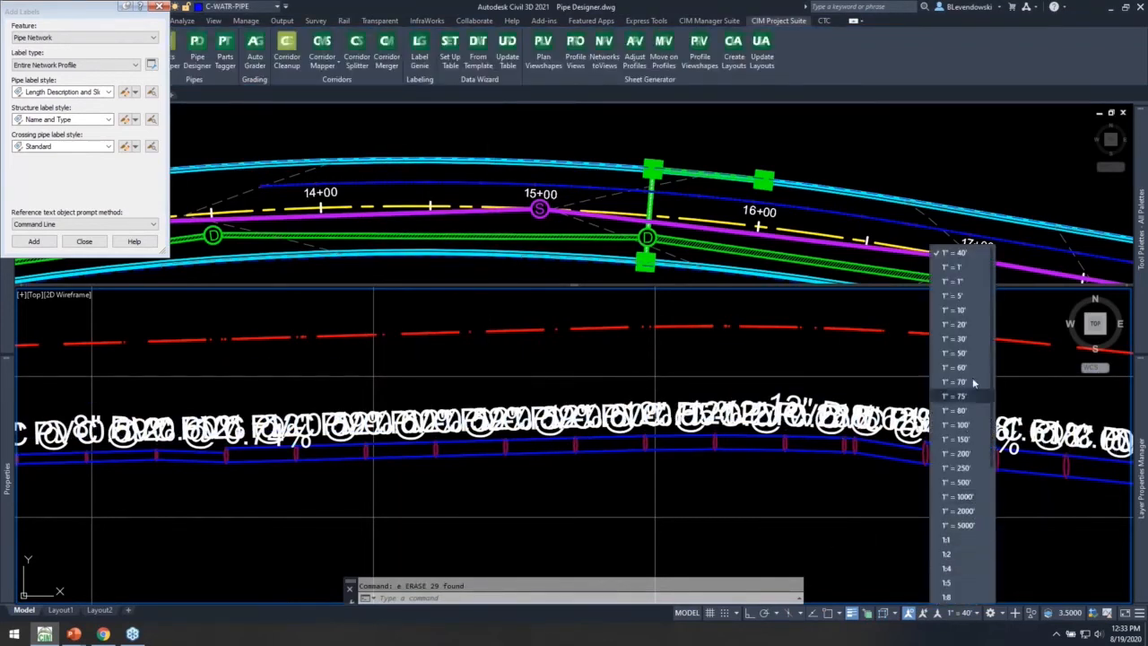
{"action": "left_click", "coordinate": [965, 296]}
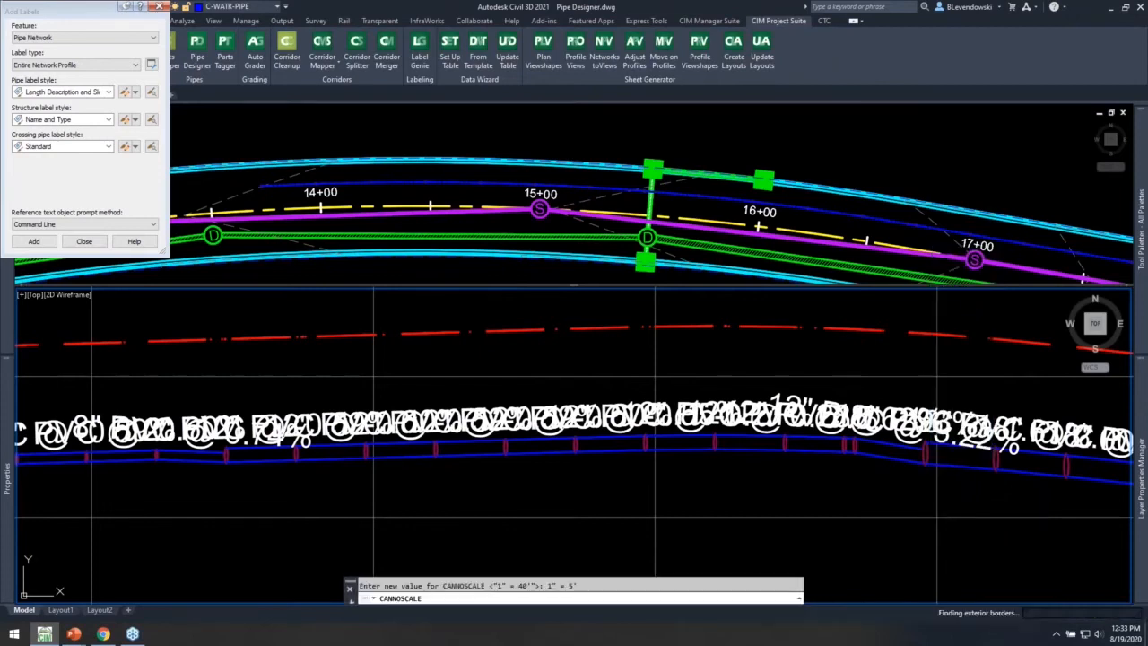
{"action": "left_click", "coordinate": [965, 613]}
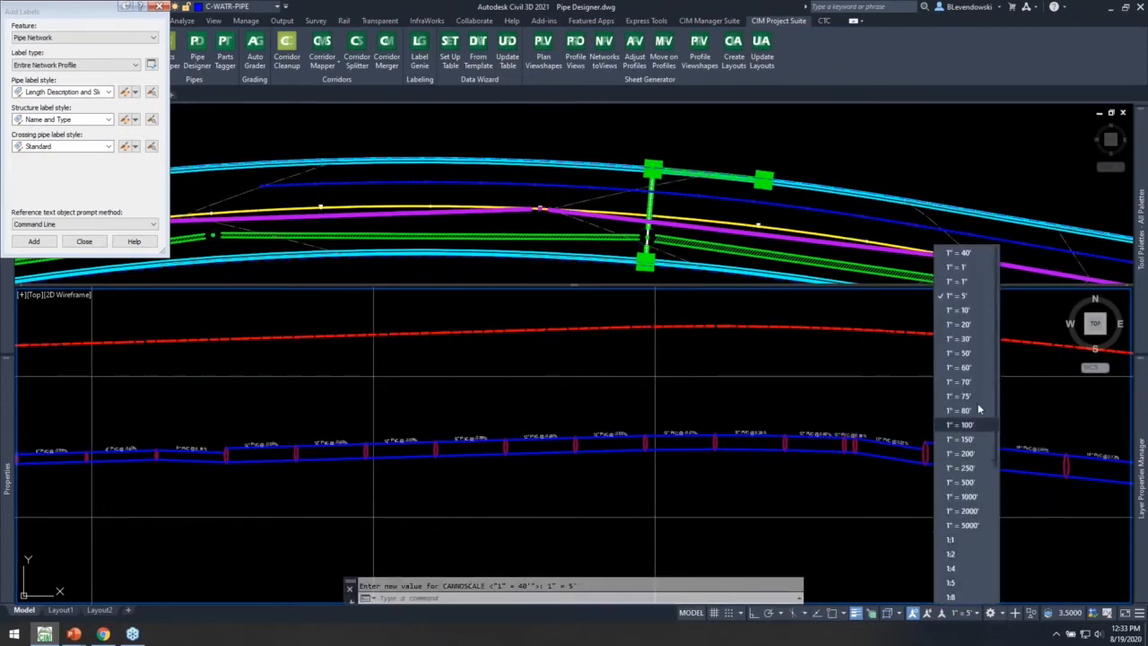
{"action": "left_click", "coordinate": [972, 311]}
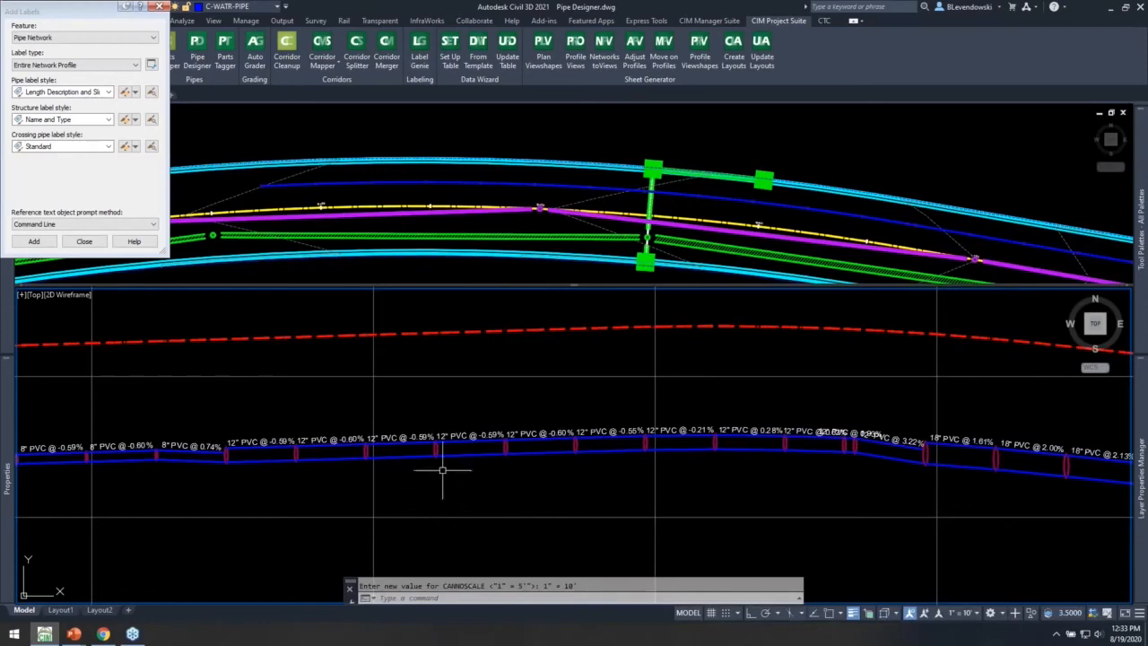
{"action": "scroll", "coordinate": [466, 437], "scroll_direction": "up", "scroll_amount": 5}
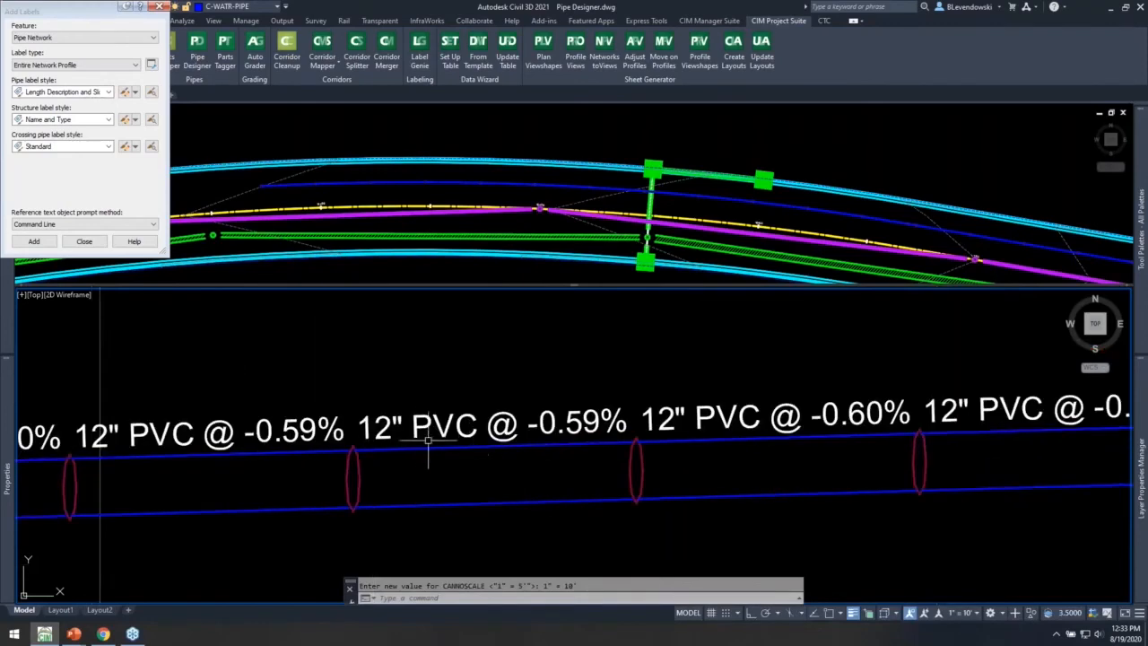
{"action": "scroll", "coordinate": [590, 405], "scroll_direction": "down", "scroll_amount": 5}
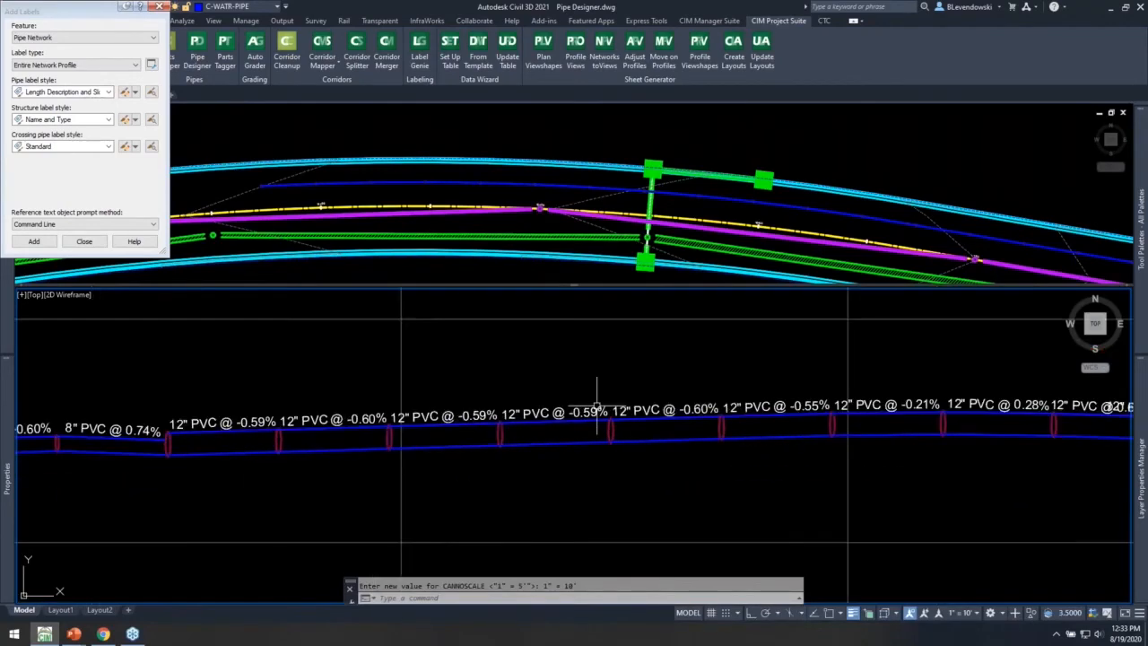
Set the annotation scale to 1" = 5' and finish adding labels
{"action": "left_click", "coordinate": [969, 614]}
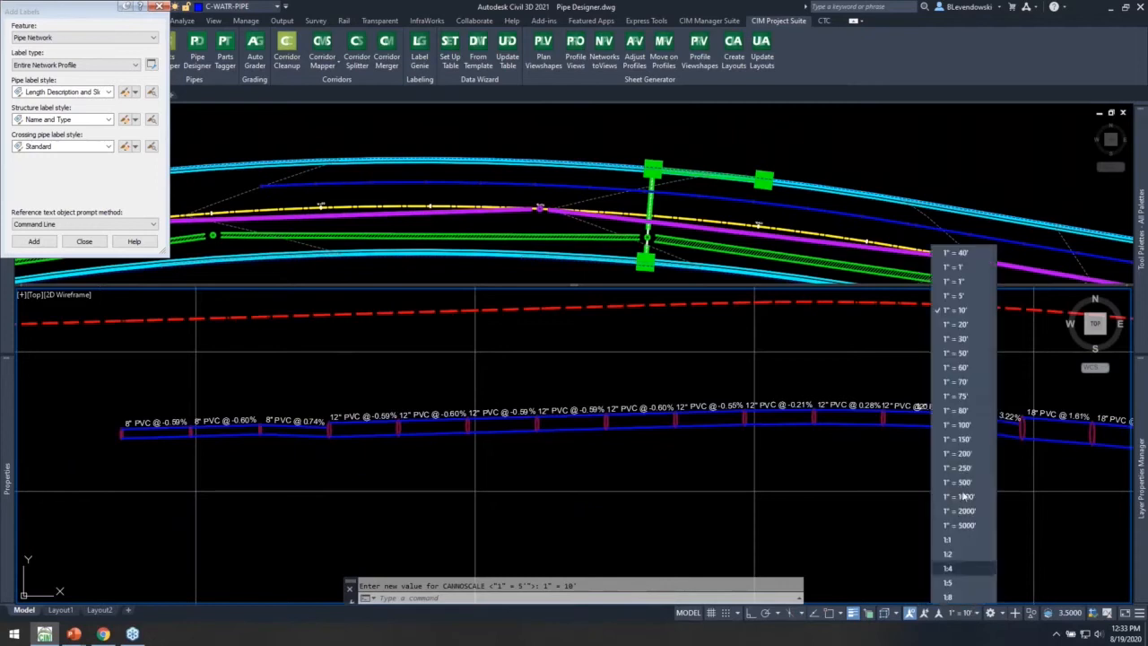
{"action": "left_click", "coordinate": [956, 296]}
{"action": "scroll", "coordinate": [574, 444], "scroll_direction": "up", "scroll_amount": 2}
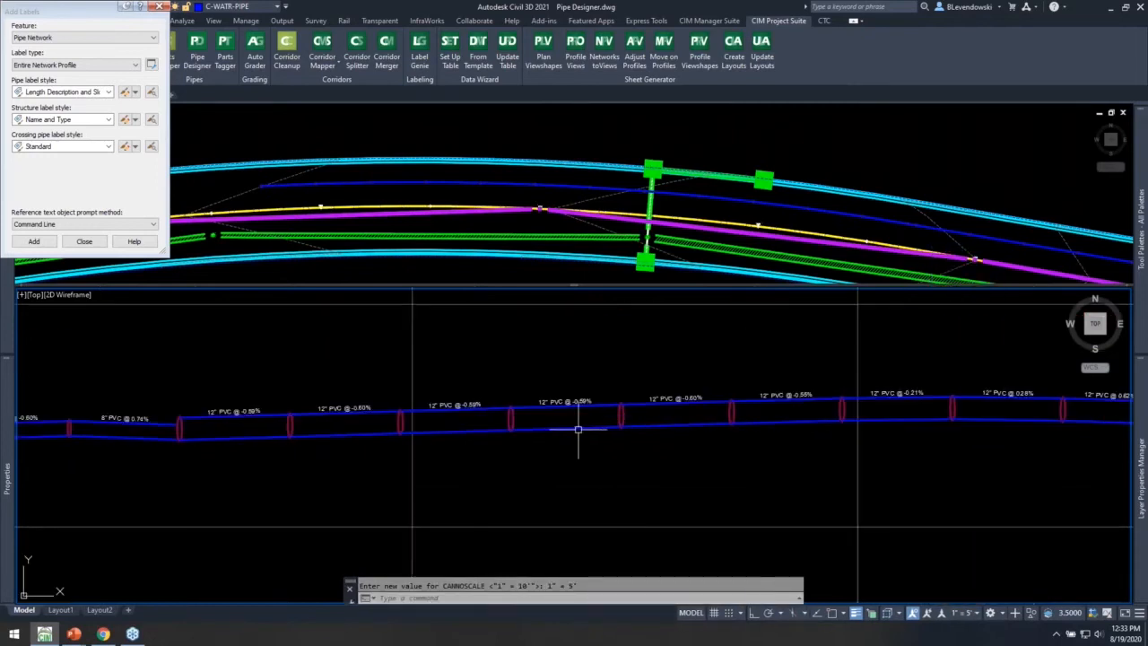
{"action": "scroll", "coordinate": [526, 453], "scroll_direction": "down", "scroll_amount": 4}
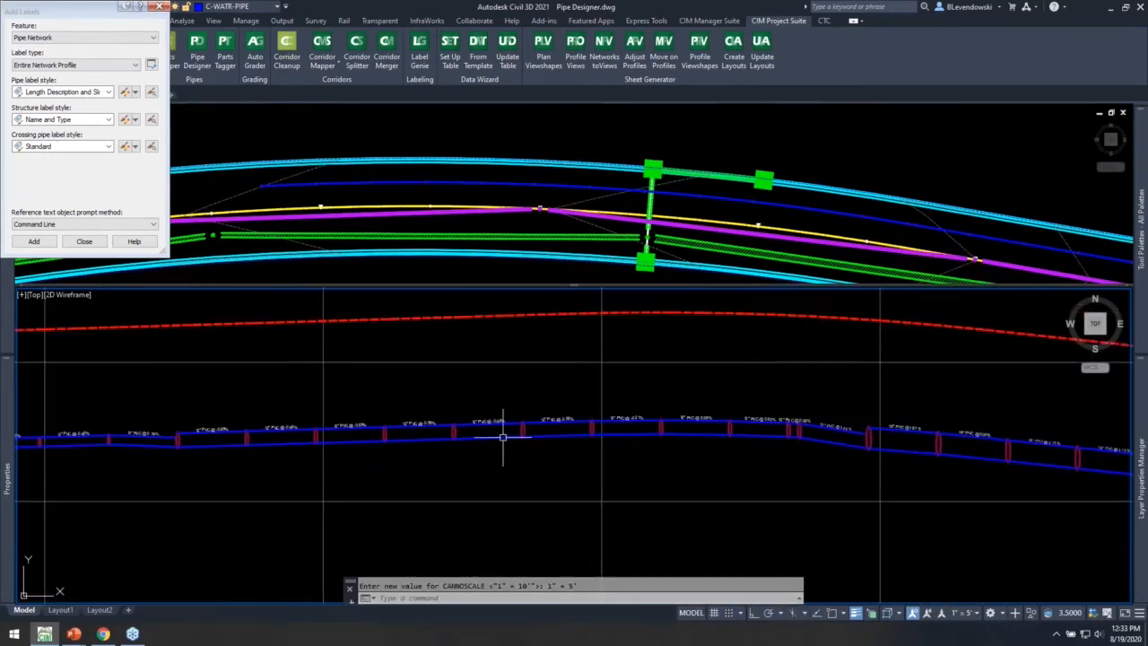
{"action": "left_click", "coordinate": [84, 242]}
Start Pipe Designer and select the profile parts from the structure between the 8" and 12" pipes to the outer end of the 8" pipes
{"action": "left_click", "coordinate": [197, 55]}
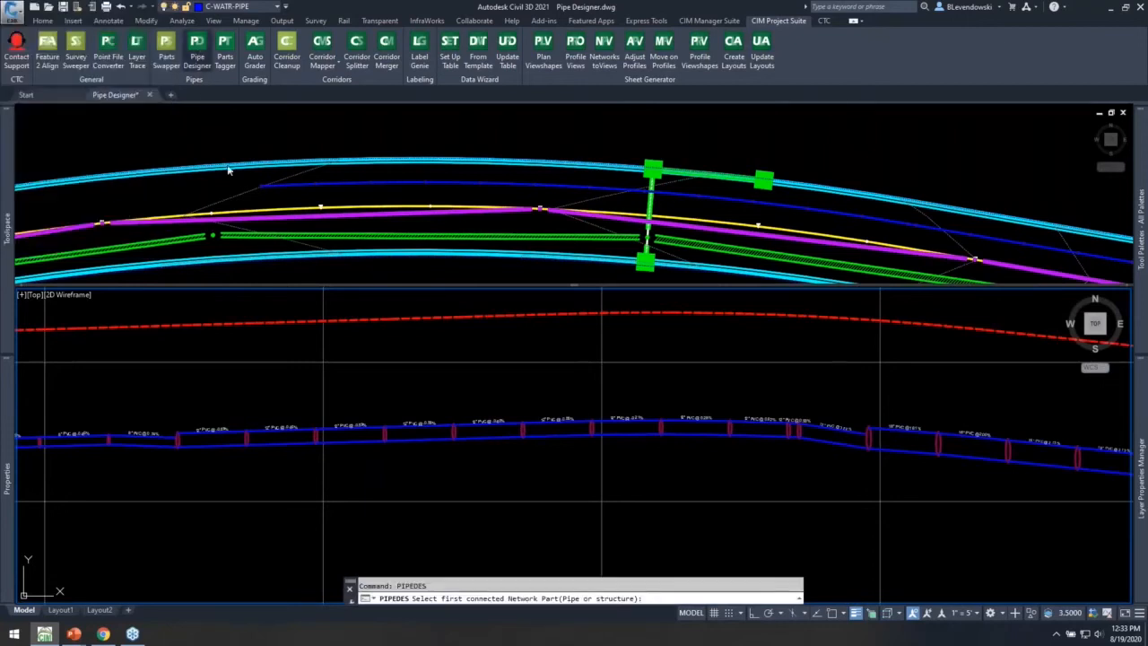
{"action": "left_click", "coordinate": [178, 438]}
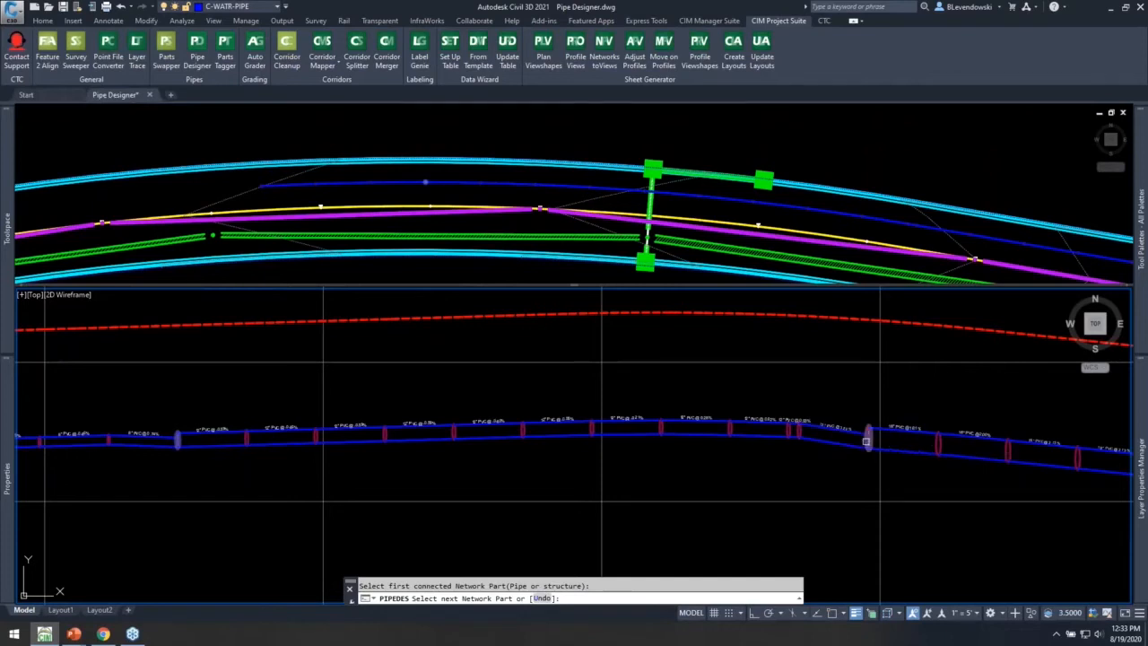
{"action": "scroll", "coordinate": [635, 443], "scroll_direction": "down", "scroll_amount": 2}
{"action": "scroll", "coordinate": [224, 458], "scroll_direction": "up", "scroll_amount": 2}
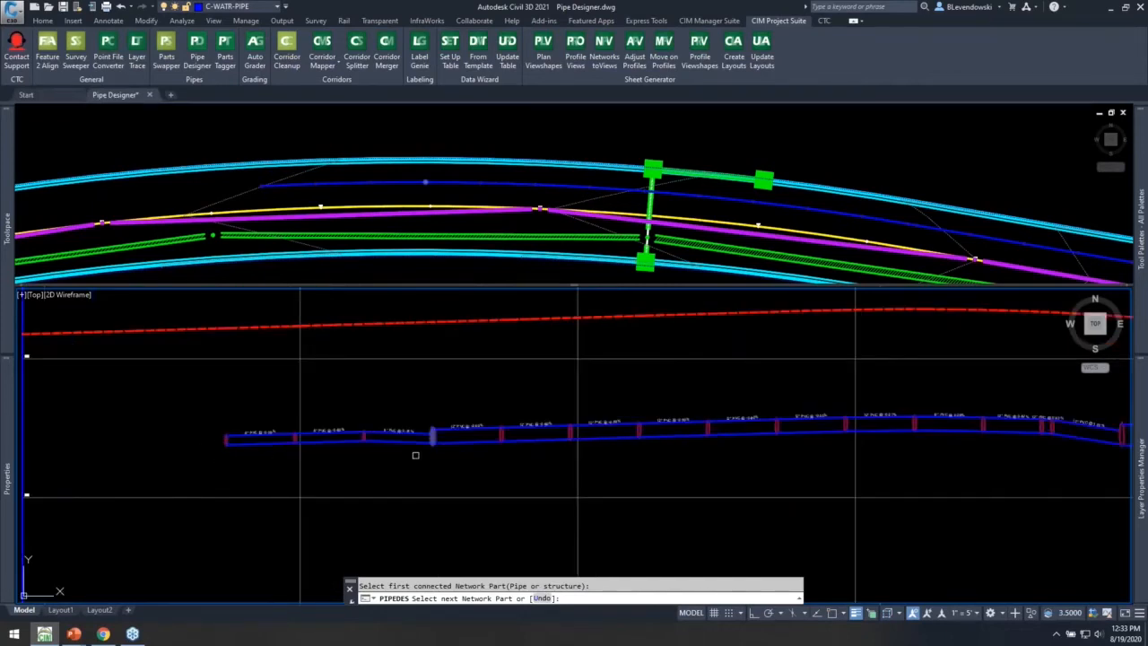
{"action": "scroll", "coordinate": [239, 440], "scroll_direction": "up", "scroll_amount": 3}
{"action": "left_click", "coordinate": [201, 439]}
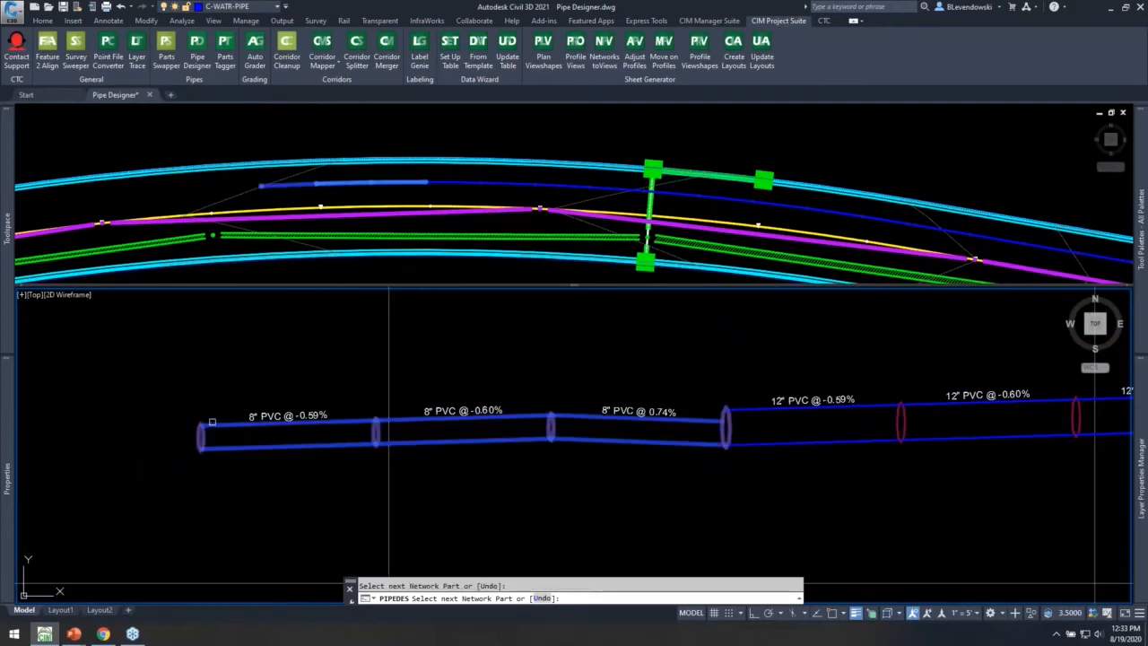
Extend the selection to the end structure of the 18" pipes and load the complete water run into Pipe Designer
{"action": "scroll", "coordinate": [212, 424], "scroll_direction": "down", "scroll_amount": 4}
{"action": "middle_click_drag", "start_coordinate": [930, 444], "coordinate": [838, 442]}
{"action": "scroll", "coordinate": [838, 442], "scroll_direction": "up", "scroll_amount": 4}
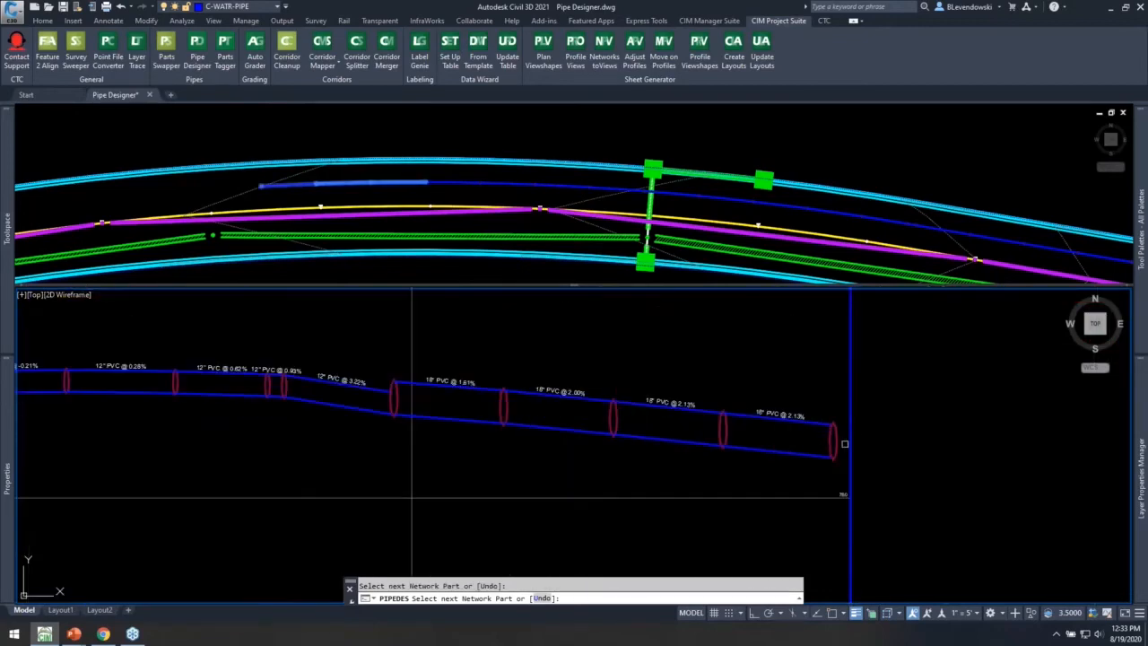
{"action": "scroll", "coordinate": [400, 402], "scroll_direction": "up", "scroll_amount": 4}
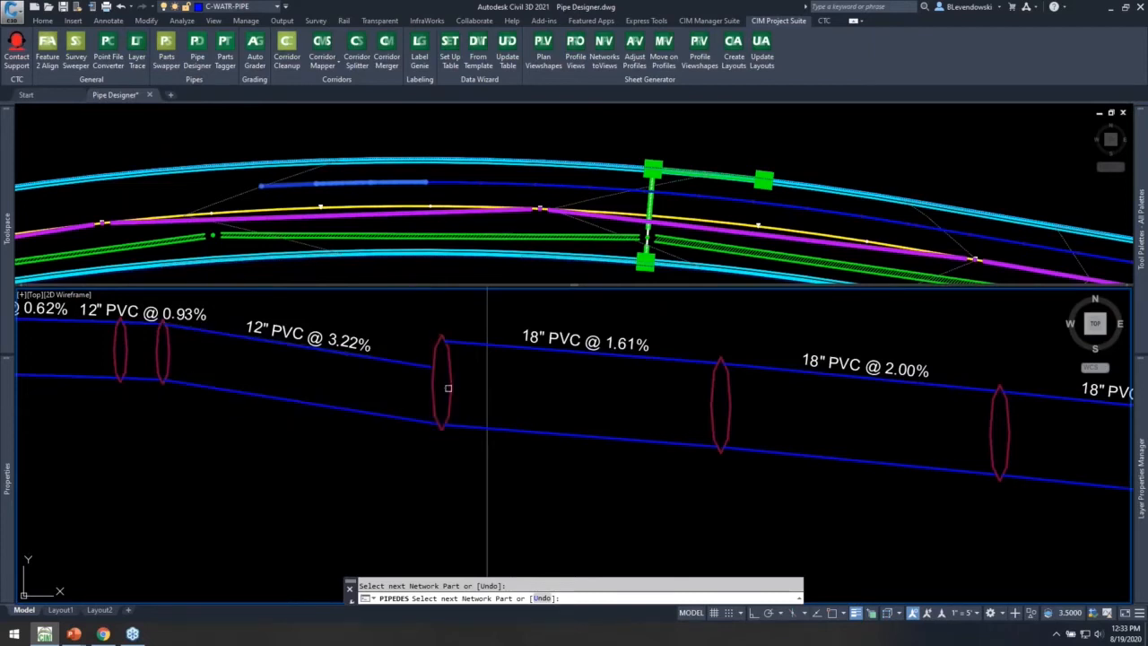
{"action": "scroll", "coordinate": [447, 387], "scroll_direction": "down", "scroll_amount": 5}
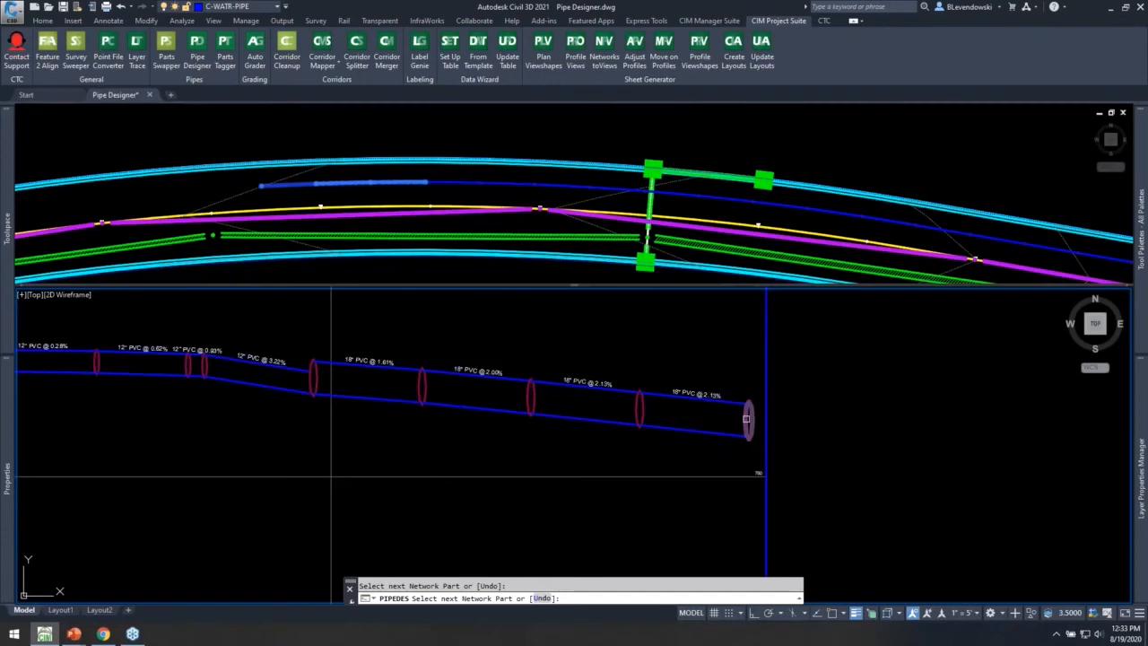
{"action": "left_click", "coordinate": [747, 419]}
{"action": "scroll", "coordinate": [905, 441], "scroll_direction": "down", "scroll_amount": 5}
{"action": "scroll", "coordinate": [682, 435], "scroll_direction": "up", "scroll_amount": 4}
{"action": "middle_click_drag", "start_coordinate": [709, 436], "coordinate": [644, 461]}
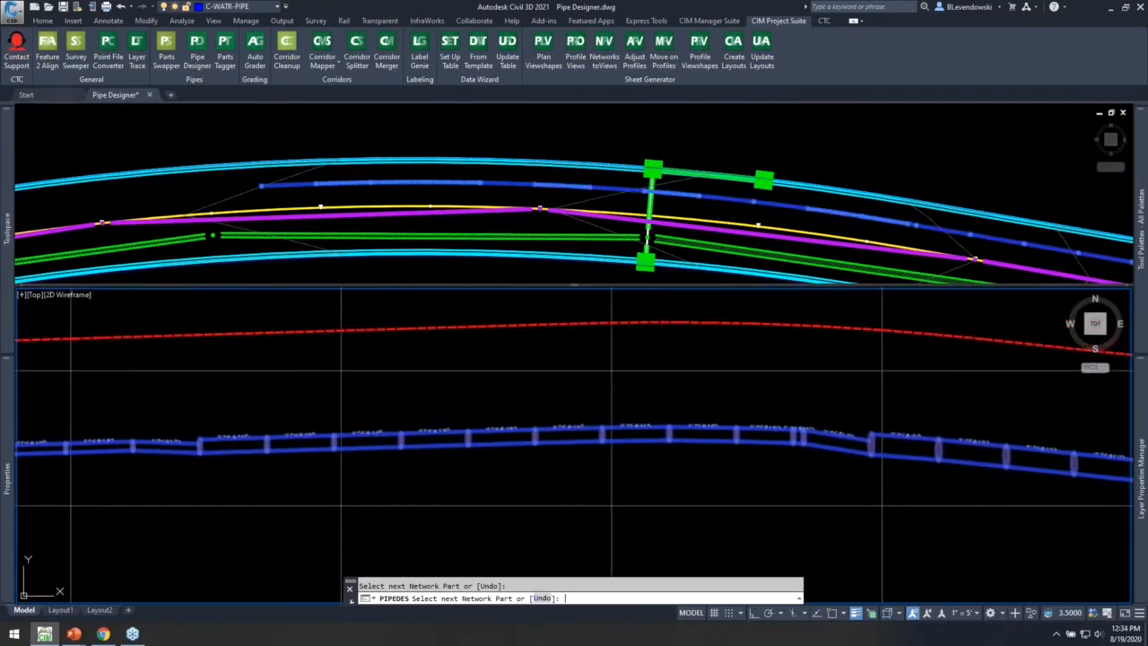
{"action": "key", "text": "Return"}
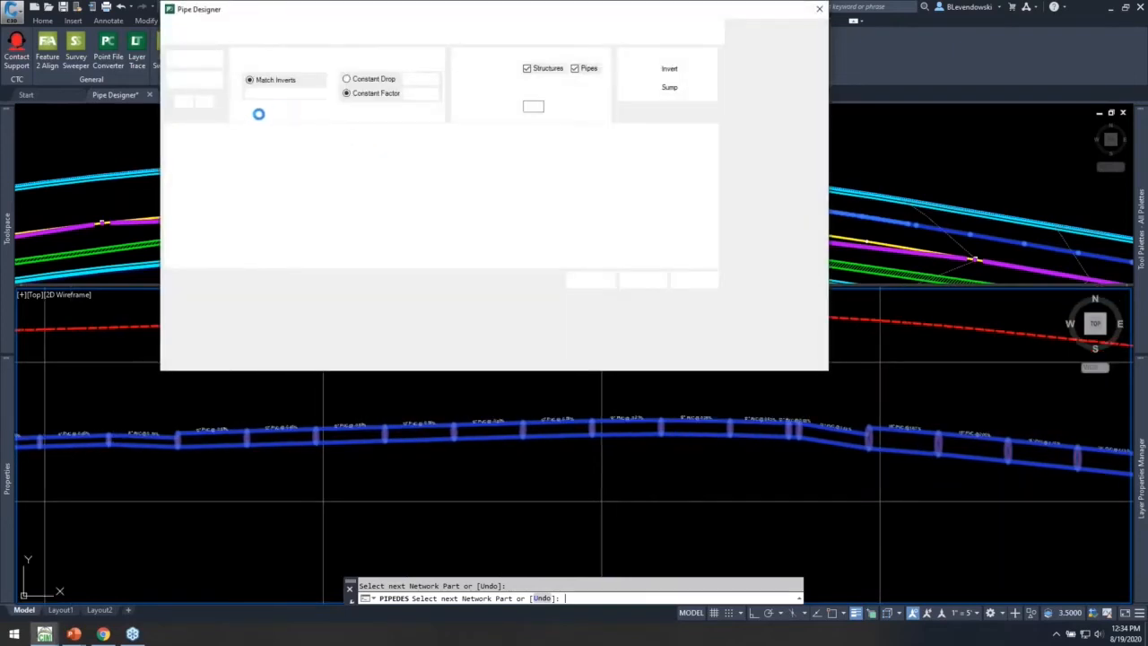
Set the slope method to Match Crowns/Obverts with a constant factor of 0.50
{"action": "left_click", "coordinate": [274, 94]}
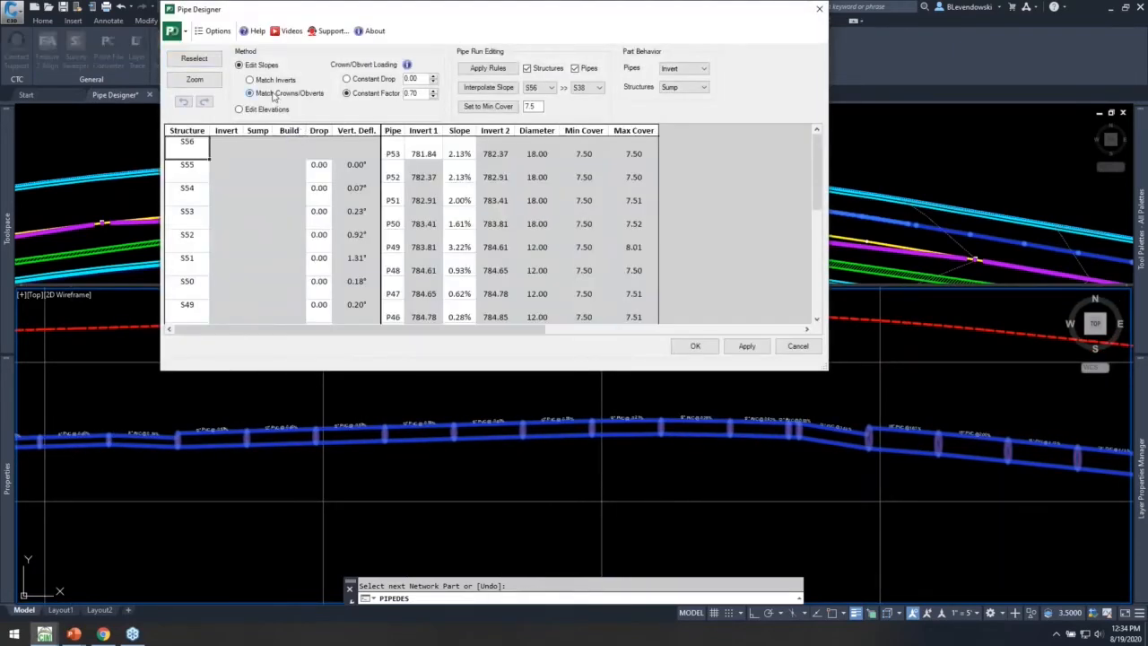
{"action": "left_click", "coordinate": [271, 81]}
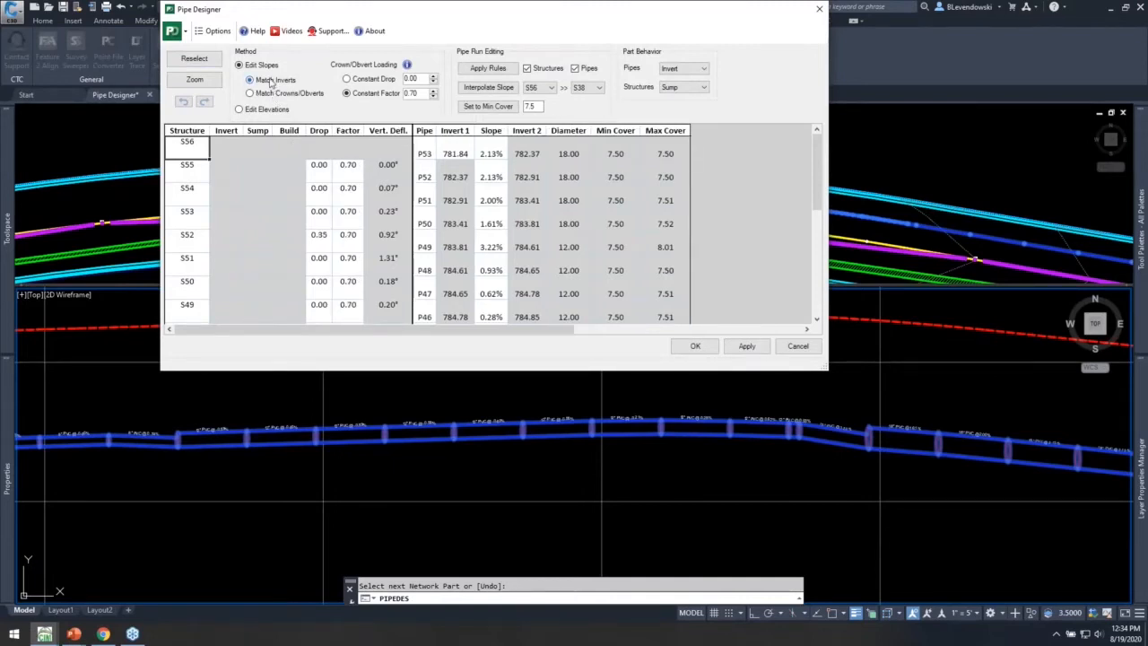
{"action": "double_click", "coordinate": [406, 94]}
{"action": "type", "text": "1"}
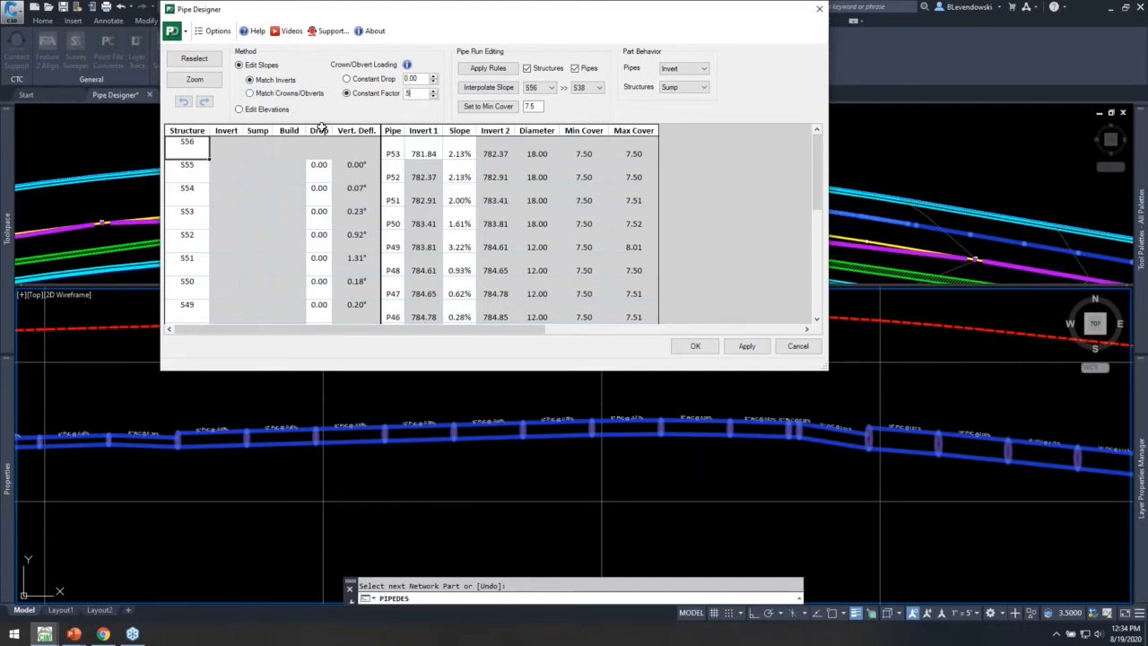
{"action": "left_click", "coordinate": [281, 94]}
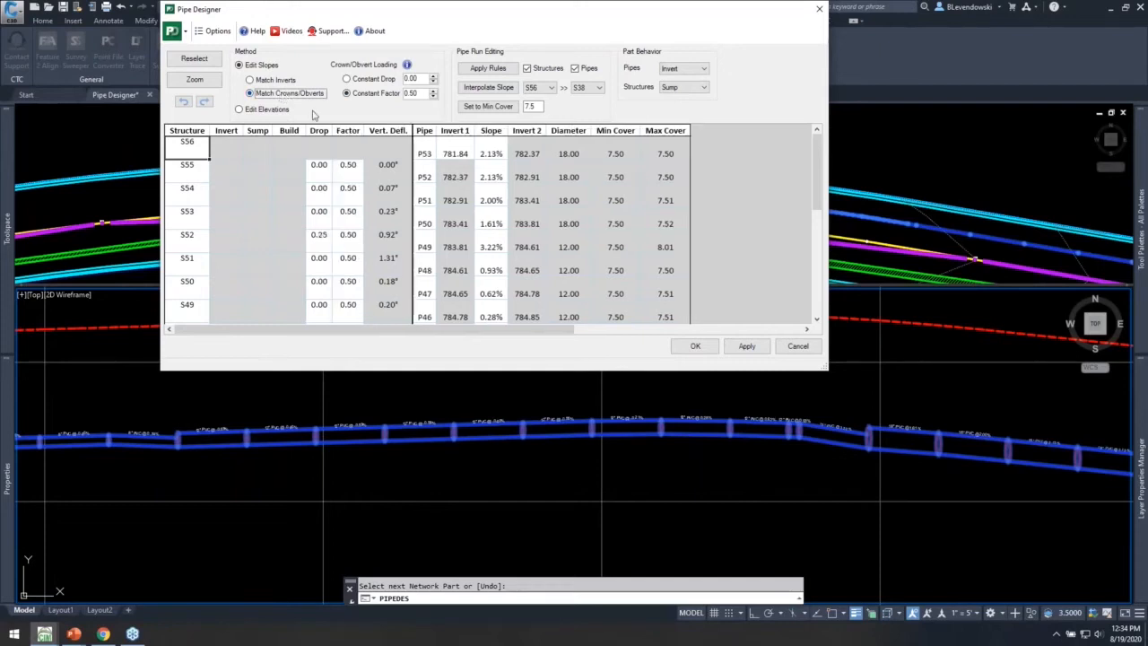
Check the Factor and Drop columns along the run and apply the crown matching to the pipes
{"action": "left_click_drag", "start_coordinate": [349, 172], "coordinate": [363, 309]}
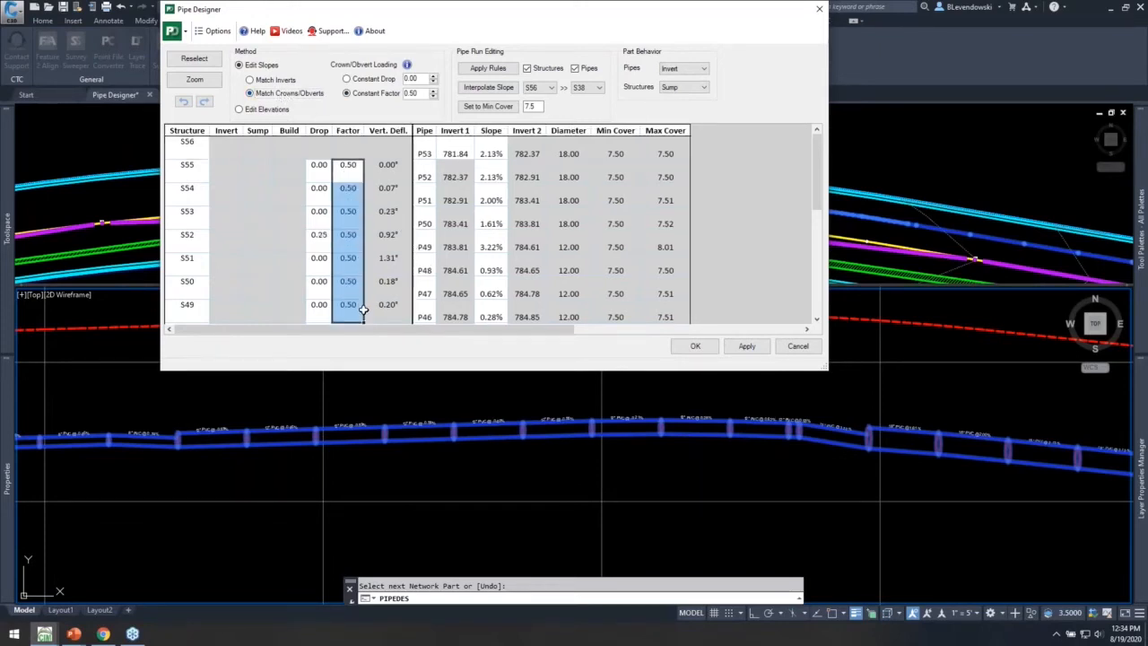
{"action": "left_click", "coordinate": [320, 220]}
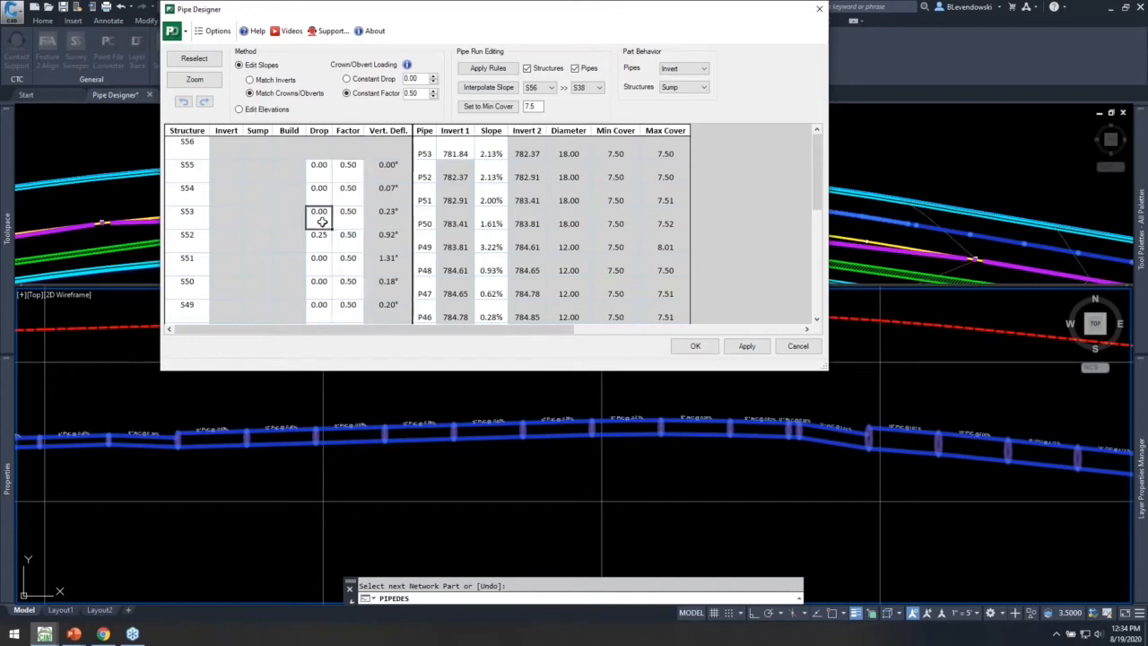
{"action": "left_click_drag", "start_coordinate": [332, 228], "coordinate": [340, 201]}
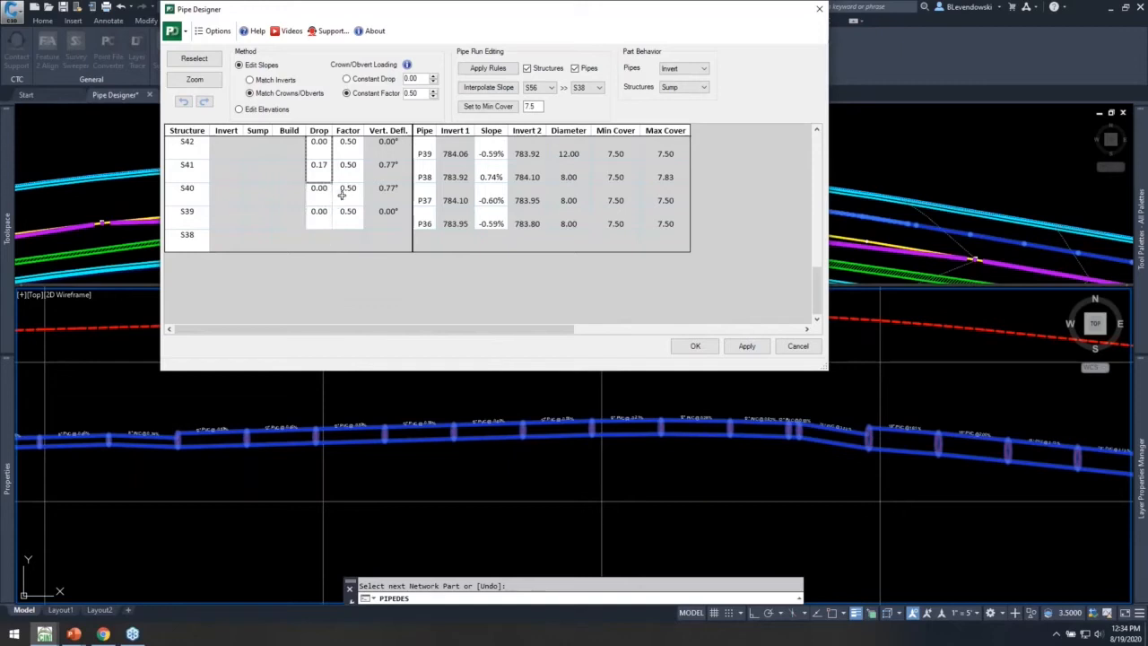
{"action": "scroll", "coordinate": [342, 193], "scroll_direction": "up", "scroll_amount": 5}
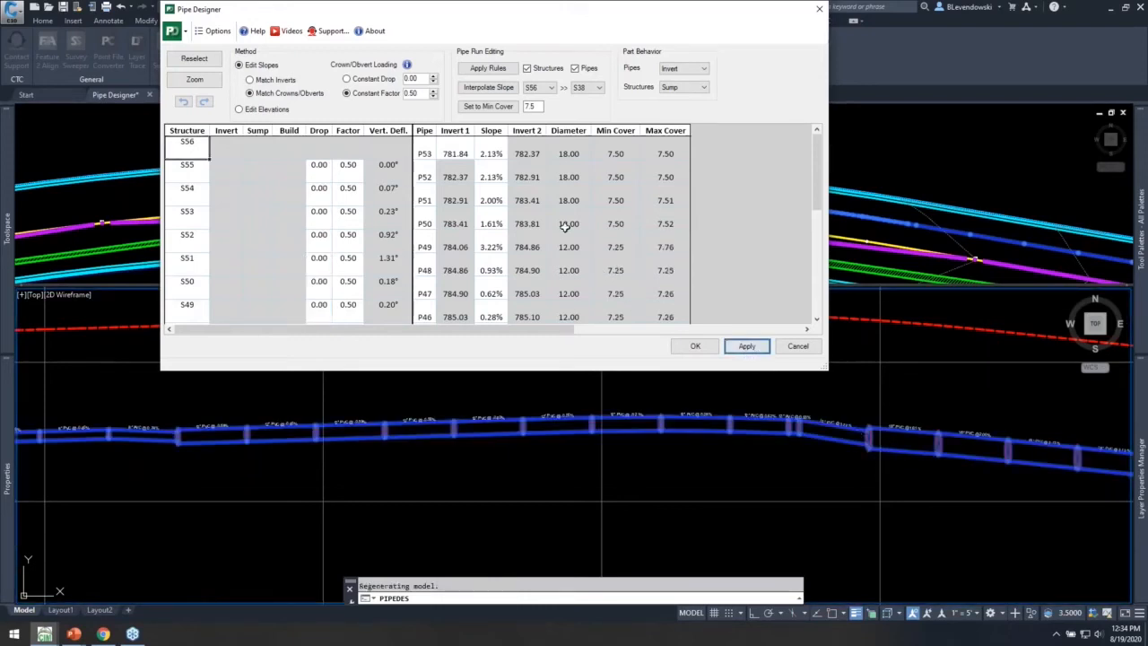
Set the run to a minimum cover of 7.5, apply it, and review the resulting pipe slopes and covers
{"action": "left_click", "coordinate": [489, 107]}
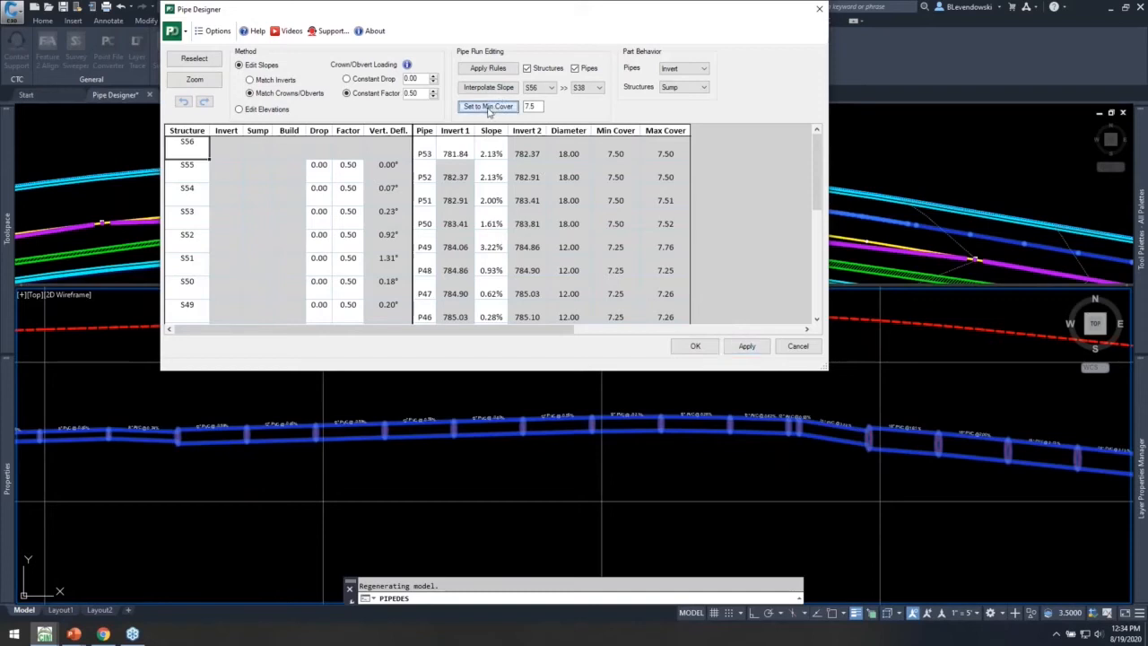
{"action": "left_click", "coordinate": [751, 347]}
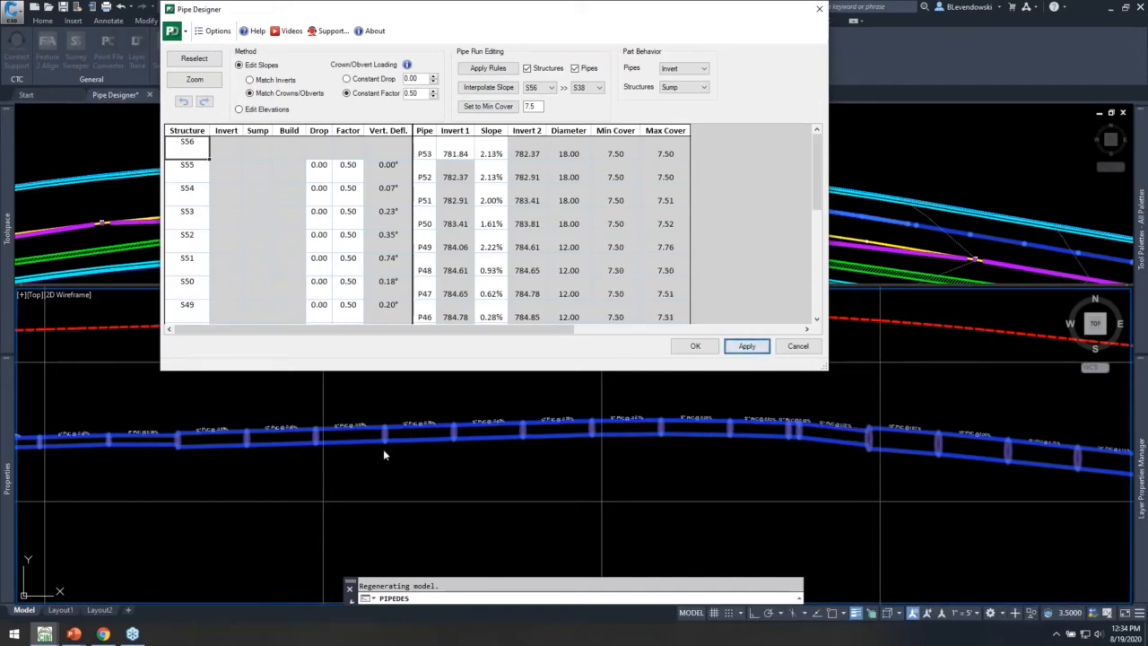
{"action": "scroll", "coordinate": [633, 224], "scroll_direction": "down", "scroll_amount": 5}
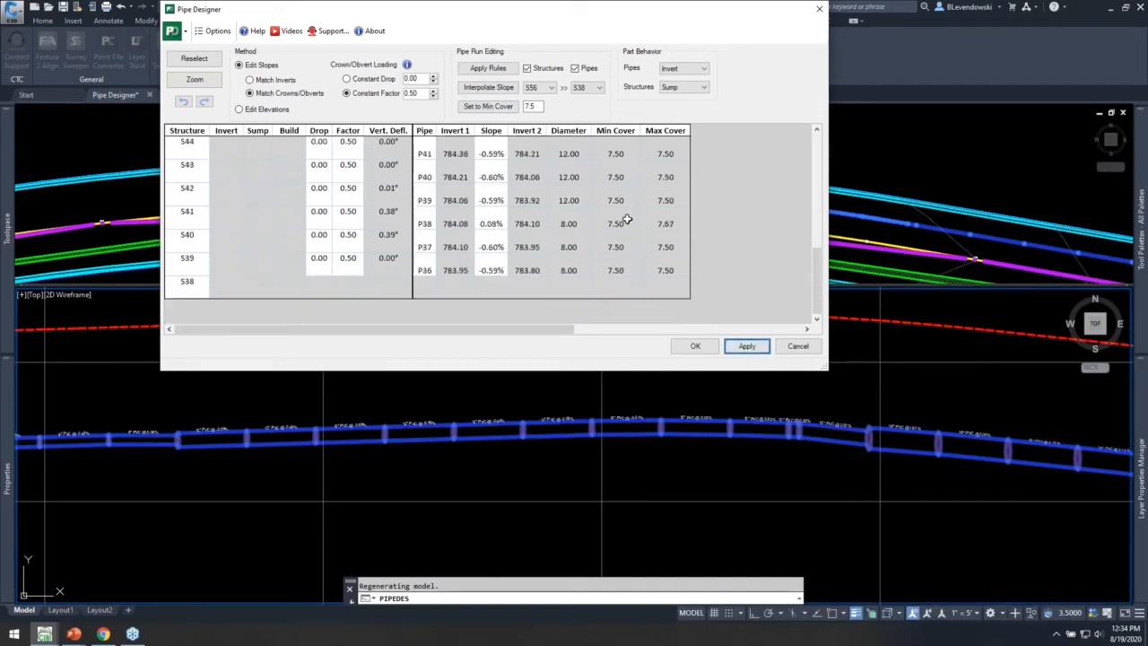
{"action": "scroll", "coordinate": [627, 219], "scroll_direction": "up", "scroll_amount": 5}
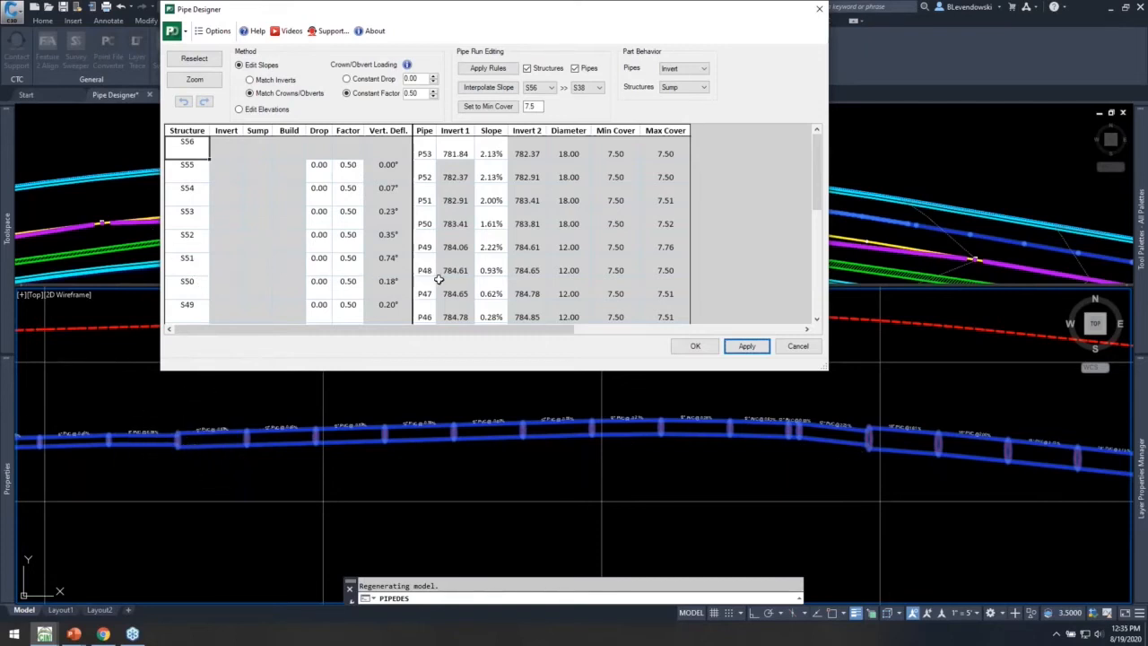
{"action": "left_click", "coordinate": [580, 290]}
{"action": "scroll", "coordinate": [588, 290], "scroll_direction": "down", "scroll_amount": 2}
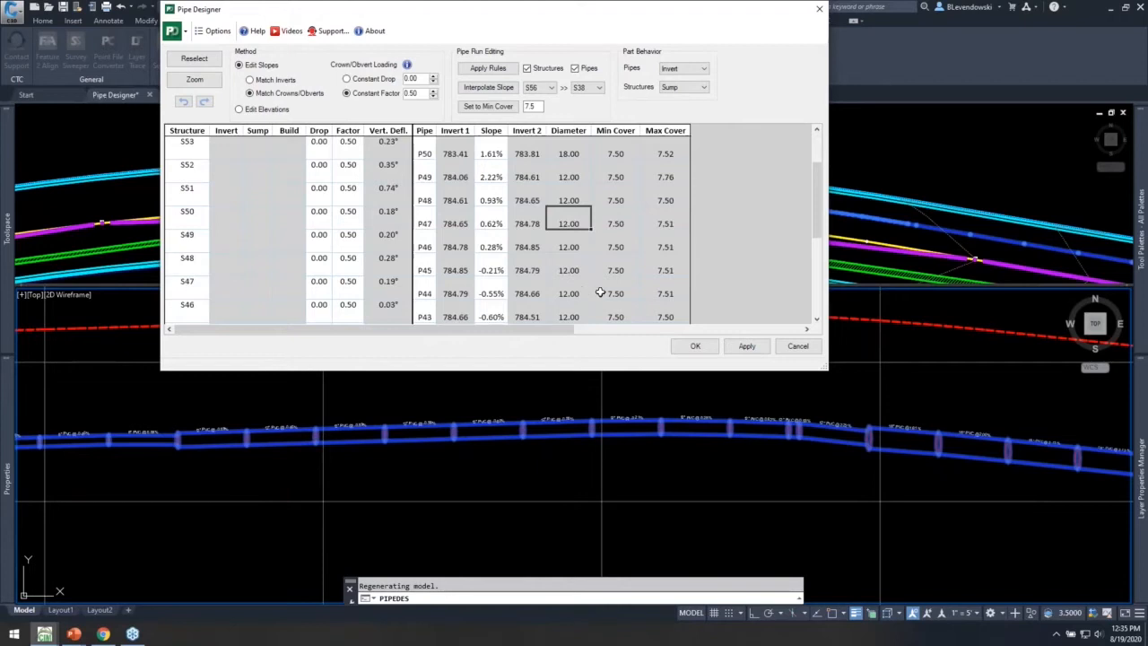
{"action": "scroll", "coordinate": [600, 292], "scroll_direction": "up", "scroll_amount": 2}
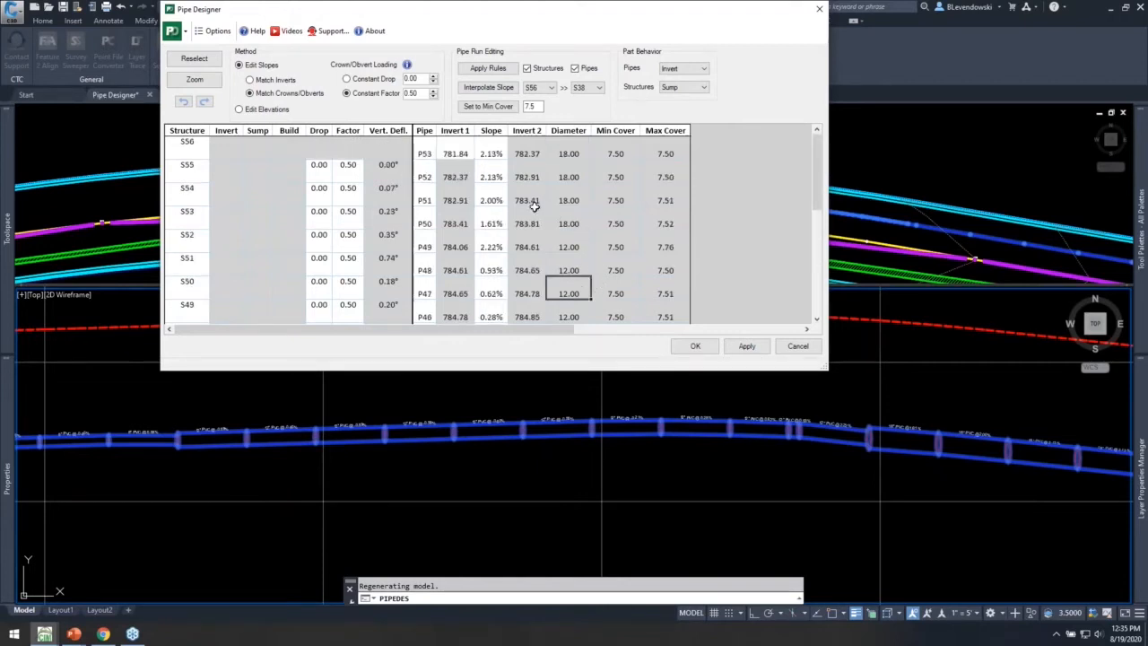
Reselect the run in the opposite direction, from structure S38 to structure S56
{"action": "left_click", "coordinate": [193, 58]}
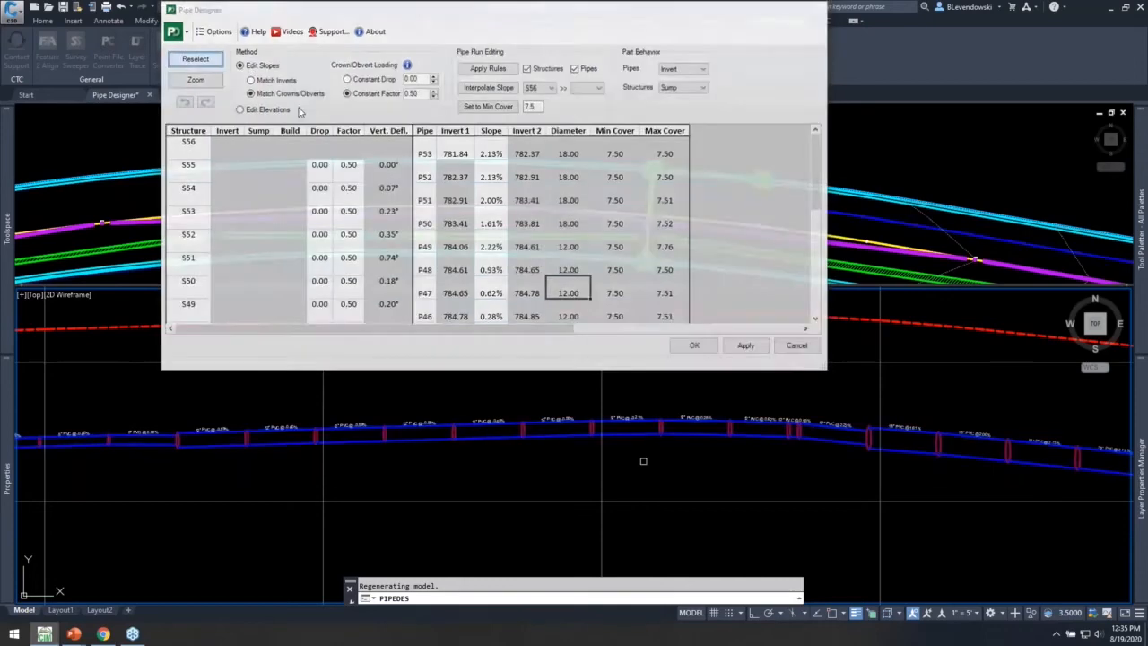
{"action": "left_click", "coordinate": [405, 436]}
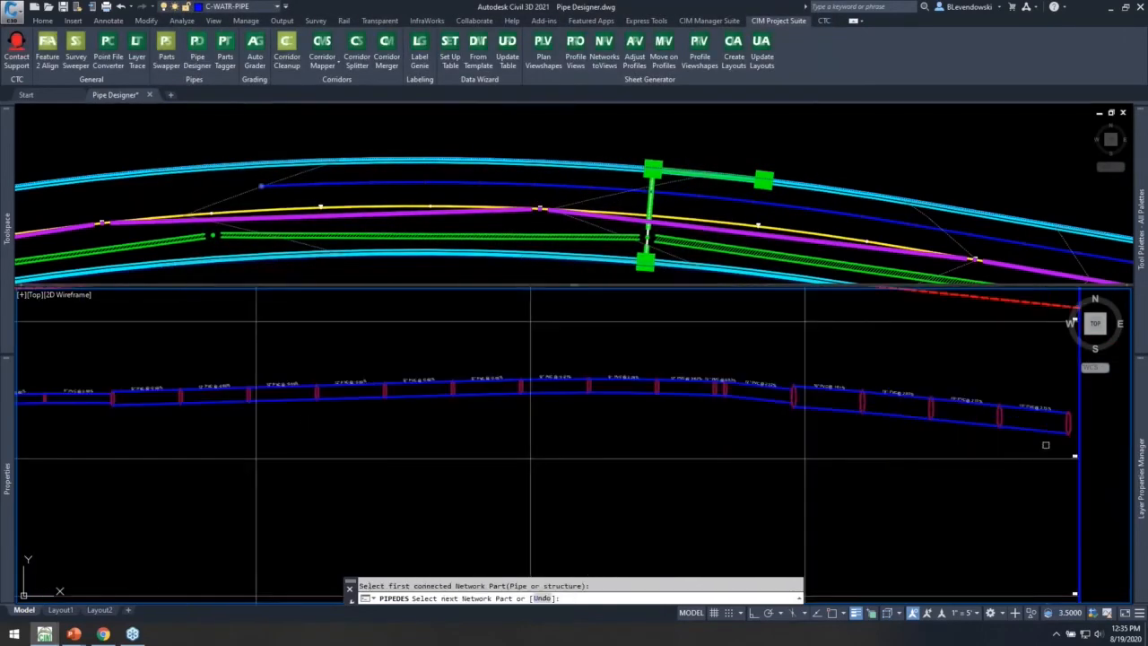
{"action": "left_click", "coordinate": [1068, 427]}
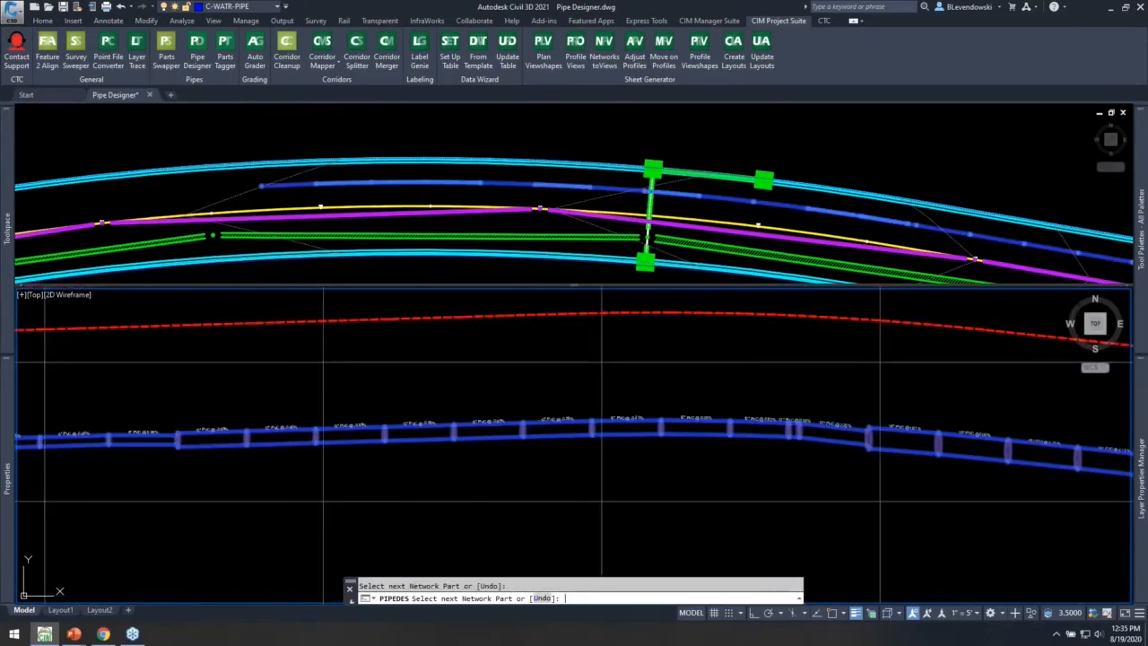
{"action": "key", "text": "Return"}
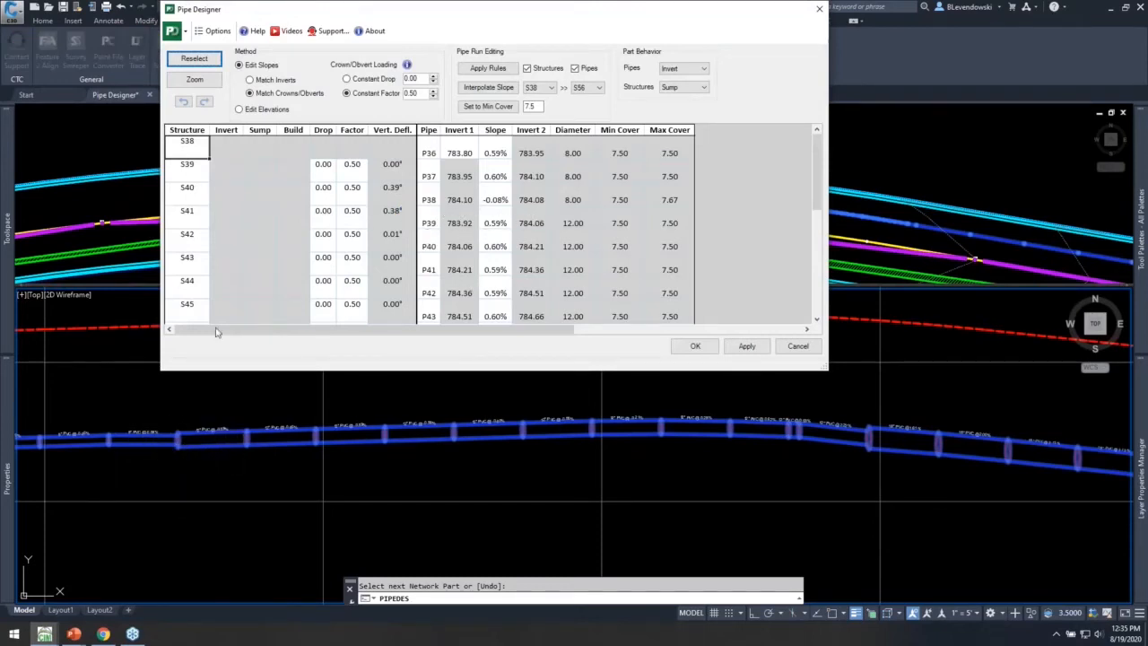
Interpolate the slope of the 12" pipes from structure S41 to structure S52
{"action": "left_click", "coordinate": [182, 212]}
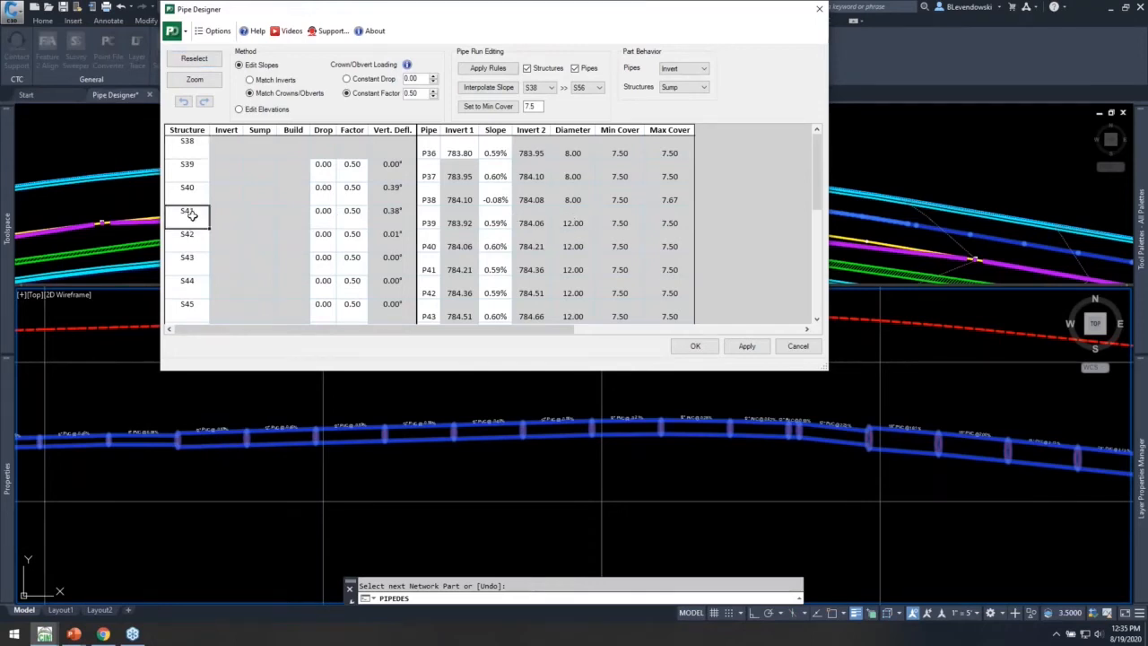
{"action": "left_click", "coordinate": [550, 87]}
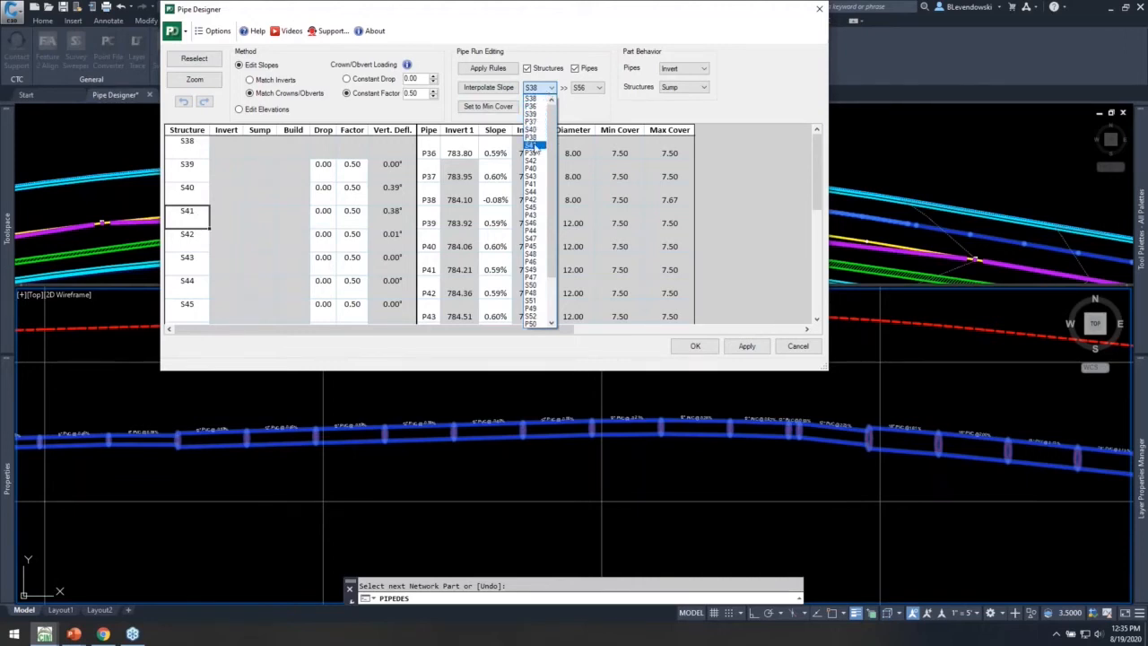
{"action": "left_click", "coordinate": [533, 145]}
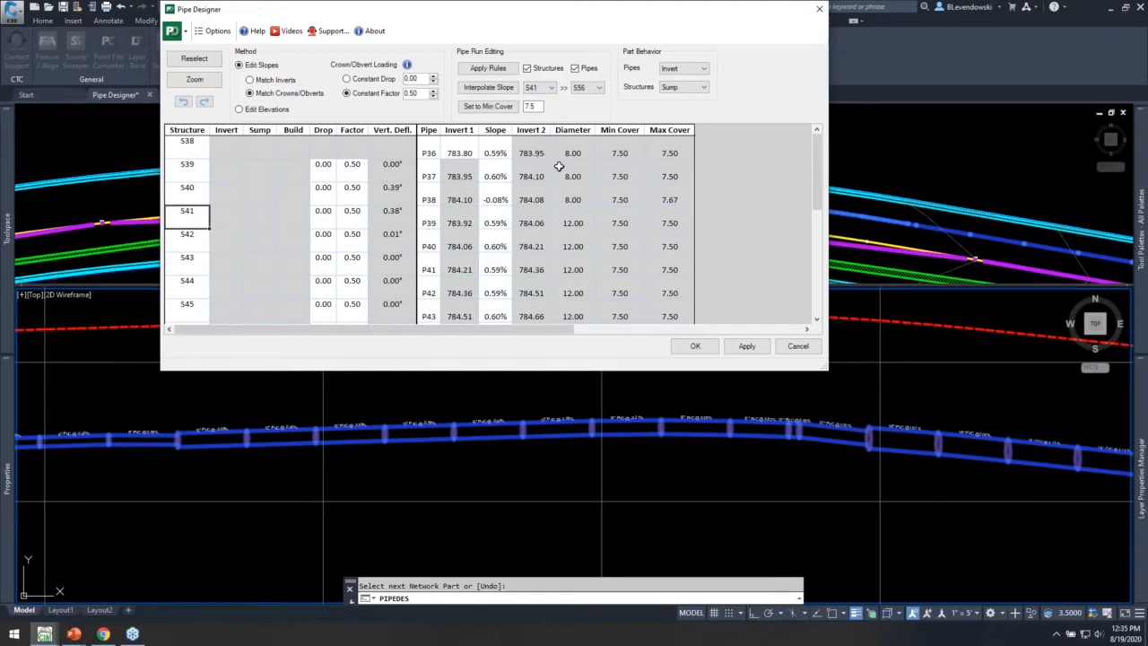
{"action": "left_click", "coordinate": [867, 438]}
{"action": "scroll", "coordinate": [607, 280], "scroll_direction": "down", "scroll_amount": 2}
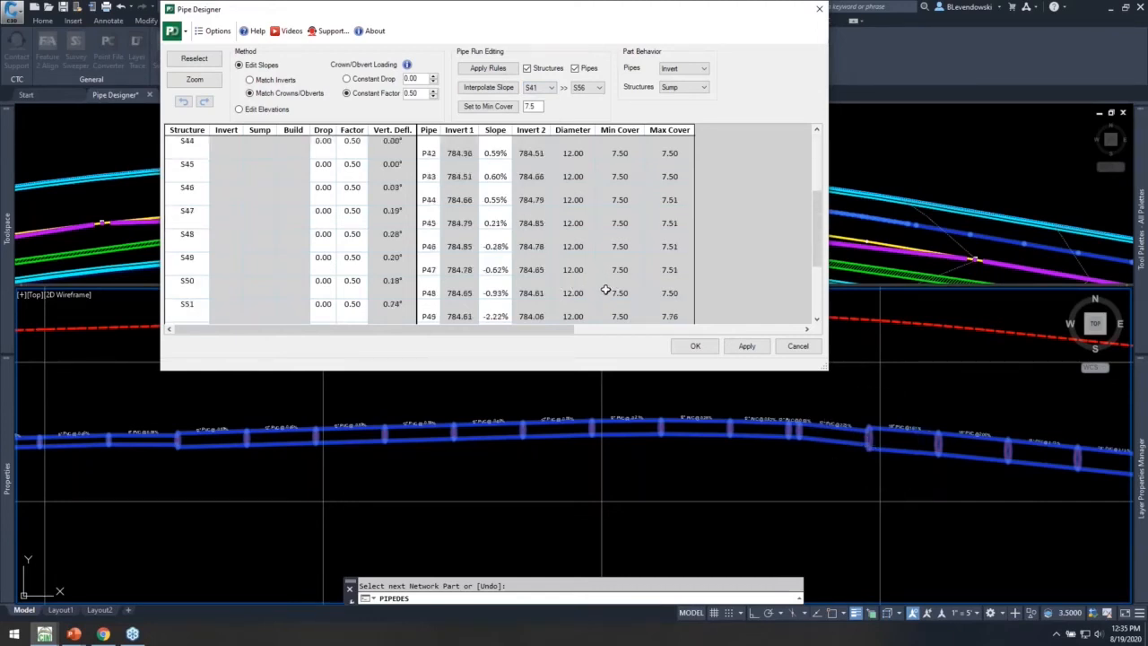
{"action": "scroll", "coordinate": [607, 289], "scroll_direction": "down", "scroll_amount": 1}
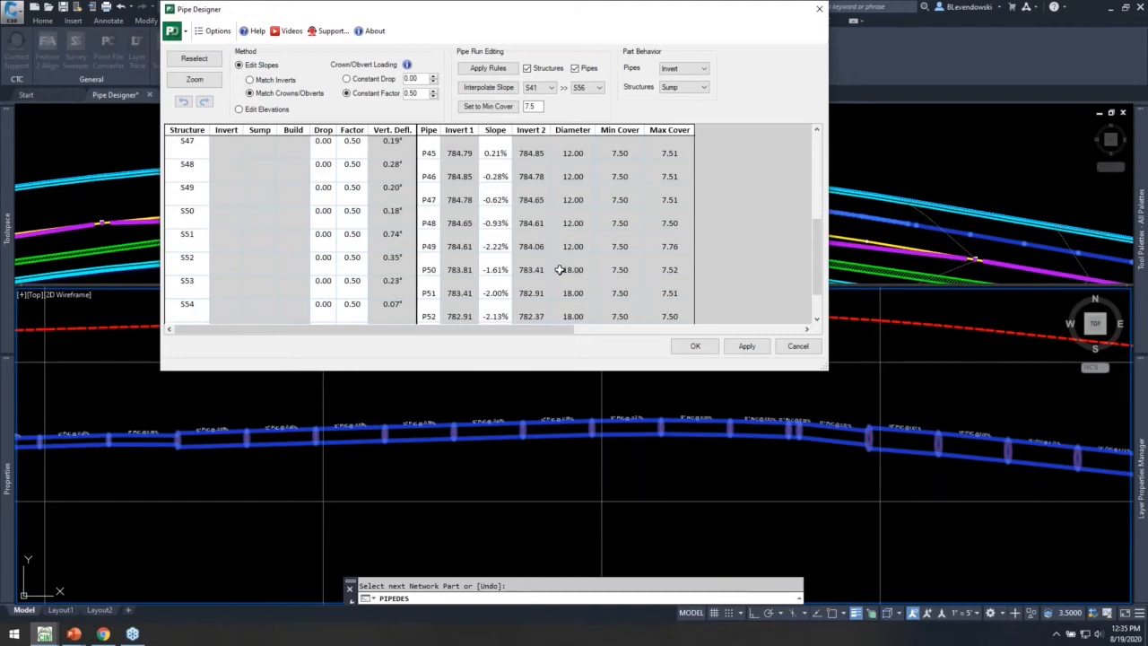
{"action": "left_click", "coordinate": [194, 264]}
{"action": "left_click", "coordinate": [583, 87]}
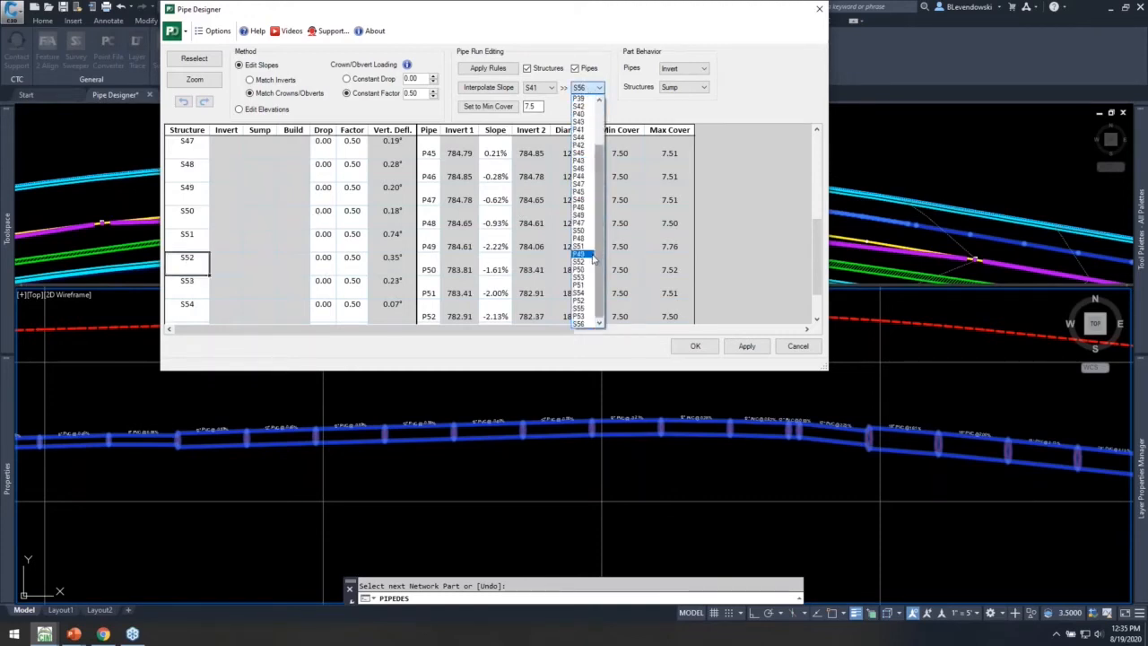
{"action": "left_click", "coordinate": [584, 261]}
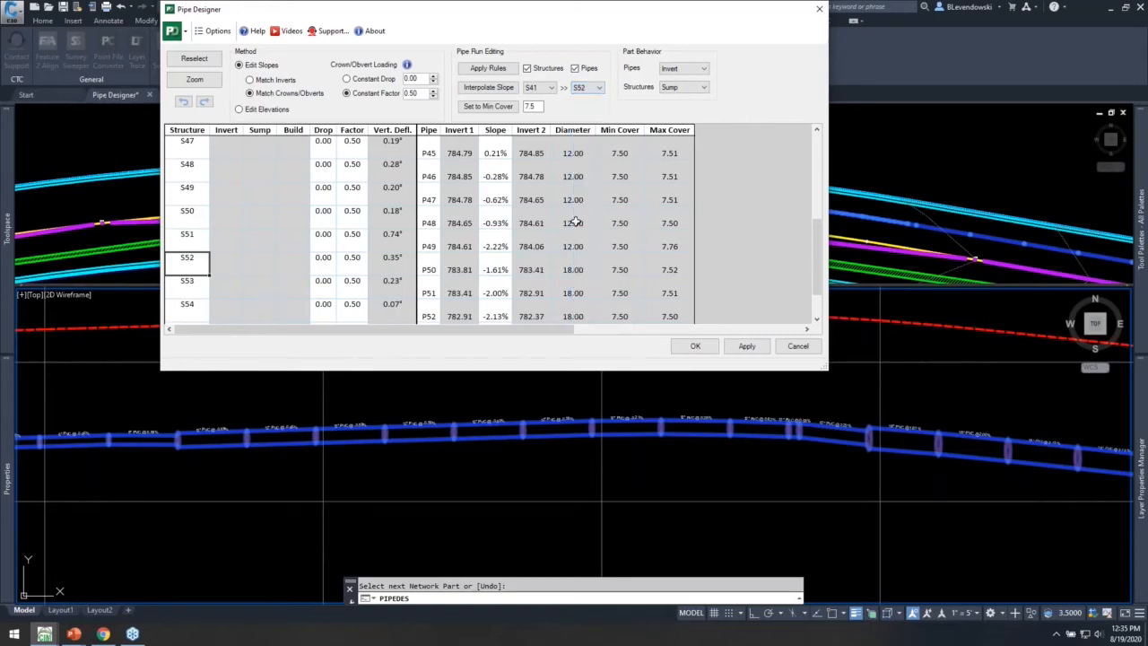
{"action": "left_click", "coordinate": [489, 88]}
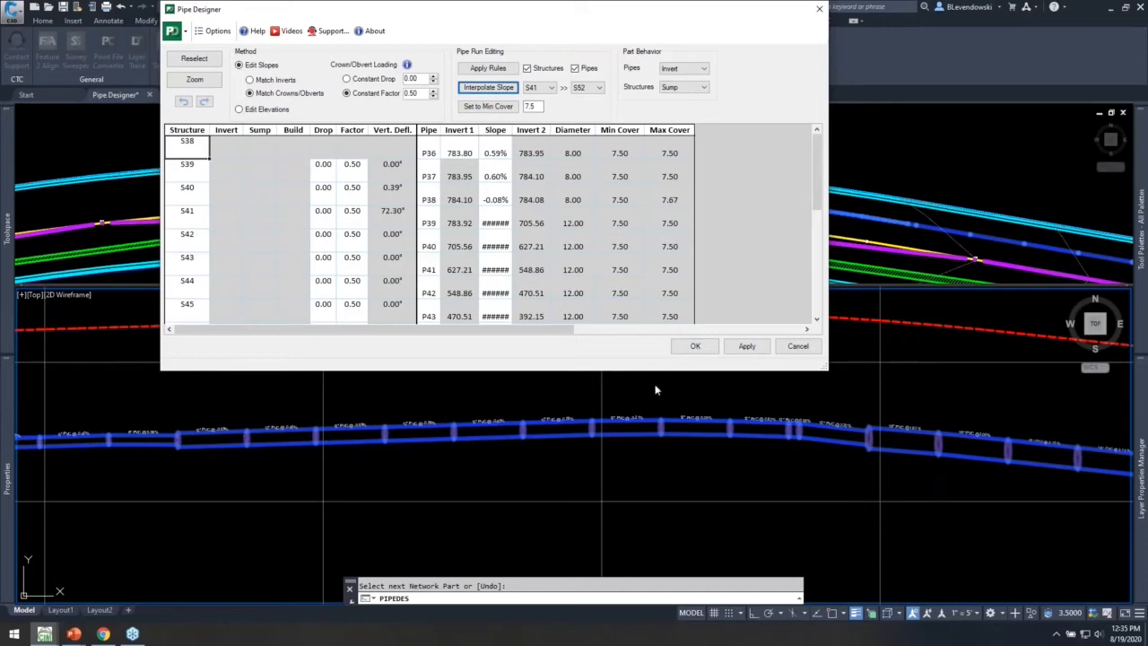
Try to apply the interpolated slopes to the pipe run in the drawing and undo the change
{"action": "left_click", "coordinate": [695, 346]}
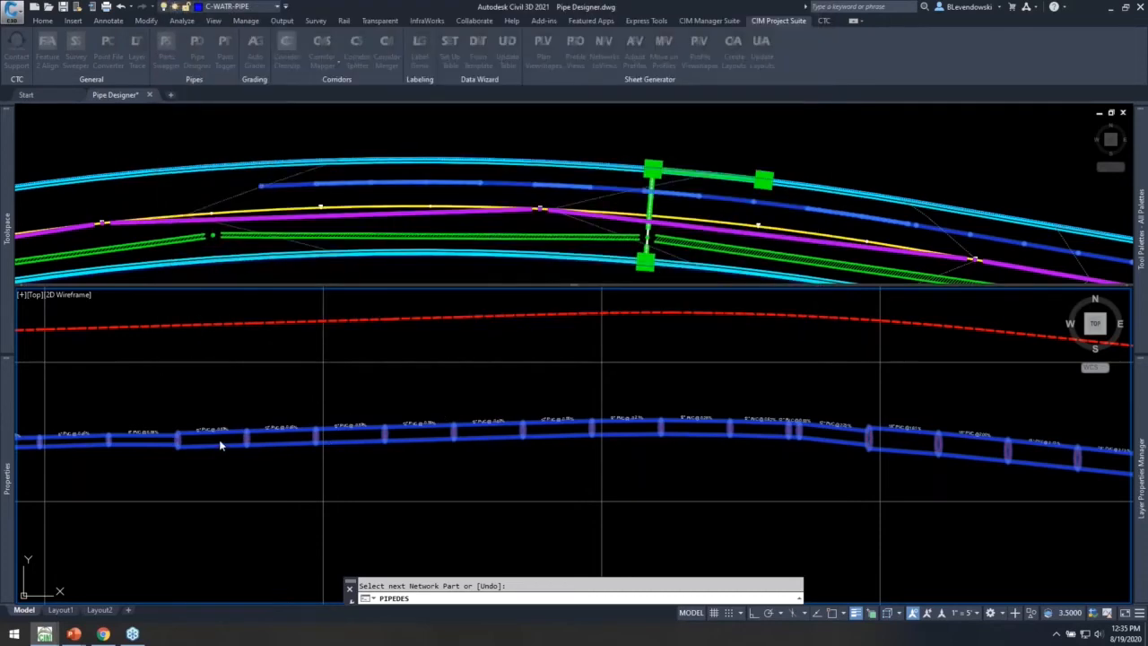
{"action": "key", "text": "Return"}
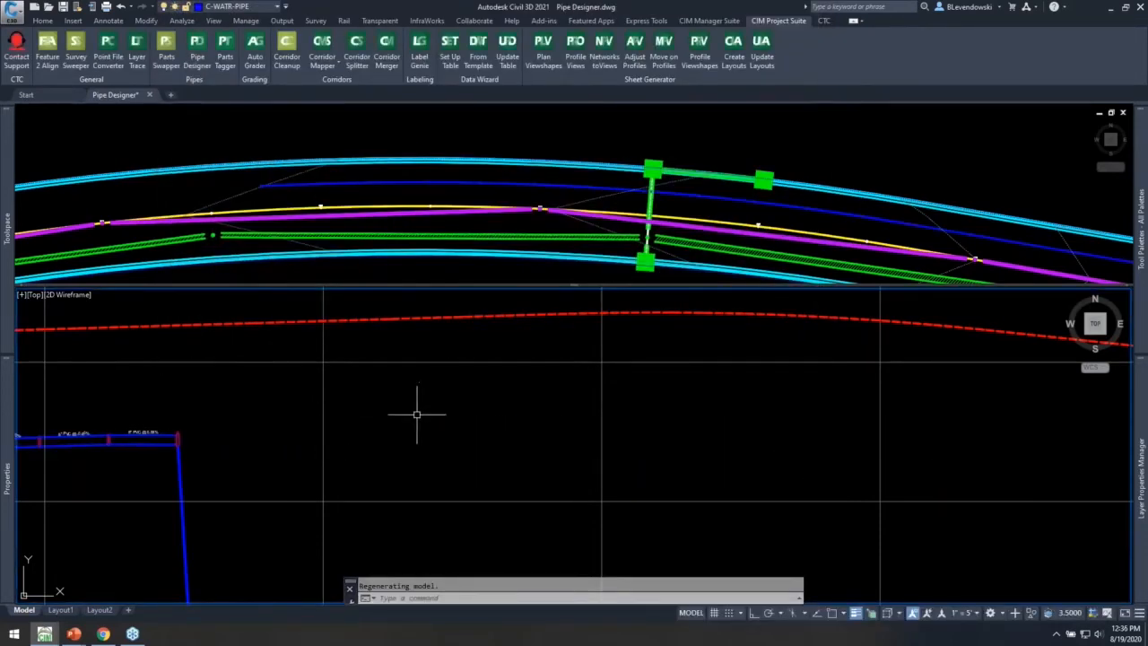
{"action": "key", "text": "Escape"}
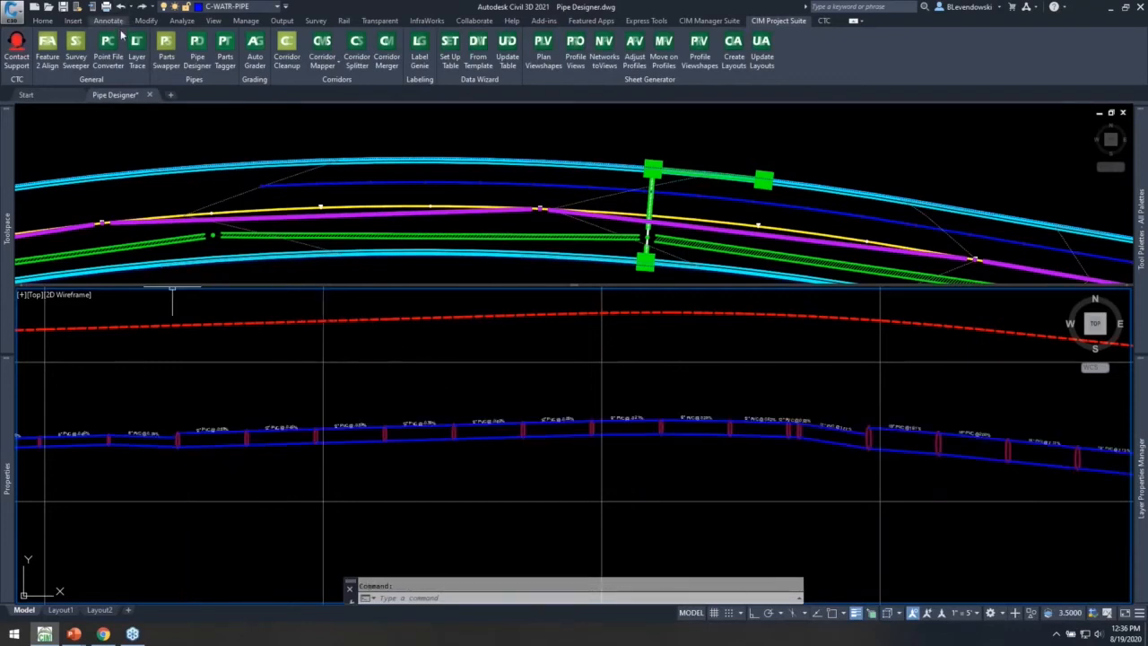
Select the water pipe run from structure S40 to structure S53 in the profile view for Pipe Designer
{"action": "left_click", "coordinate": [196, 49]}
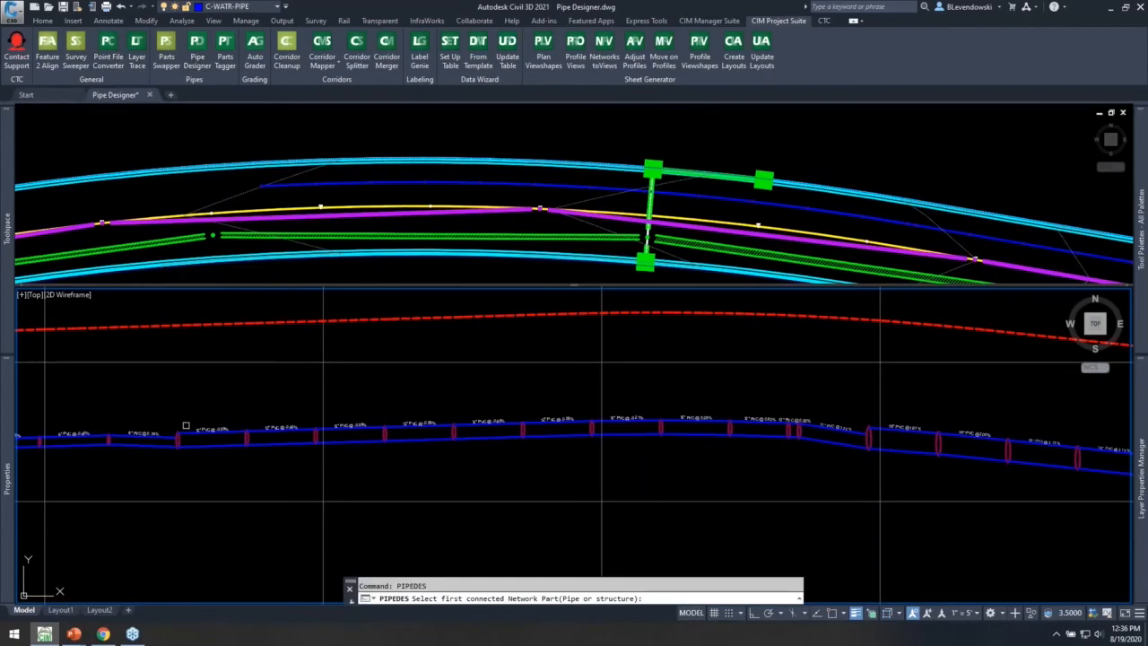
{"action": "scroll", "coordinate": [108, 464], "scroll_direction": "up", "scroll_amount": 2}
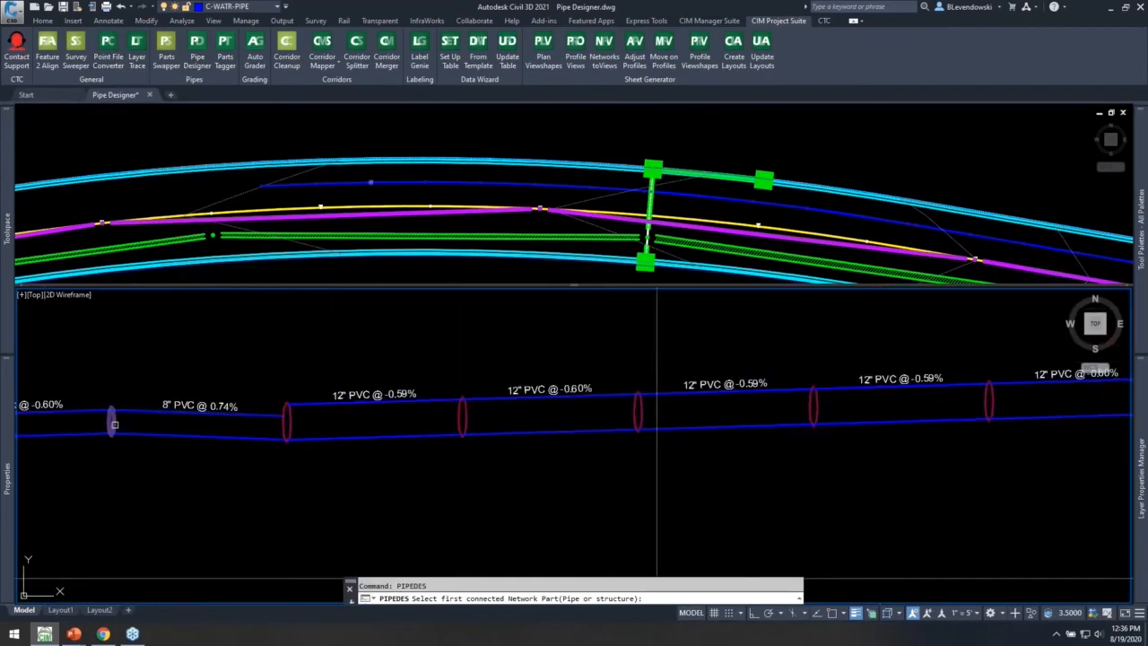
{"action": "left_click", "coordinate": [117, 412]}
{"action": "scroll", "coordinate": [116, 411], "scroll_direction": "down", "scroll_amount": 3}
{"action": "scroll", "coordinate": [592, 430], "scroll_direction": "up", "scroll_amount": 2}
{"action": "left_click", "coordinate": [645, 419]}
{"action": "left_click", "coordinate": [656, 417]}
{"action": "middle_click_drag", "start_coordinate": [656, 418], "coordinate": [573, 456]}
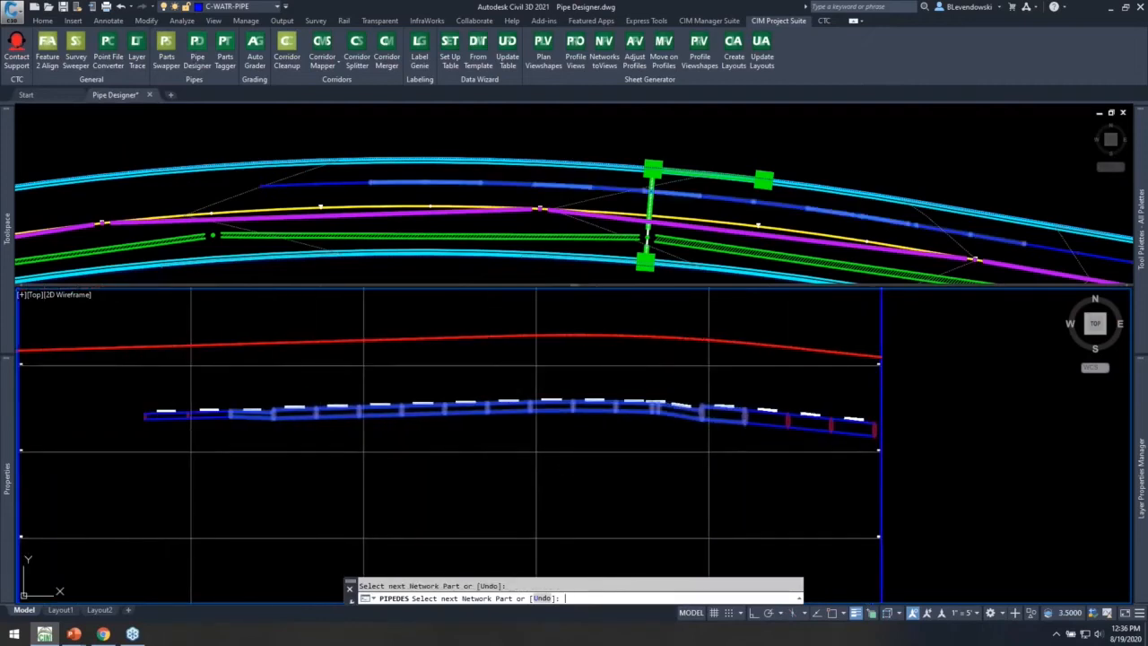
{"action": "key", "text": "Return"}
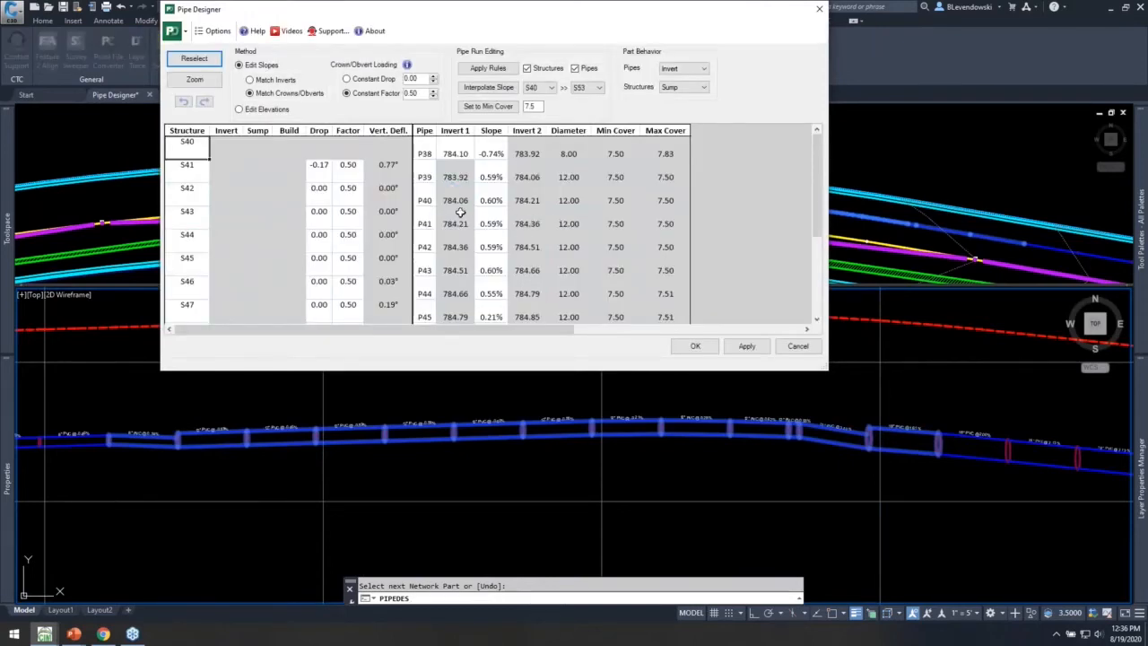
Set the selected run to a minimum cover of 7.5 and apply it
{"action": "left_click", "coordinate": [546, 88]}
{"action": "left_click", "coordinate": [628, 120]}
{"action": "left_click", "coordinate": [494, 112]}
{"action": "left_click", "coordinate": [494, 108]}
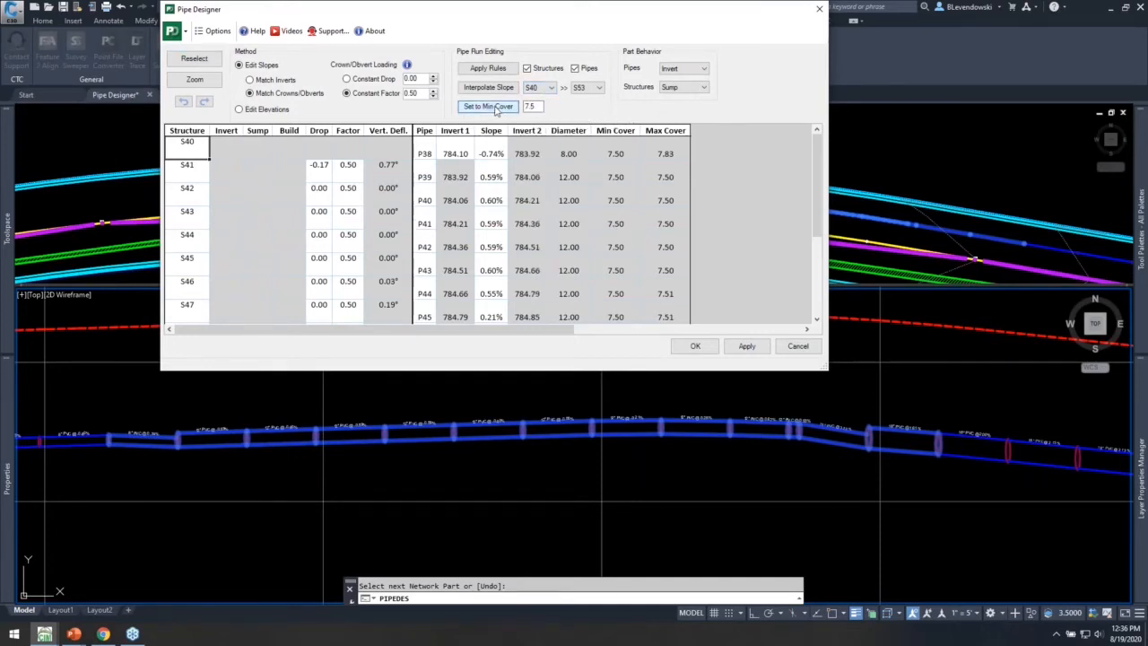
{"action": "left_click", "coordinate": [744, 348]}
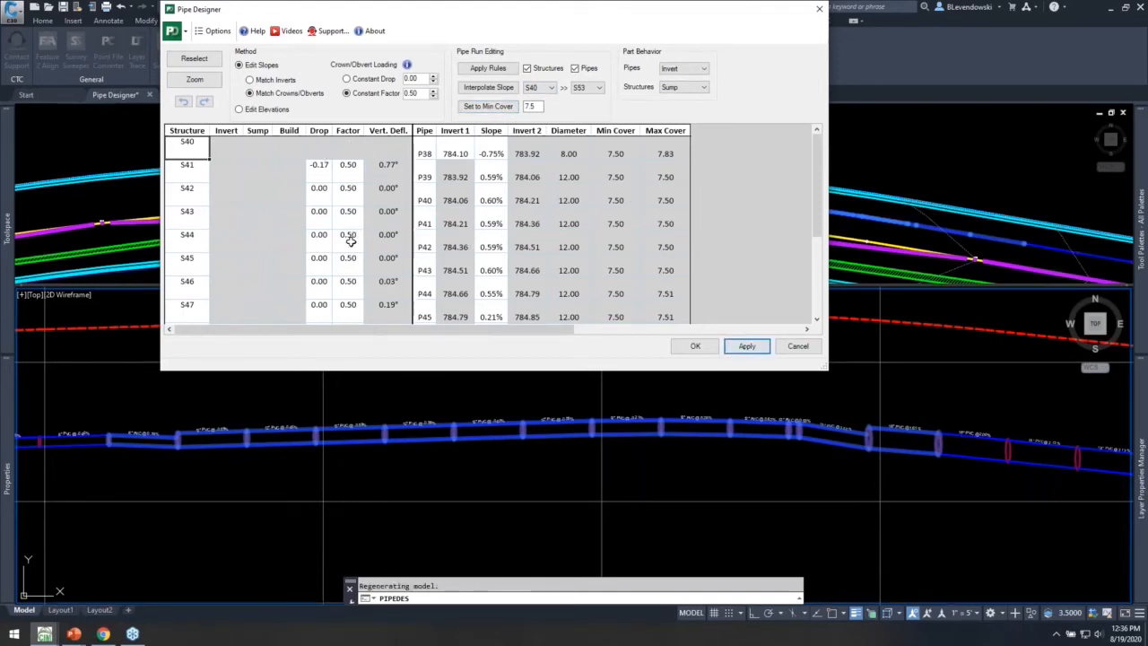
Set the drop to 0.00 at structures S41 and S52 and apply the changes to the run
{"action": "left_click", "coordinate": [324, 190]}
{"action": "left_click_drag", "start_coordinate": [332, 205], "coordinate": [324, 174]}
{"action": "scroll", "coordinate": [331, 256], "scroll_direction": "down", "scroll_amount": 2}
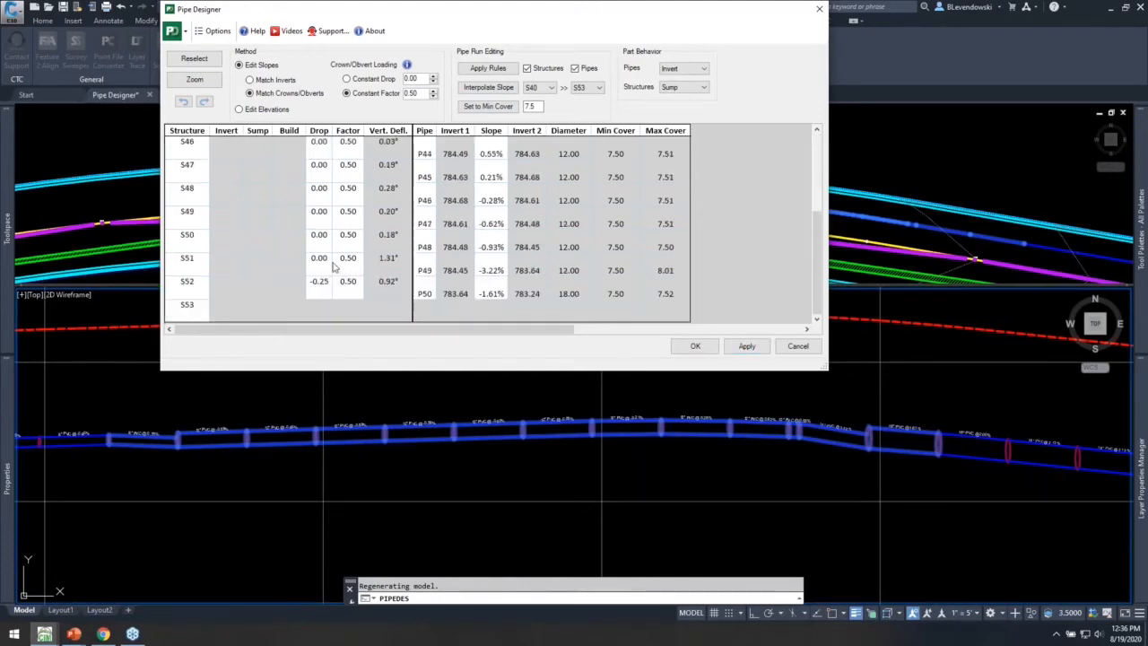
{"action": "left_click", "coordinate": [325, 260]}
{"action": "left_click_drag", "start_coordinate": [328, 298], "coordinate": [328, 299]}
{"action": "scroll", "coordinate": [331, 255], "scroll_direction": "up", "scroll_amount": 2}
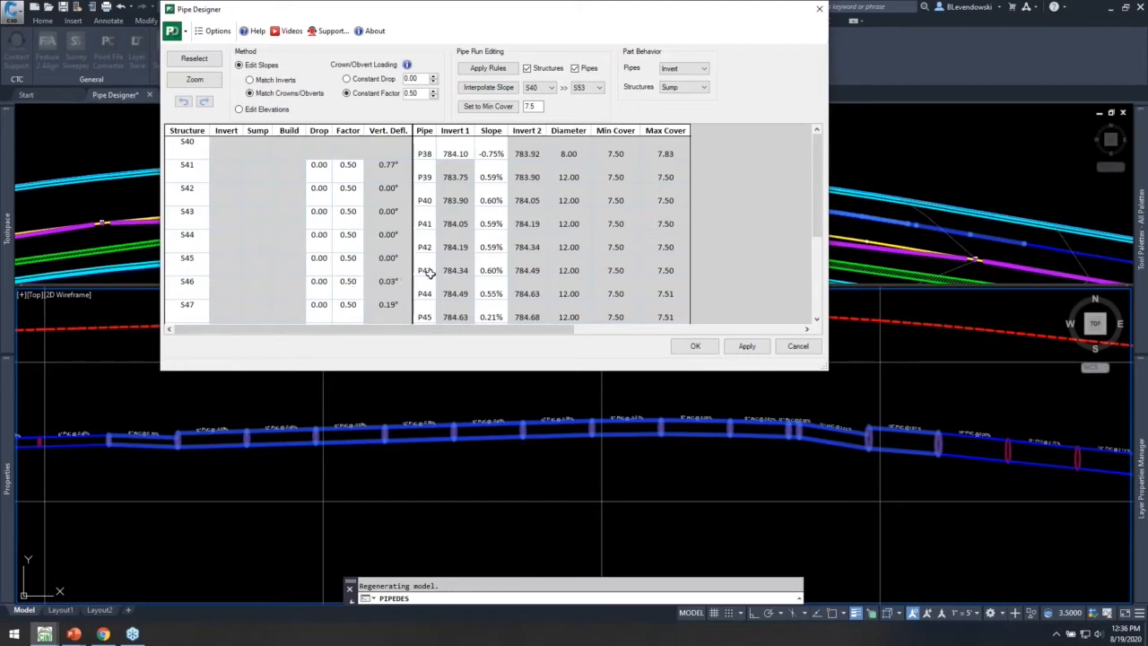
{"action": "left_click", "coordinate": [746, 345]}
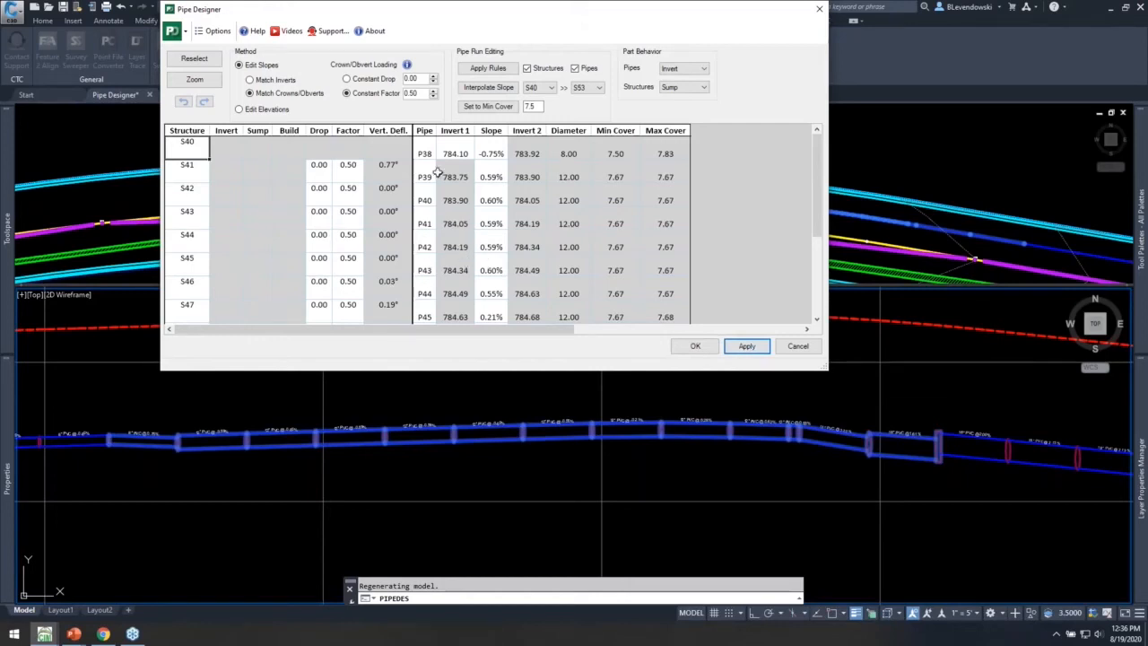
Interpolate the slope from structure S41 to S52, review the pipes along the run, apply the result and close Pipe Designer
{"action": "left_click", "coordinate": [539, 87]}
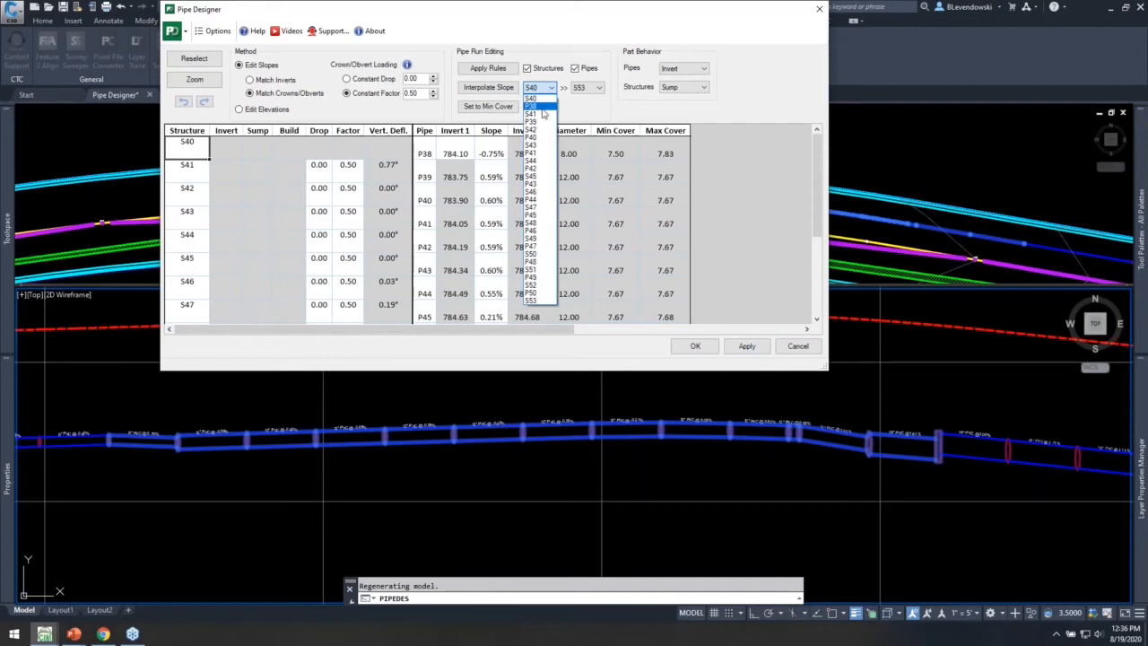
{"action": "left_click", "coordinate": [533, 114]}
{"action": "left_click", "coordinate": [588, 87]}
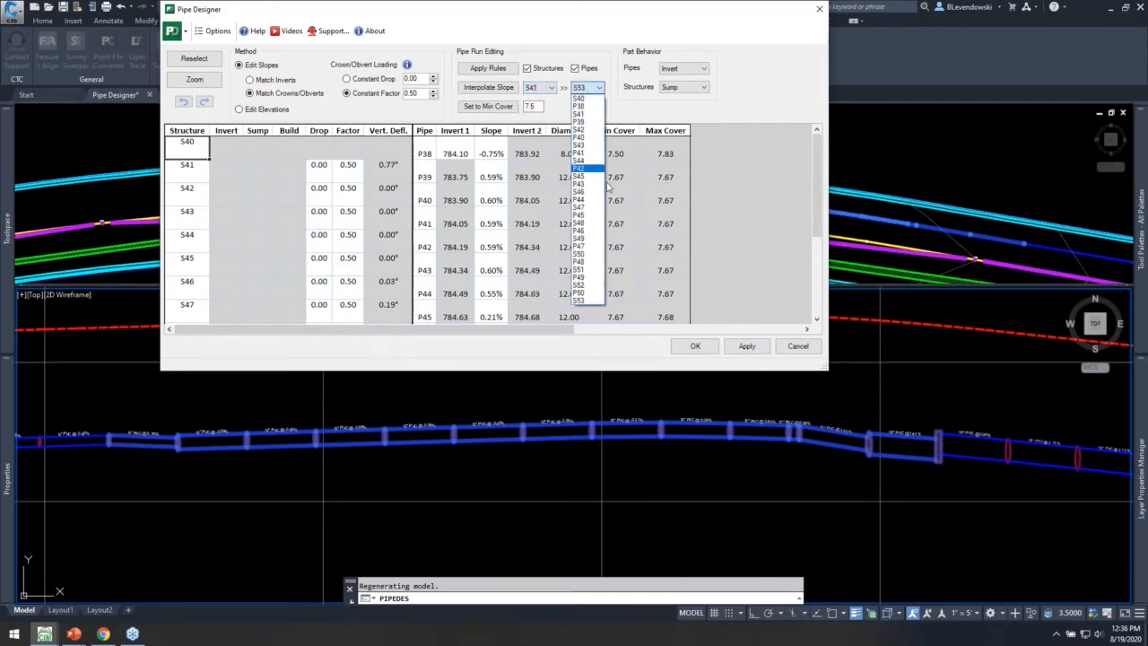
{"action": "left_click", "coordinate": [577, 284]}
{"action": "left_click", "coordinate": [498, 91]}
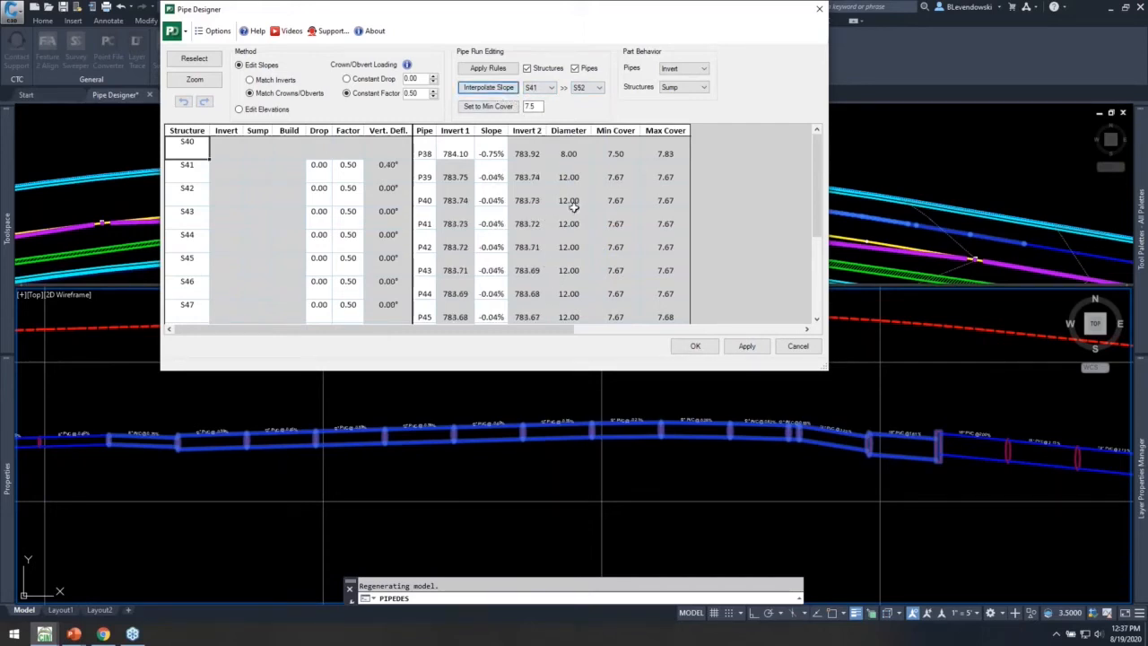
{"action": "left_click_drag", "start_coordinate": [820, 177], "coordinate": [802, 231]}
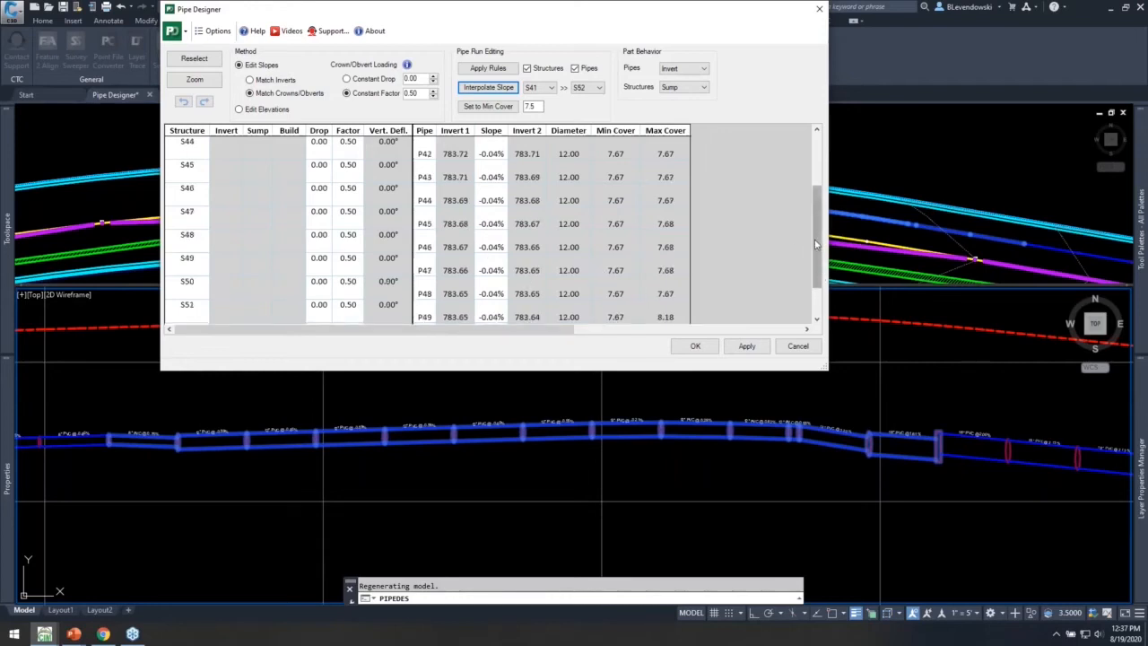
{"action": "scroll", "coordinate": [664, 317], "scroll_direction": "up", "scroll_amount": 2}
{"action": "left_click", "coordinate": [756, 348]}
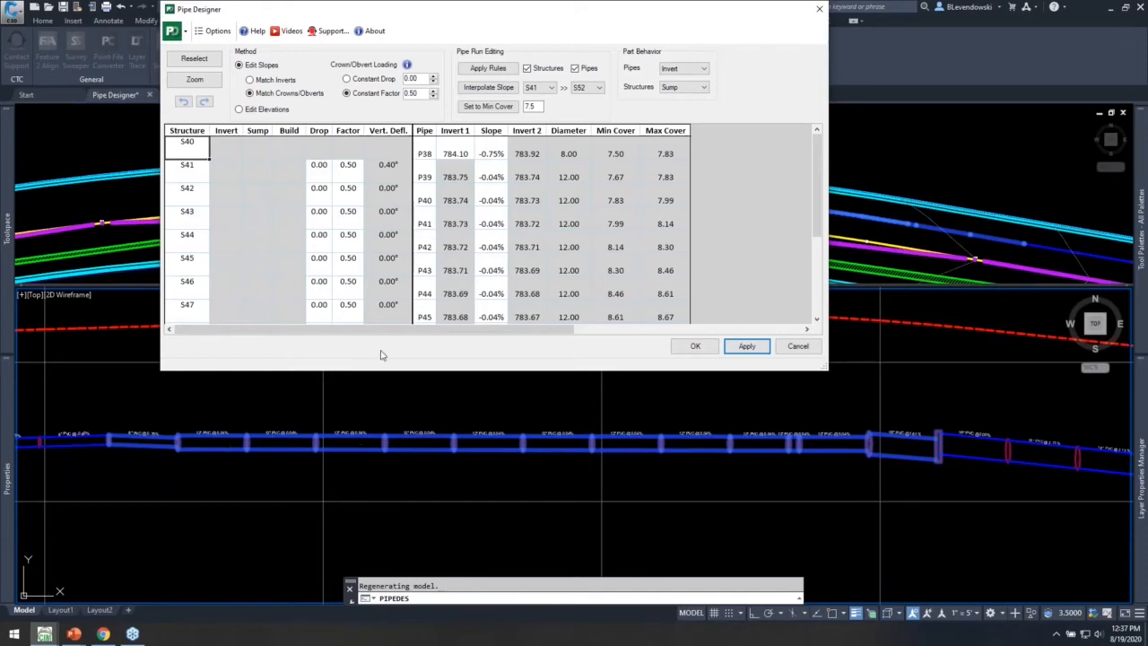
{"action": "left_click", "coordinate": [688, 346]}
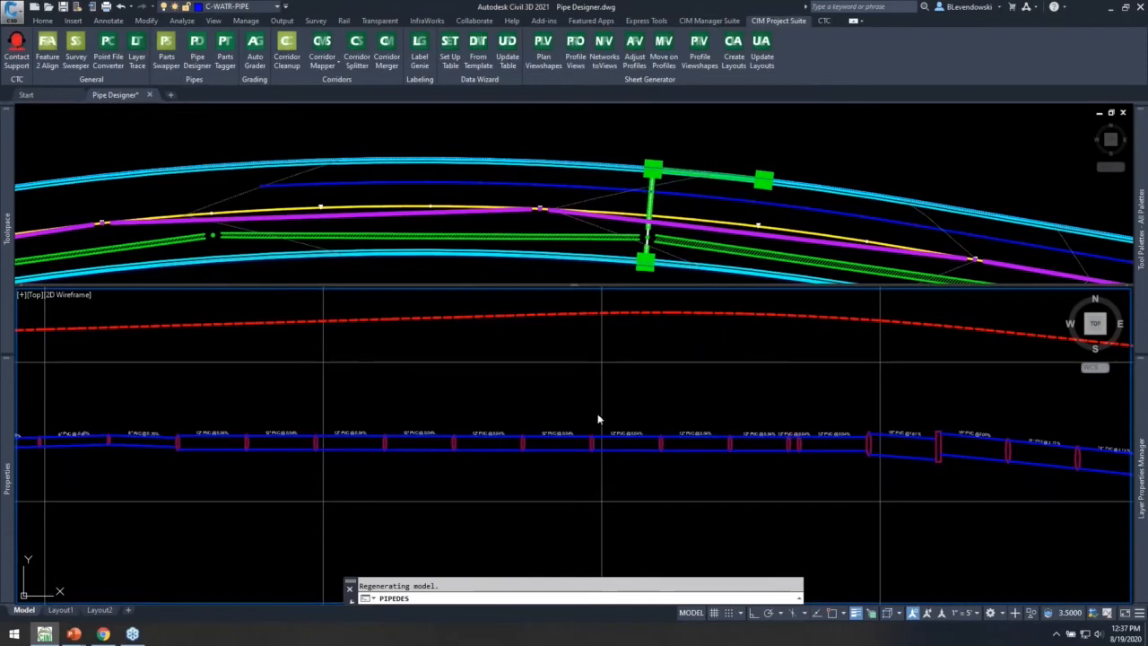
Draw the storm pipe that crosses the water line in plan into the profile view
{"action": "left_click", "coordinate": [693, 138]}
{"action": "key", "text": "Escape"}
{"action": "scroll", "coordinate": [668, 204], "scroll_direction": "up", "scroll_amount": 2}
{"action": "scroll", "coordinate": [669, 205], "scroll_direction": "down", "scroll_amount": 3}
{"action": "scroll", "coordinate": [668, 204], "scroll_direction": "up", "scroll_amount": 3}
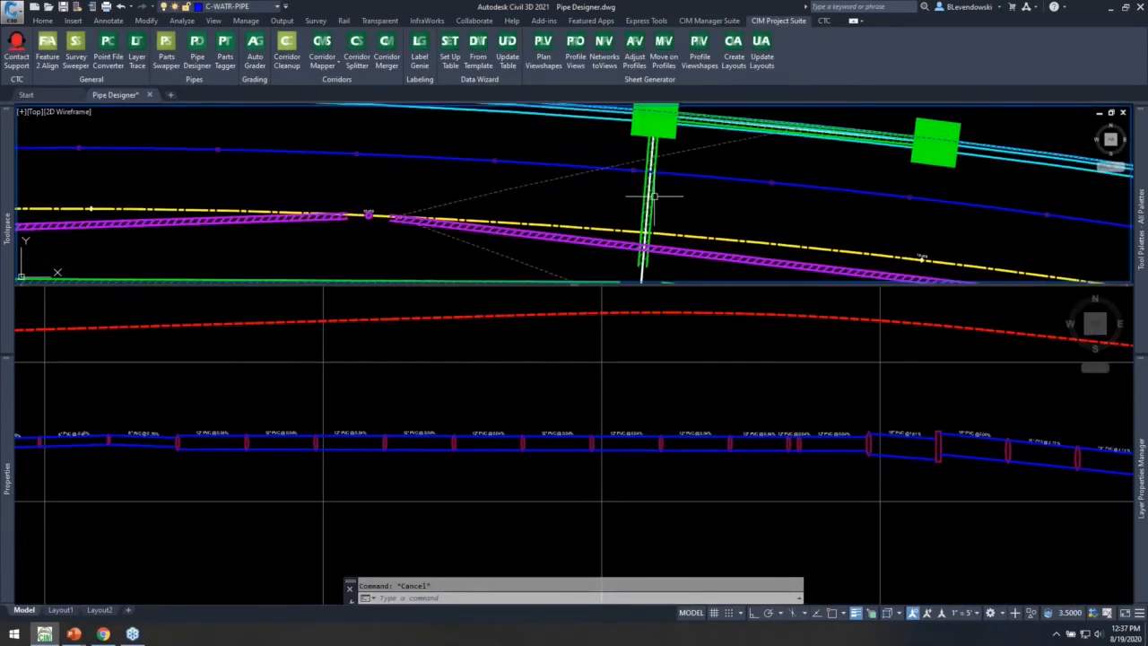
{"action": "left_click", "coordinate": [658, 201]}
{"action": "scroll", "coordinate": [652, 211], "scroll_direction": "down", "scroll_amount": 1}
{"action": "right_click", "coordinate": [601, 205]}
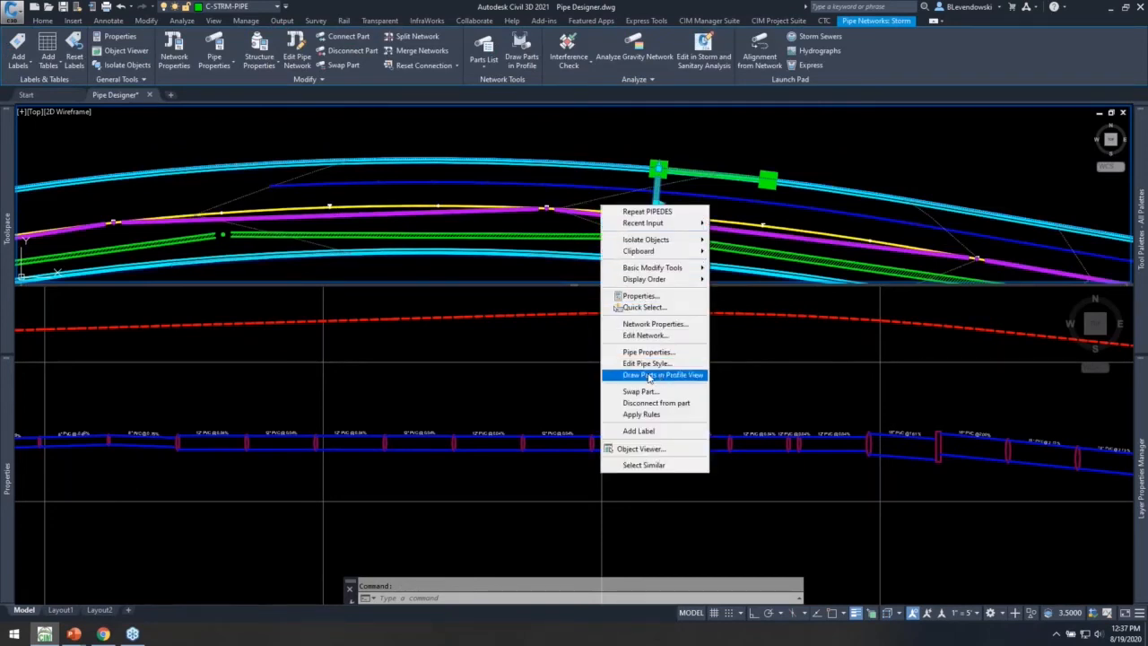
{"action": "left_click", "coordinate": [649, 377]}
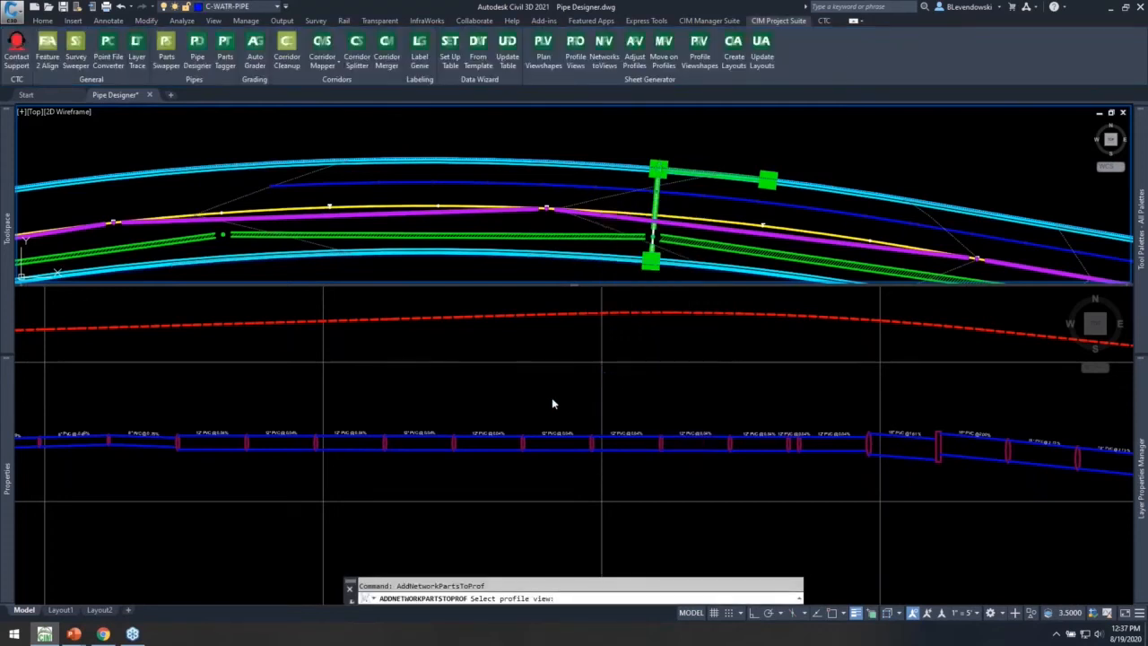
{"action": "left_click", "coordinate": [520, 362]}
{"action": "left_click", "coordinate": [520, 363]}
{"action": "key", "text": "Escape"}
Override the style of storm Pipe - (11) in the profile view properties with Pipe Crossing Pipe (Storm)
{"action": "left_click", "coordinate": [493, 347]}
{"action": "left_click", "coordinate": [550, 367]}
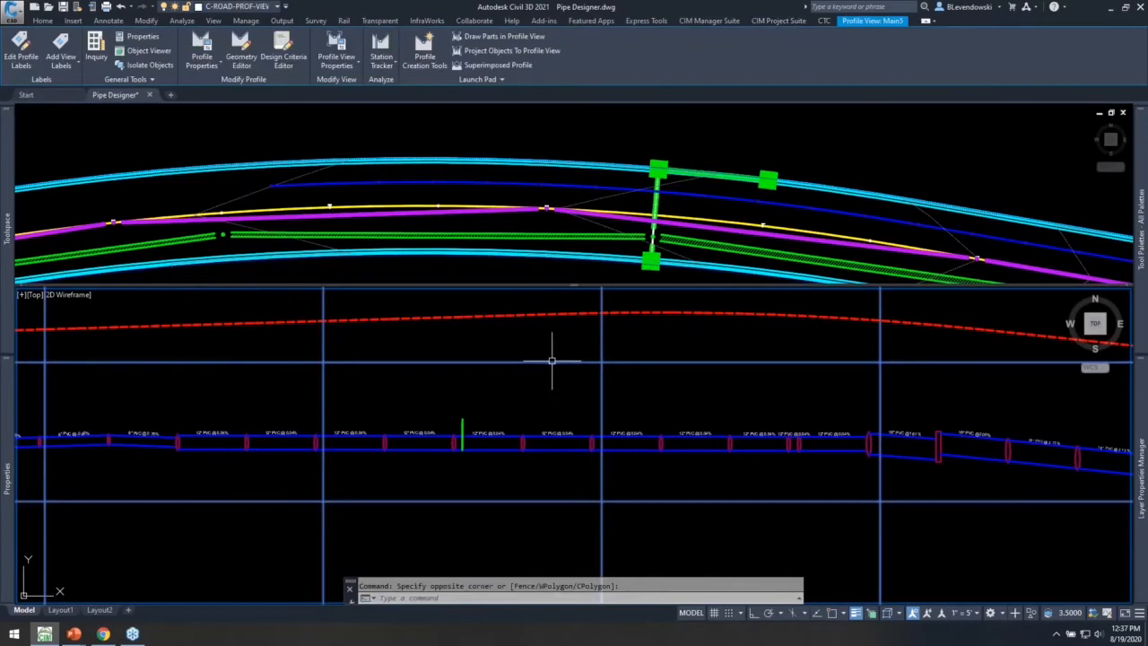
{"action": "right_click", "coordinate": [553, 362]}
{"action": "left_click", "coordinate": [622, 482]}
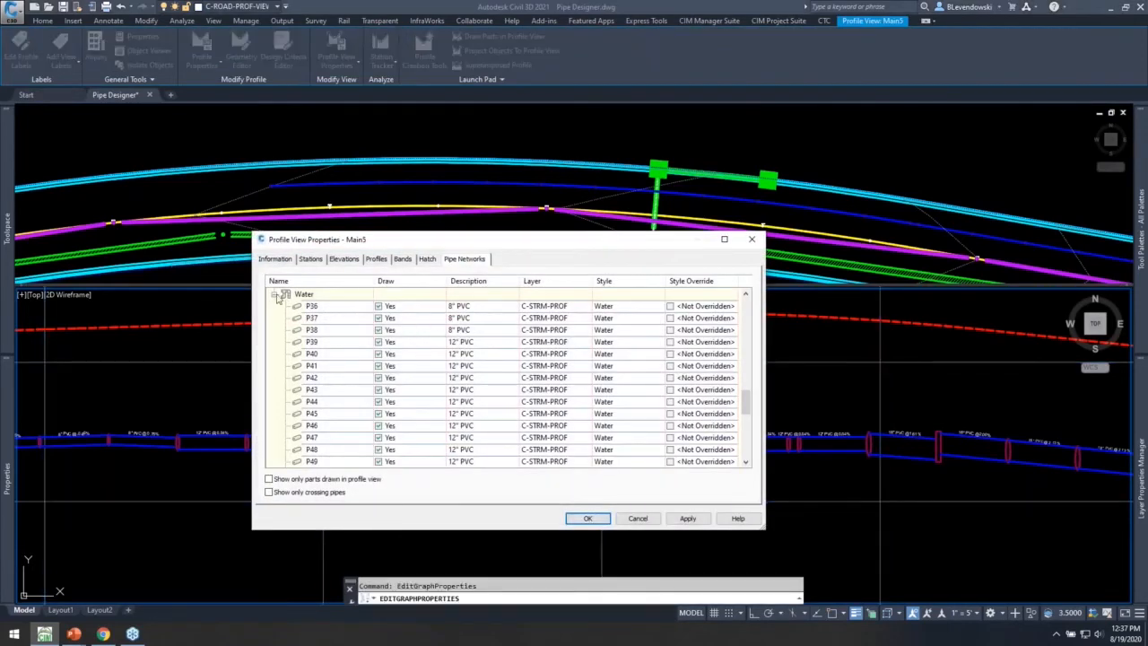
{"action": "left_click", "coordinate": [275, 296]}
{"action": "scroll", "coordinate": [405, 387], "scroll_direction": "up", "scroll_amount": 10}
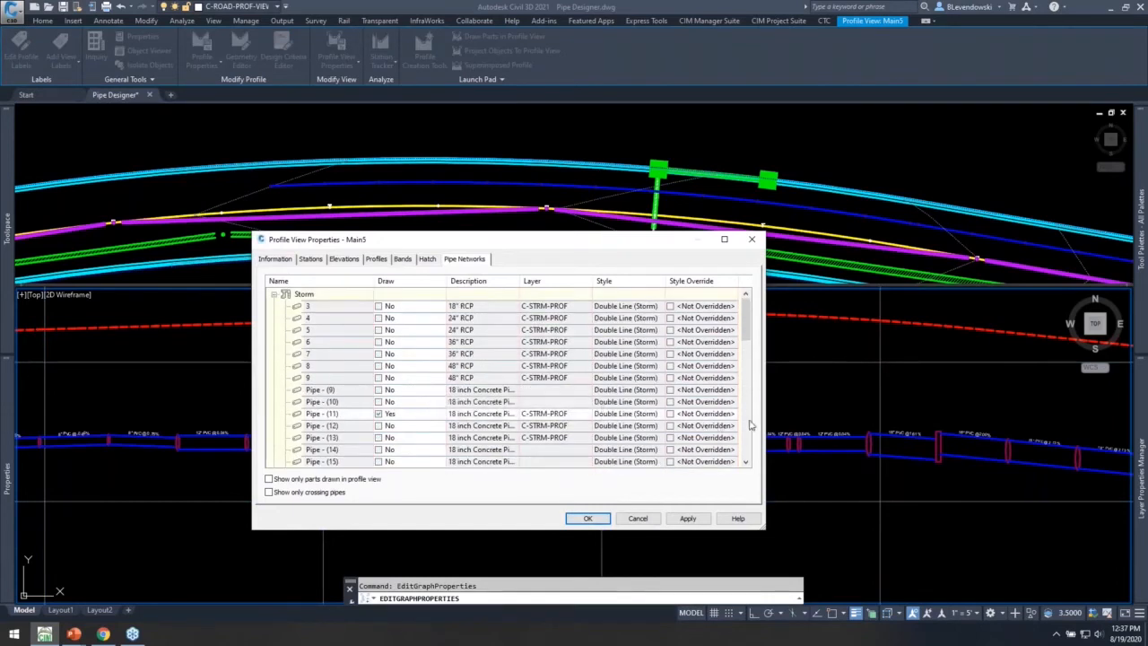
{"action": "left_click", "coordinate": [708, 413]}
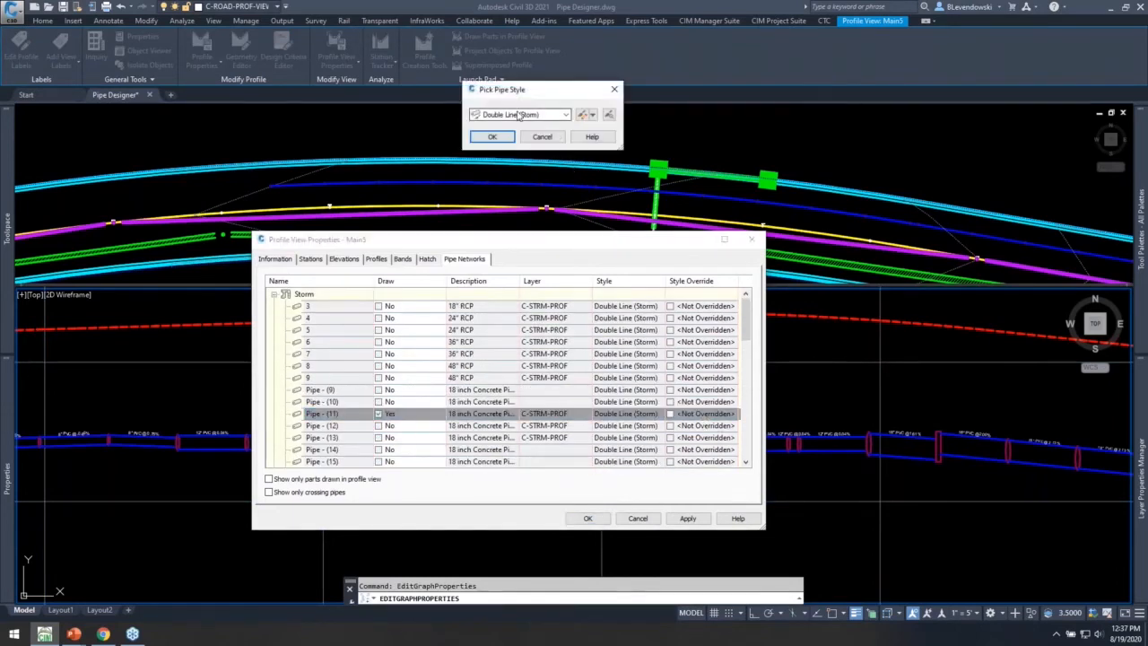
{"action": "left_click", "coordinate": [541, 115]}
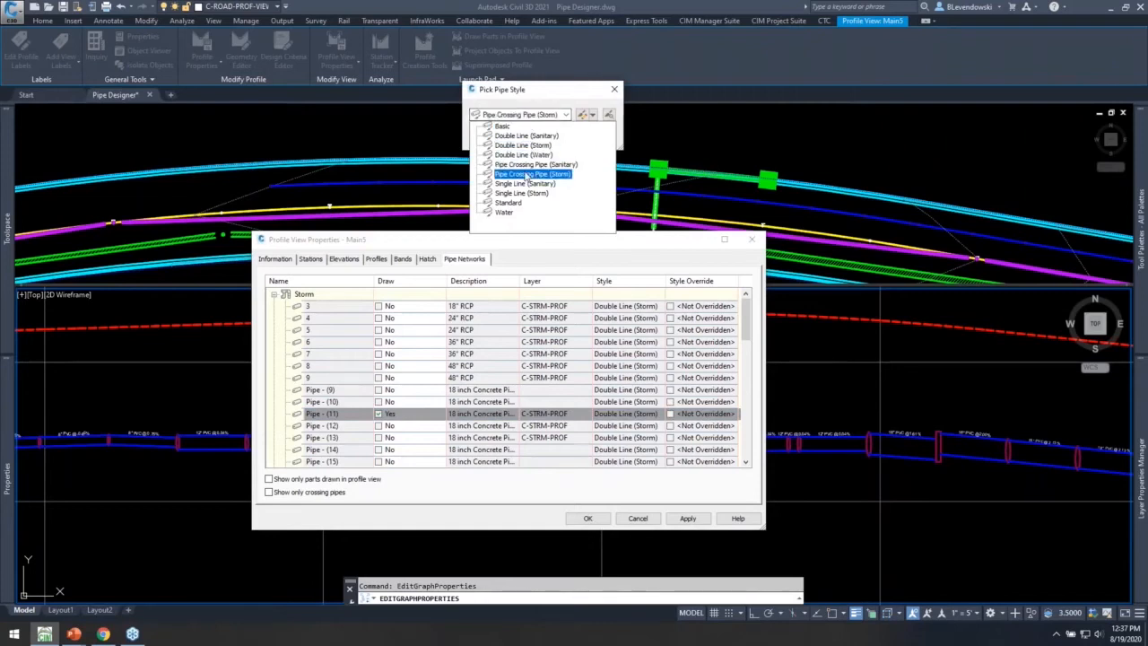
{"action": "left_click", "coordinate": [532, 174]}
{"action": "left_click", "coordinate": [493, 137]}
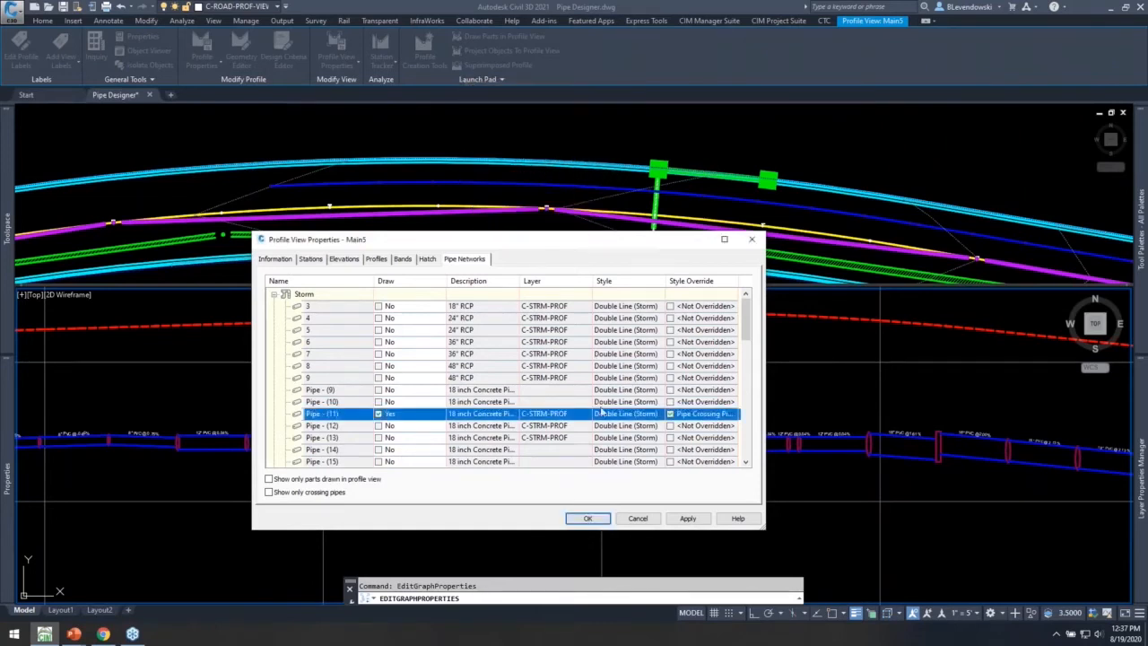
{"action": "left_click", "coordinate": [588, 519]}
{"action": "key", "text": "Escape"}
Examine where the storm pipe crosses the 12" water pipes in the profile view and which structure lies beside it
{"action": "middle_click_drag", "start_coordinate": [520, 474], "coordinate": [583, 445]}
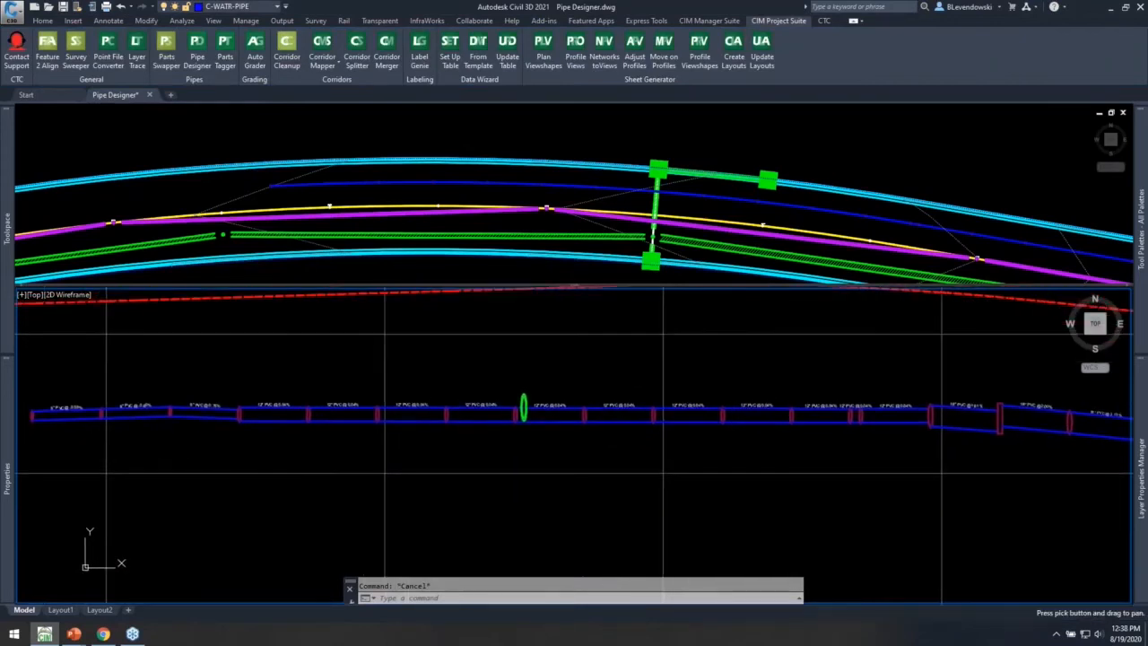
{"action": "scroll", "coordinate": [528, 422], "scroll_direction": "up", "scroll_amount": 2}
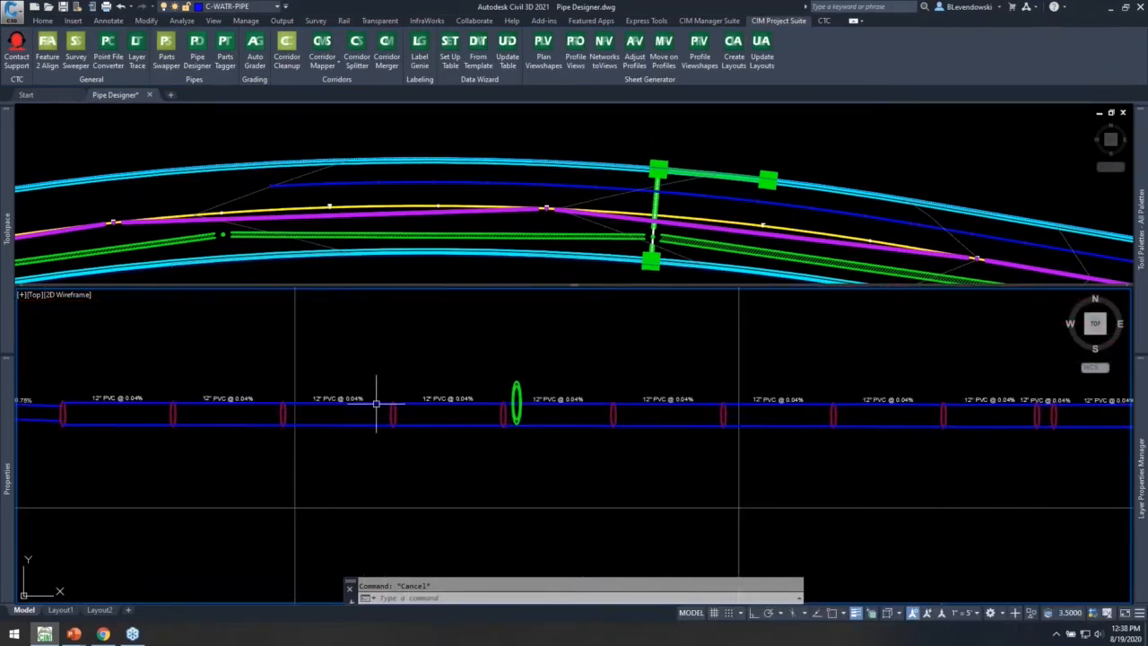
{"action": "scroll", "coordinate": [575, 410], "scroll_direction": "down", "scroll_amount": 3}
{"action": "scroll", "coordinate": [601, 368], "scroll_direction": "up", "scroll_amount": 1}
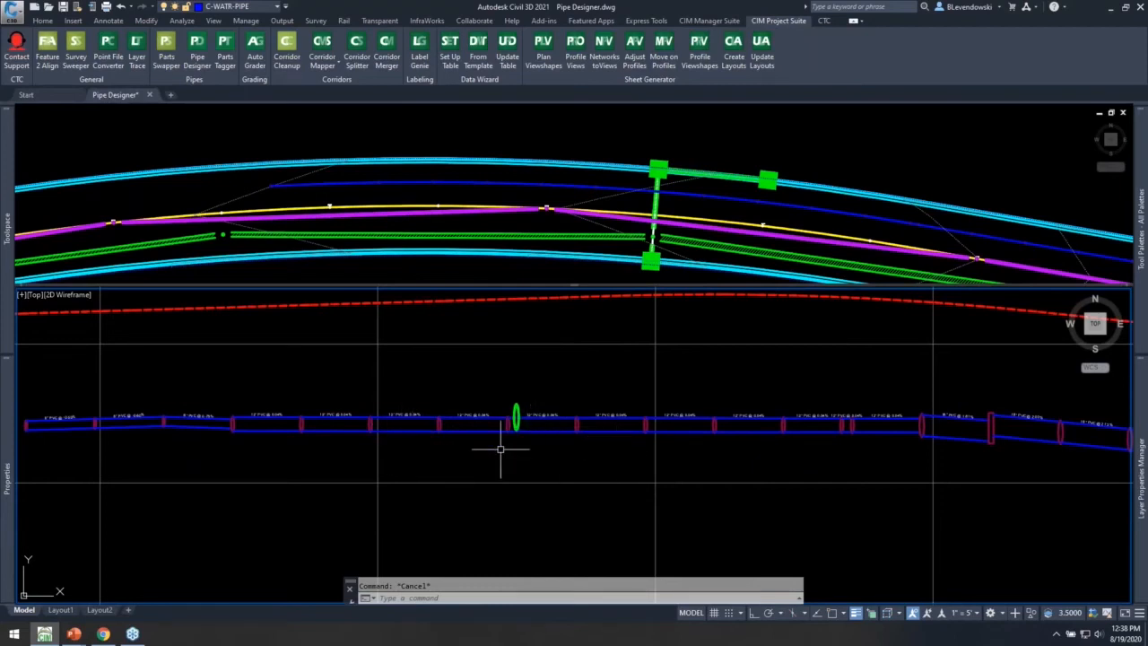
{"action": "scroll", "coordinate": [500, 449], "scroll_direction": "up", "scroll_amount": 2}
{"action": "middle_click_drag", "start_coordinate": [666, 347], "coordinate": [690, 359]}
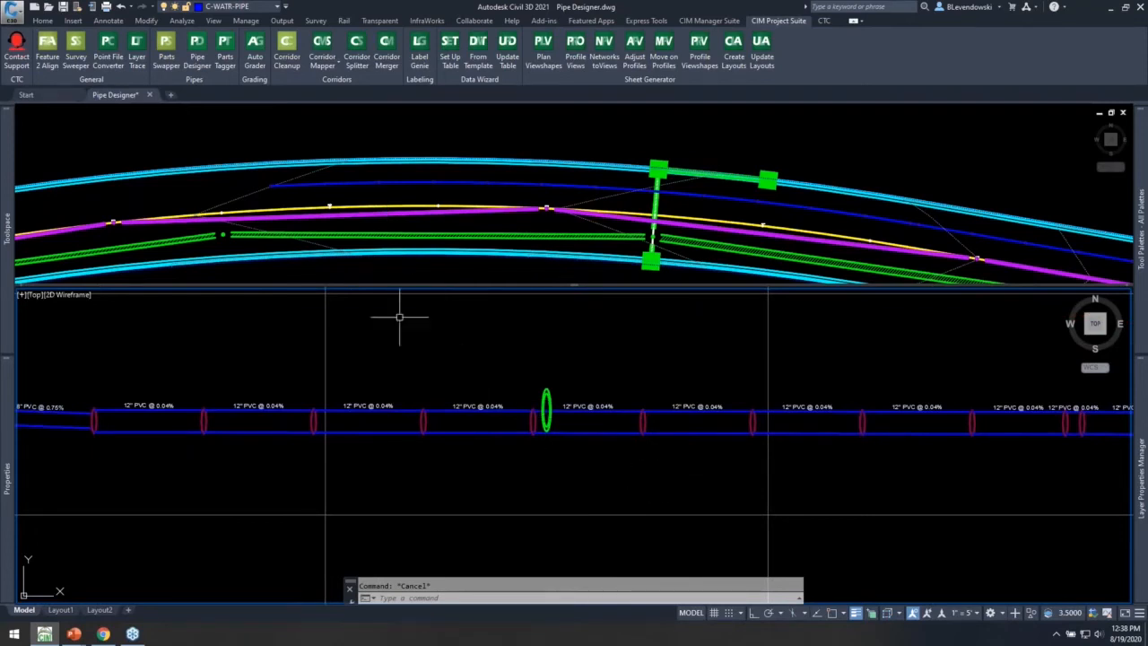
{"action": "scroll", "coordinate": [520, 414], "scroll_direction": "up", "scroll_amount": 2}
{"action": "left_click", "coordinate": [519, 413]}
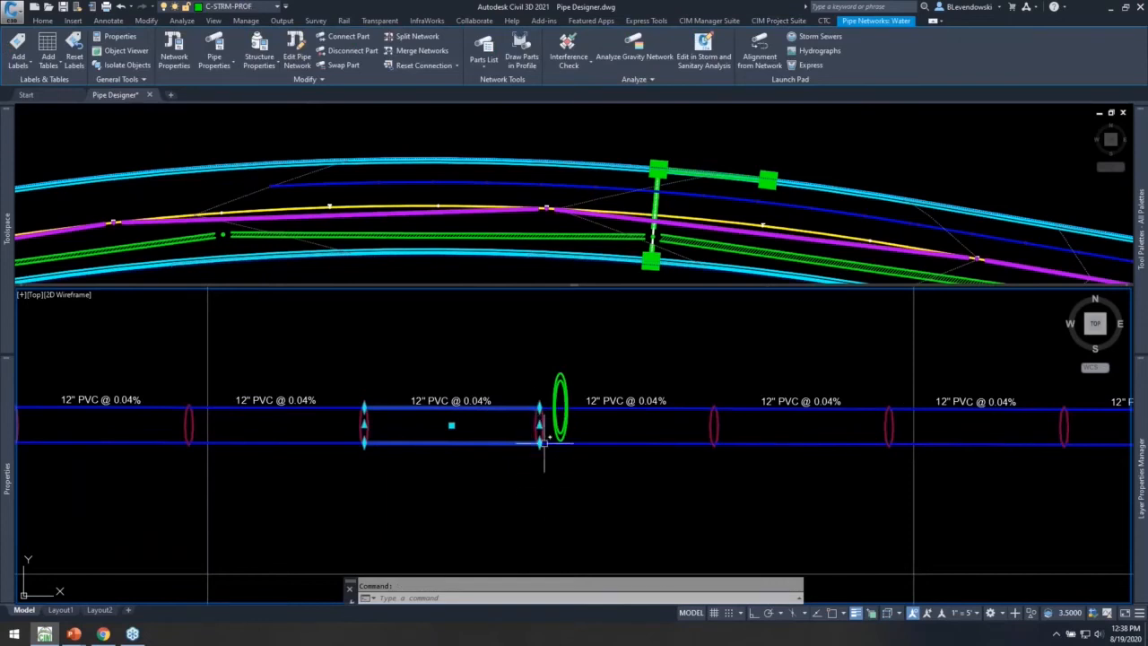
{"action": "key", "text": "Escape"}
{"action": "scroll", "coordinate": [551, 419], "scroll_direction": "down", "scroll_amount": 2}
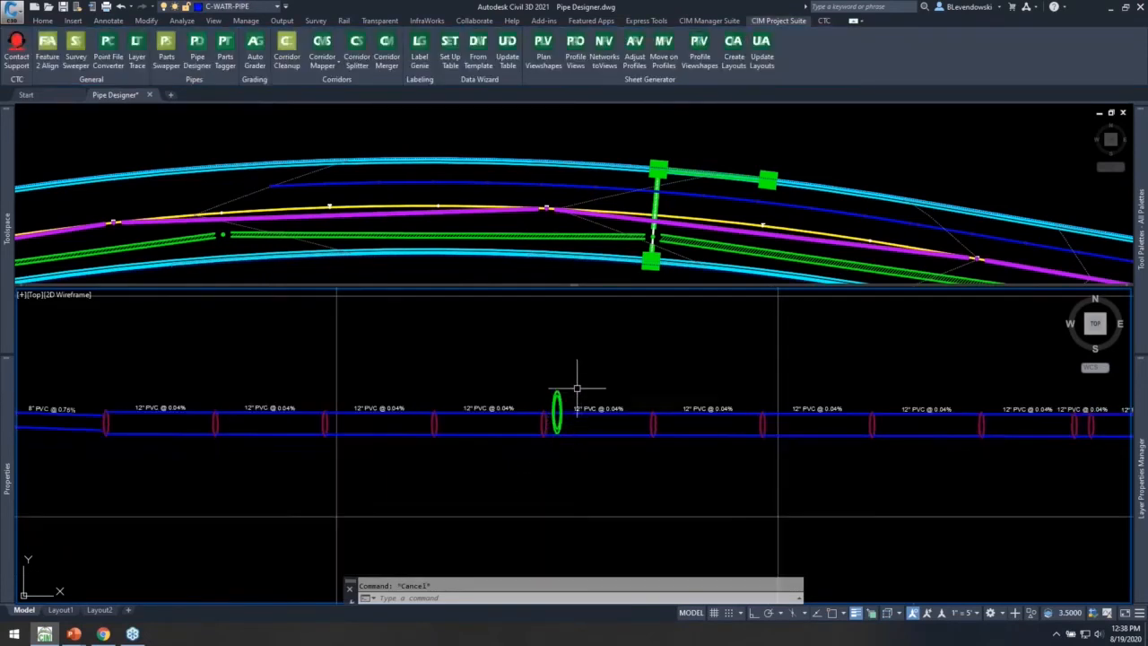
{"action": "mouse_move", "coordinate": [577, 388]}
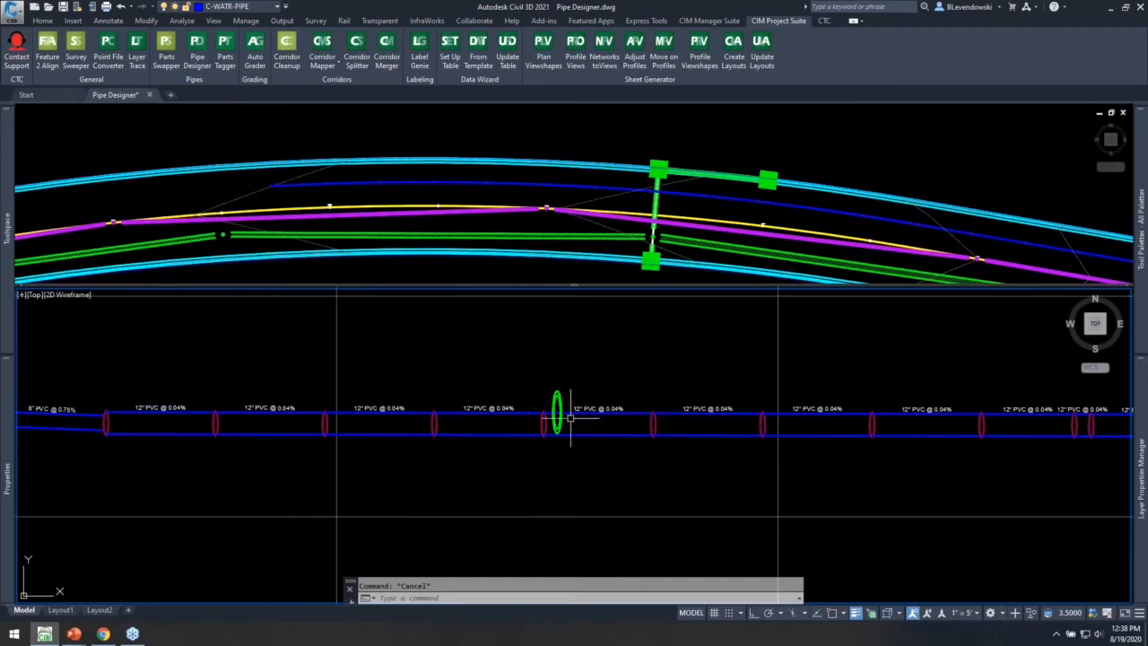
{"action": "middle_click_drag", "start_coordinate": [600, 469], "coordinate": [562, 457]}
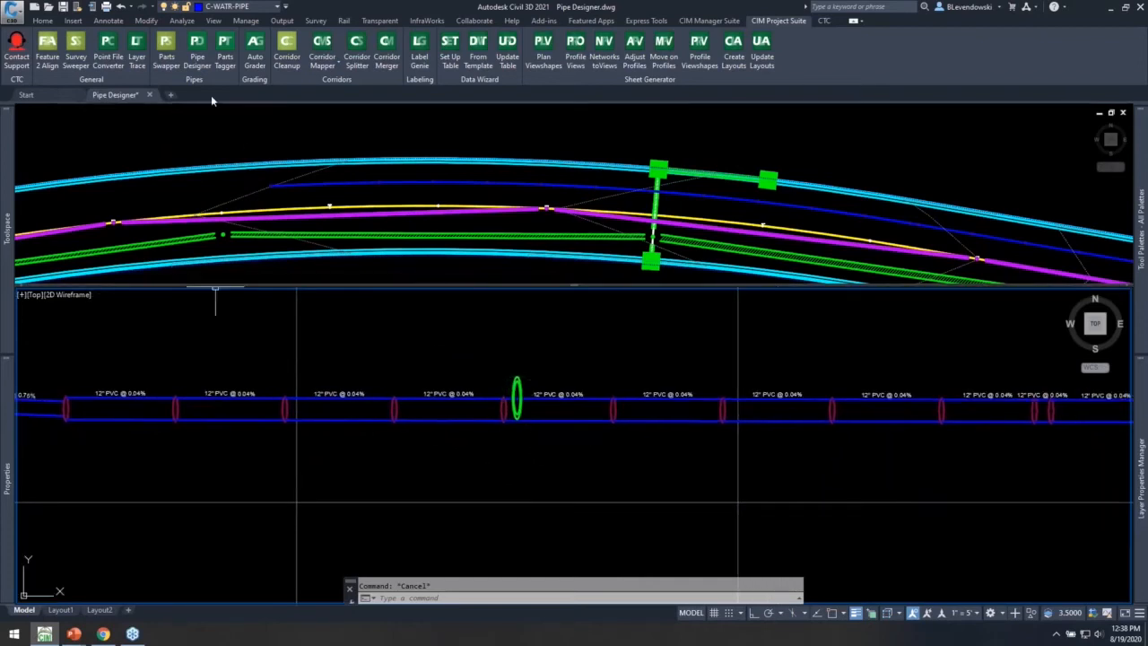
Open Pipe Designer on the 12" water pipe run from structure S42 to structure S48
{"action": "left_click", "coordinate": [196, 45]}
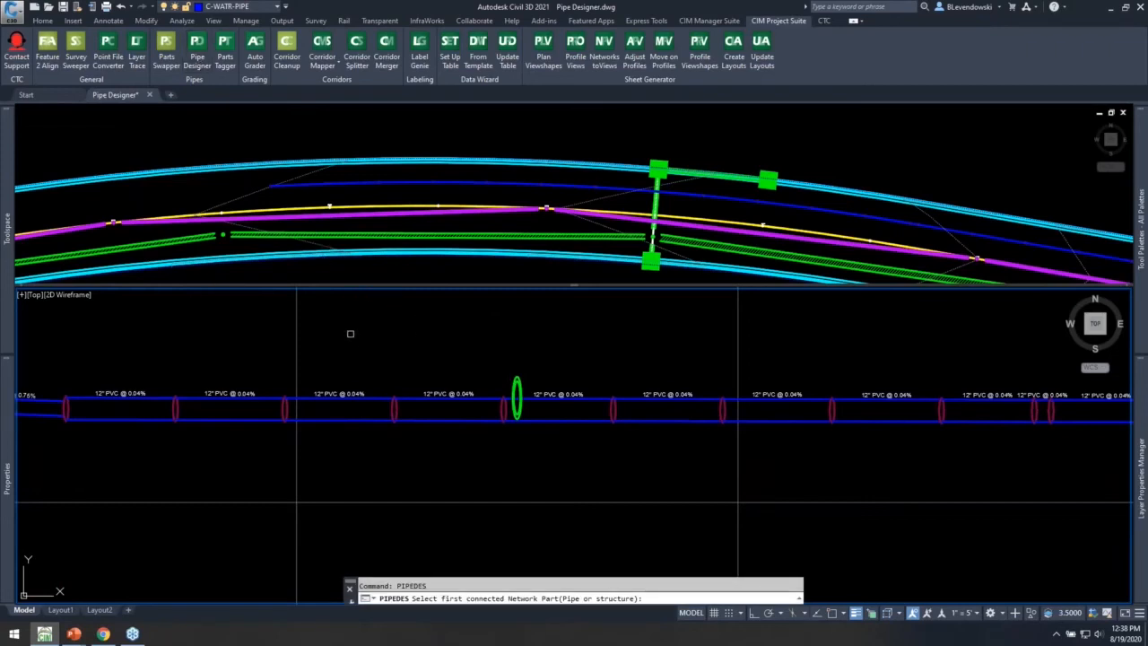
{"action": "left_click", "coordinate": [177, 410]}
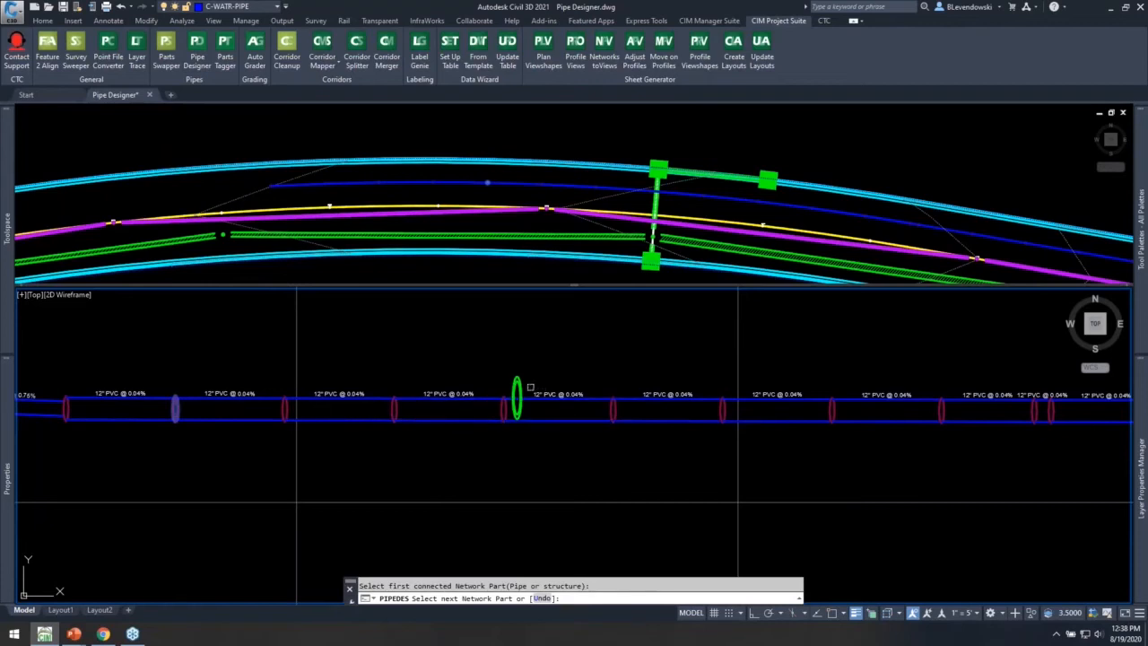
{"action": "left_click", "coordinate": [832, 410]}
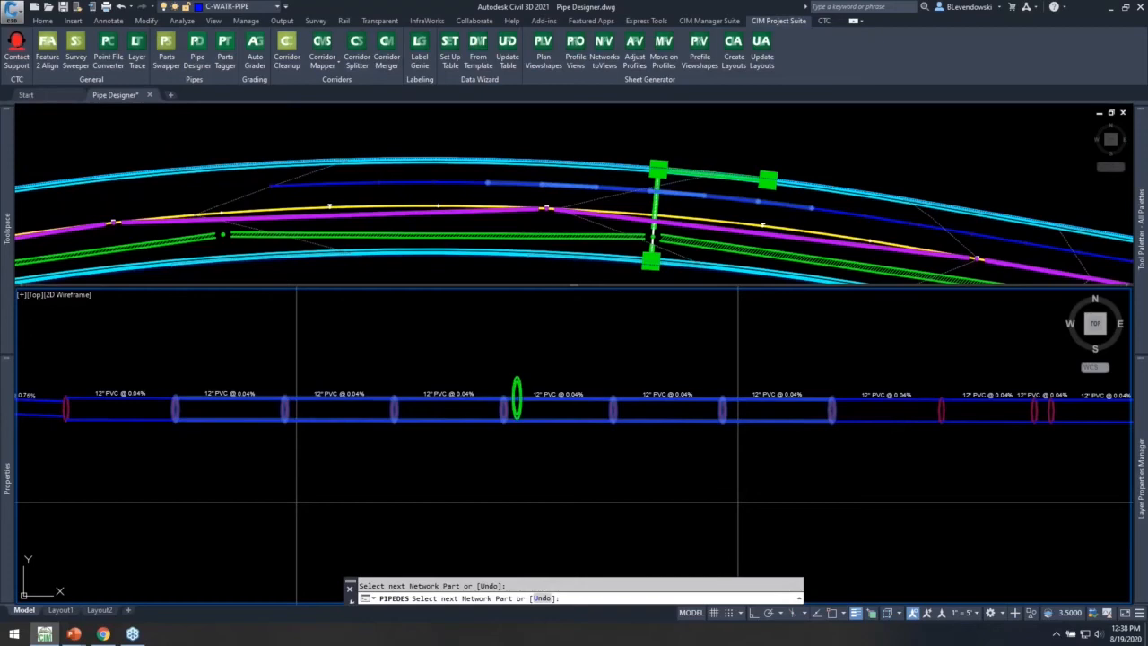
{"action": "key", "text": "Return"}
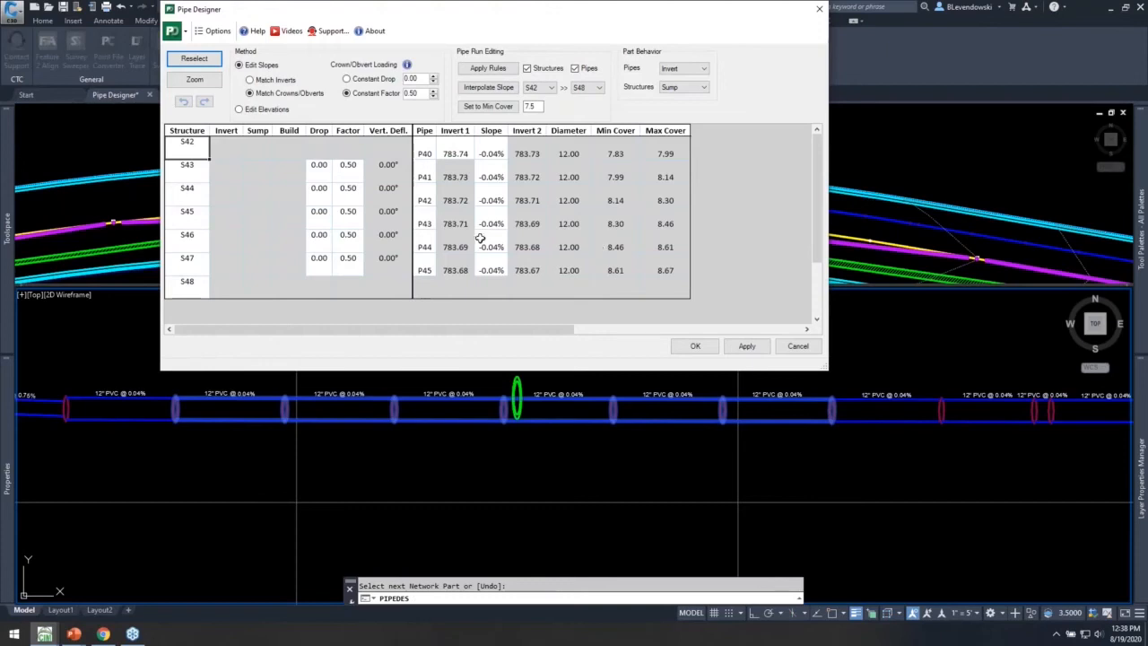
Review the Pipe Designer options for the vertical deflection column, precision and cover checking
{"action": "left_click_drag", "start_coordinate": [393, 169], "coordinate": [398, 260]}
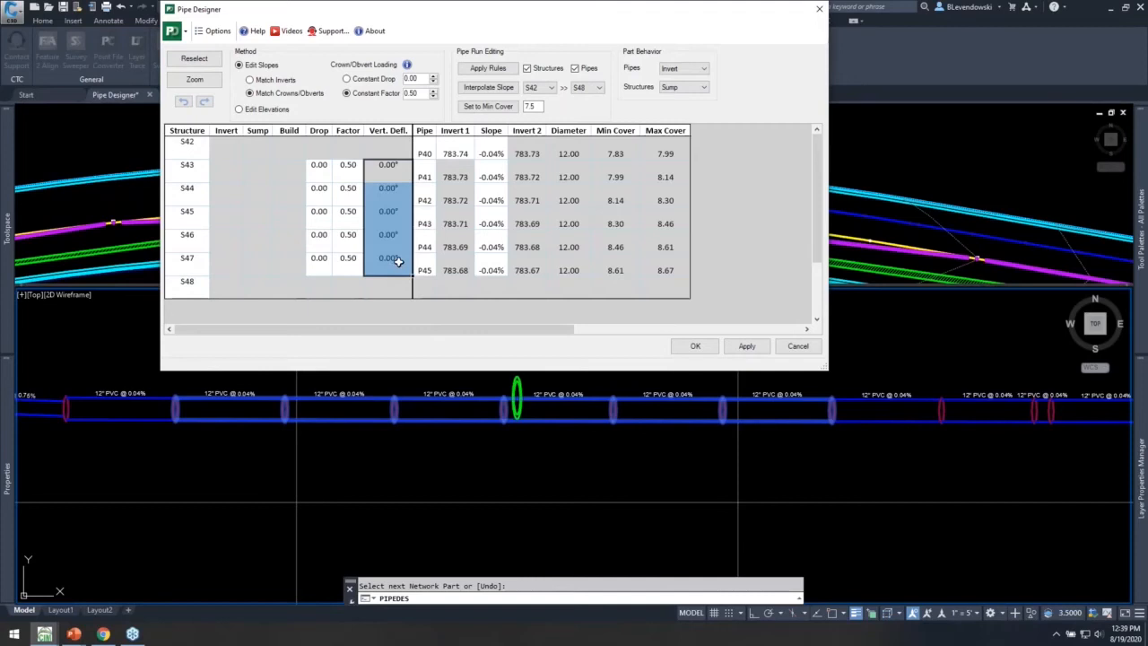
{"action": "left_click", "coordinate": [212, 30]}
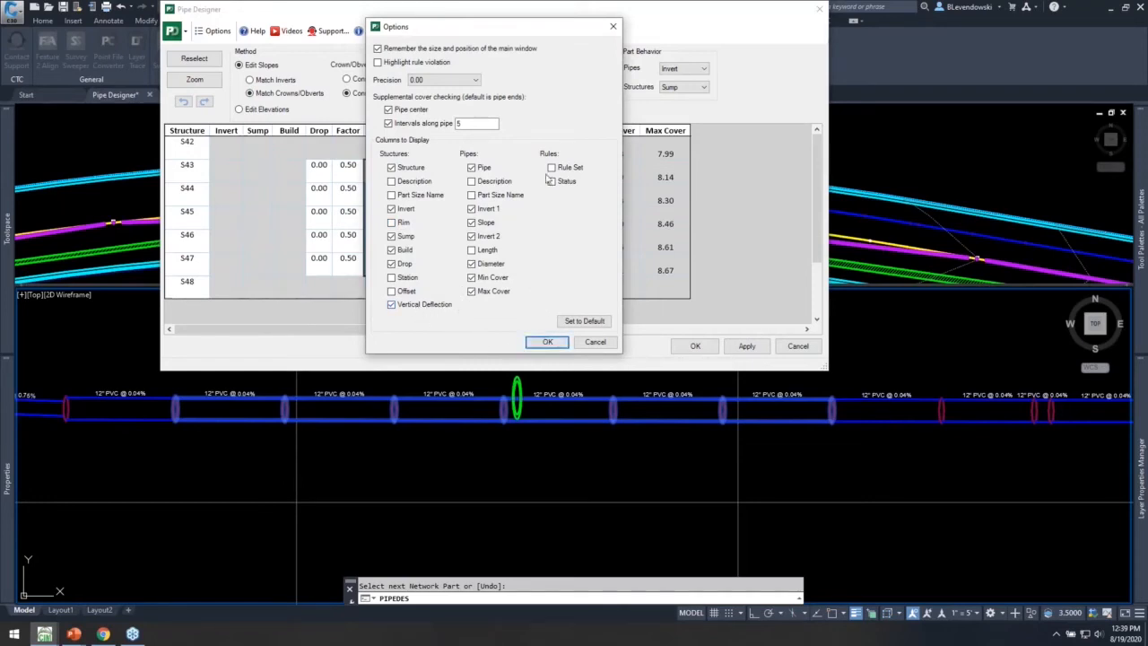
{"action": "left_click", "coordinate": [466, 81]}
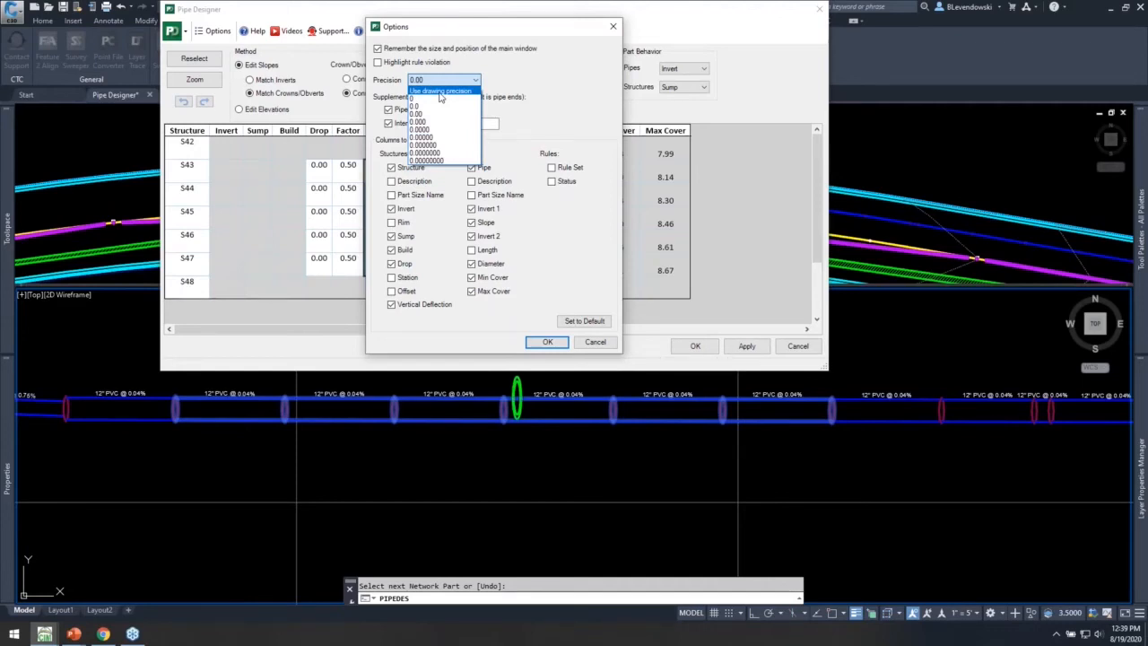
{"action": "left_click", "coordinate": [534, 99]}
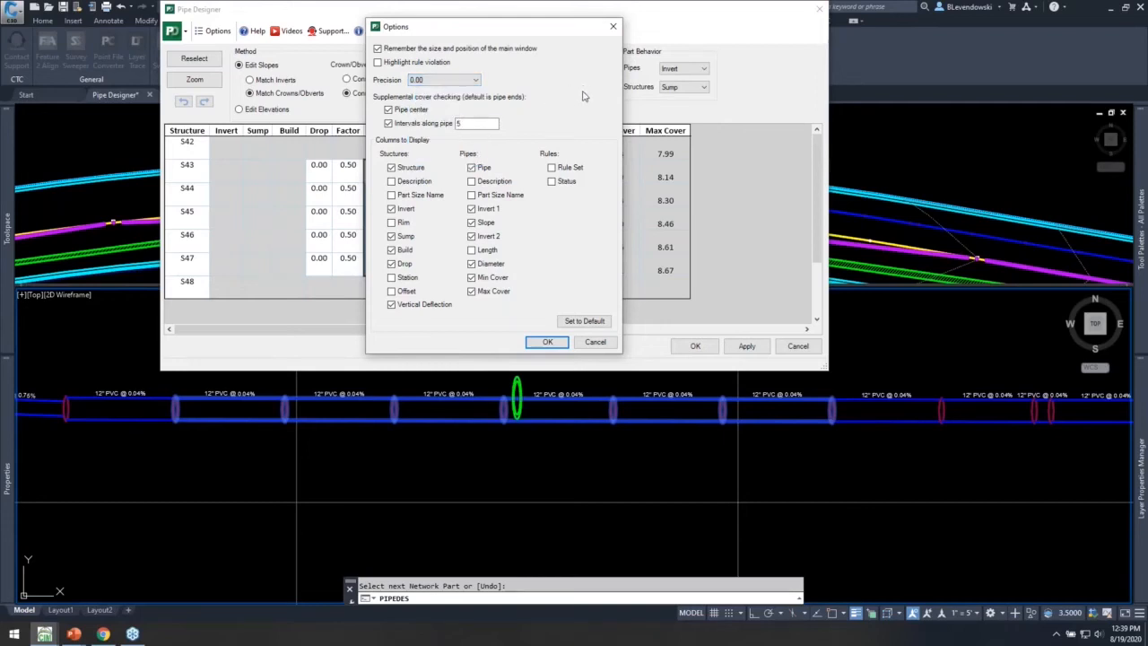
{"action": "left_click", "coordinate": [544, 345]}
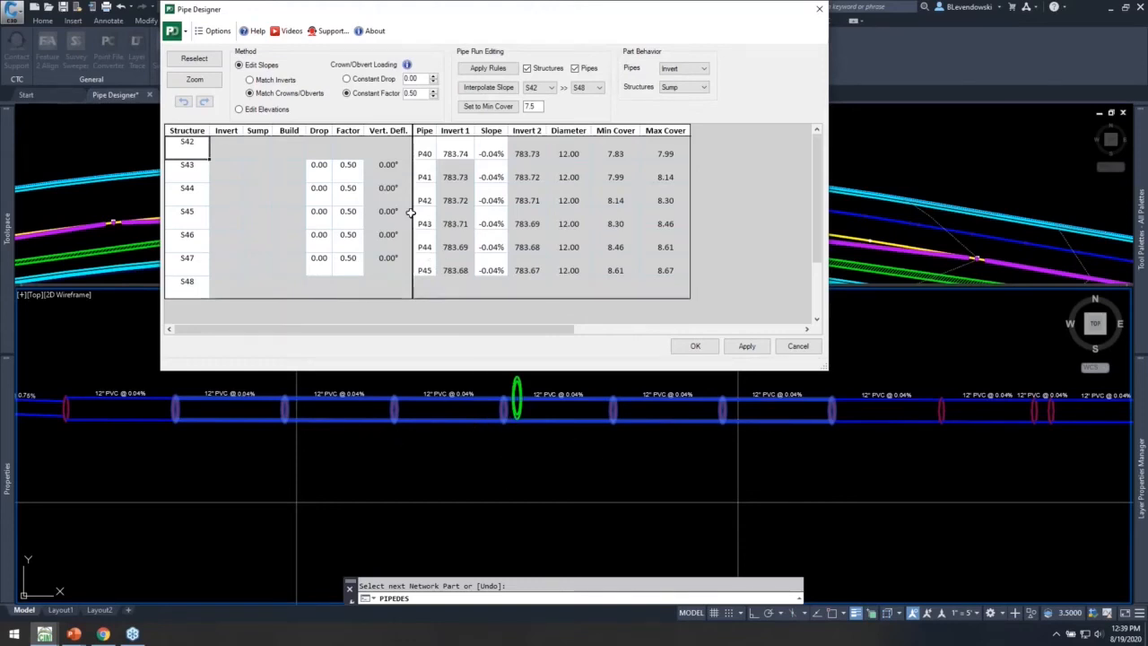
Examine the vertical deflections at structures S43 to S47 and the pipes on either side of the storm crossing
{"action": "left_click_drag", "start_coordinate": [386, 167], "coordinate": [398, 261]}
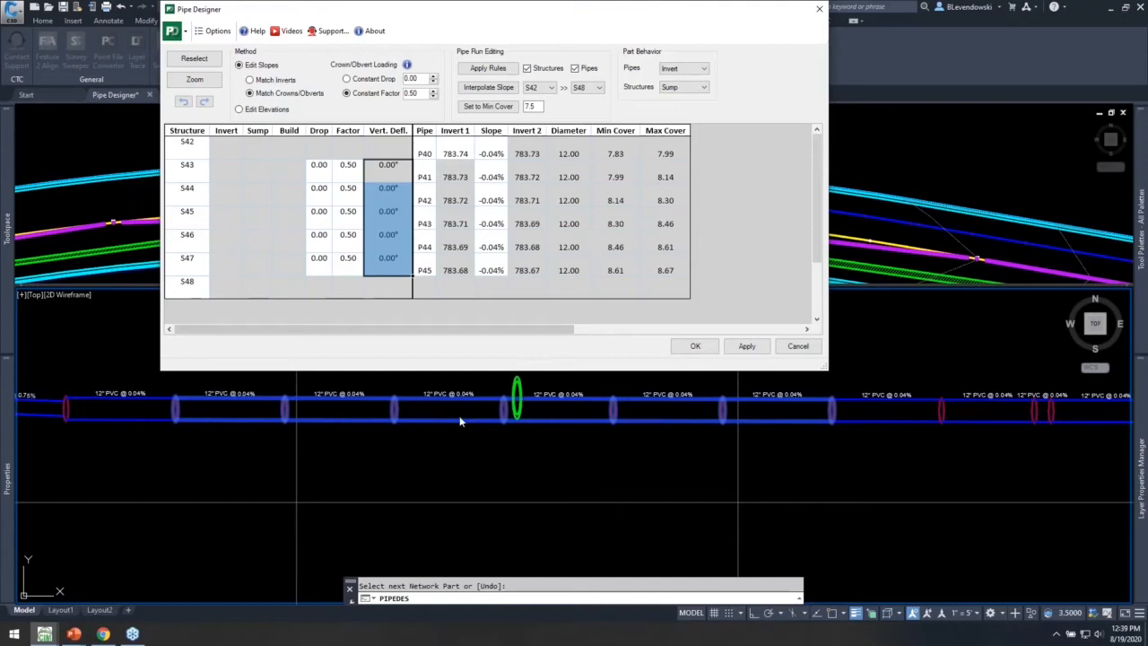
{"action": "left_click", "coordinate": [333, 409]}
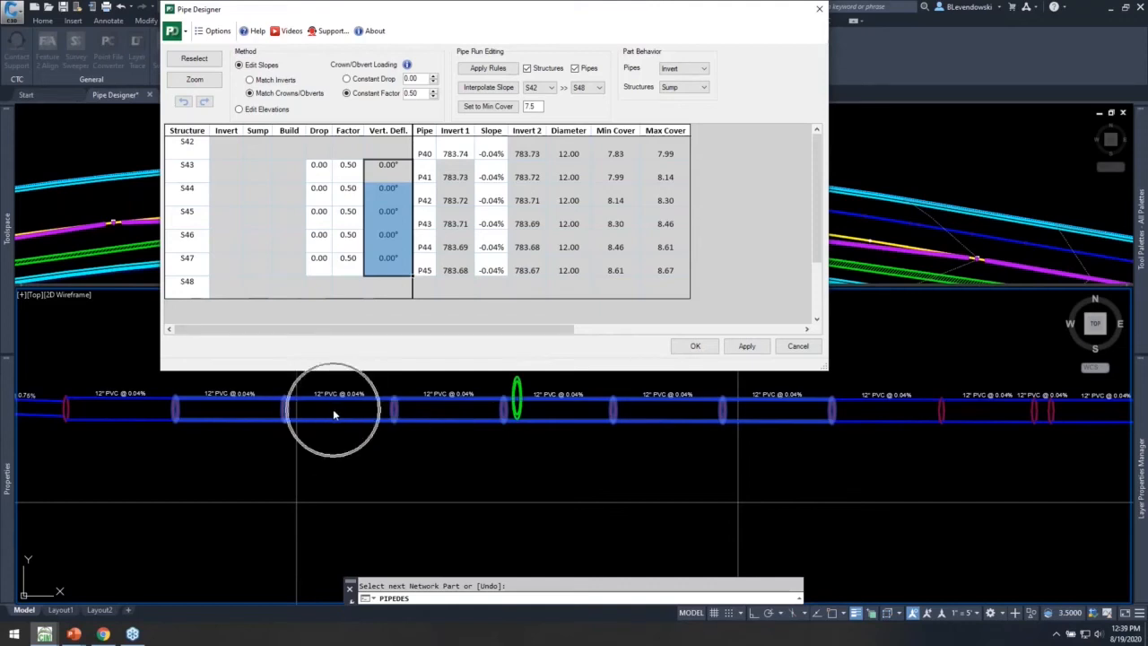
{"action": "left_click", "coordinate": [441, 416]}
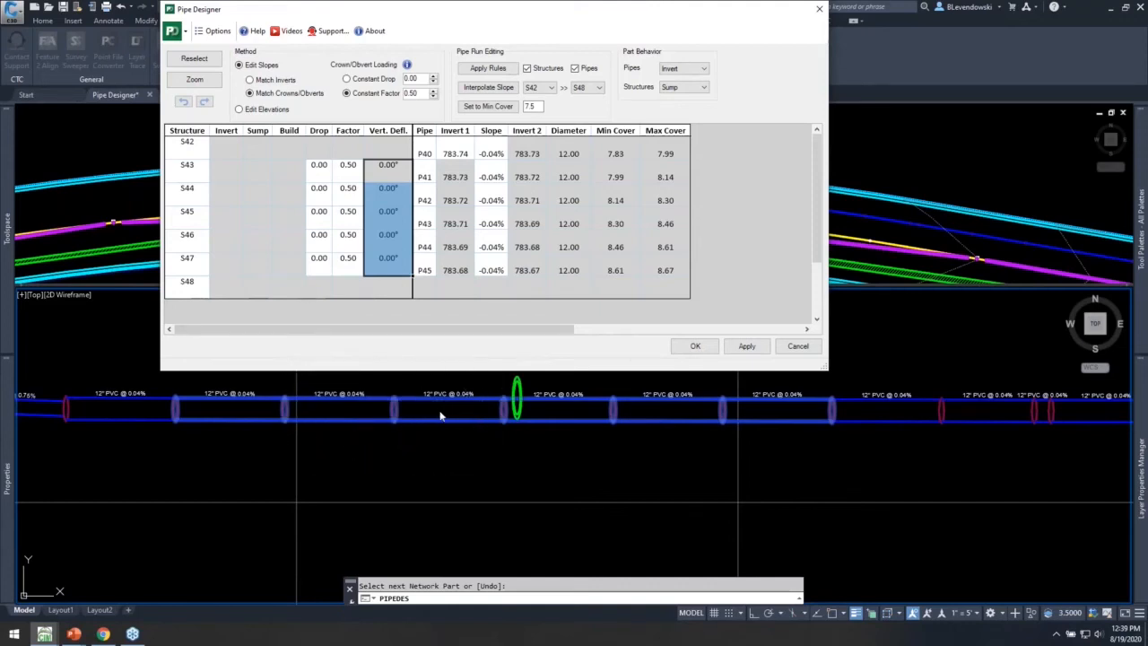
{"action": "left_click", "coordinate": [563, 413]}
{"action": "left_click", "coordinate": [666, 415]}
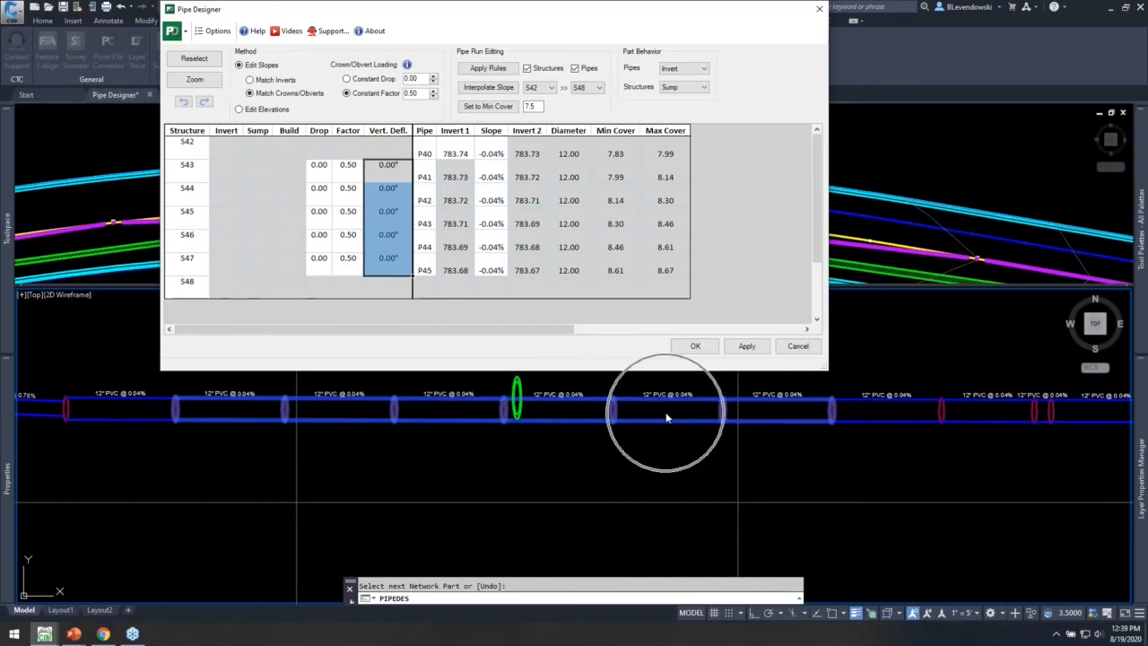
Set the slopes of pipes P41 and P42 to -5% and P43 and P44 to 5%, and apply them
{"action": "left_click", "coordinate": [496, 176]}
{"action": "type", "text": "-5"}
{"action": "key", "text": "Return"}
{"action": "type", "text": "-5"}
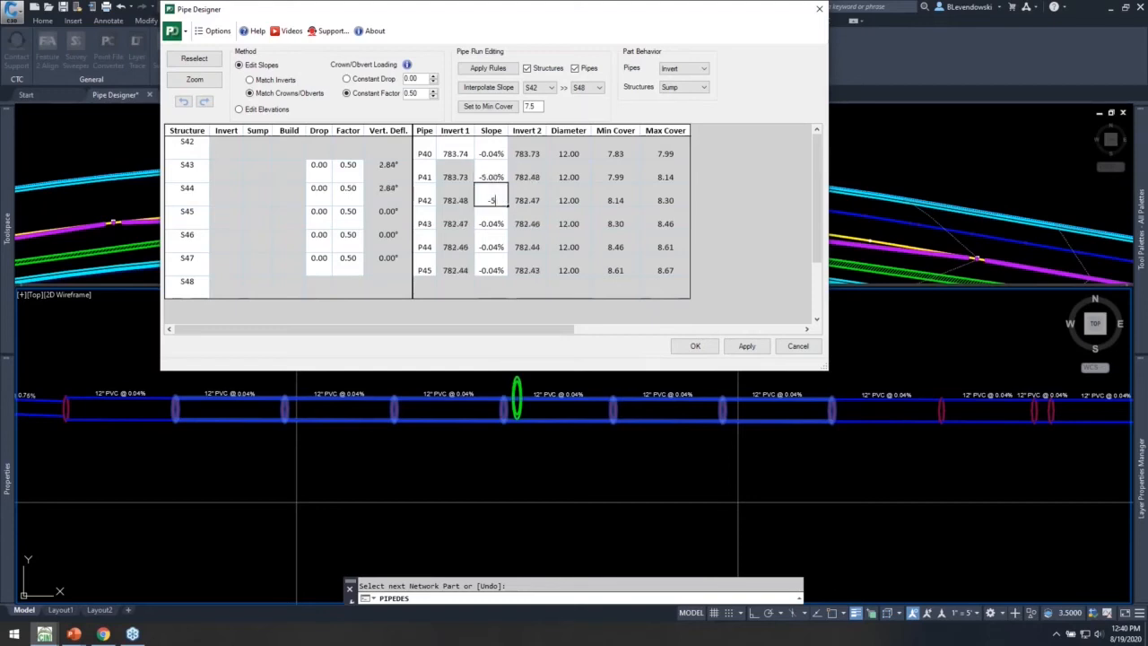
{"action": "key", "text": "Return"}
{"action": "type", "text": "5"}
{"action": "key", "text": "Return"}
{"action": "type", "text": "5"}
{"action": "key", "text": "Return"}
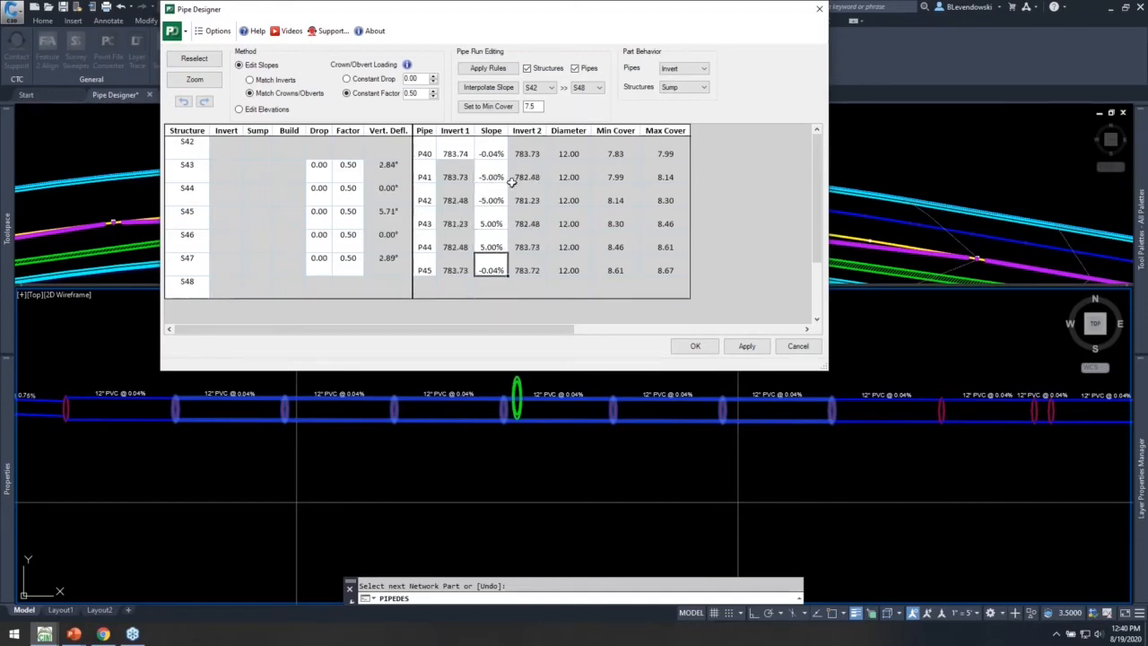
{"action": "left_click", "coordinate": [746, 346]}
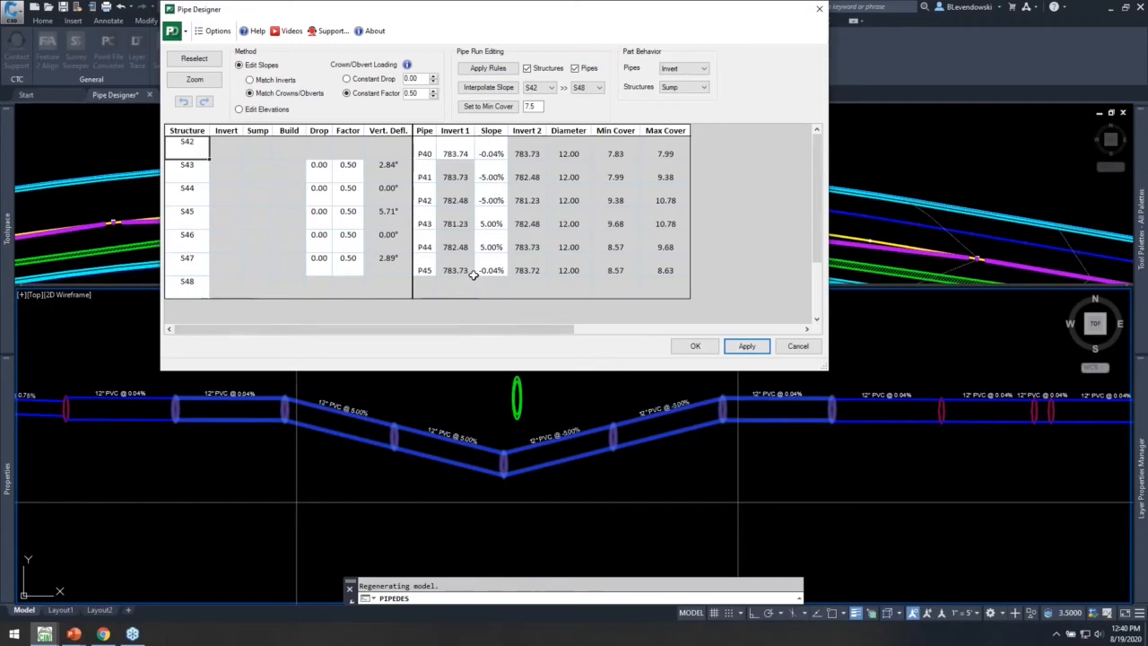
Set the slopes of pipes P41 and P42 to -4% and P43 and P44 to 4%, apply them and close Pipe Designer
{"action": "left_click", "coordinate": [387, 215]}
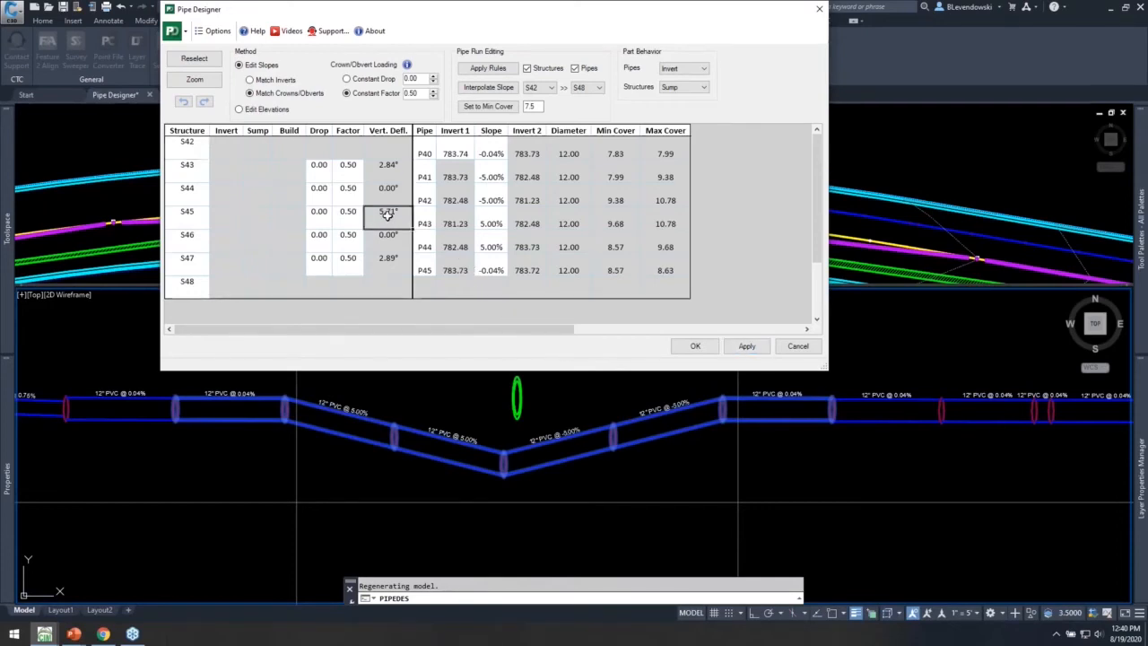
{"action": "left_click", "coordinate": [496, 178]}
{"action": "type", "text": "-4"}
{"action": "key", "text": "Return"}
{"action": "type", "text": "-4"}
{"action": "key", "text": "Return"}
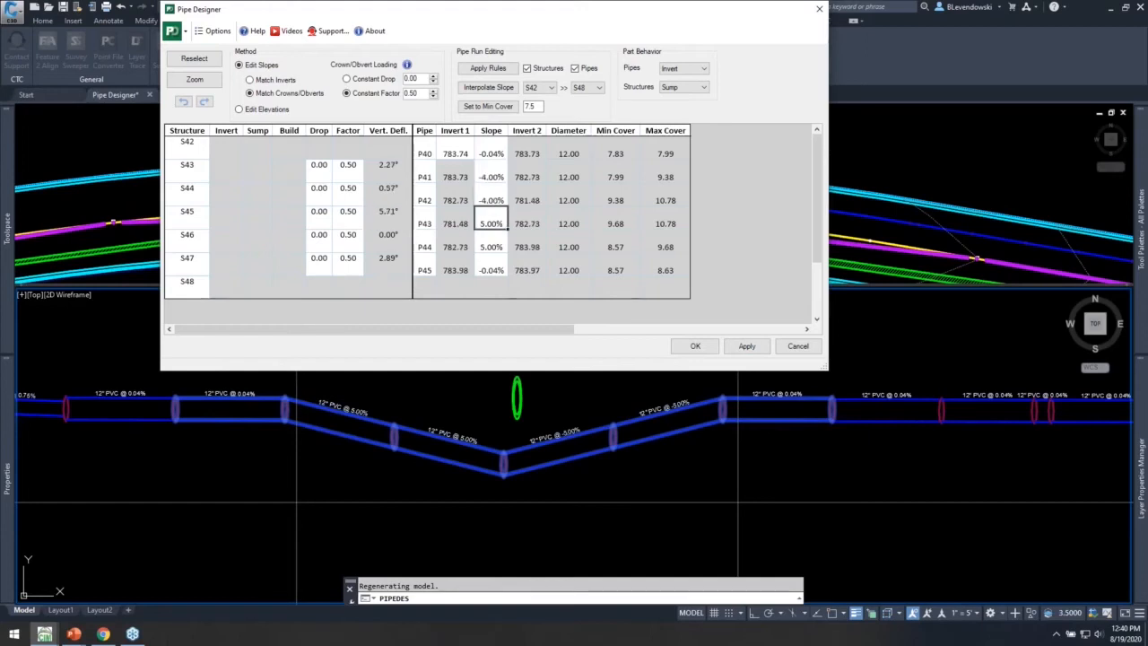
{"action": "type", "text": "4"}
{"action": "key", "text": "Return"}
{"action": "type", "text": "4"}
{"action": "key", "text": "Return"}
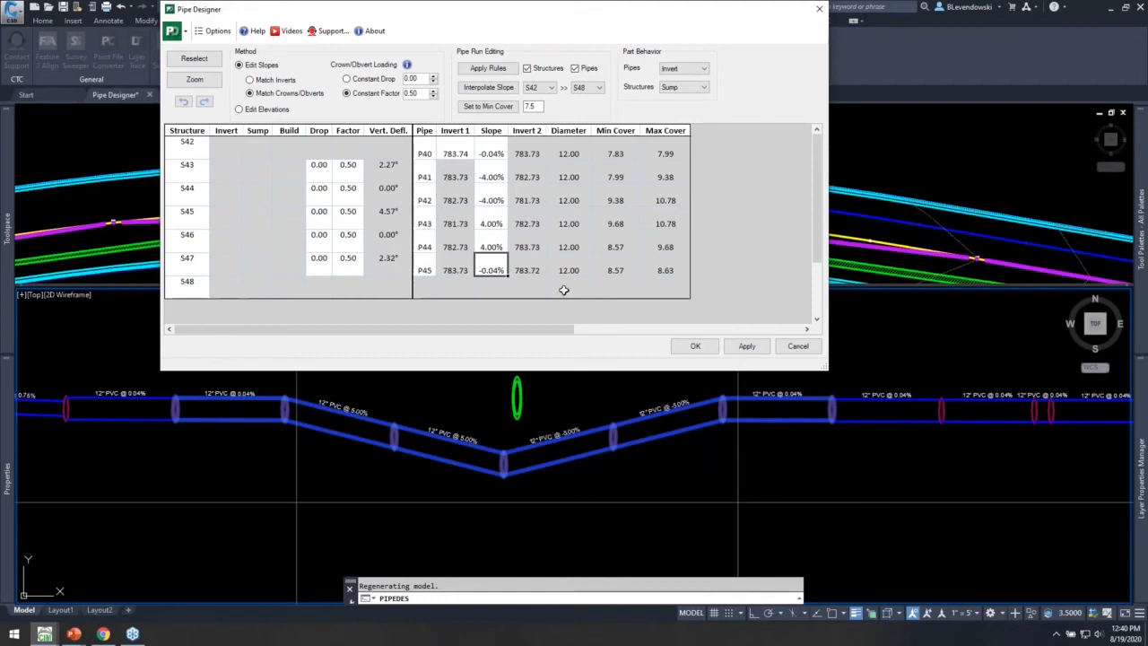
{"action": "left_click", "coordinate": [747, 347]}
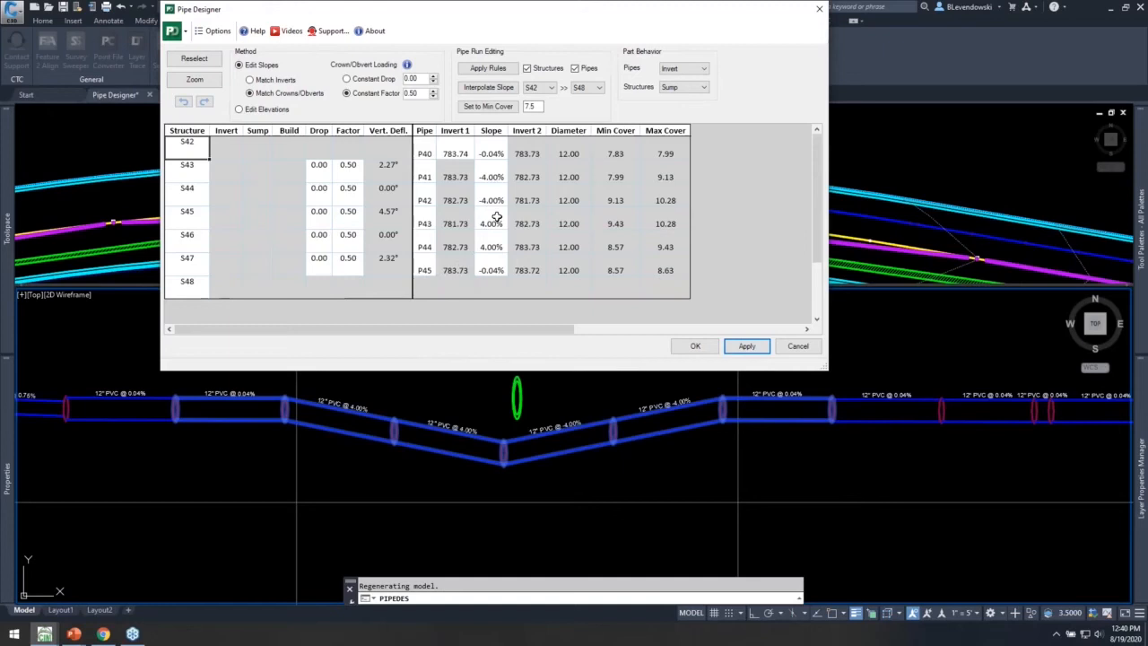
{"action": "key", "text": "ctrl"}
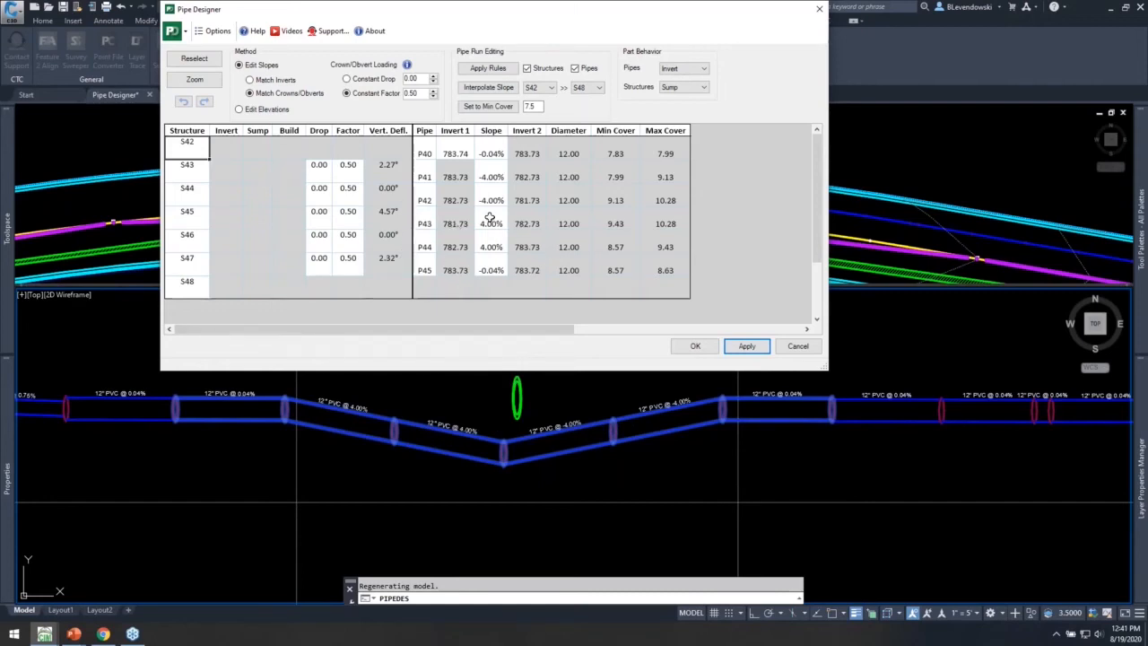
{"action": "left_click", "coordinate": [696, 347]}
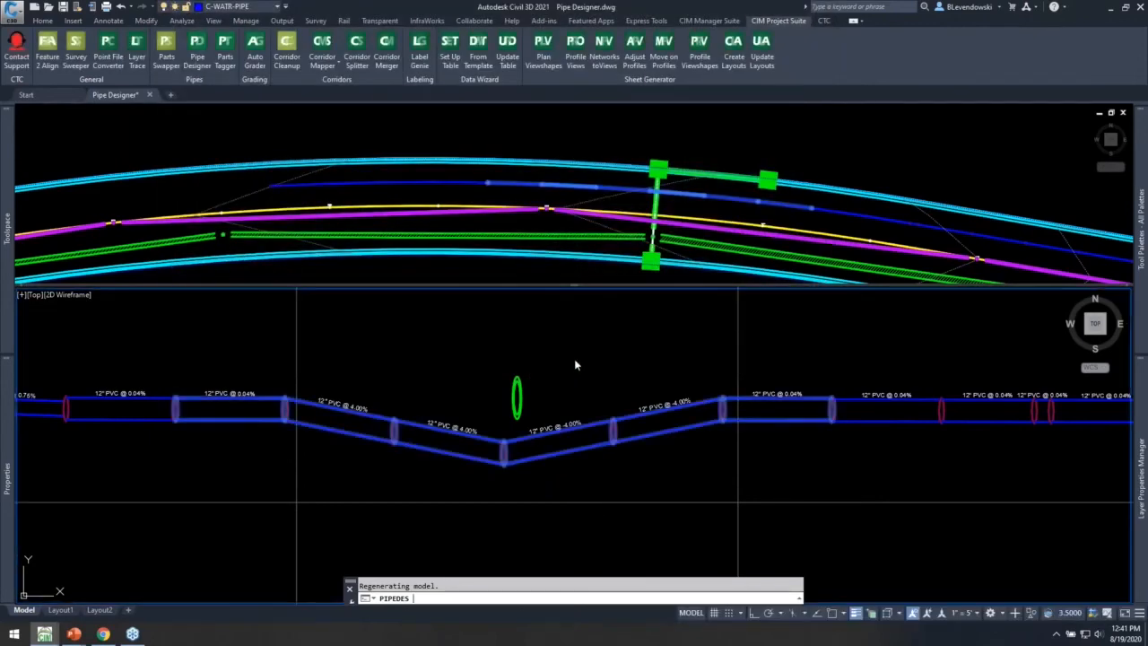
Examine the lowered water pipe run beneath the storm crossing in the profile view
{"action": "scroll", "coordinate": [645, 392], "scroll_direction": "down", "scroll_amount": 2}
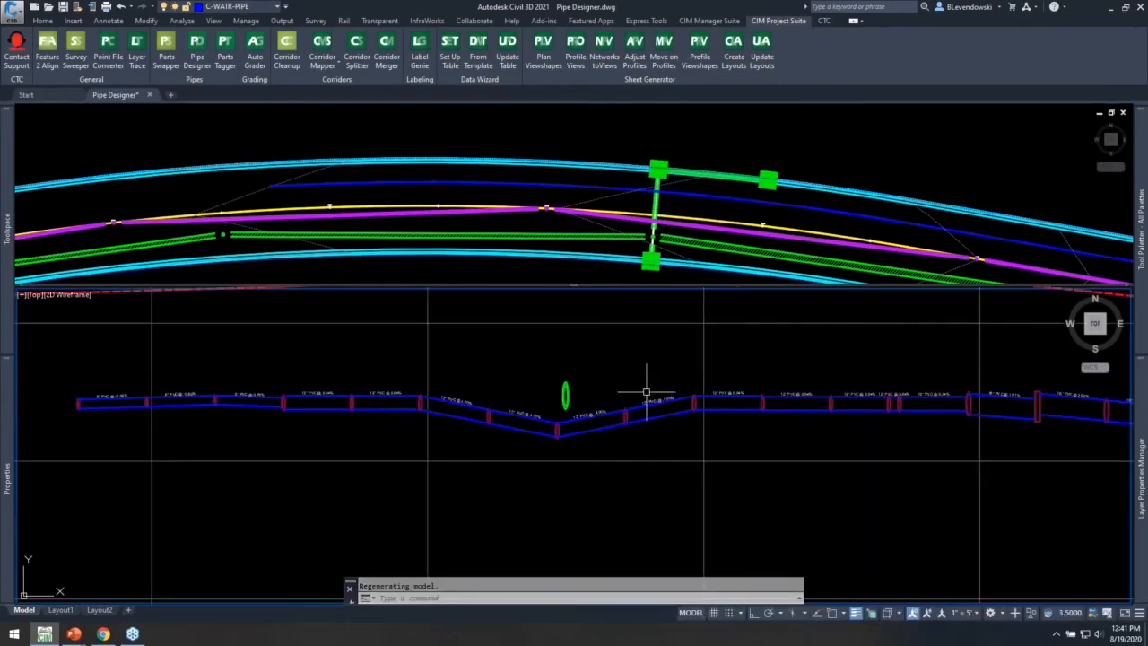
{"action": "mouse_move", "coordinate": [865, 414]}
{"action": "middle_mouse_down"}
{"action": "mouse_move", "coordinate": [831, 459]}
{"action": "mouse_move", "coordinate": [840, 451]}
{"action": "middle_mouse_up"}
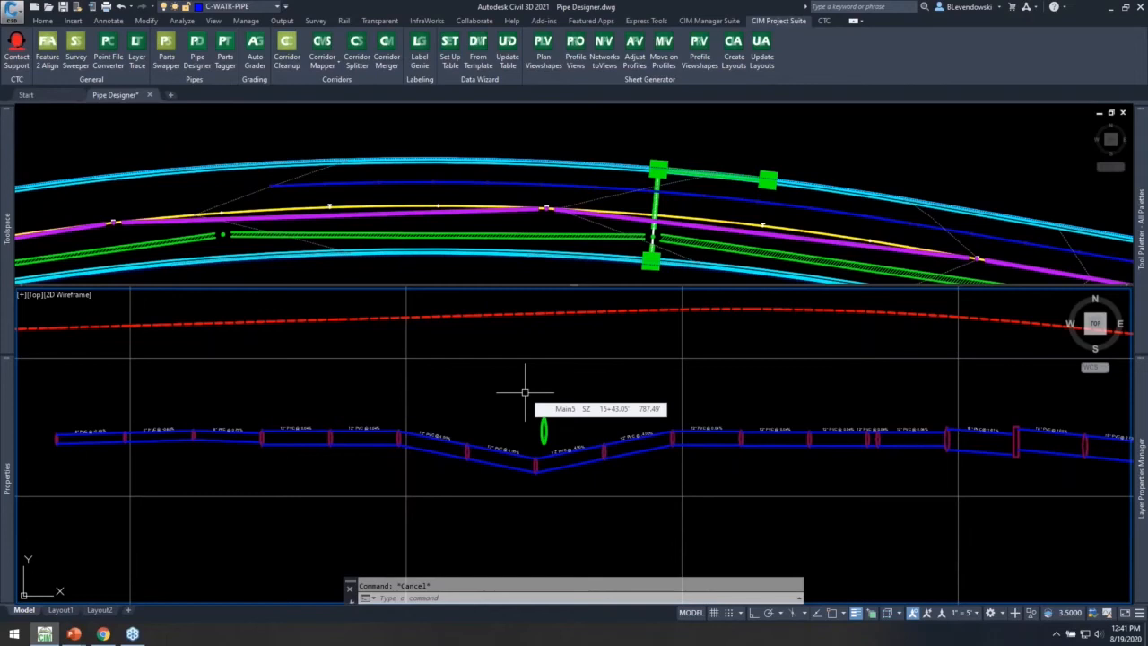
{"action": "scroll", "coordinate": [493, 464], "scroll_direction": "up", "scroll_amount": 5}
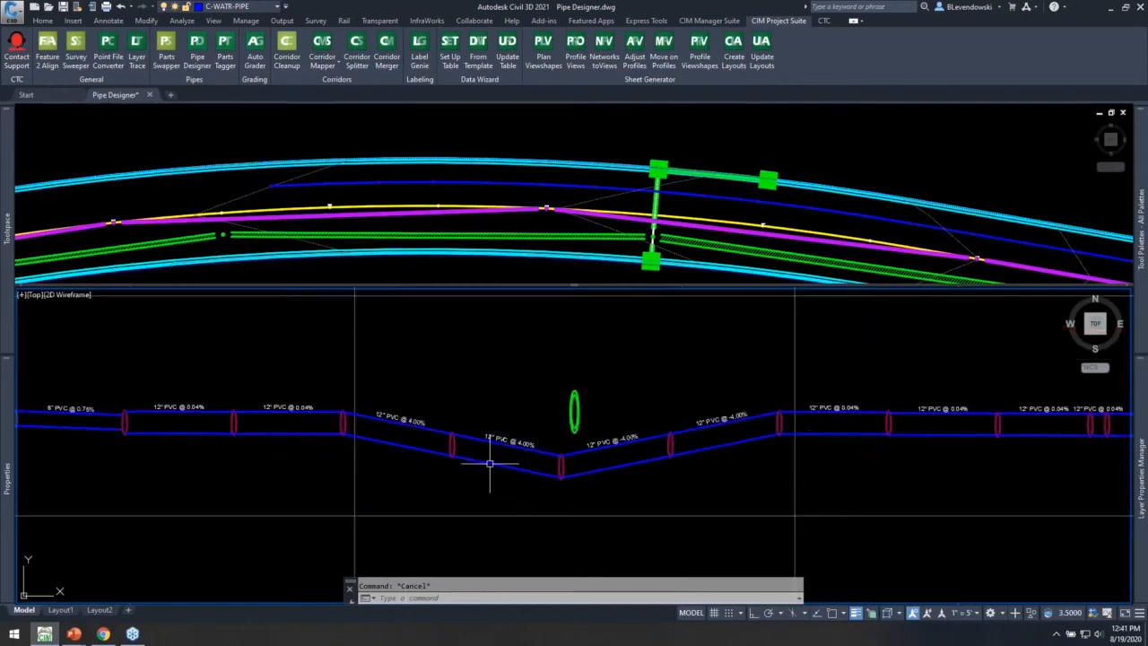
{"action": "scroll", "coordinate": [509, 435], "scroll_direction": "down", "scroll_amount": 2}
{"action": "scroll", "coordinate": [507, 436], "scroll_direction": "up", "scroll_amount": 2}
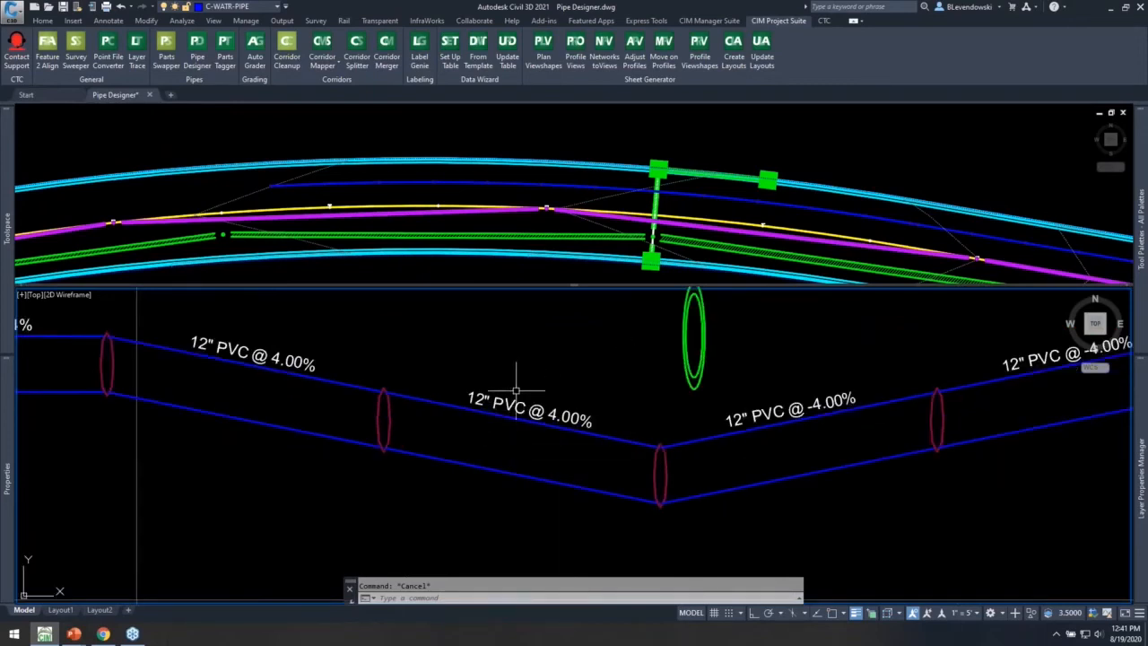
{"action": "scroll", "coordinate": [519, 391], "scroll_direction": "down", "scroll_amount": 4}
{"action": "middle_click_drag", "start_coordinate": [709, 428], "coordinate": [672, 433]}
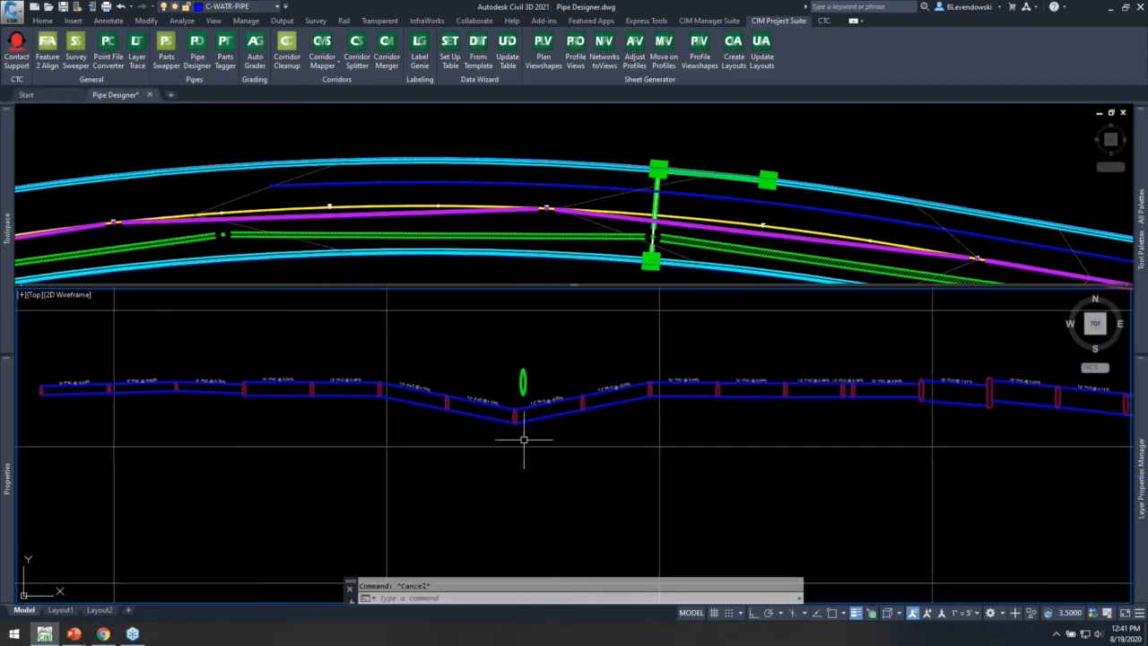
{"action": "middle_click_drag", "start_coordinate": [690, 434], "coordinate": [628, 428]}
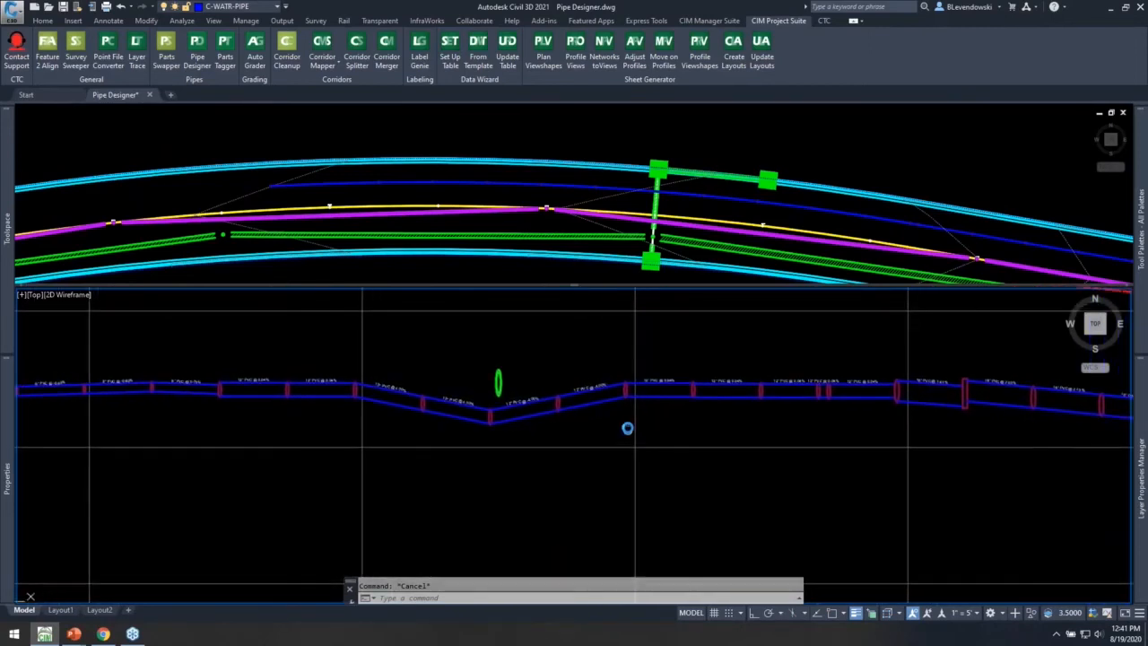
Open Pipe Designer on the entire water pipe run from structure S38 to structure S56
{"action": "left_click", "coordinate": [198, 49]}
{"action": "scroll", "coordinate": [199, 378], "scroll_direction": "up", "scroll_amount": 3}
{"action": "left_click", "coordinate": [228, 349]}
{"action": "scroll", "coordinate": [308, 412], "scroll_direction": "up", "scroll_amount": 3}
{"action": "middle_click_drag", "start_coordinate": [769, 400], "coordinate": [439, 431]}
{"action": "scroll", "coordinate": [449, 430], "scroll_direction": "down", "scroll_amount": 3}
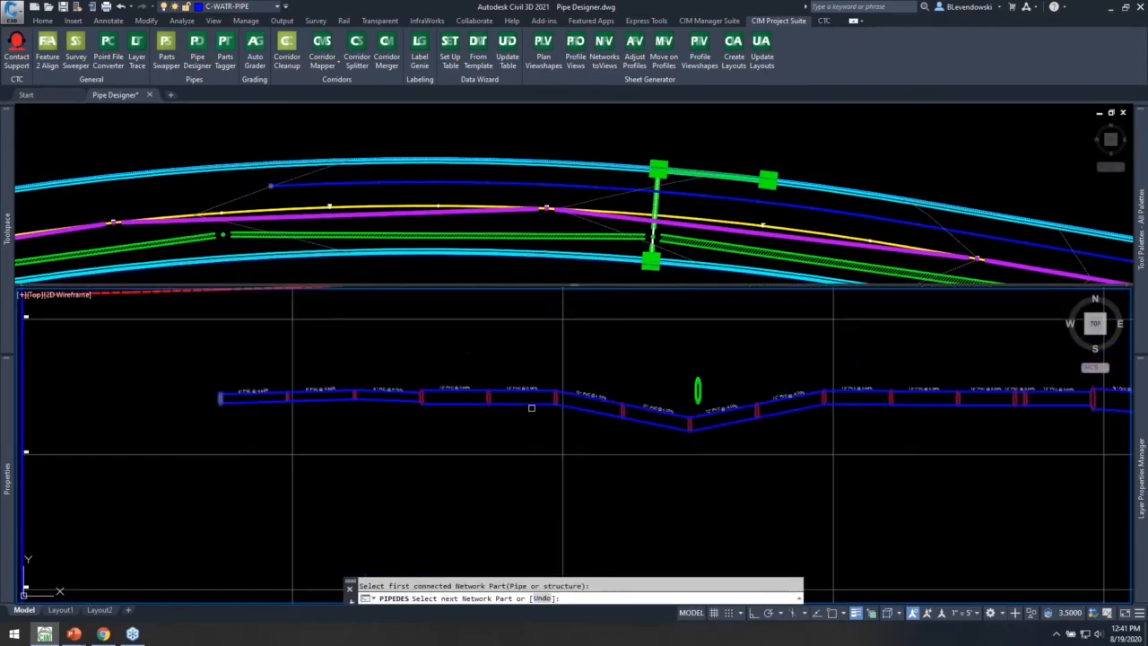
{"action": "middle_click_drag", "start_coordinate": [777, 417], "coordinate": [606, 403]}
{"action": "scroll", "coordinate": [780, 389], "scroll_direction": "up", "scroll_amount": 2}
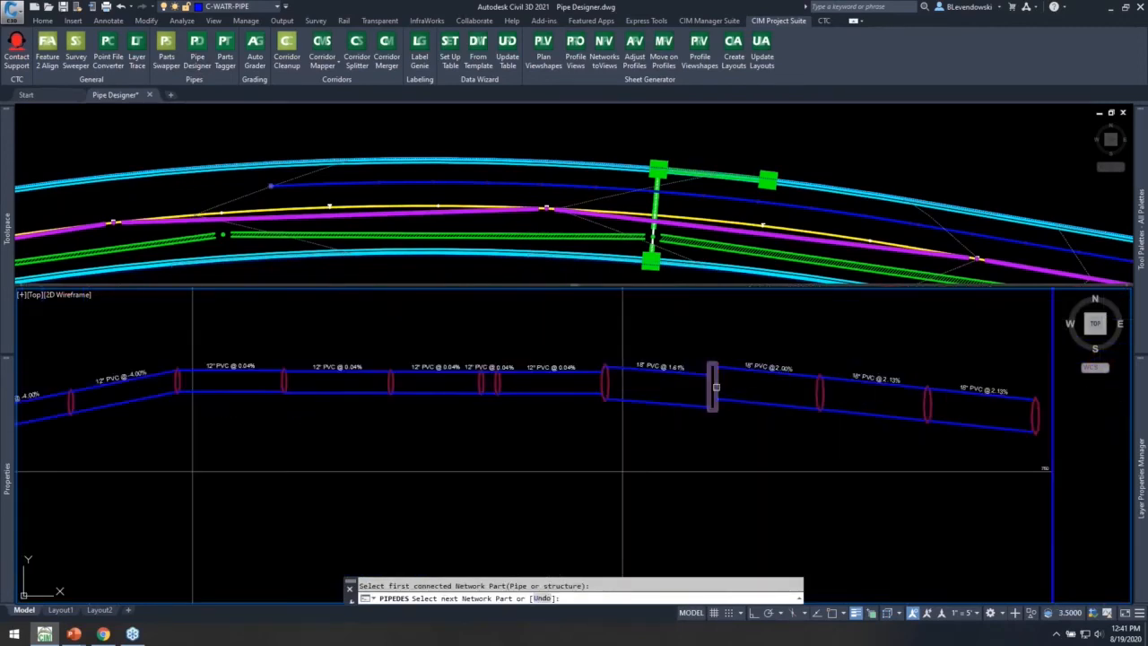
{"action": "left_click", "coordinate": [1033, 414]}
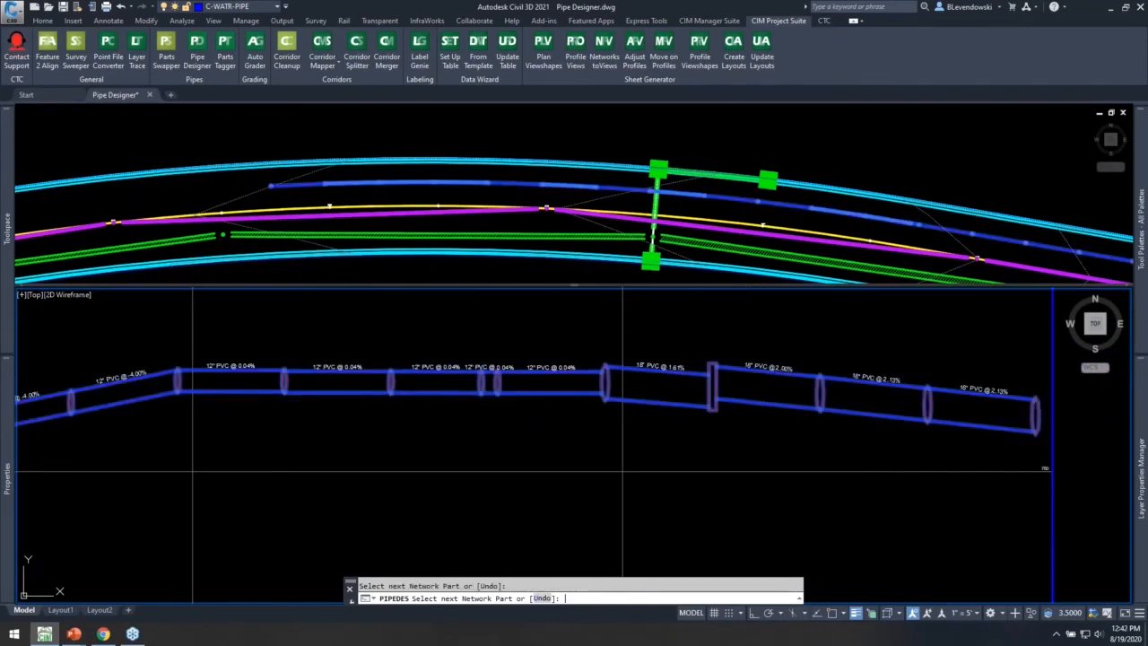
{"action": "key", "text": "Return"}
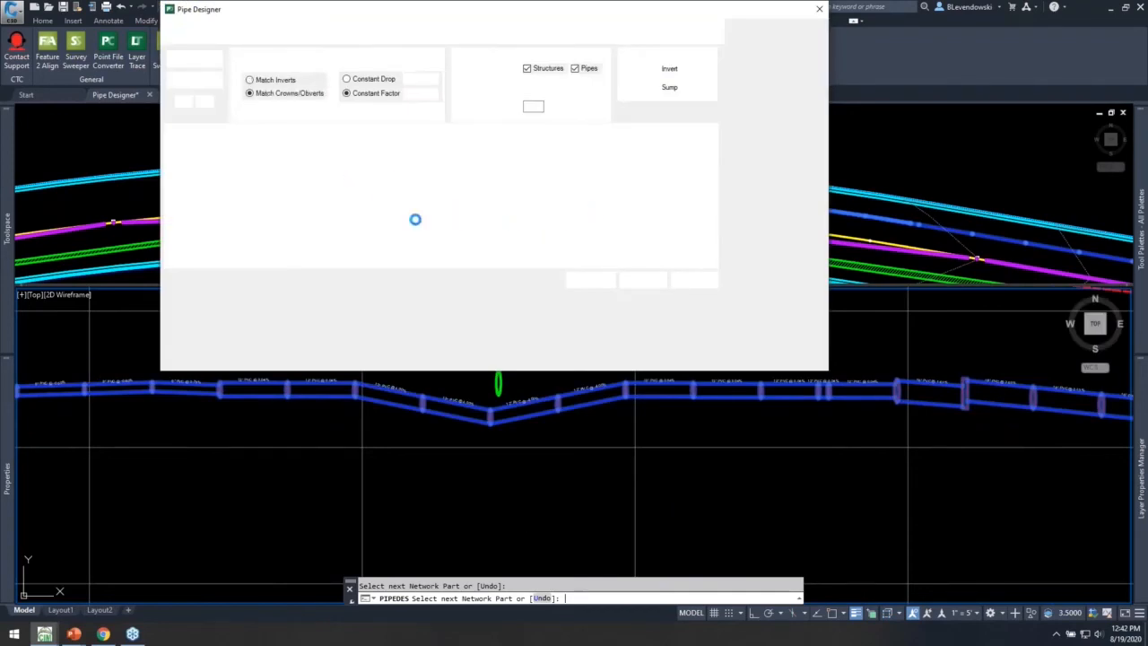
Set the drop at structure S53 to 0.00 and apply the change to the pipe run
{"action": "left_click_drag", "start_coordinate": [817, 175], "coordinate": [813, 287]}
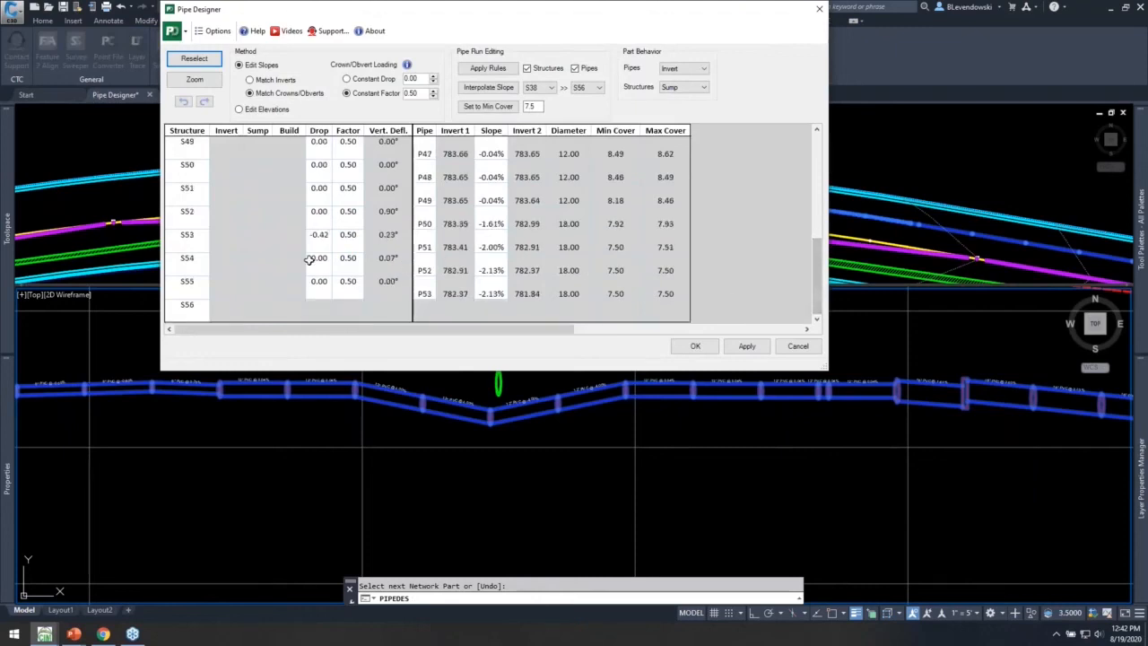
{"action": "left_click", "coordinate": [318, 213]}
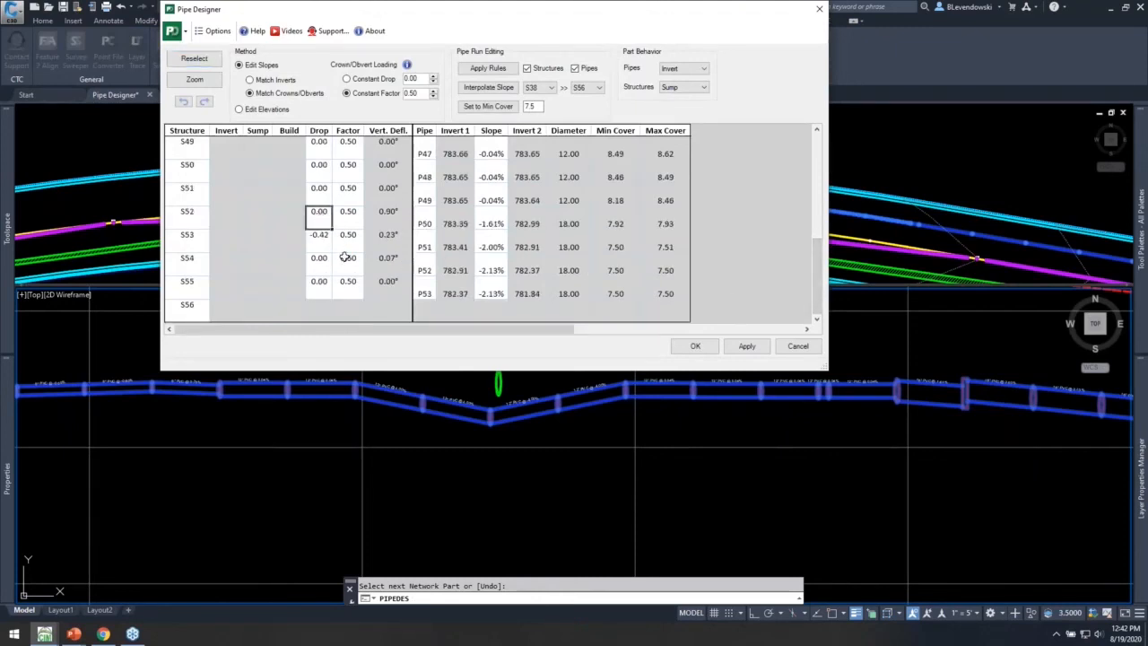
{"action": "left_click", "coordinate": [325, 240]}
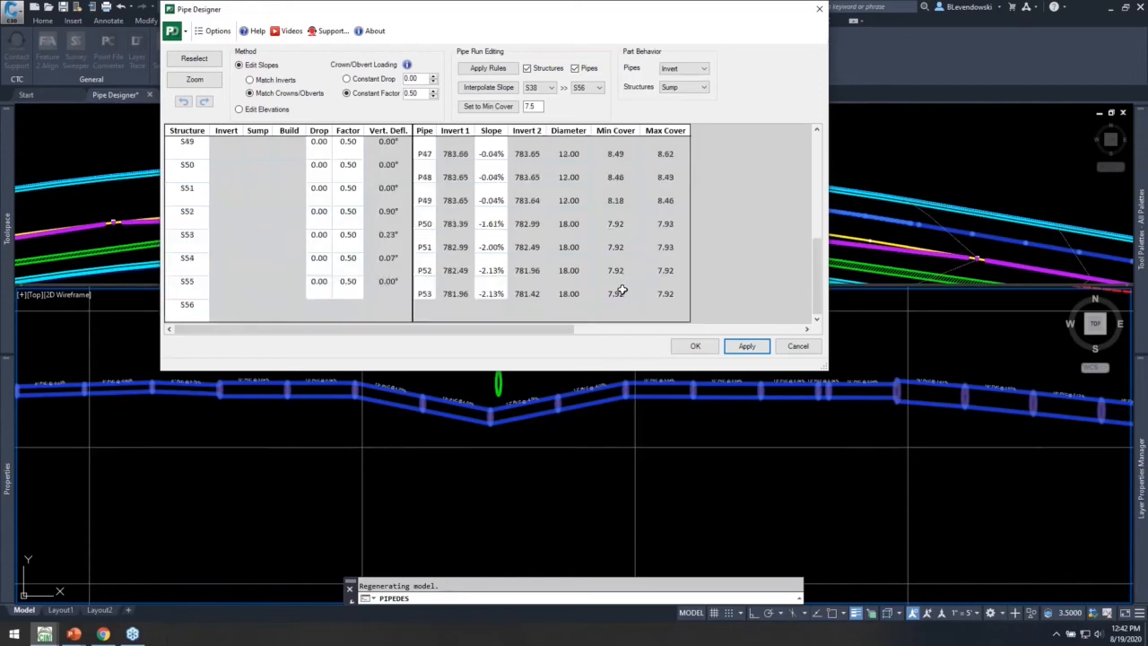
Set the slopes of pipes P50 through P53 to -1%, apply them and close Pipe Designer
{"action": "left_click", "coordinate": [494, 223]}
{"action": "type", "text": "-1"}
{"action": "key", "text": "Return"}
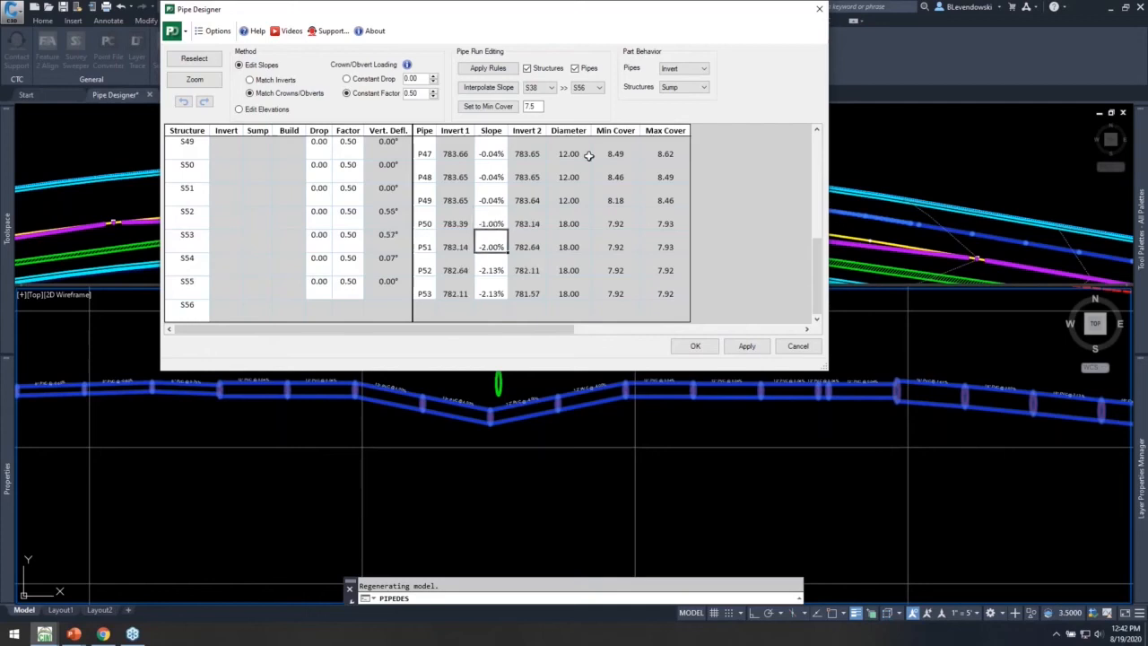
{"action": "left_click", "coordinate": [489, 224]}
{"action": "left_click_drag", "start_coordinate": [506, 229], "coordinate": [505, 300]}
{"action": "left_click", "coordinate": [745, 346]}
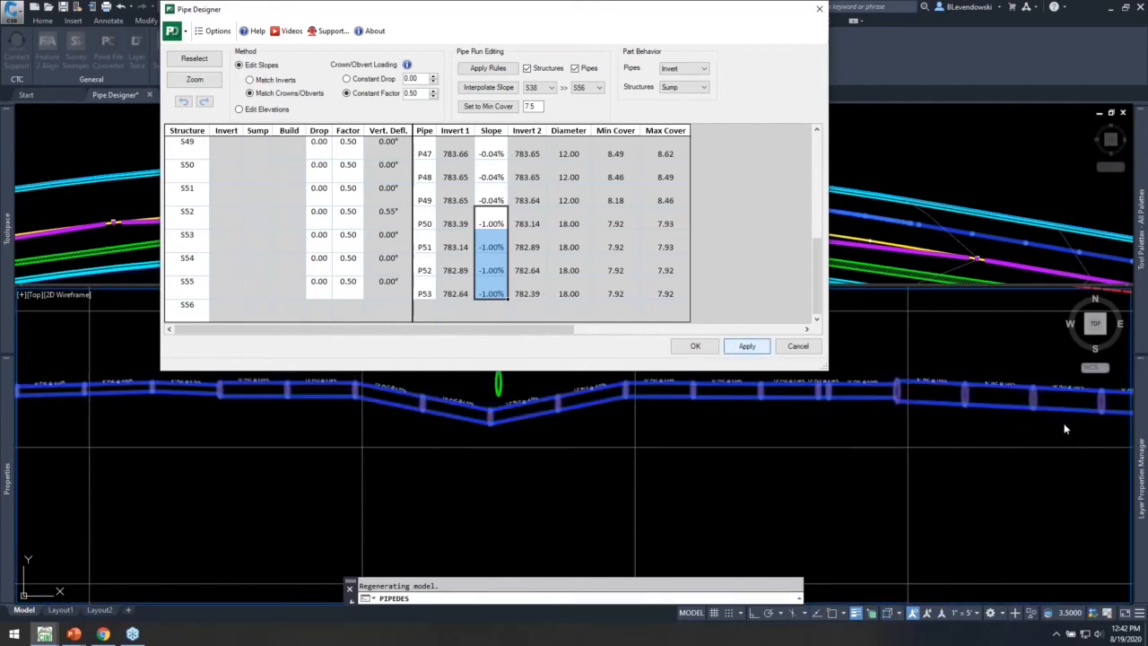
{"action": "scroll", "coordinate": [664, 289], "scroll_direction": "down", "scroll_amount": 2}
{"action": "scroll", "coordinate": [657, 279], "scroll_direction": "up", "scroll_amount": 2}
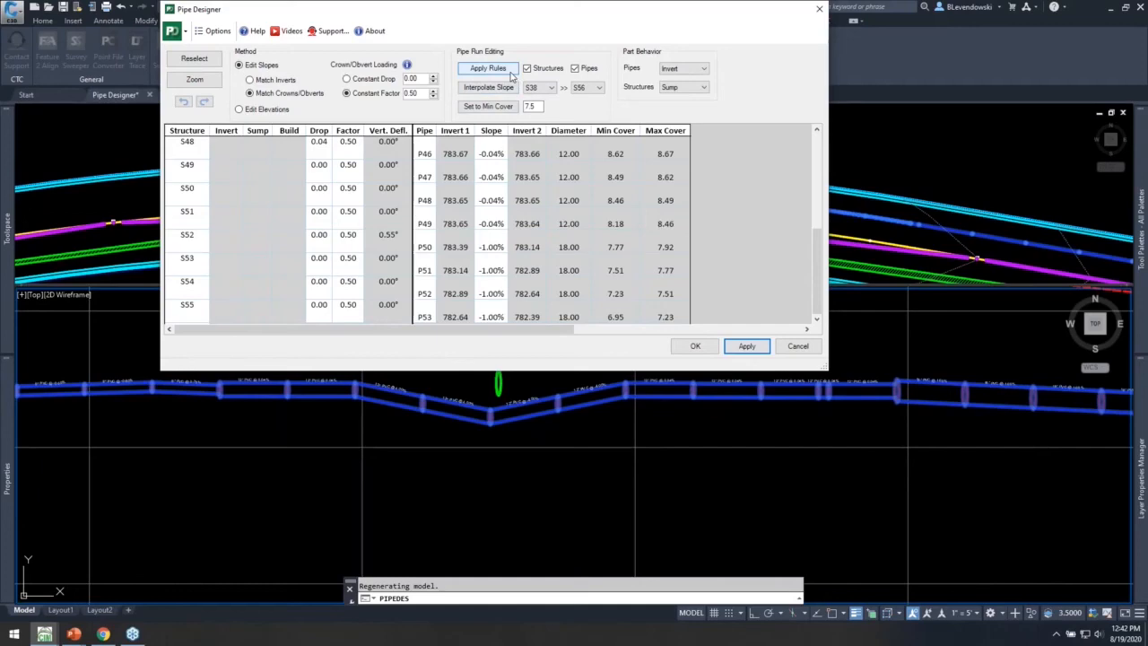
{"action": "left_click", "coordinate": [695, 347]}
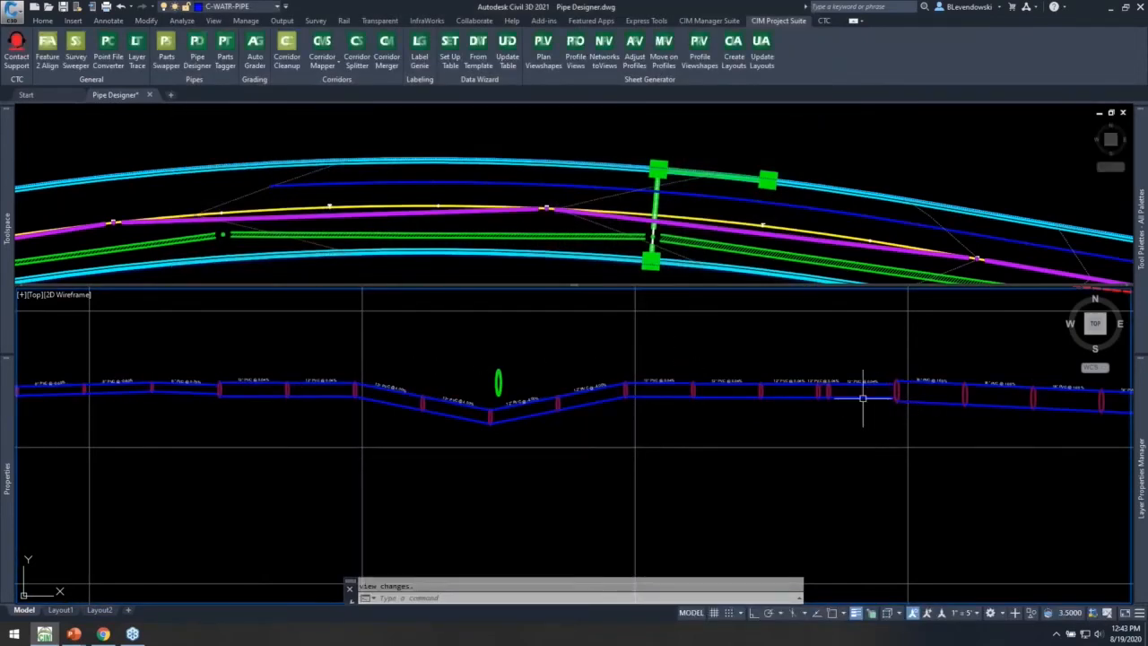
Check the description of the last 12-inch pipe before the 18-inch pipes in its pipe properties, and leave it unchanged
{"action": "scroll", "coordinate": [862, 399], "scroll_direction": "up", "scroll_amount": 3}
{"action": "middle_click_drag", "start_coordinate": [856, 424], "coordinate": [628, 502]}
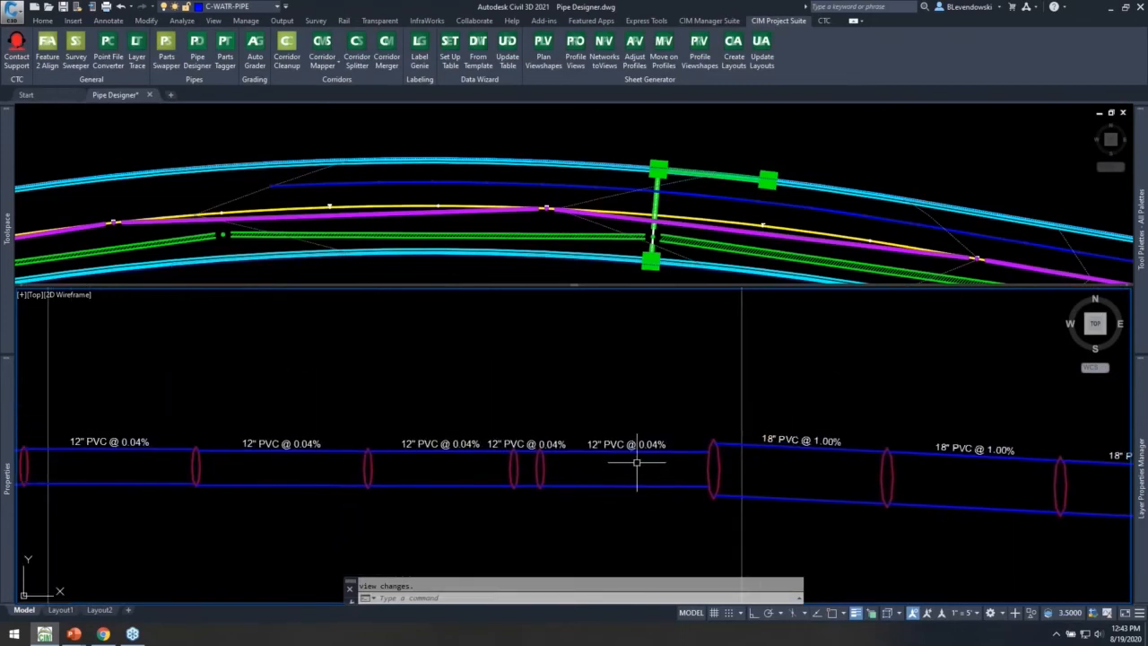
{"action": "scroll", "coordinate": [637, 462], "scroll_direction": "down", "scroll_amount": 2}
{"action": "left_click", "coordinate": [718, 146]}
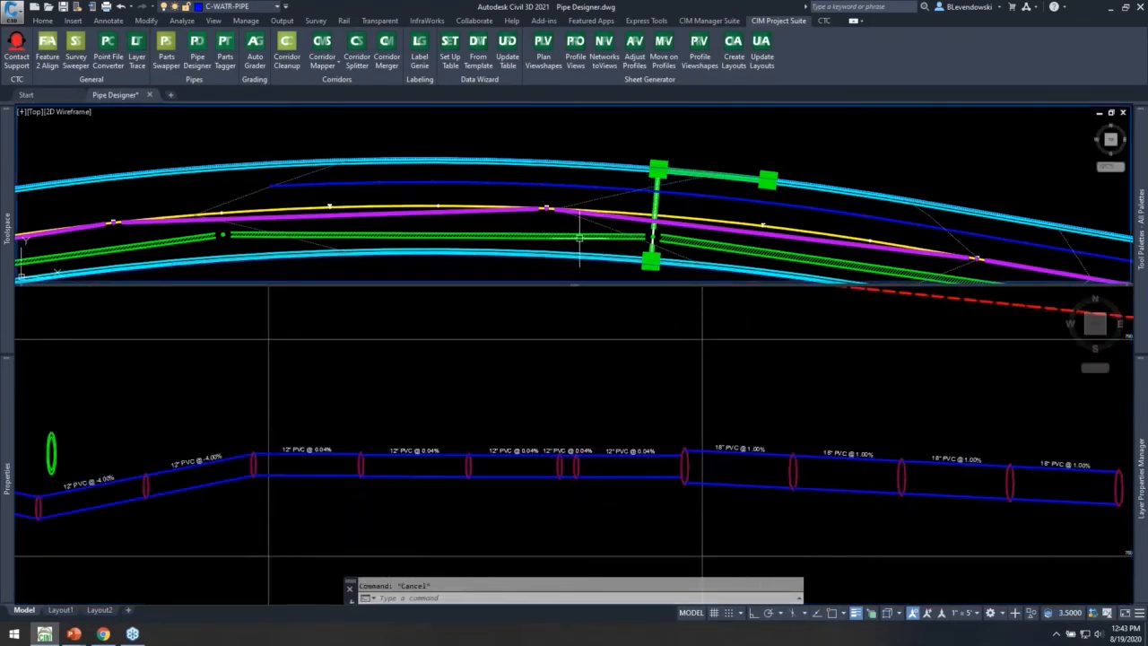
{"action": "left_click", "coordinate": [644, 430]}
{"action": "left_click", "coordinate": [662, 452]}
{"action": "right_click", "coordinate": [699, 410]}
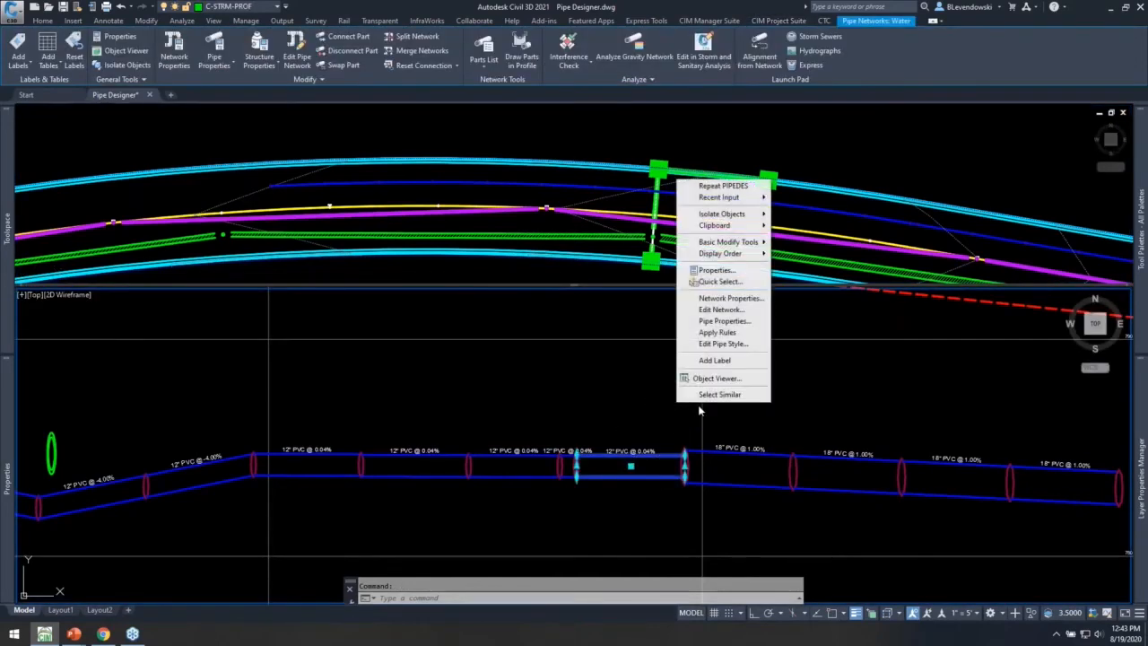
{"action": "left_click", "coordinate": [723, 320]}
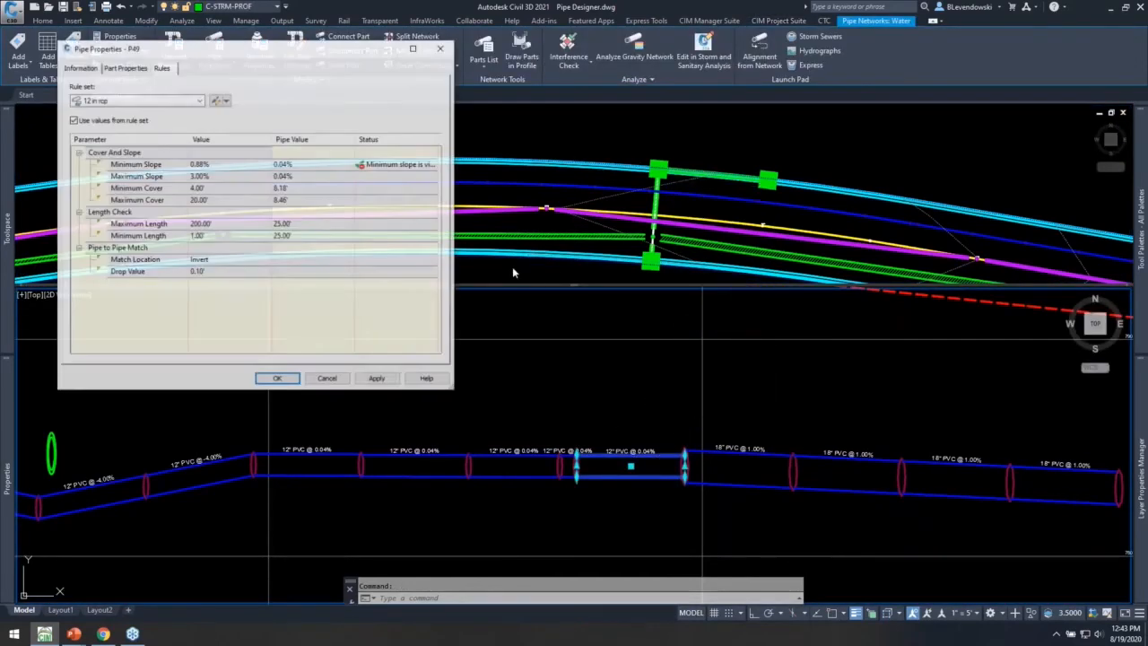
{"action": "left_click", "coordinate": [79, 69]}
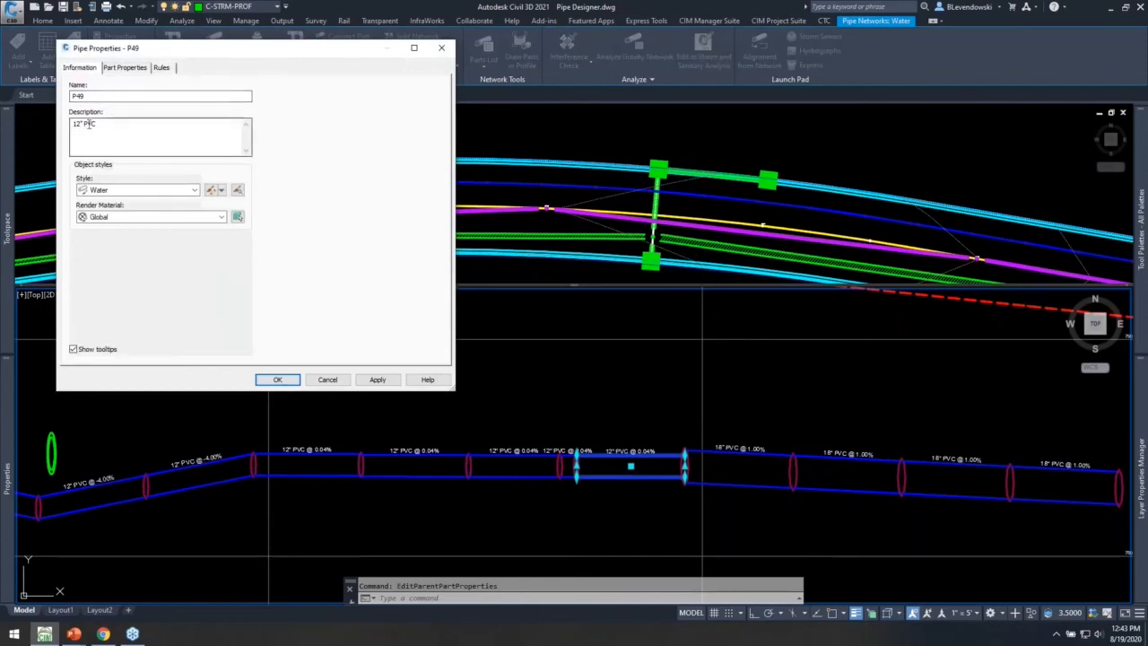
{"action": "left_click", "coordinate": [328, 379]}
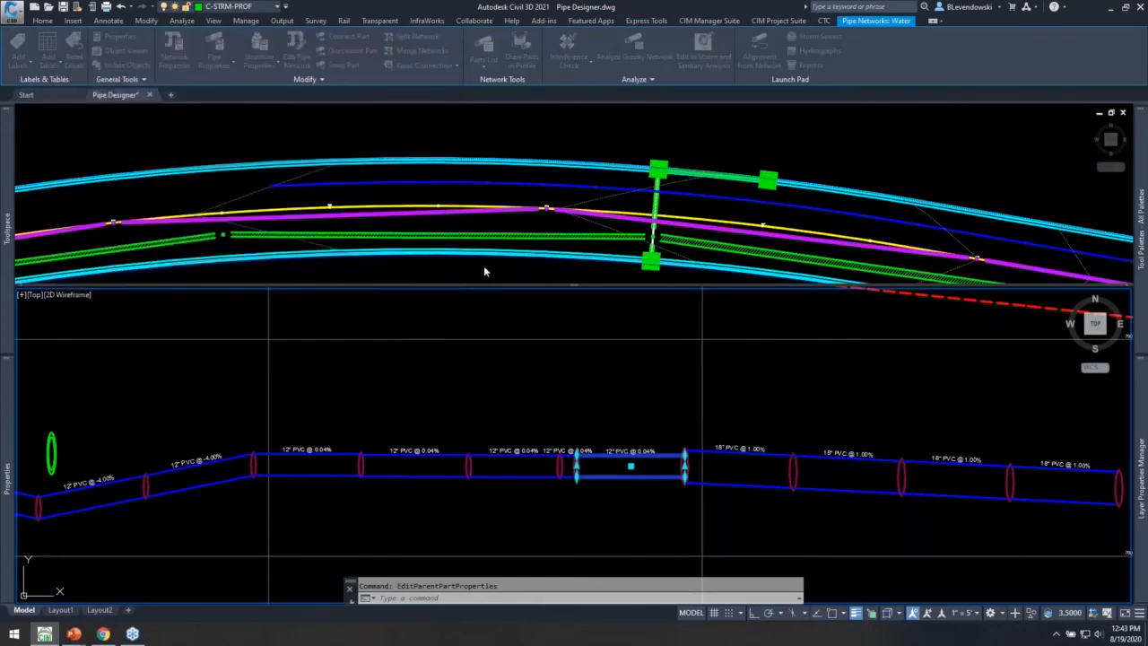
{"action": "left_click", "coordinate": [489, 260]}
{"action": "key", "text": "Escape"}
Review the HDPE pipe sizes offered by Swap Part for the water pipe just before the storm crossing in plan, and cancel
{"action": "scroll", "coordinate": [637, 228], "scroll_direction": "up", "scroll_amount": 2}
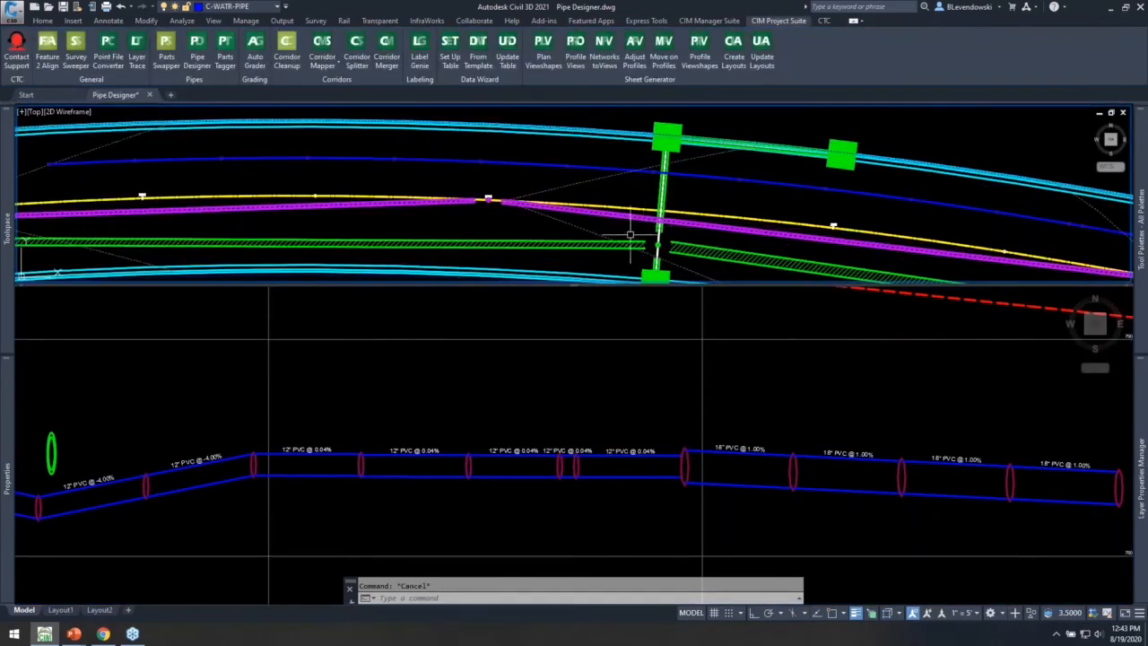
{"action": "left_click", "coordinate": [594, 167]}
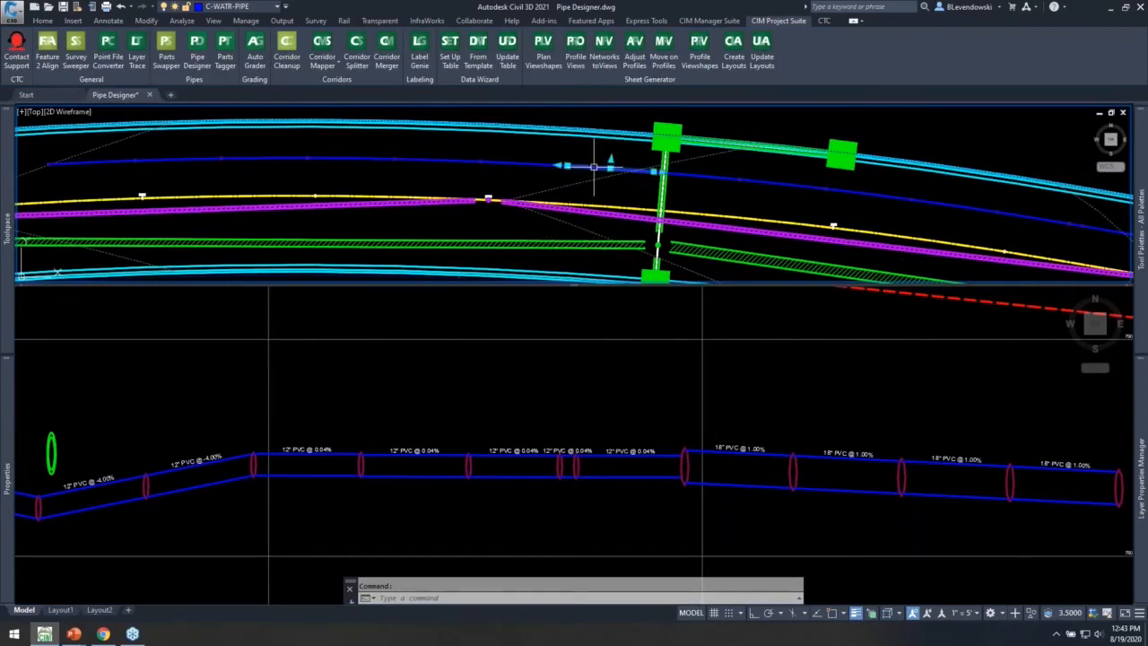
{"action": "right_click", "coordinate": [608, 171]}
{"action": "left_click", "coordinate": [645, 362]}
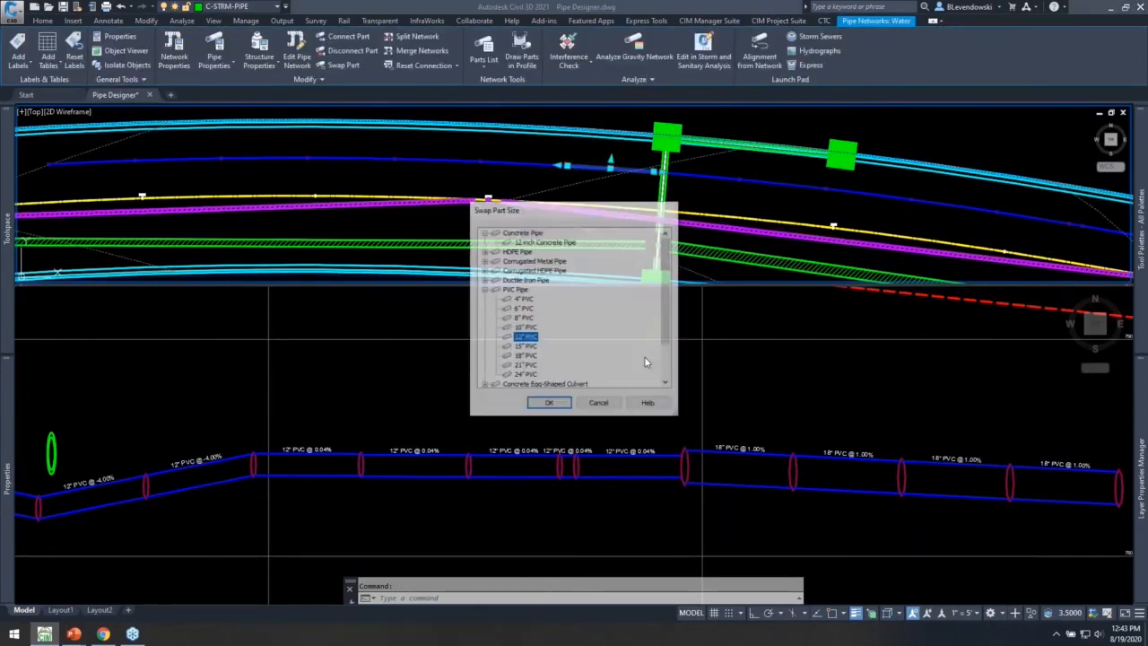
{"action": "left_click", "coordinate": [483, 290]}
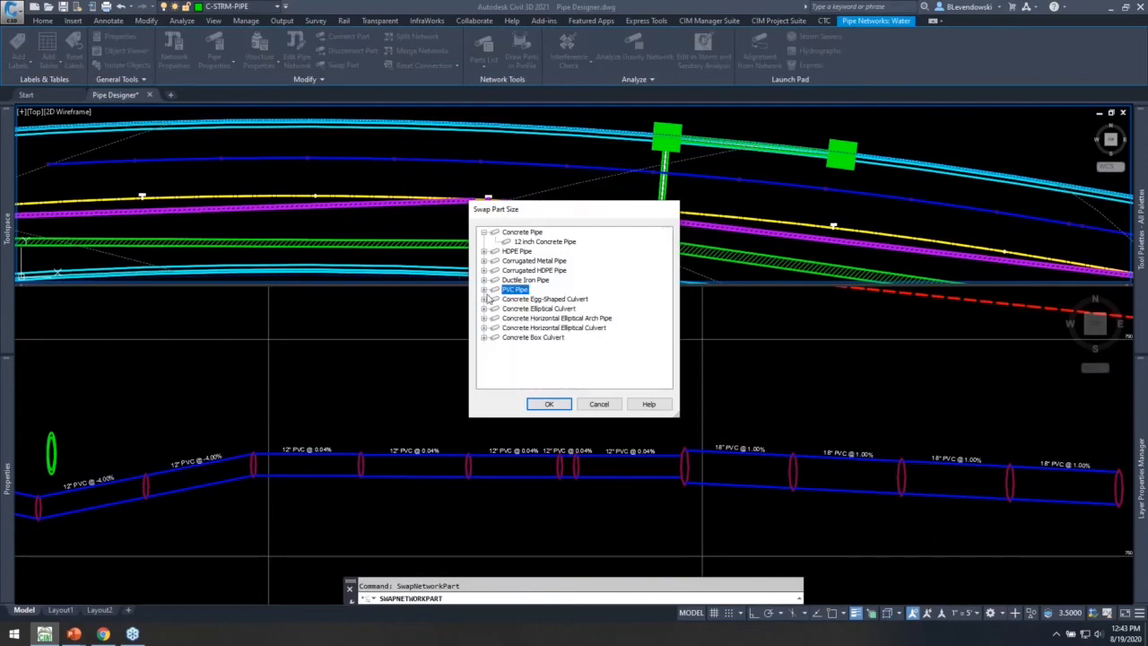
{"action": "left_click", "coordinate": [484, 252]}
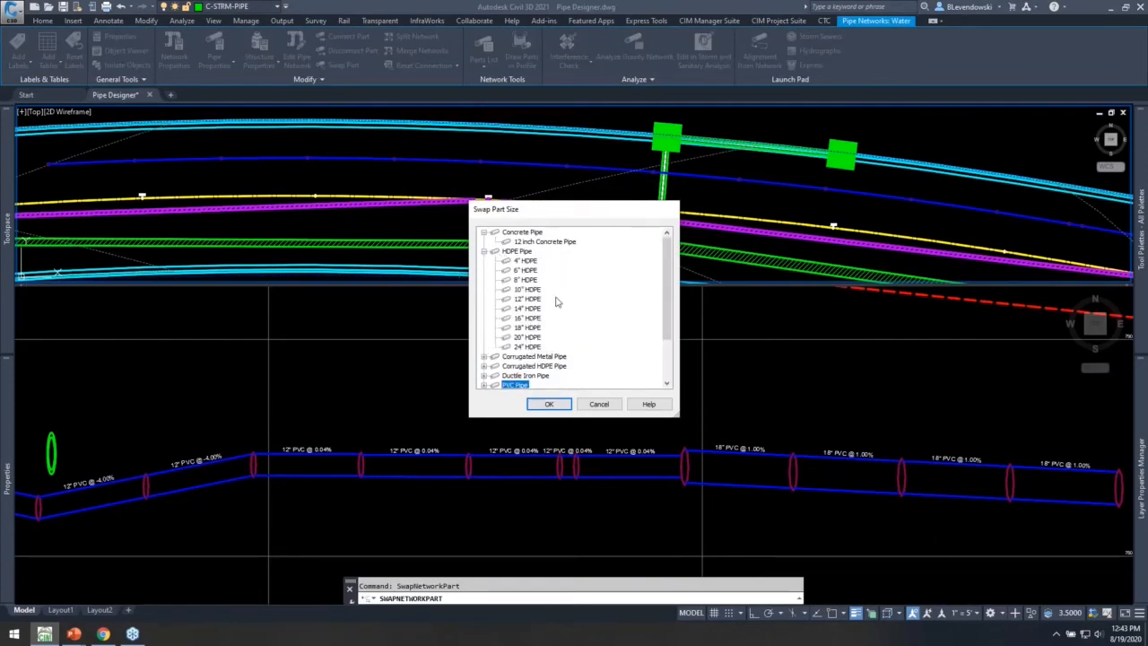
{"action": "left_click", "coordinate": [598, 404]}
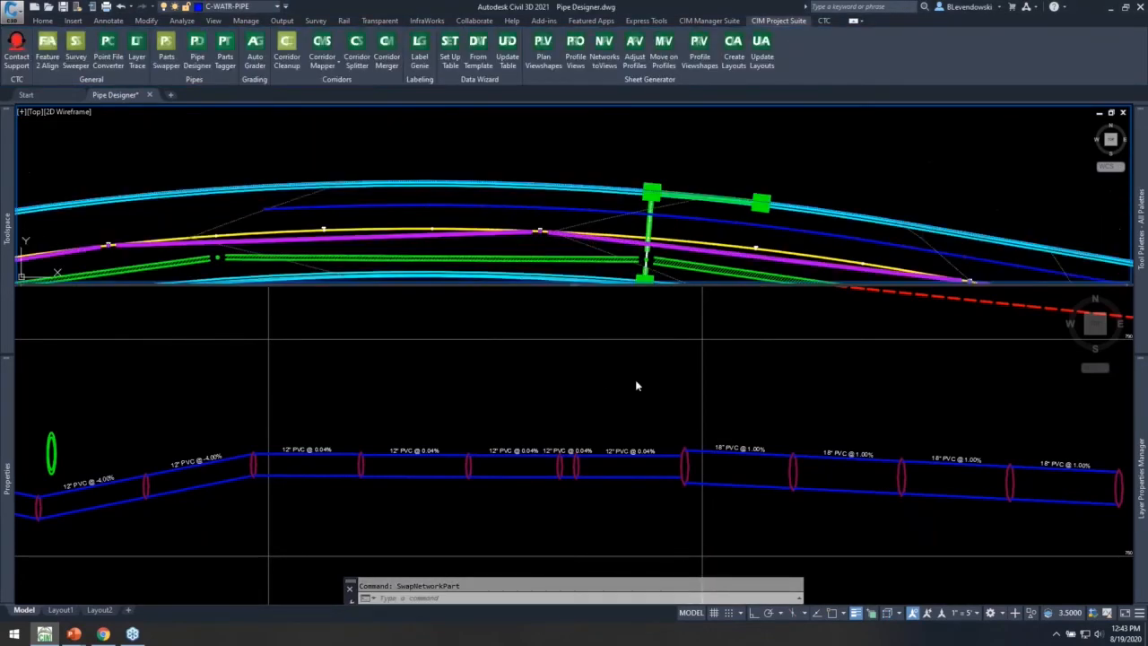
{"action": "middle_click_drag", "start_coordinate": [569, 172], "coordinate": [564, 115]}
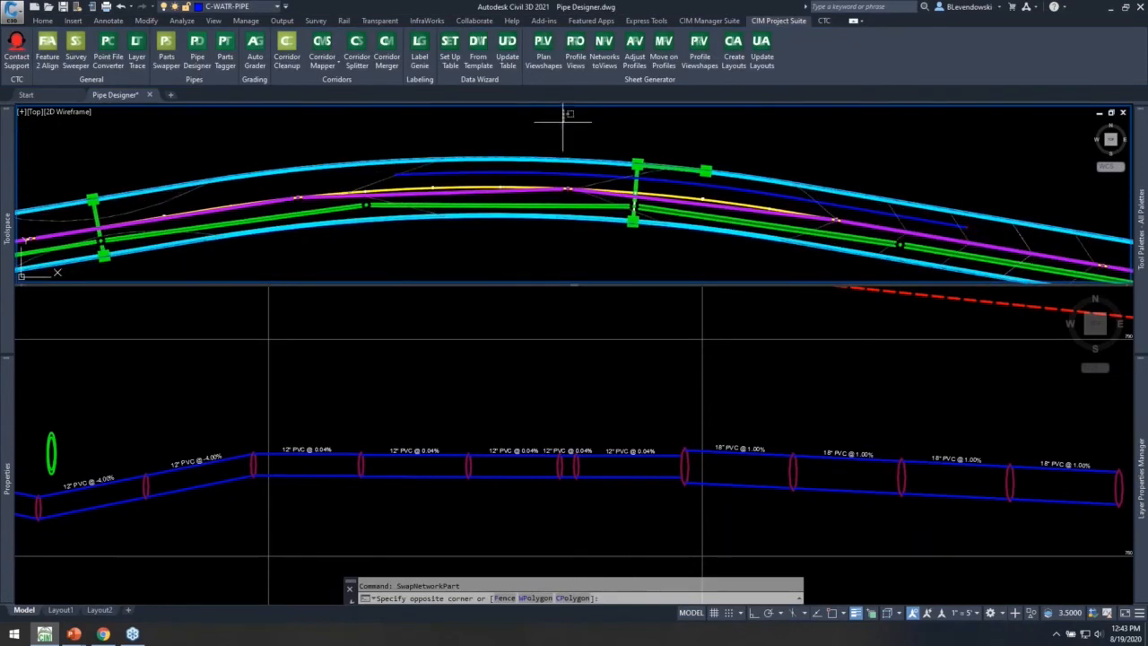
Start Parts Swapper and try to window-select water pipes and structures before the storm crossing in the profile view
{"action": "left_click", "coordinate": [448, 397]}
{"action": "middle_click_drag", "start_coordinate": [448, 398], "coordinate": [705, 397]}
{"action": "middle_click_drag", "start_coordinate": [329, 398], "coordinate": [644, 391]}
{"action": "scroll", "coordinate": [644, 392], "scroll_direction": "down", "scroll_amount": 3}
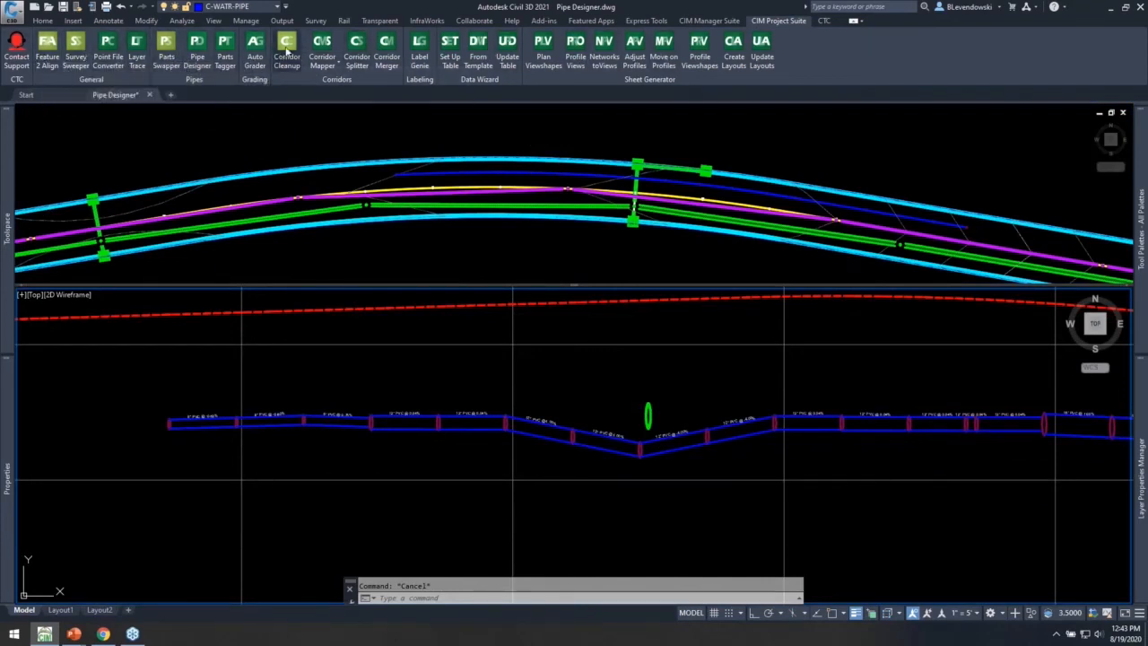
{"action": "middle_click_drag", "start_coordinate": [674, 374], "coordinate": [576, 367]}
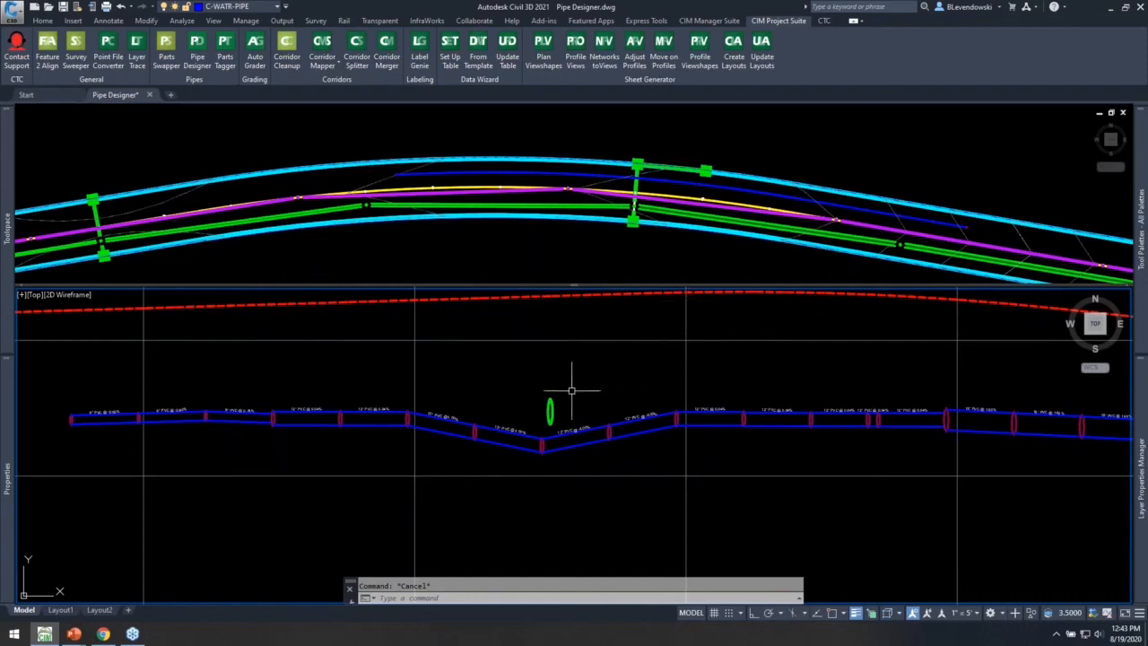
{"action": "scroll", "coordinate": [561, 395], "scroll_direction": "up", "scroll_amount": 2}
{"action": "scroll", "coordinate": [561, 394], "scroll_direction": "down", "scroll_amount": 2}
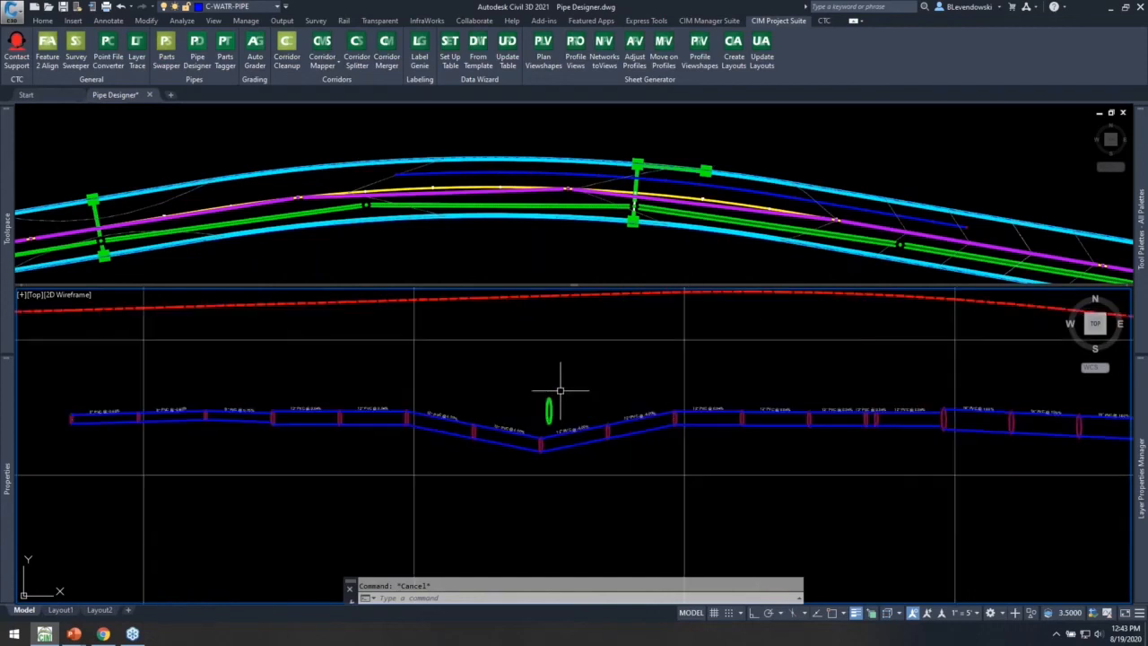
{"action": "left_click", "coordinate": [166, 51]}
{"action": "left_click", "coordinate": [63, 370]}
{"action": "left_click", "coordinate": [73, 431]}
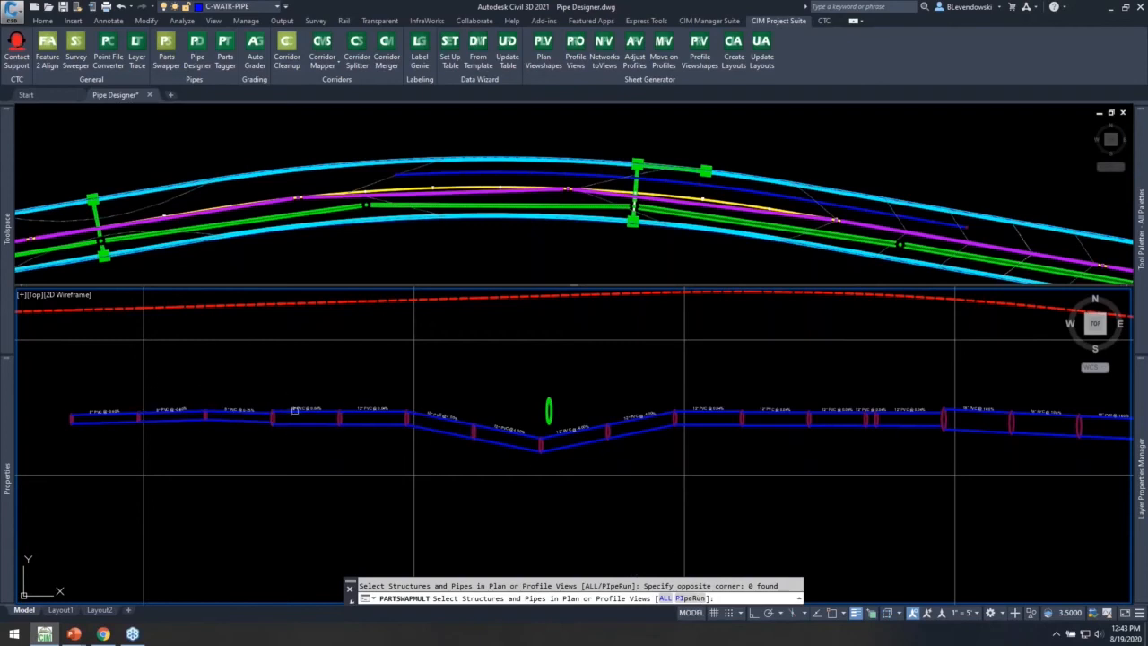
{"action": "left_click", "coordinate": [243, 369]}
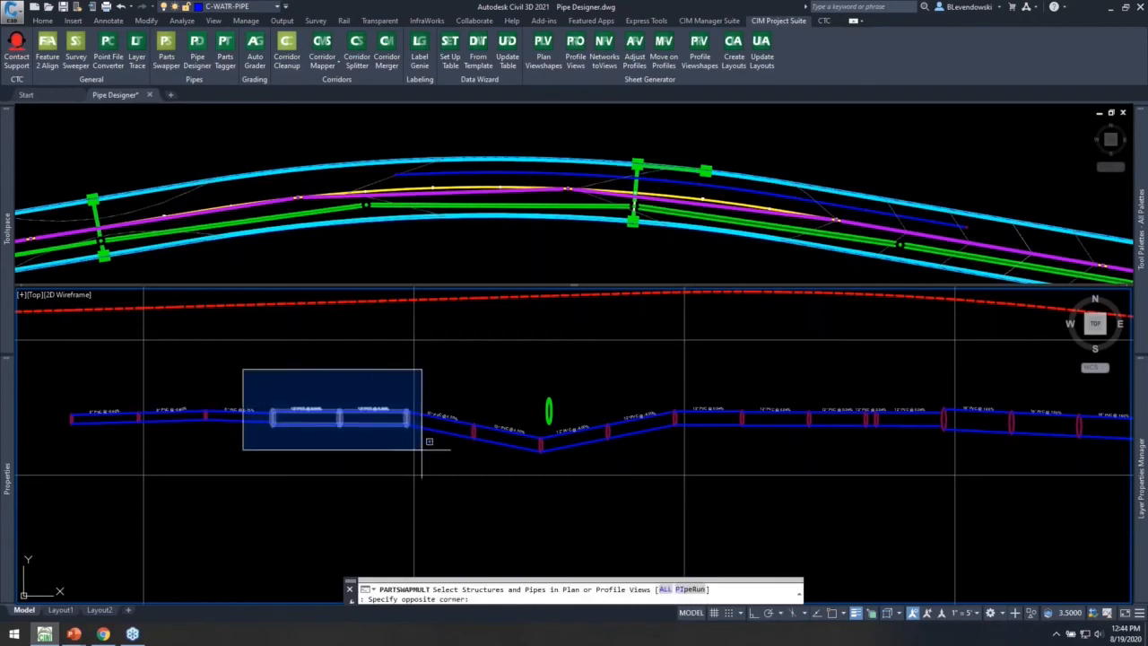
{"action": "left_click", "coordinate": [288, 376]}
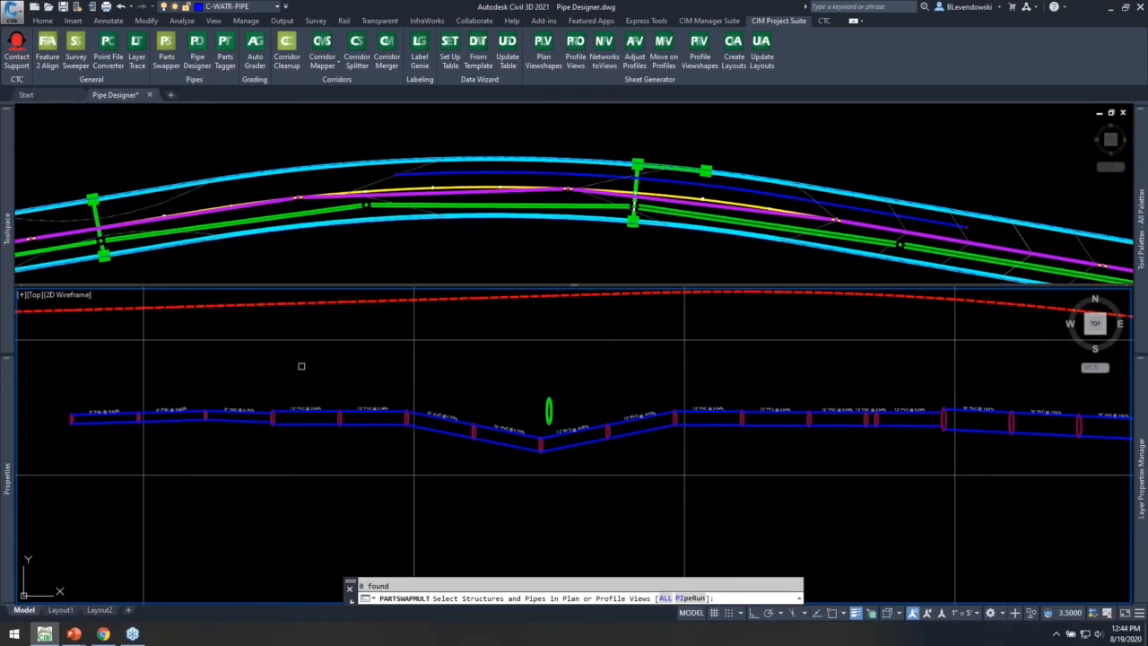
Select the entire water pipe run for swapping with the PIpeRun option, from its first part to its last
{"action": "left_click", "coordinate": [689, 599]}
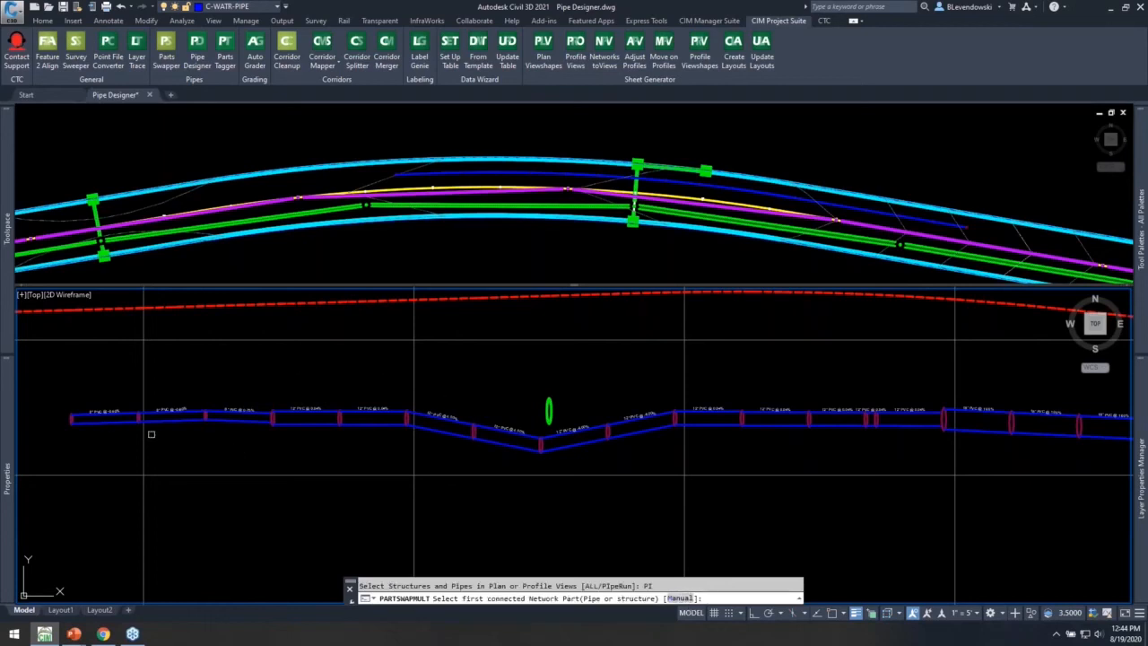
{"action": "scroll", "coordinate": [66, 420], "scroll_direction": "up", "scroll_amount": 4}
{"action": "left_click", "coordinate": [66, 420]}
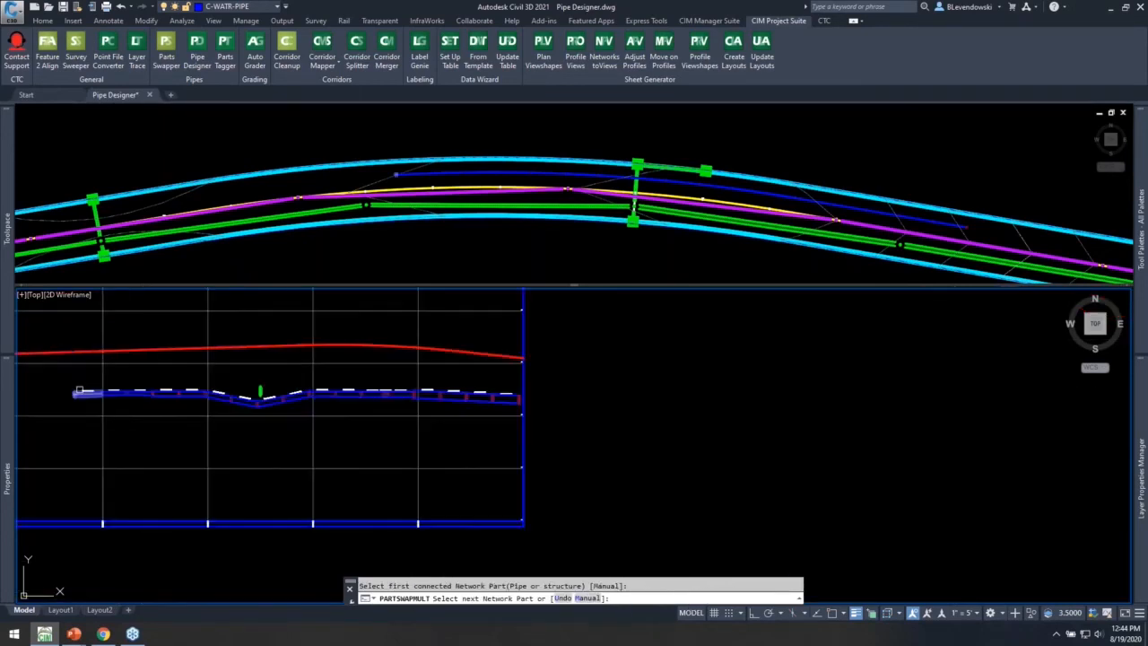
{"action": "left_click", "coordinate": [518, 377]}
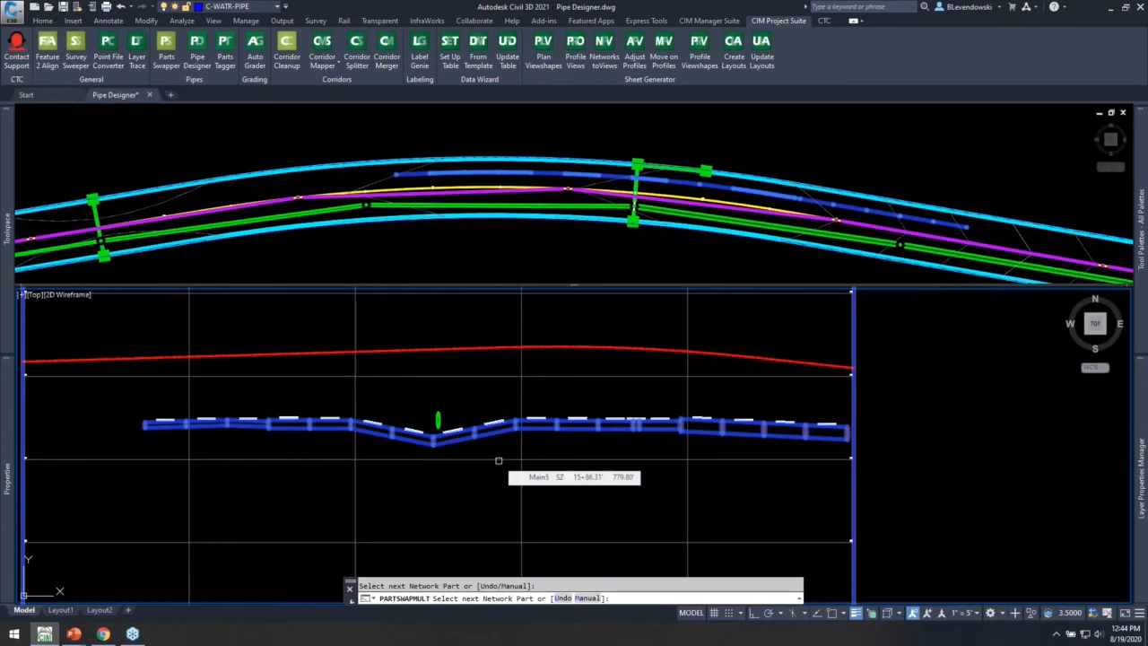
{"action": "key", "text": "Return"}
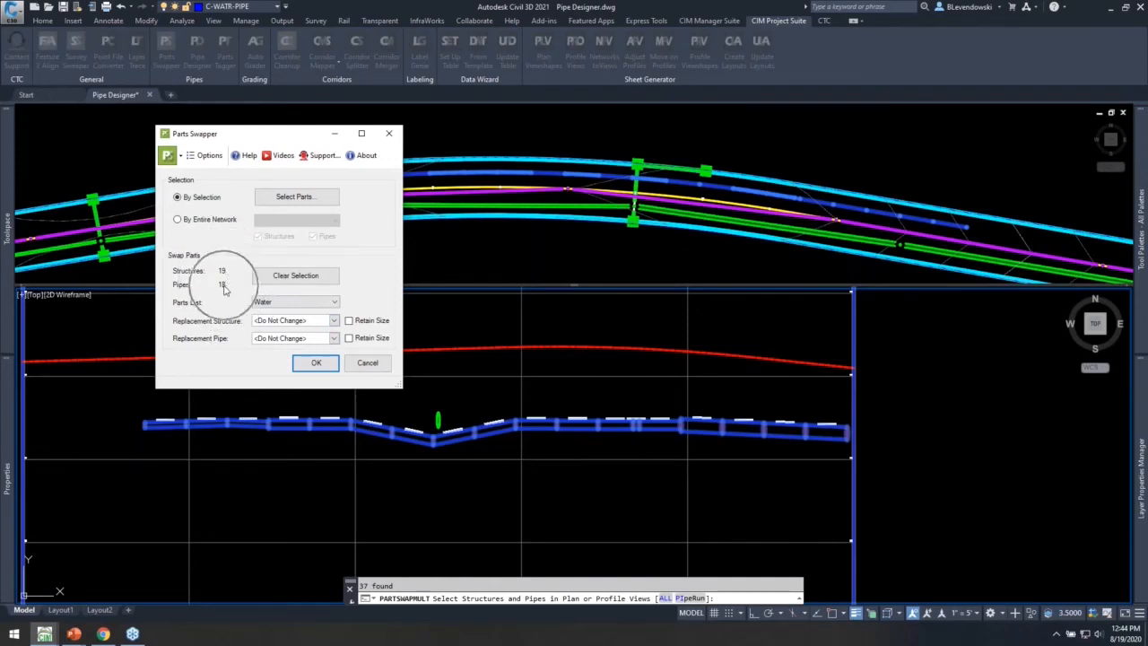
Set the replacement pipe to the HDPE Pipe family with Retain Size enabled, and return to part selection in the drawing
{"action": "left_click_drag", "start_coordinate": [303, 137], "coordinate": [321, 79]}
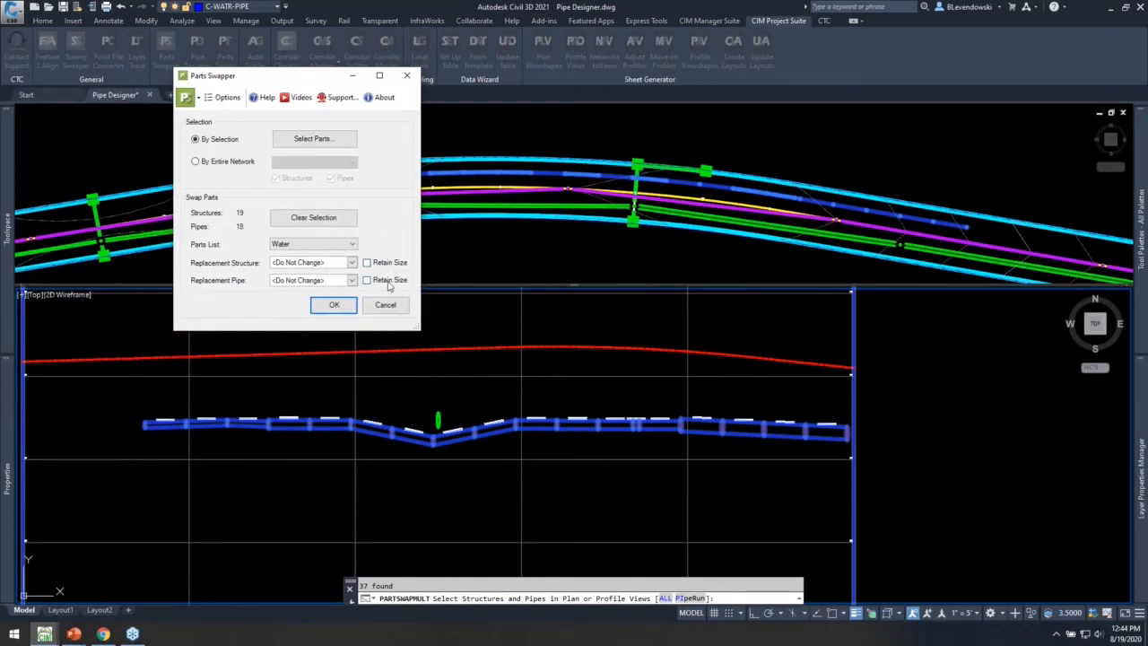
{"action": "left_click", "coordinate": [352, 281]}
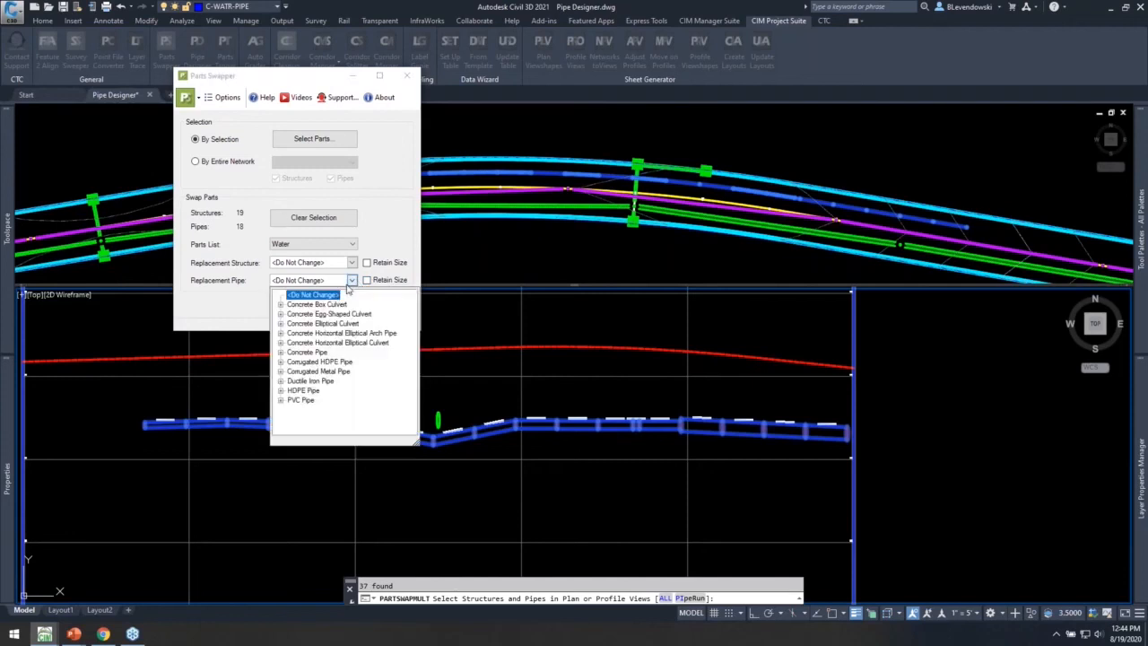
{"action": "left_click", "coordinate": [280, 391]}
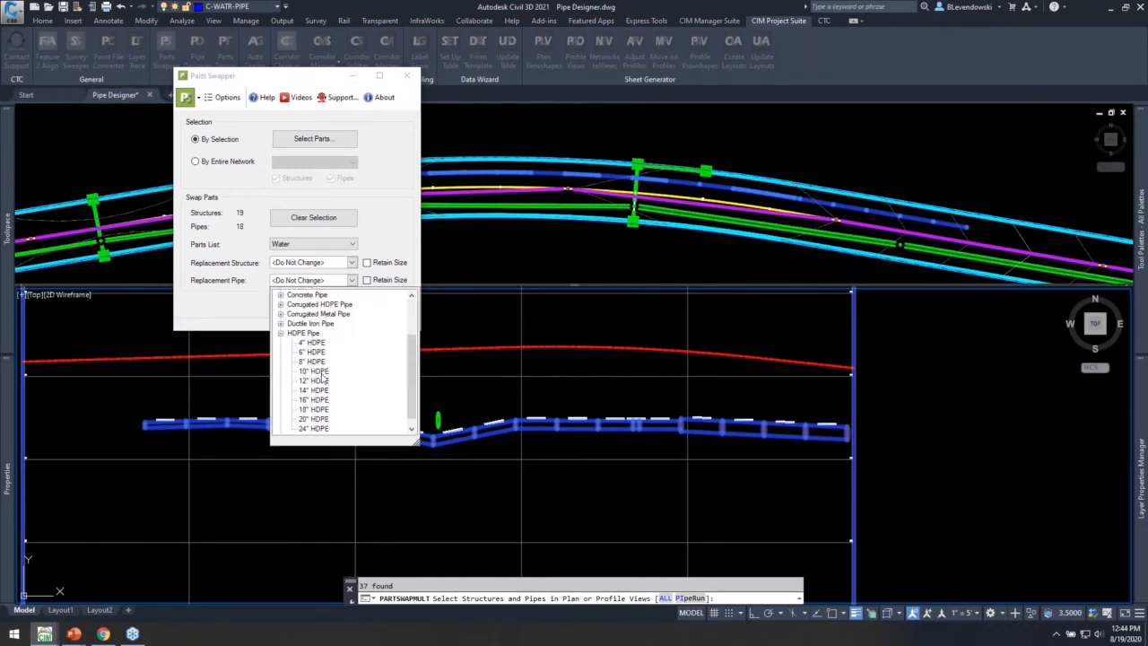
{"action": "left_click", "coordinate": [280, 333]}
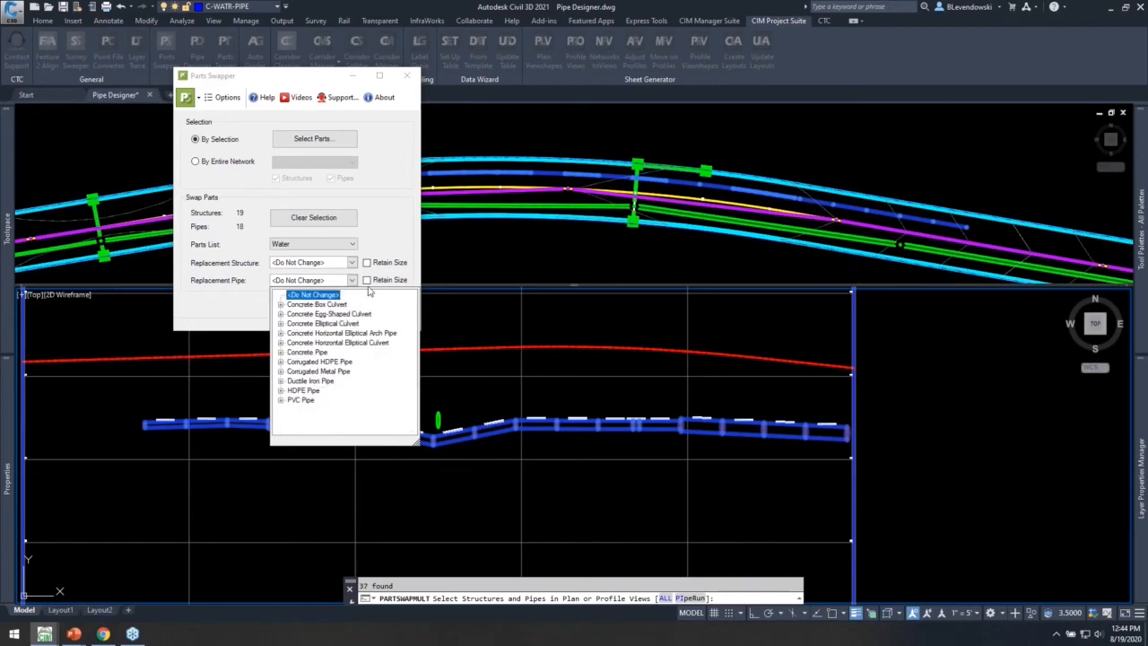
{"action": "left_click", "coordinate": [368, 284]}
{"action": "left_click", "coordinate": [367, 281]}
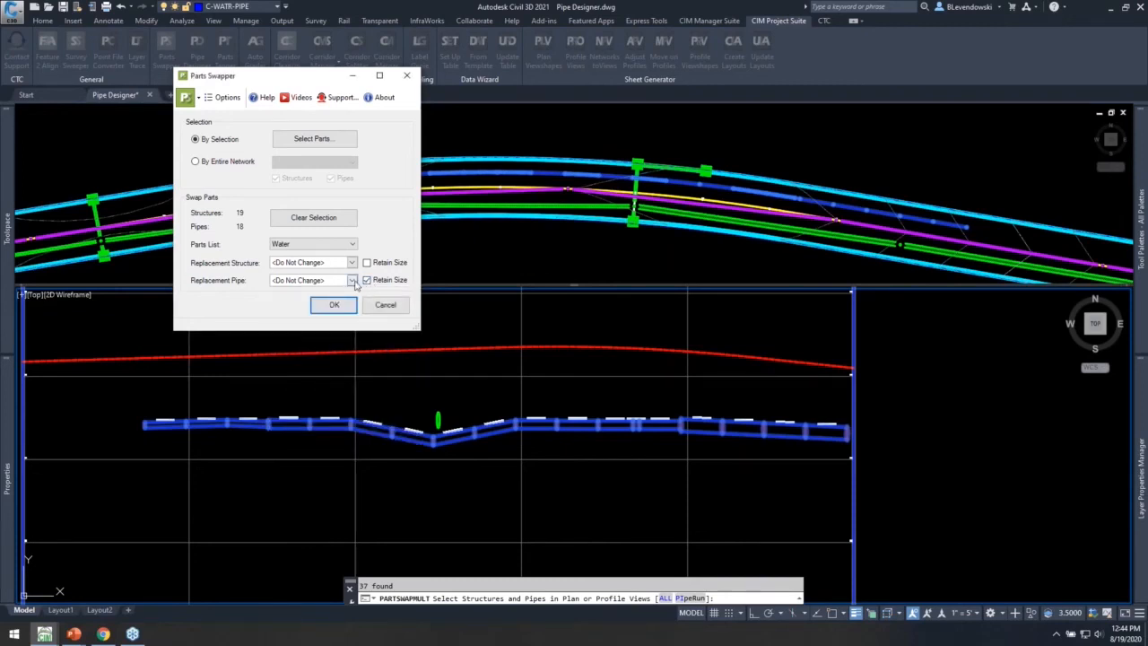
{"action": "left_click", "coordinate": [352, 279]}
{"action": "left_click", "coordinate": [281, 391]}
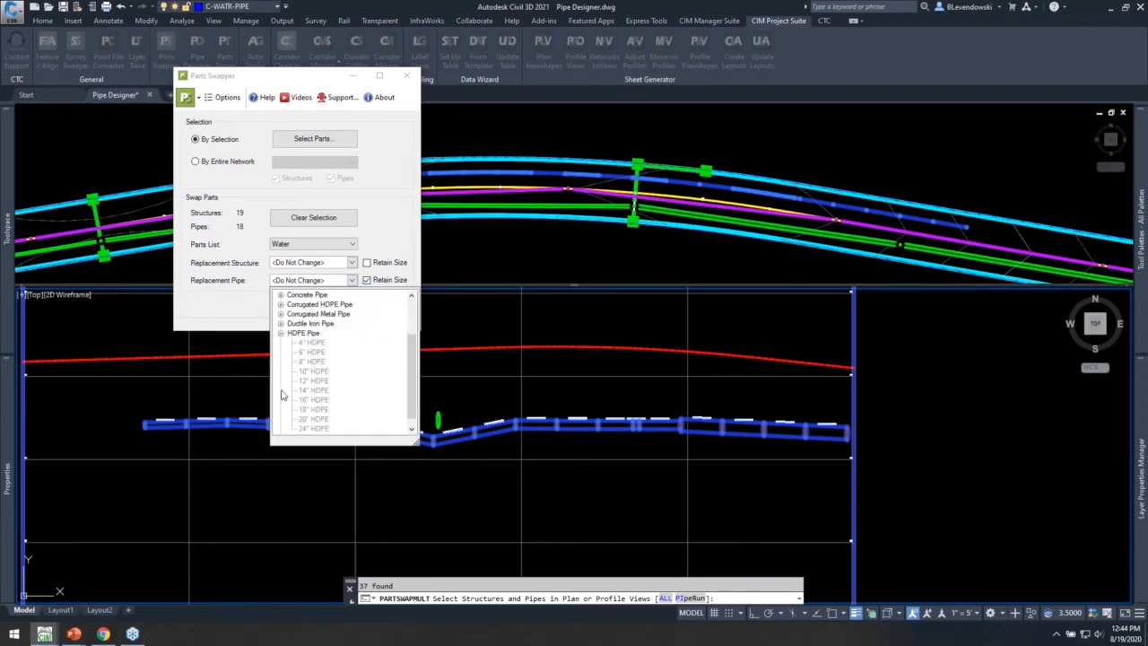
{"action": "left_click", "coordinate": [303, 334]}
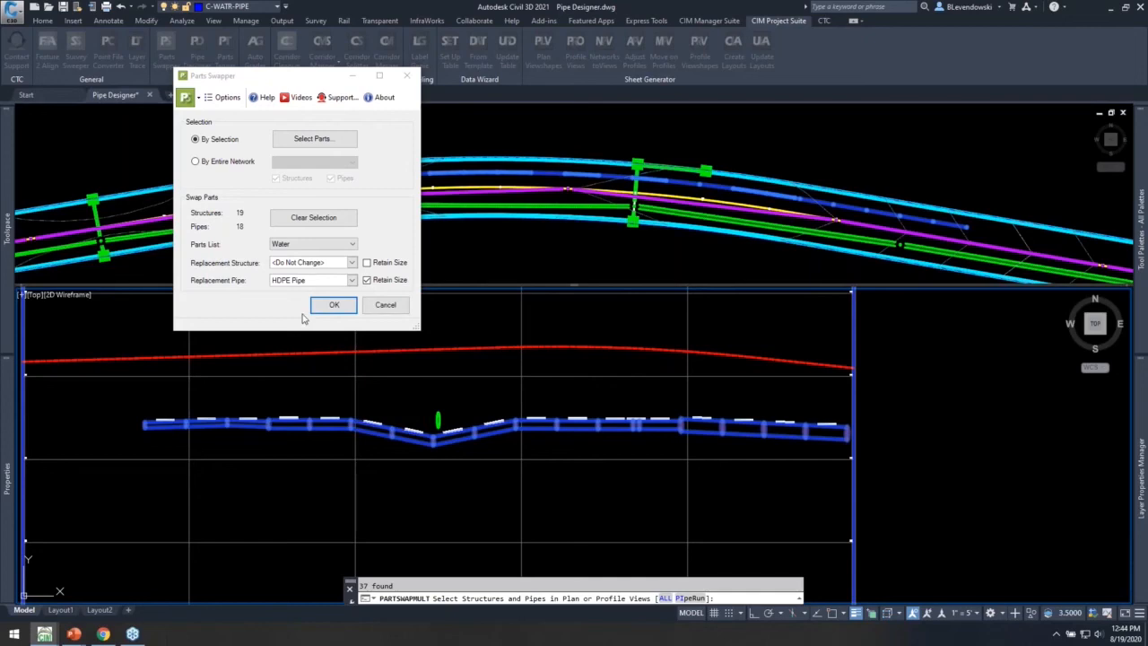
{"action": "left_click", "coordinate": [324, 150]}
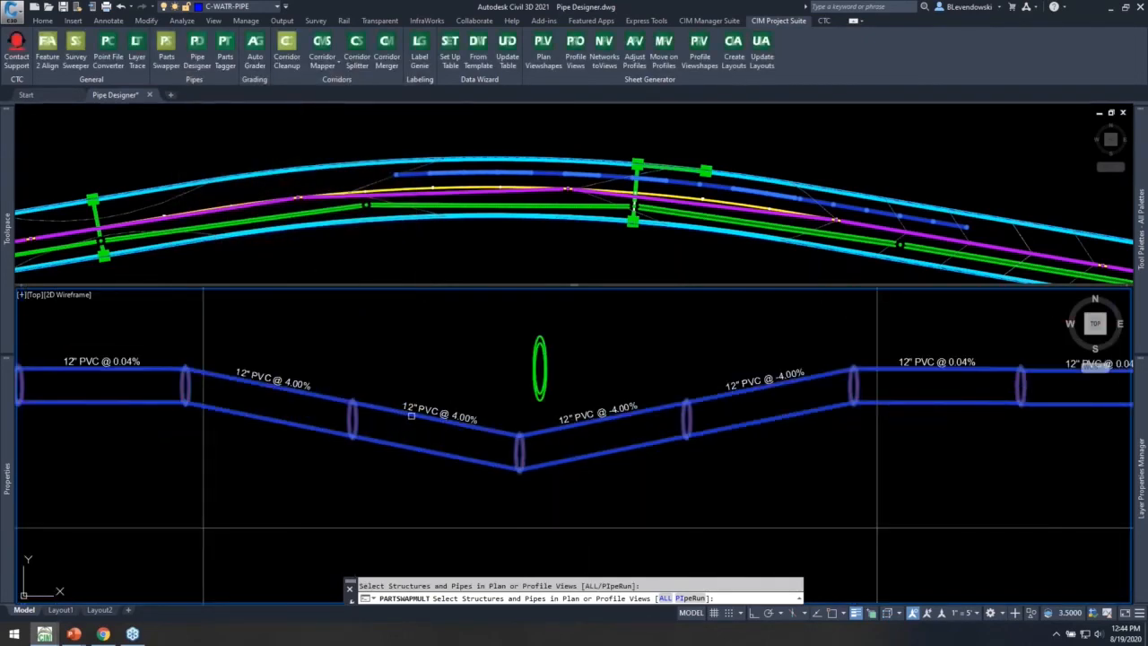
End part selection and swap the selected water run's pipes to HDPE Pipe, retaining their sizes and leaving the structures unchanged
{"action": "scroll", "coordinate": [410, 415], "scroll_direction": "up", "scroll_amount": 2}
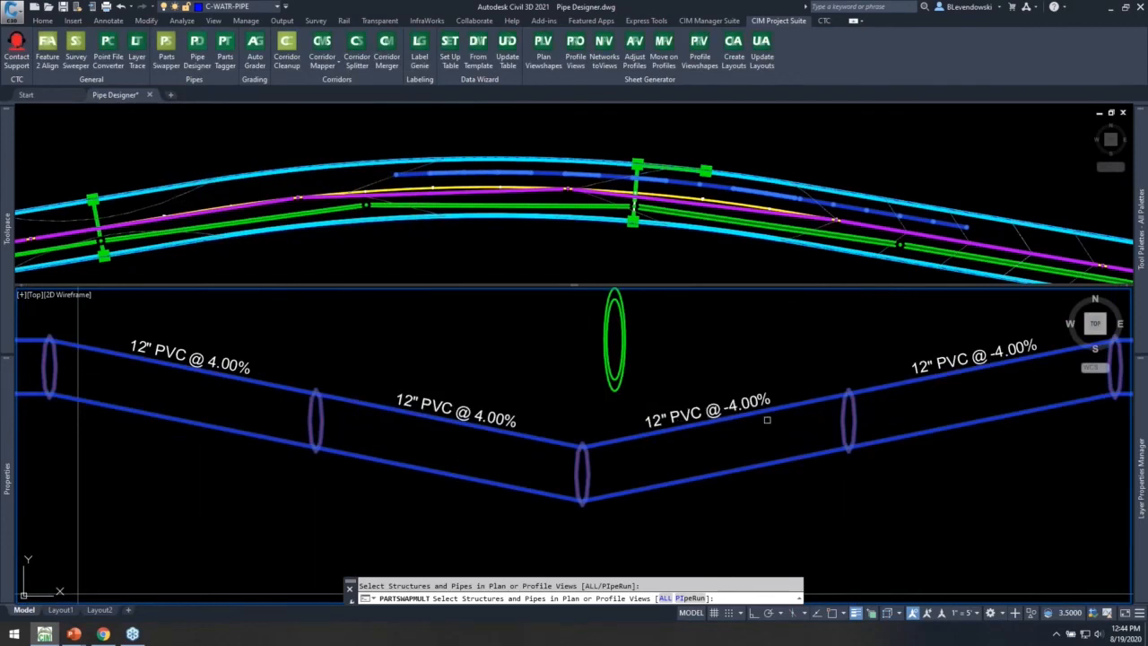
{"action": "middle_click_drag", "start_coordinate": [767, 419], "coordinate": [807, 426]}
{"action": "key", "text": "Escape"}
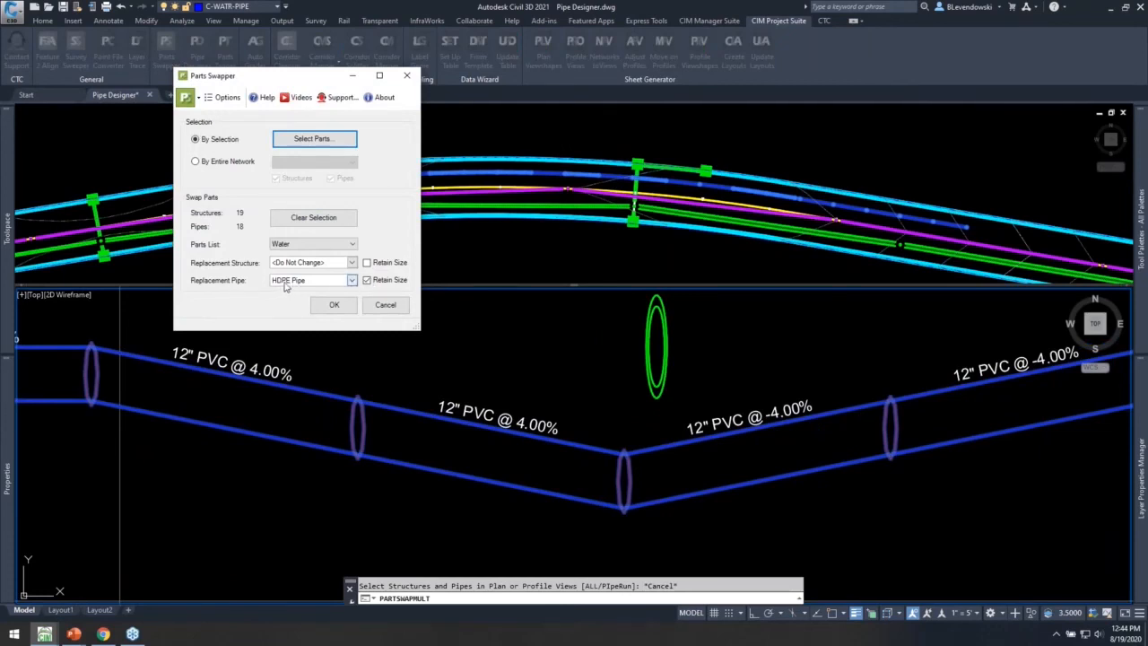
{"action": "left_click", "coordinate": [334, 306]}
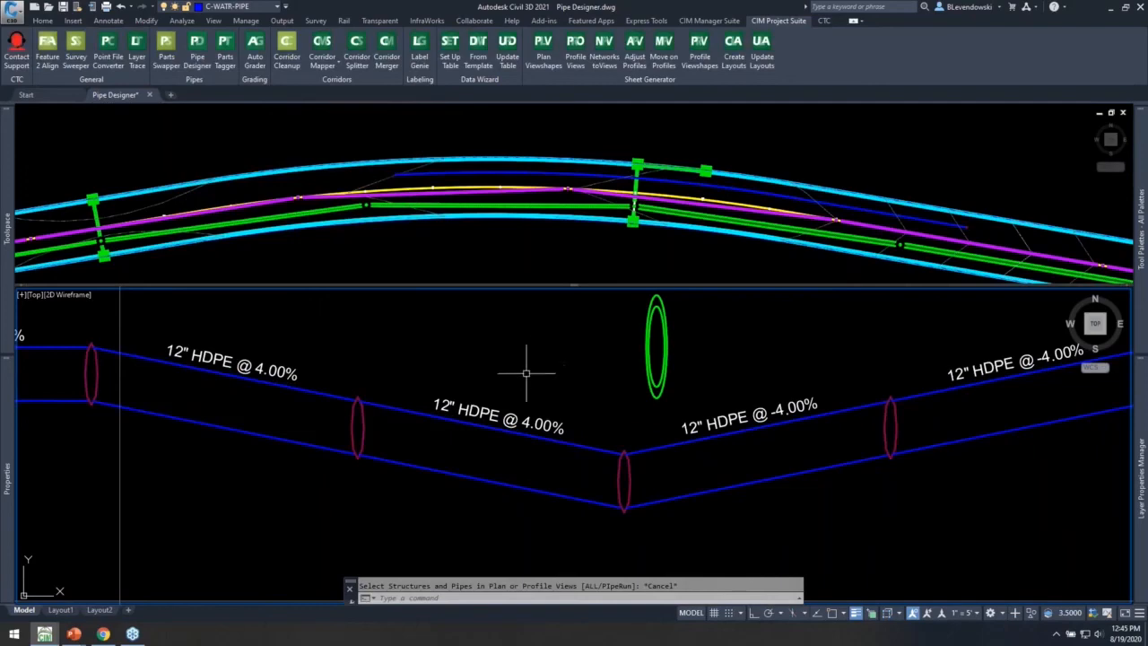
Examine the pipe labels along the entire water run in the profile view to check the swapped material and sizes
{"action": "scroll", "coordinate": [320, 392], "scroll_direction": "down", "scroll_amount": 1}
{"action": "scroll", "coordinate": [404, 392], "scroll_direction": "down", "scroll_amount": 2}
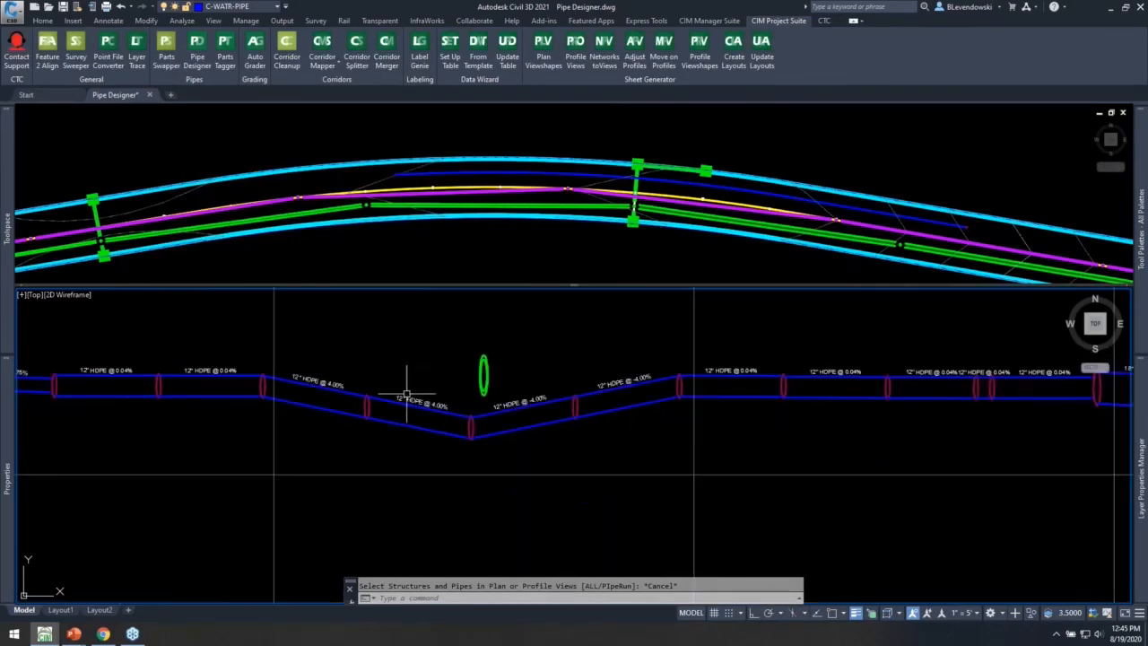
{"action": "middle_click_drag", "start_coordinate": [817, 397], "coordinate": [407, 379]}
{"action": "middle_click_drag", "start_coordinate": [650, 403], "coordinate": [480, 407]}
{"action": "middle_click_drag", "start_coordinate": [202, 404], "coordinate": [611, 415]}
{"action": "middle_click_drag", "start_coordinate": [400, 437], "coordinate": [726, 440]}
{"action": "middle_click_drag", "start_coordinate": [253, 437], "coordinate": [581, 458]}
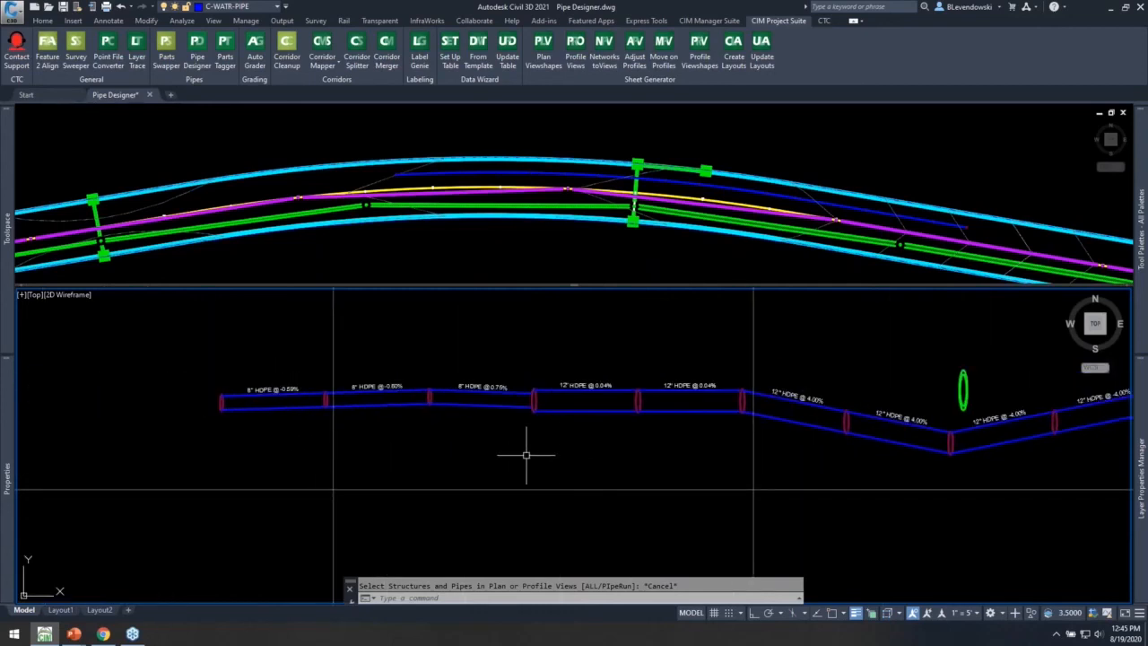
{"action": "middle_click_drag", "start_coordinate": [768, 453], "coordinate": [367, 448]}
{"action": "middle_click_drag", "start_coordinate": [713, 436], "coordinate": [695, 436]}
{"action": "middle_click_drag", "start_coordinate": [754, 416], "coordinate": [454, 466]}
{"action": "middle_click_drag", "start_coordinate": [741, 371], "coordinate": [634, 372]}
{"action": "scroll", "coordinate": [586, 390], "scroll_direction": "down", "scroll_amount": 5}
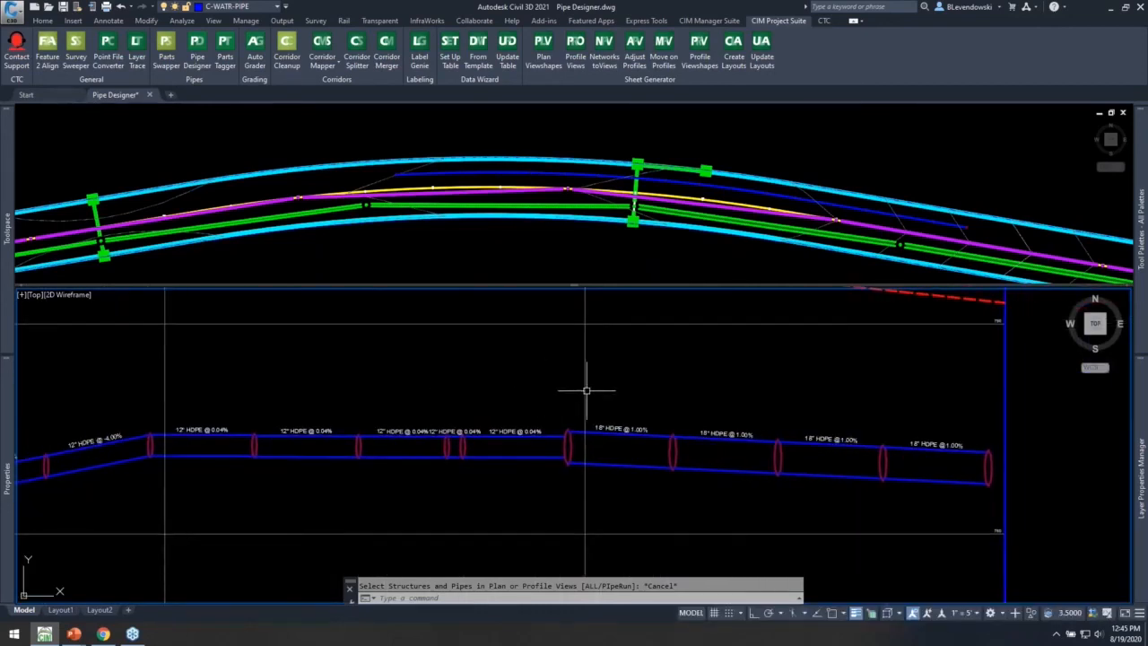
{"action": "middle_click_drag", "start_coordinate": [376, 397], "coordinate": [710, 405]}
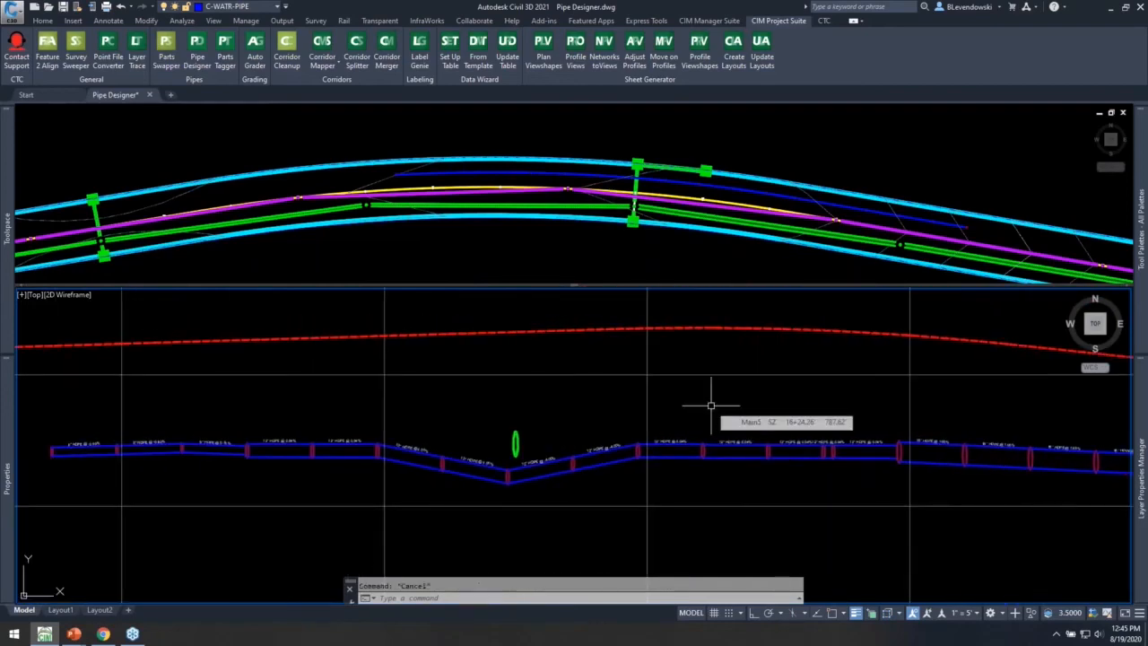
{"action": "key", "text": "alt+Tab"}
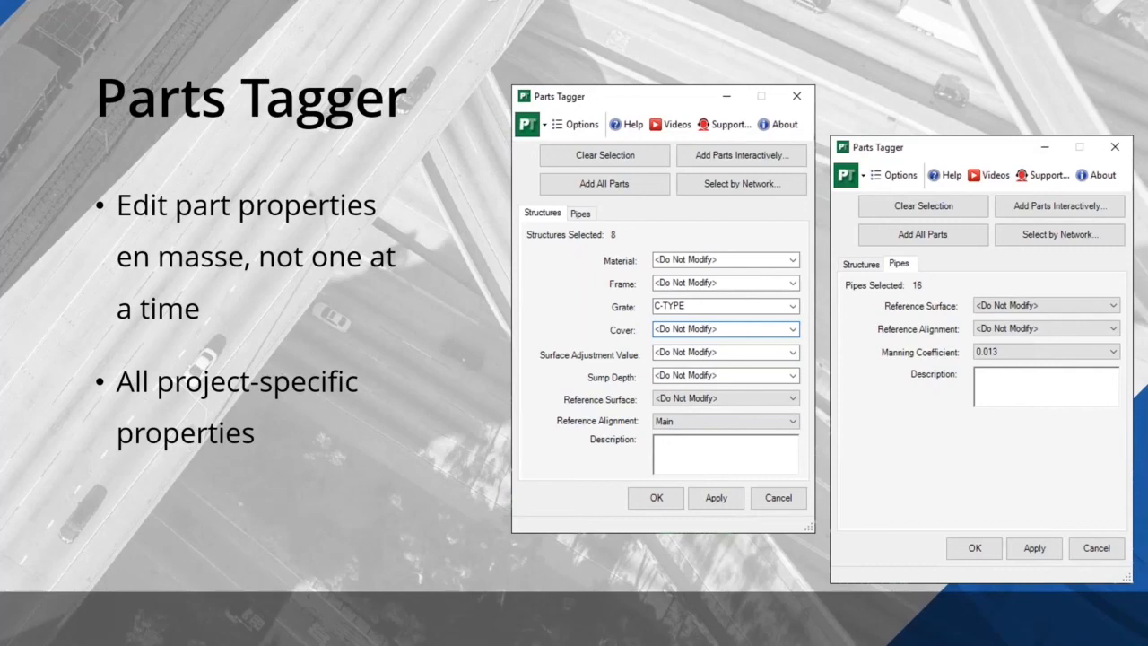
{"action": "key", "text": "Right"}
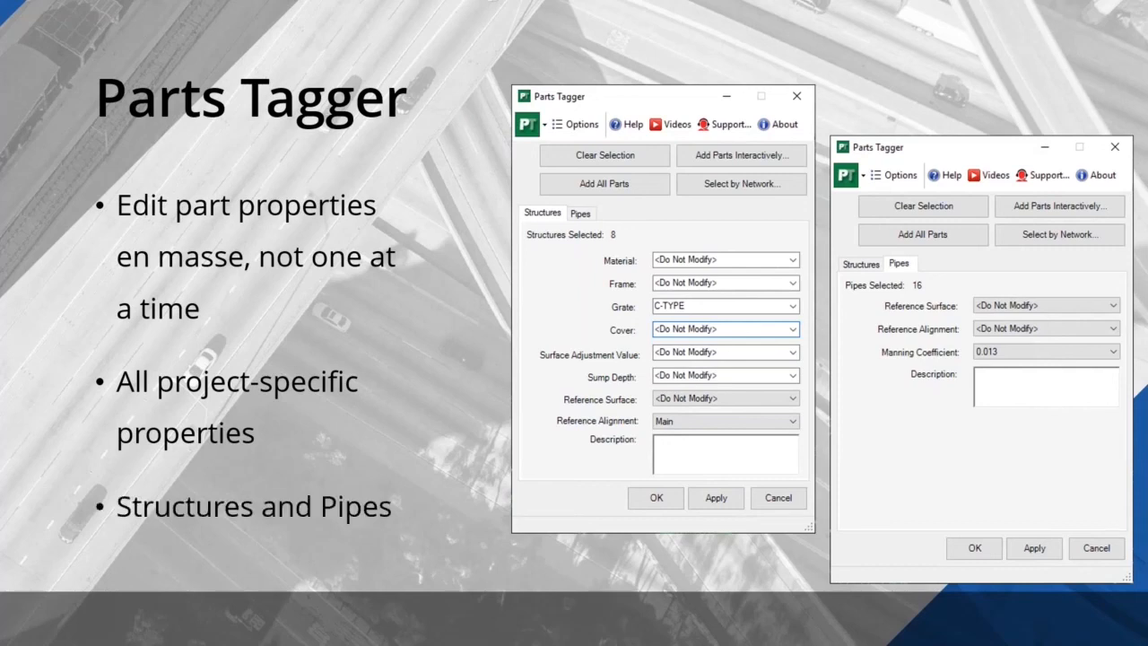
{"action": "key", "text": "Right"}
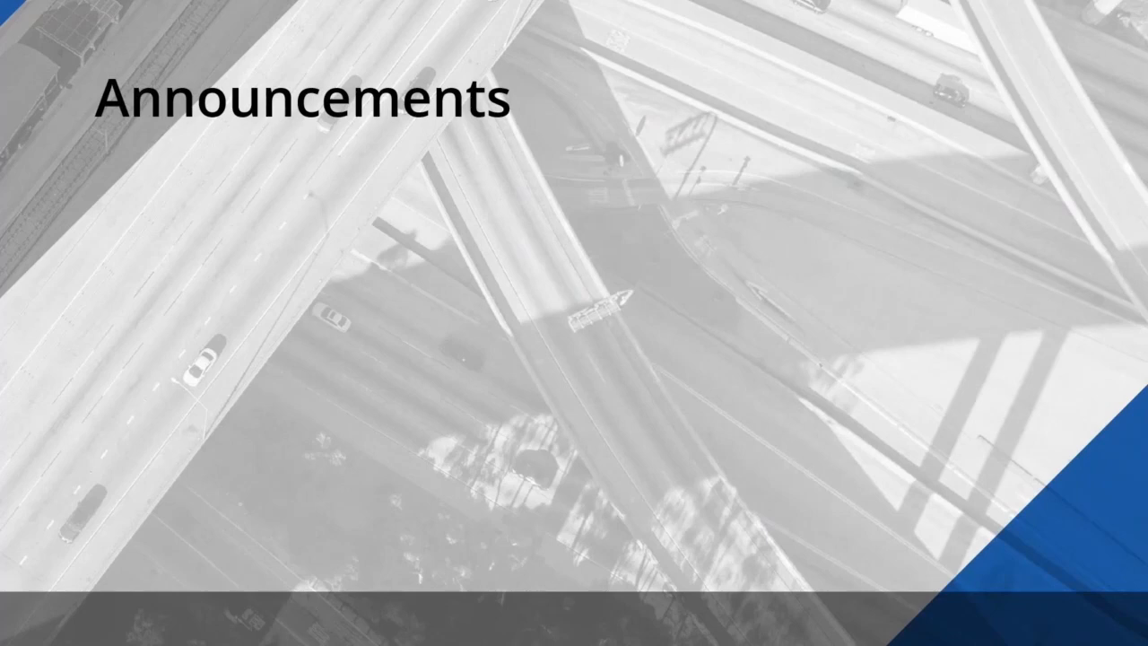
{"action": "key", "text": "Right"}
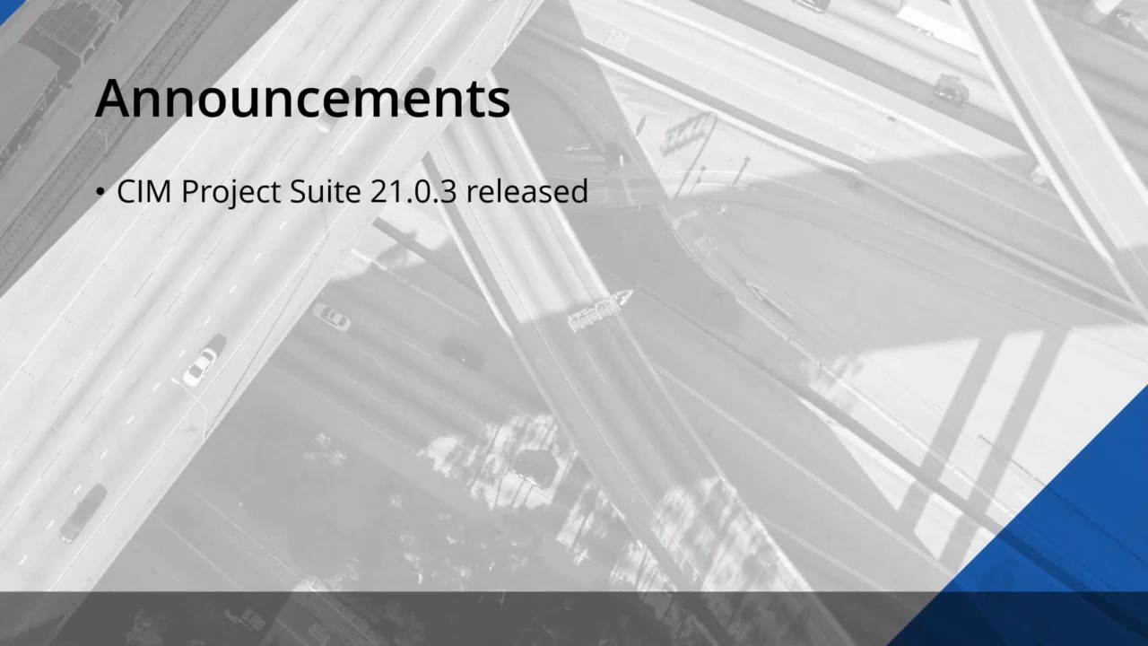
{"action": "key", "text": "Right"}
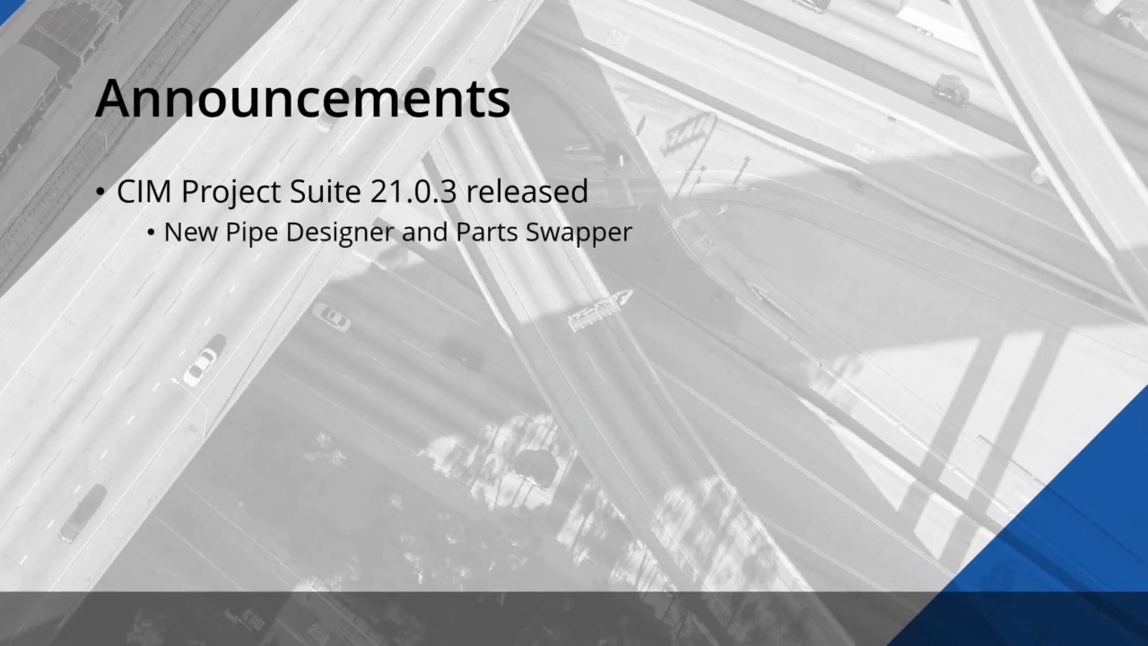